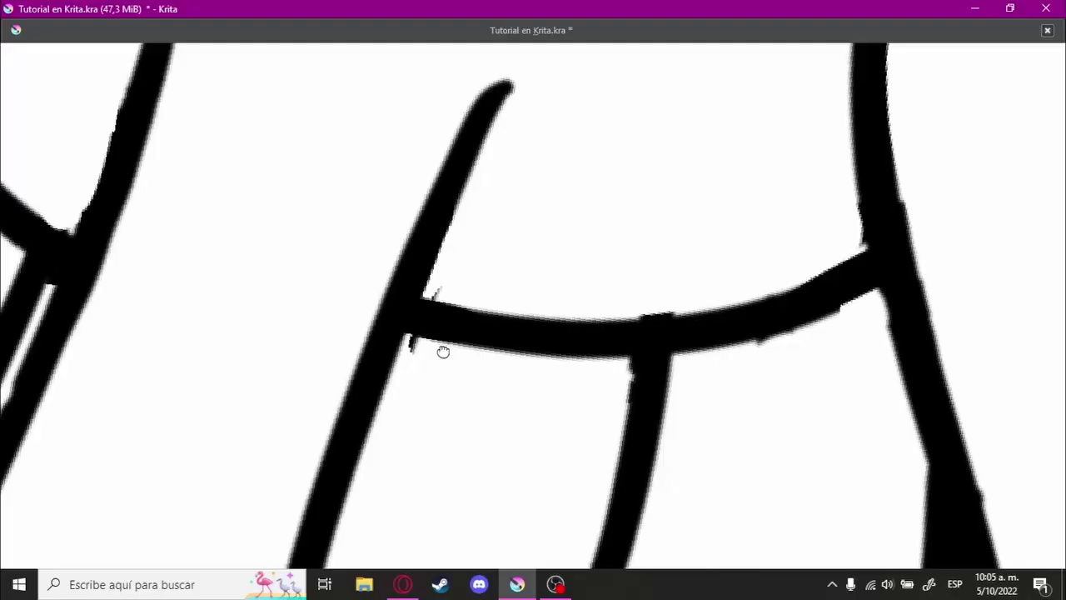
Step: Ink a long curved outline stroke, undo the stray line, and zoom in on the head
left_click_drag(413, 328, 874, 178)
key("ctrl+z")
key("2")
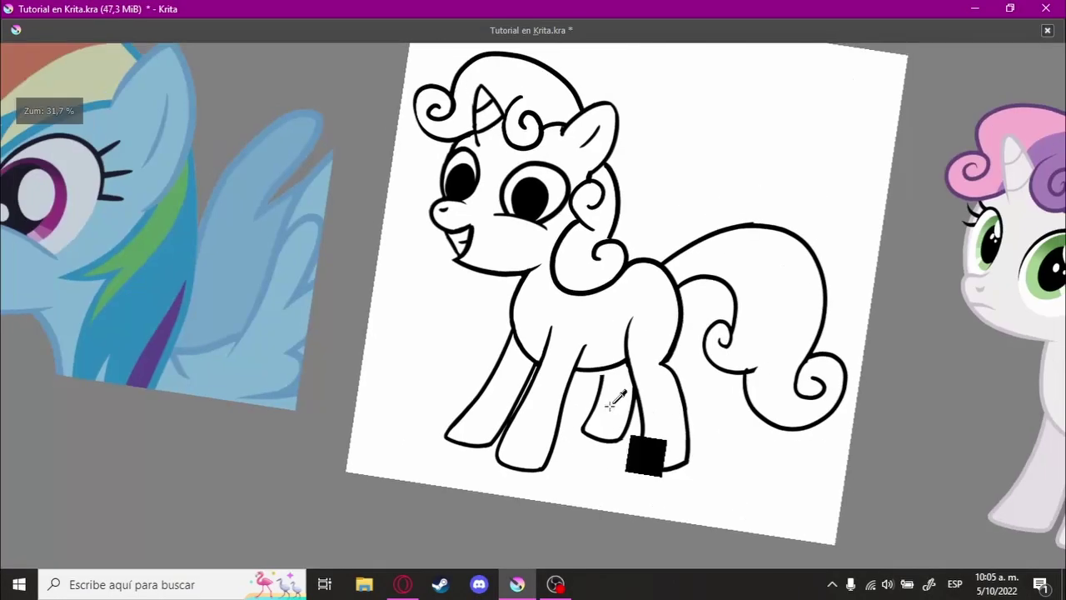
scroll(402, 292, "up", 5)
scroll(589, 360, "up", 2)
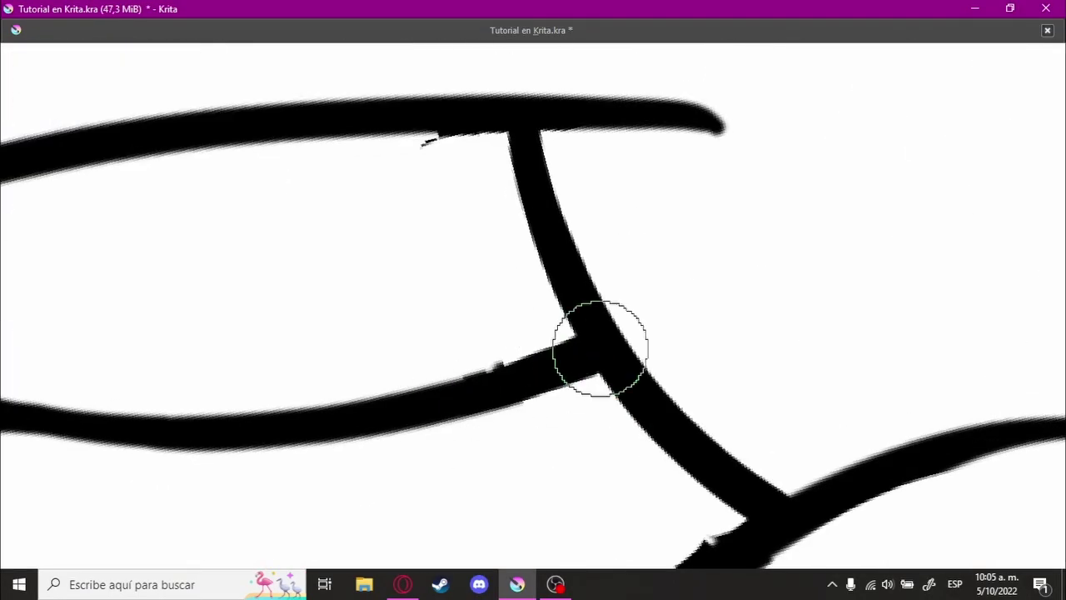
scroll(600, 348, "down", 3)
scroll(664, 314, "up", 2)
Step: Try a curved joining stroke on the outline, undo it, and re-zoom
left_click_drag(359, 186, 632, 241)
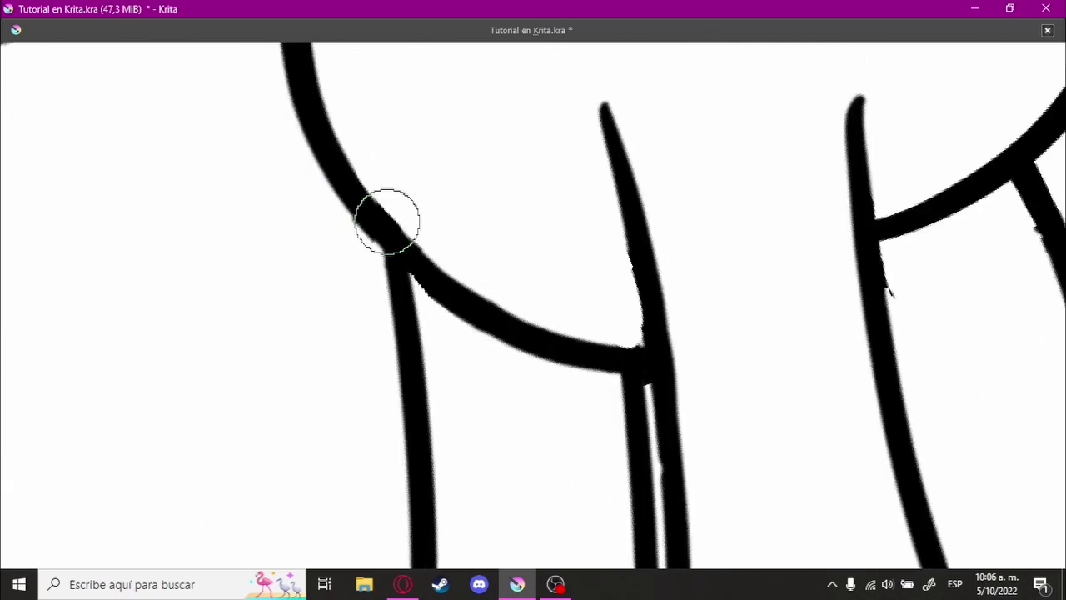
key("ctrl+z")
scroll(443, 263, "down", 5)
scroll(536, 352, "up", 5)
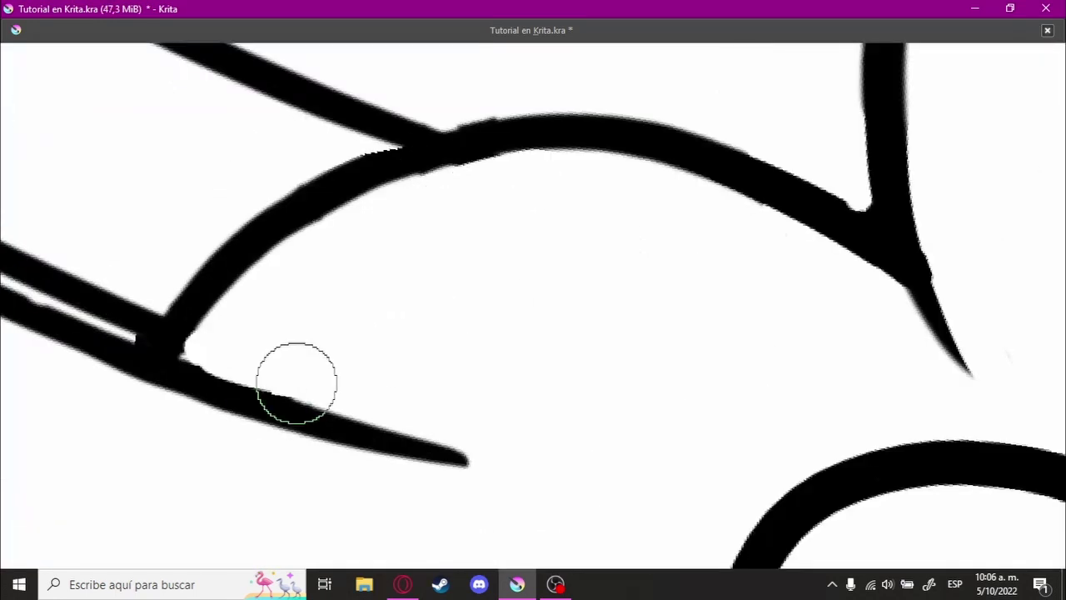
scroll(379, 273, "up", 1)
Step: Rotate the canvas so strokes run horizontally and retouch outline junctions while zooming
left_click_drag(494, 217, 265, 358)
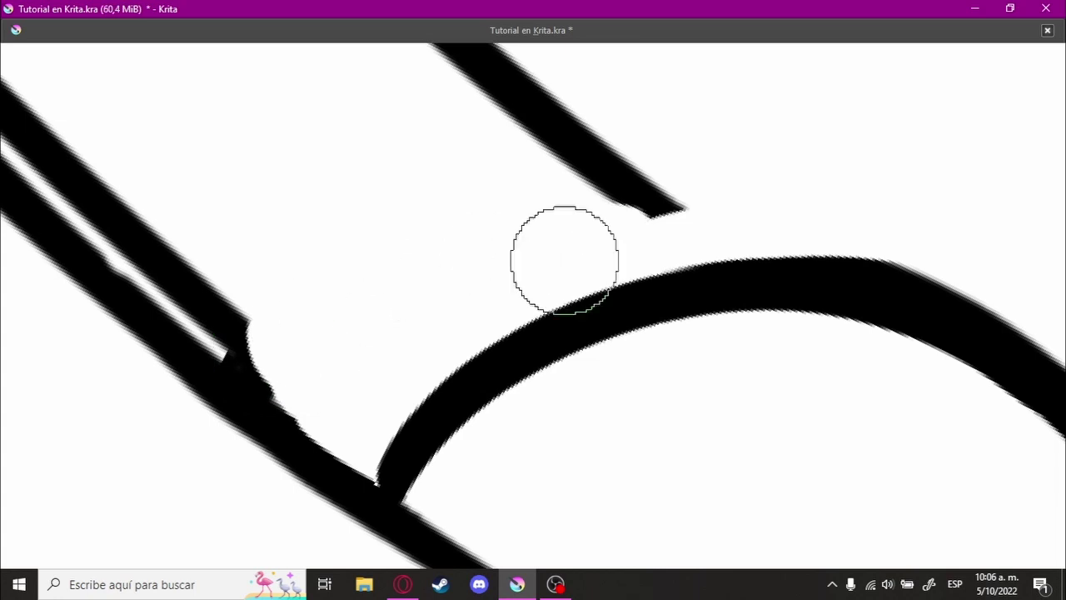
left_click_drag(565, 259, 453, 353)
scroll(580, 338, "down", 2)
scroll(875, 159, "up", 2)
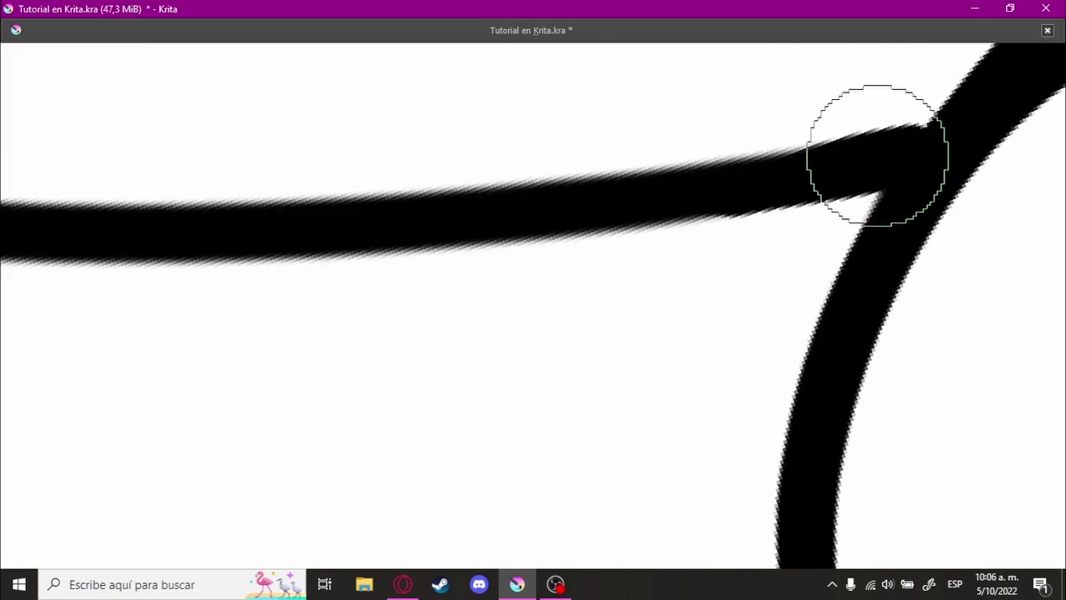
scroll(624, 338, "down", 5)
scroll(697, 287, "down", 2)
scroll(697, 287, "up", 2)
scroll(642, 321, "up", 5)
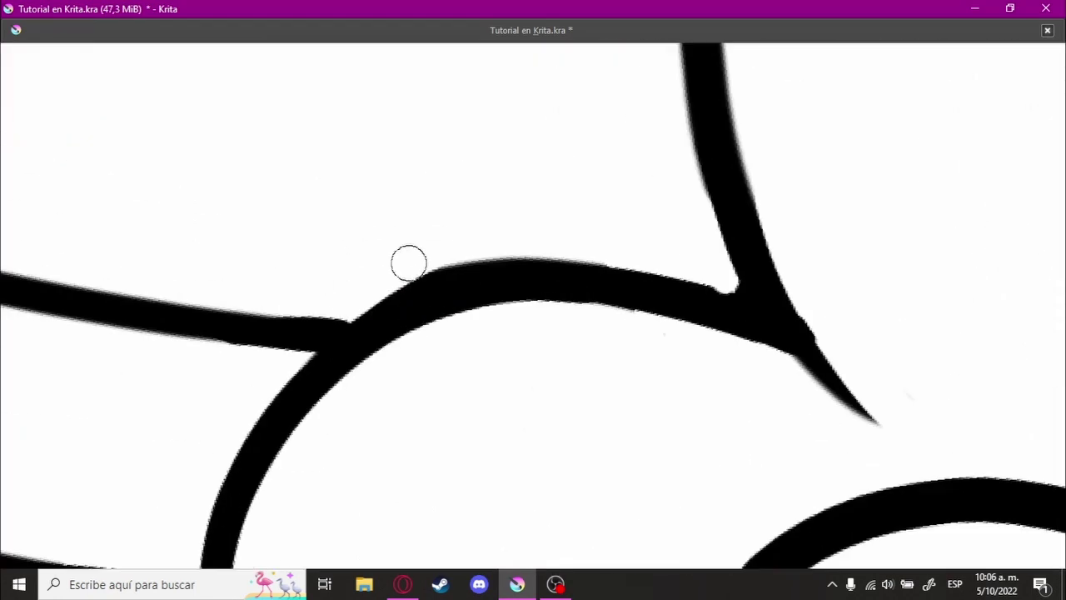
scroll(589, 318, "down", 2)
scroll(588, 318, "down", 3)
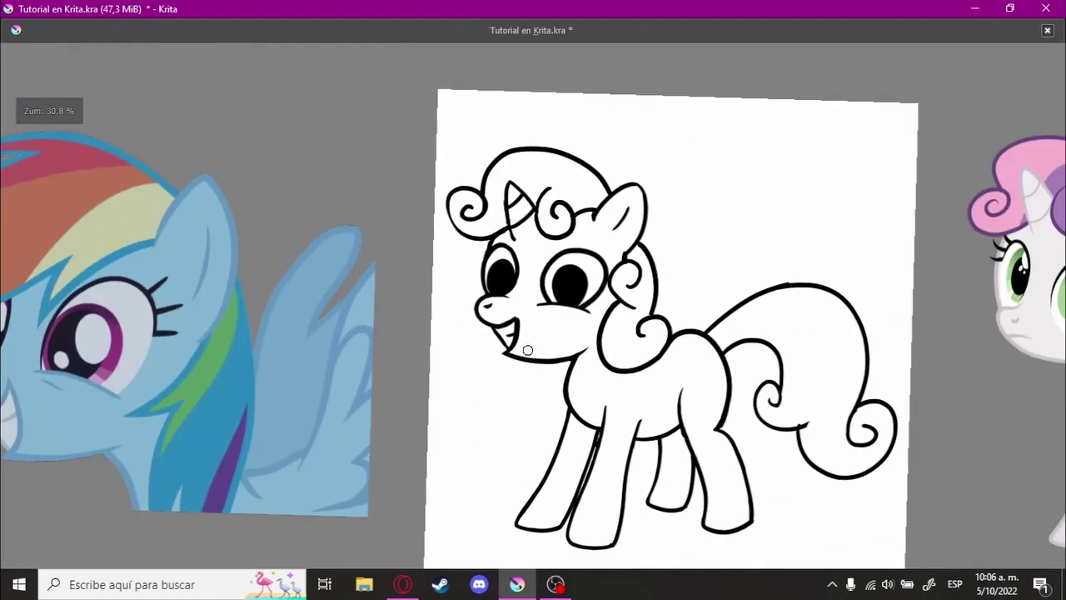
scroll(570, 223, "up", 6)
scroll(554, 223, "down", 2)
scroll(586, 286, "down", 3)
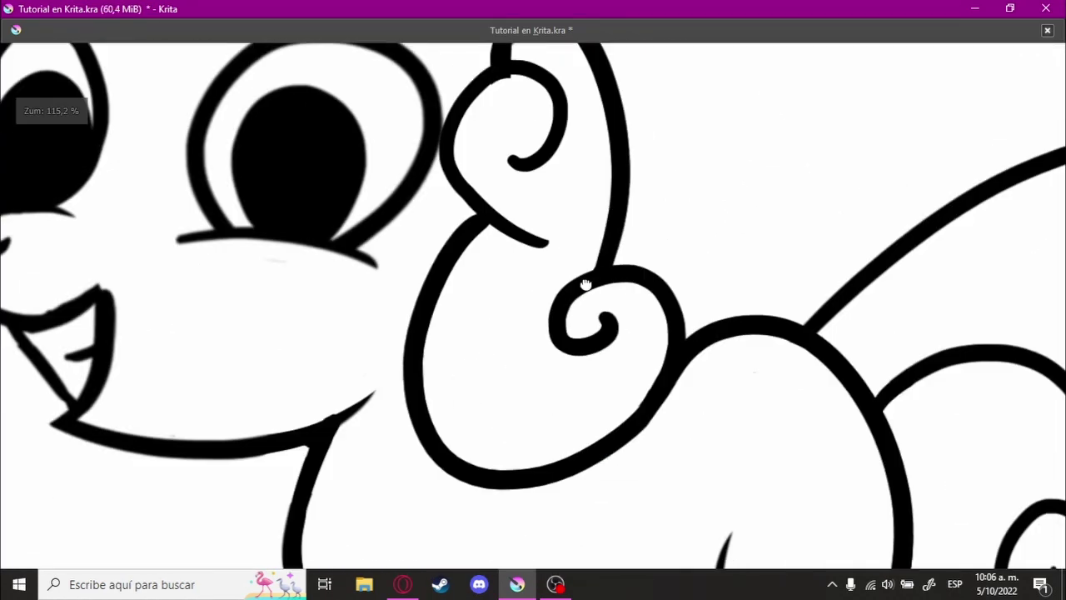
scroll(651, 260, "up", 3)
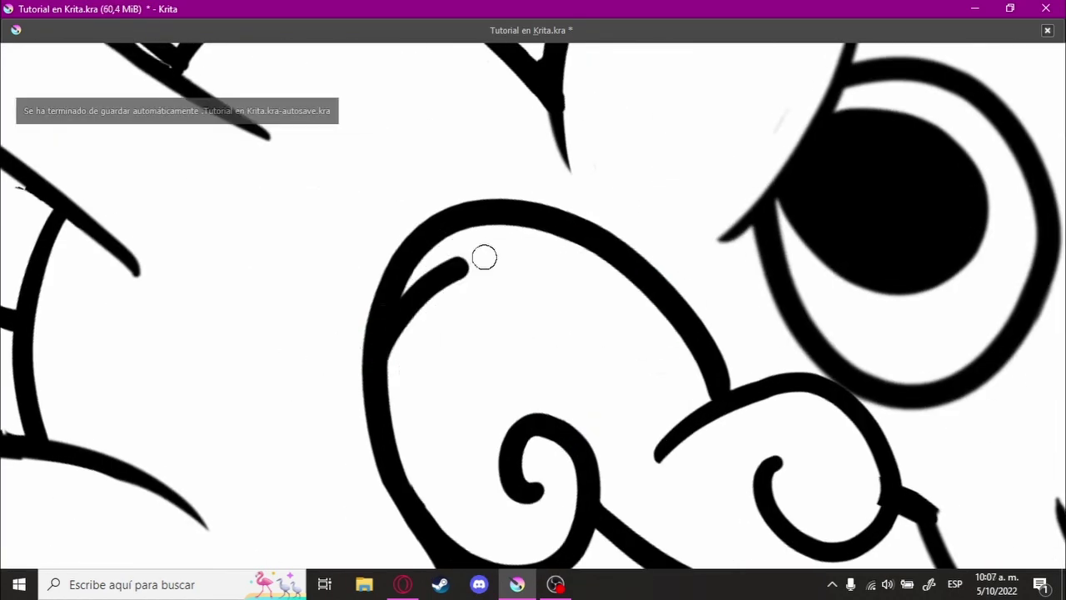
scroll(484, 257, "up", 3)
scroll(439, 231, "down", 2)
scroll(492, 291, "up", 2)
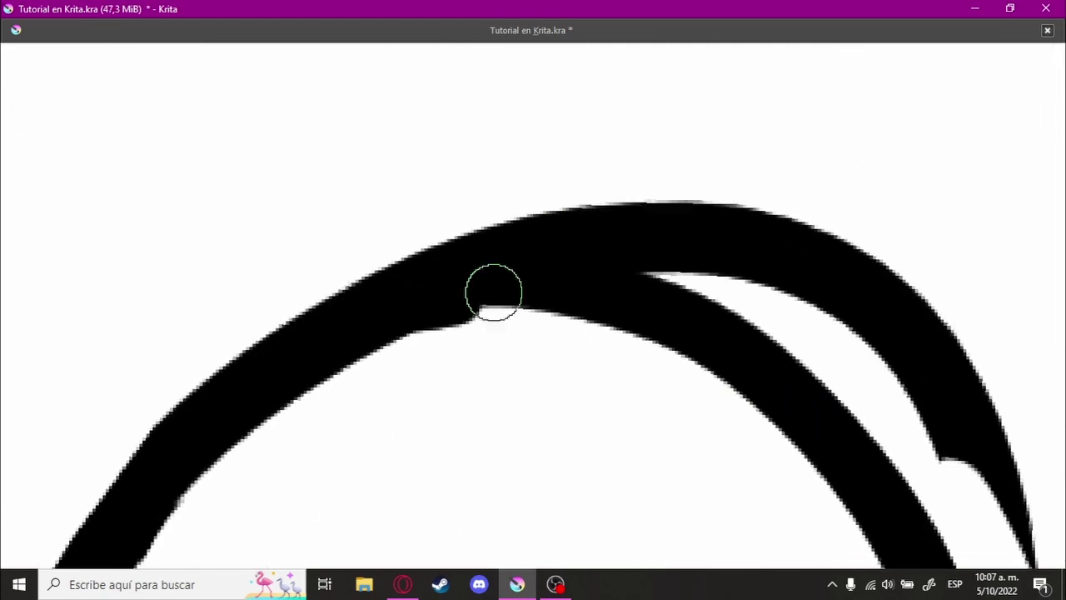
scroll(381, 269, "down", 1)
Step: Pan to another part of the outline and touch up its junctions
mouse_move(381, 270)
left_mouse_down()
mouse_move(491, 220)
mouse_move(781, 152)
left_mouse_up()
scroll(454, 190, "down", 2)
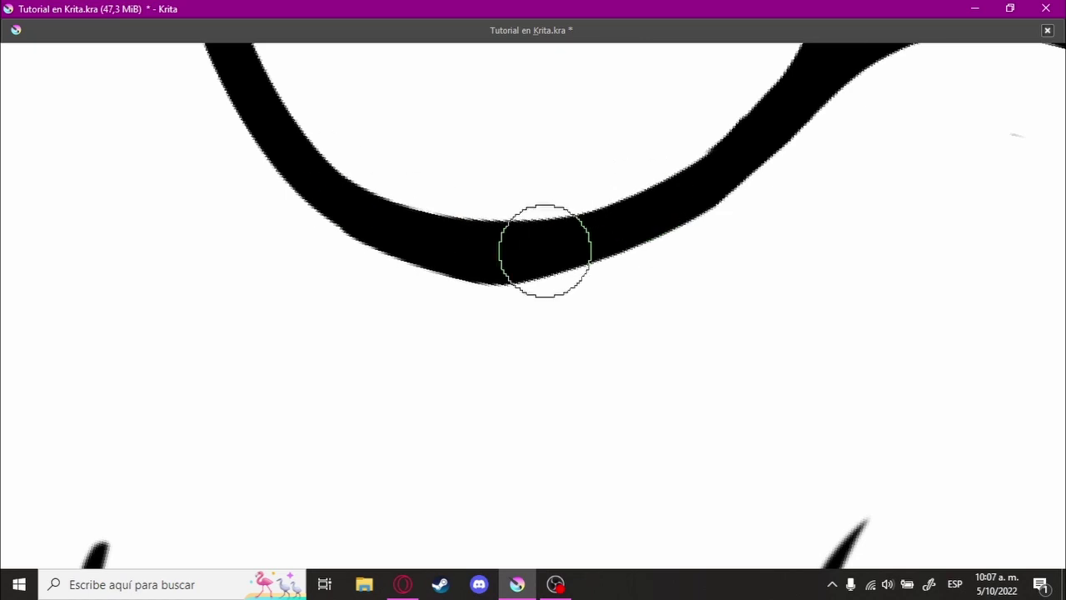
scroll(544, 250, "down", 3)
scroll(648, 300, "up", 2)
scroll(489, 224, "up", 2)
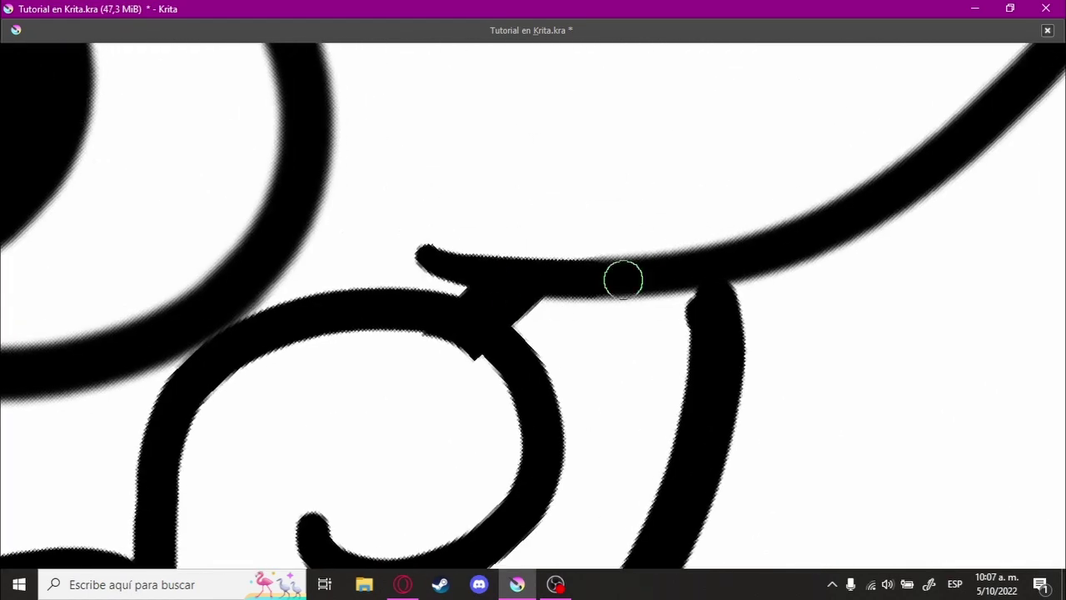
scroll(624, 279, "down", 3)
scroll(638, 221, "up", 2)
scroll(528, 295, "up", 1)
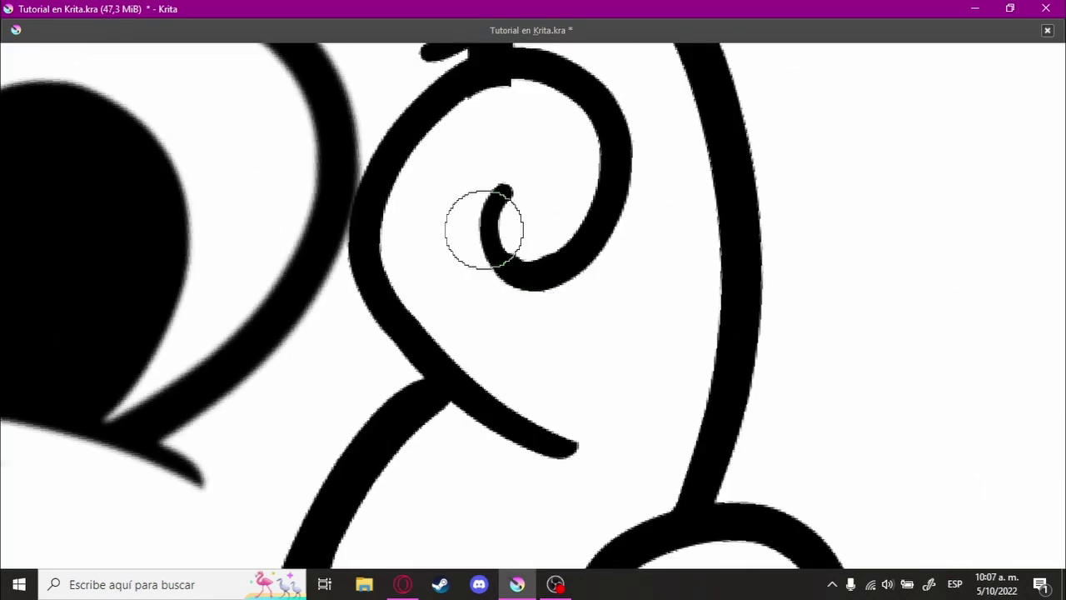
Step: Rotate the view around a mane curl and tidy its stroke ends
left_click_drag(484, 229, 429, 336)
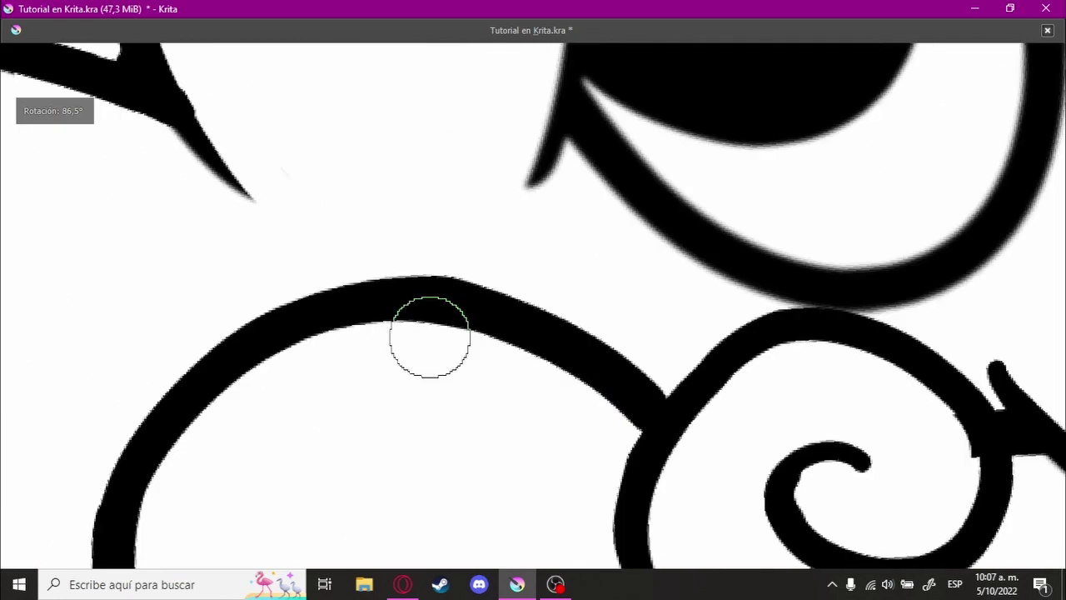
scroll(430, 337, "down", 1)
scroll(492, 291, "down", 2)
scroll(675, 295, "up", 3)
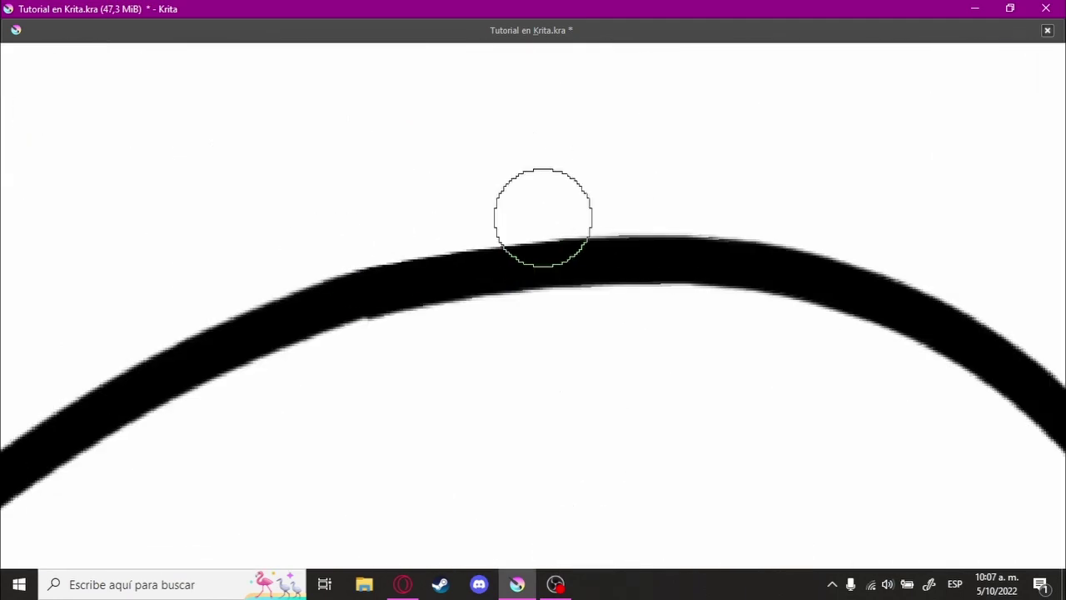
scroll(543, 217, "down", 2)
scroll(469, 276, "up", 2)
scroll(601, 360, "up", 1)
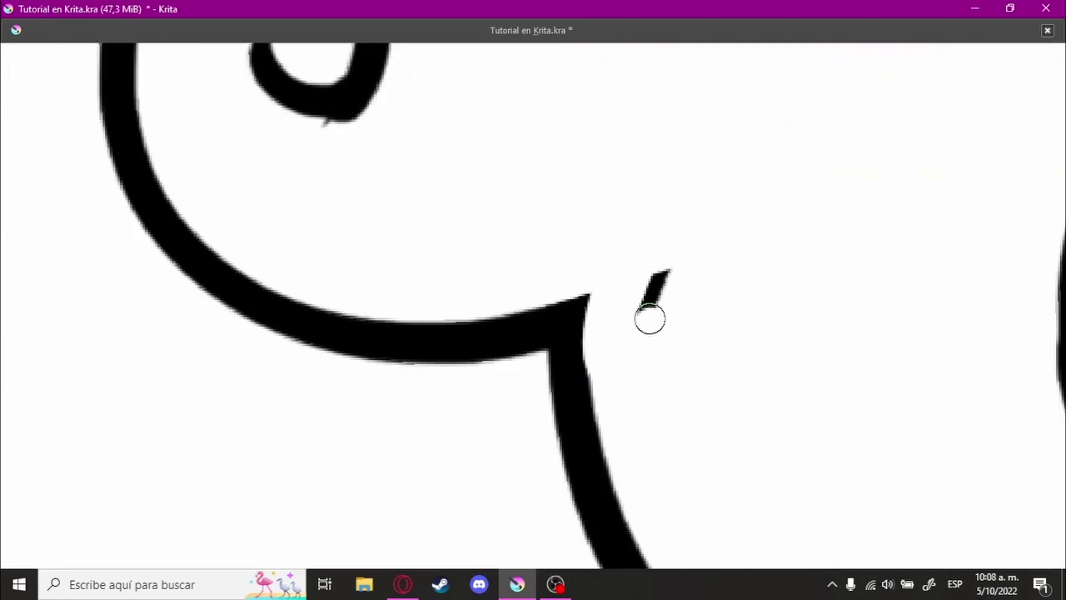
scroll(678, 176, "down", 2)
scroll(550, 322, "up", 2)
scroll(640, 213, "up", 1)
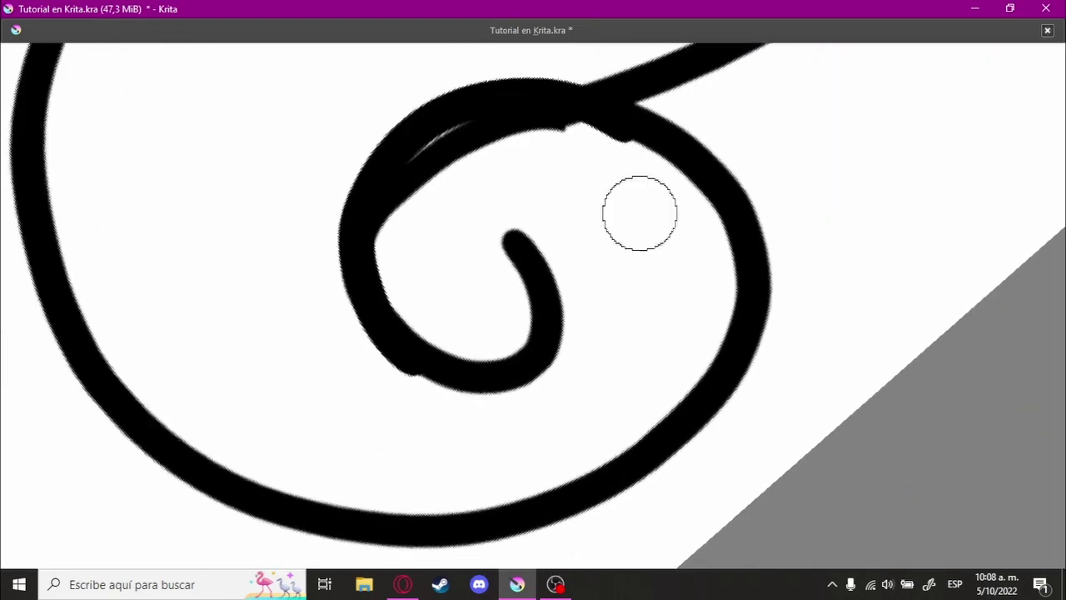
Step: Turn the canvas with the 4 key and fill gaps in the tail spirals
key("4")
key("4")
key("4")
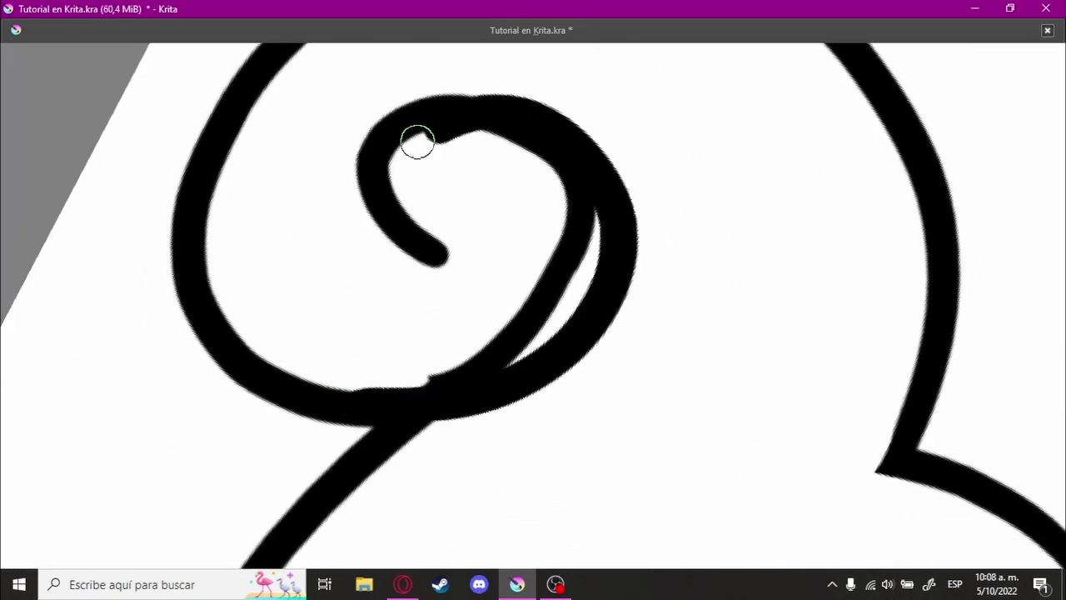
scroll(447, 396, "up", 1)
scroll(590, 292, "up", 2)
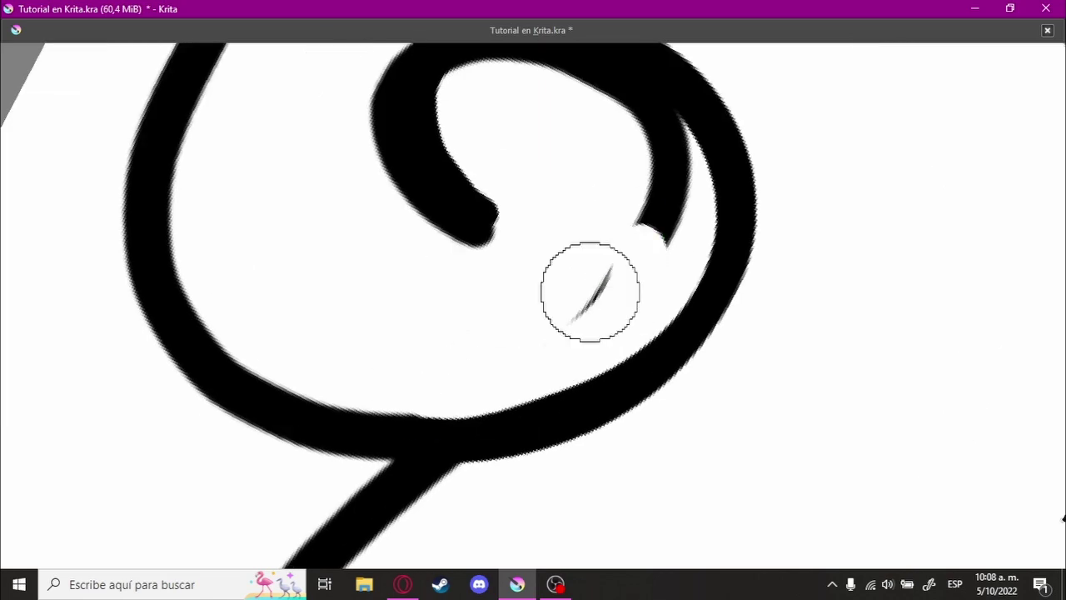
scroll(491, 383, "down", 1)
scroll(612, 261, "down", 1)
scroll(536, 358, "down", 1)
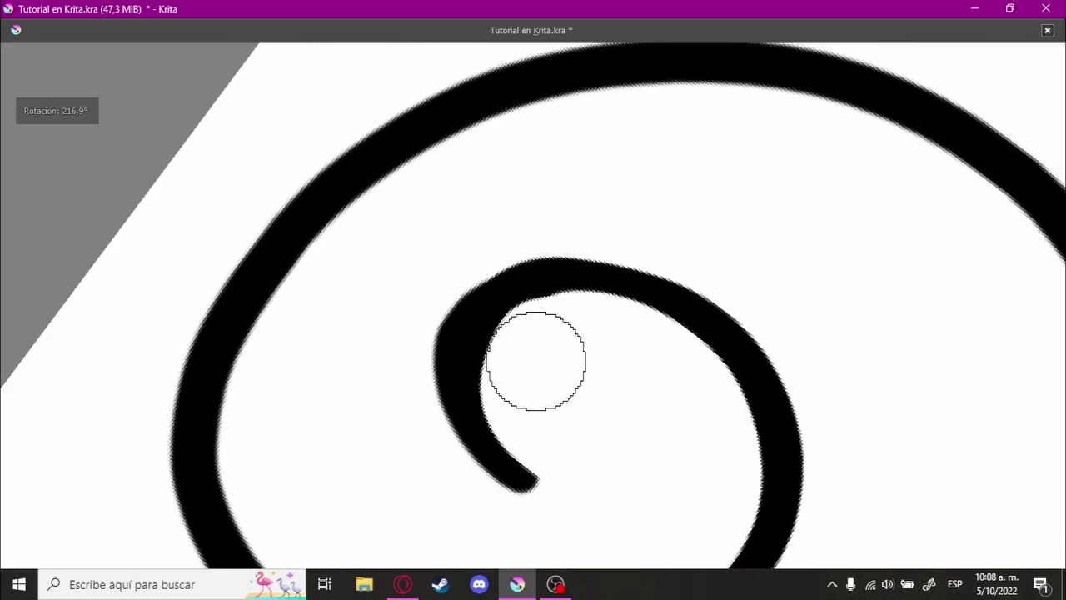
scroll(700, 330, "down", 1)
scroll(440, 317, "up", 2)
scroll(576, 333, "up", 2)
scroll(593, 231, "up", 1)
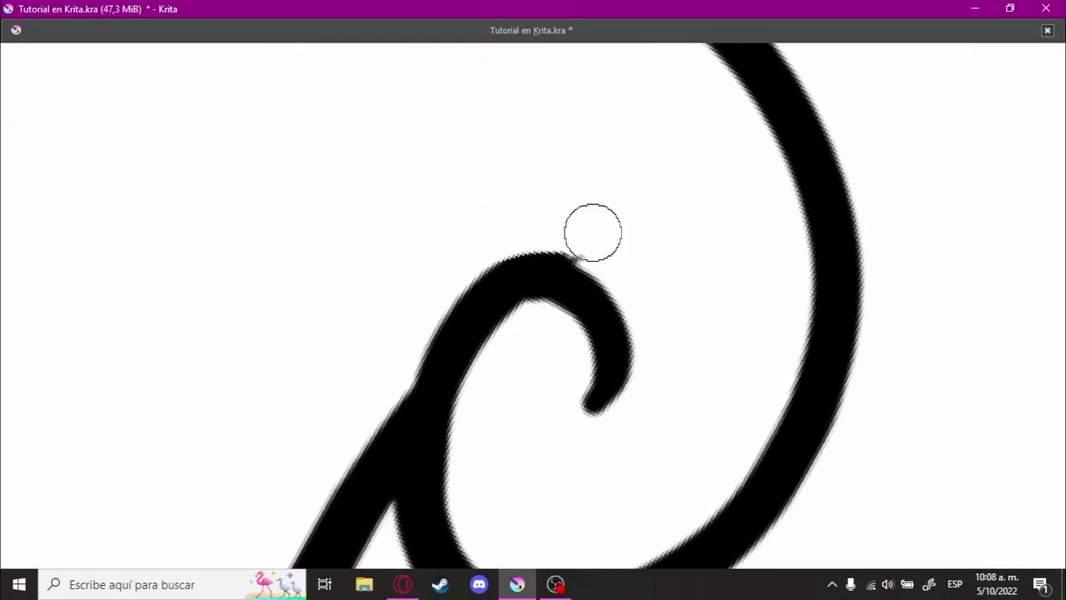
scroll(616, 384, "down", 4)
scroll(615, 383, "down", 3)
scroll(475, 312, "down", 1)
Step: Move the view to the mouth area and zoom in to ink the mouth line
left_click_drag(475, 311, 597, 341)
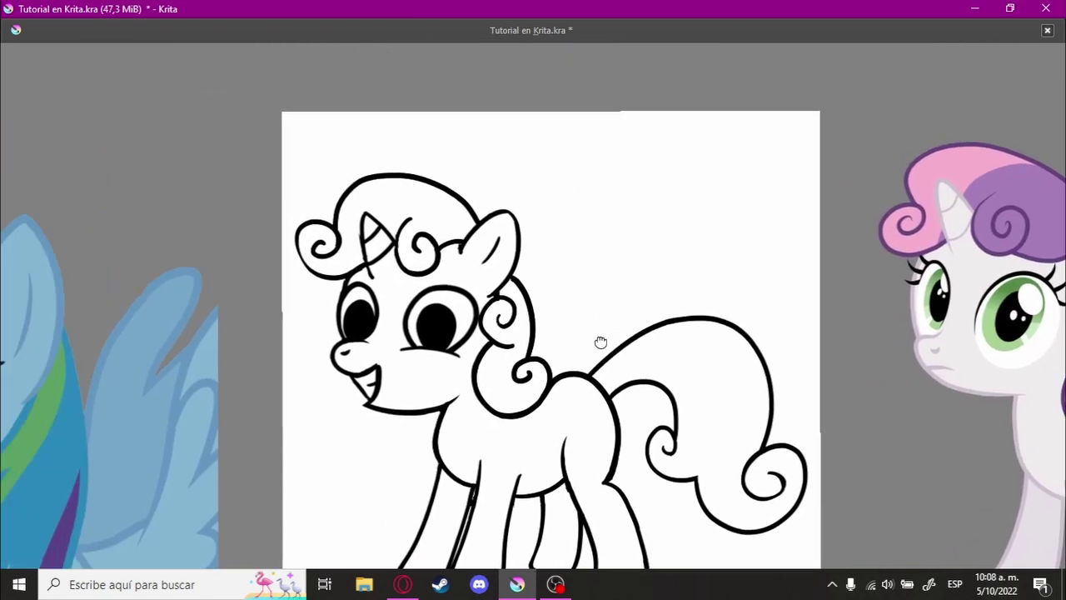
scroll(618, 263, "up", 5)
scroll(617, 263, "down", 1)
scroll(450, 316, "up", 2)
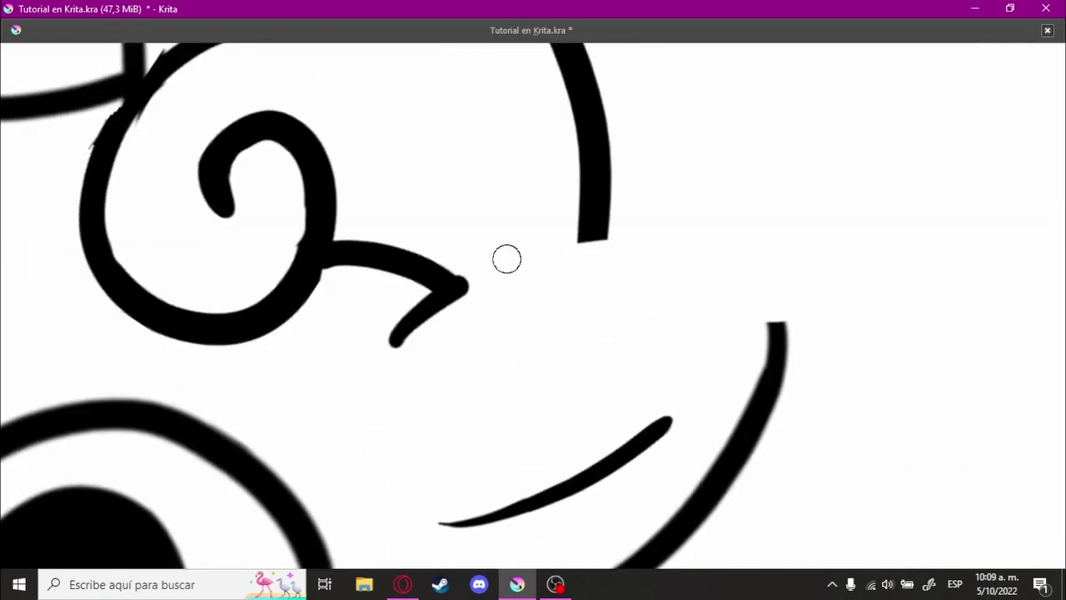
scroll(507, 259, "down", 2)
scroll(499, 313, "up", 2)
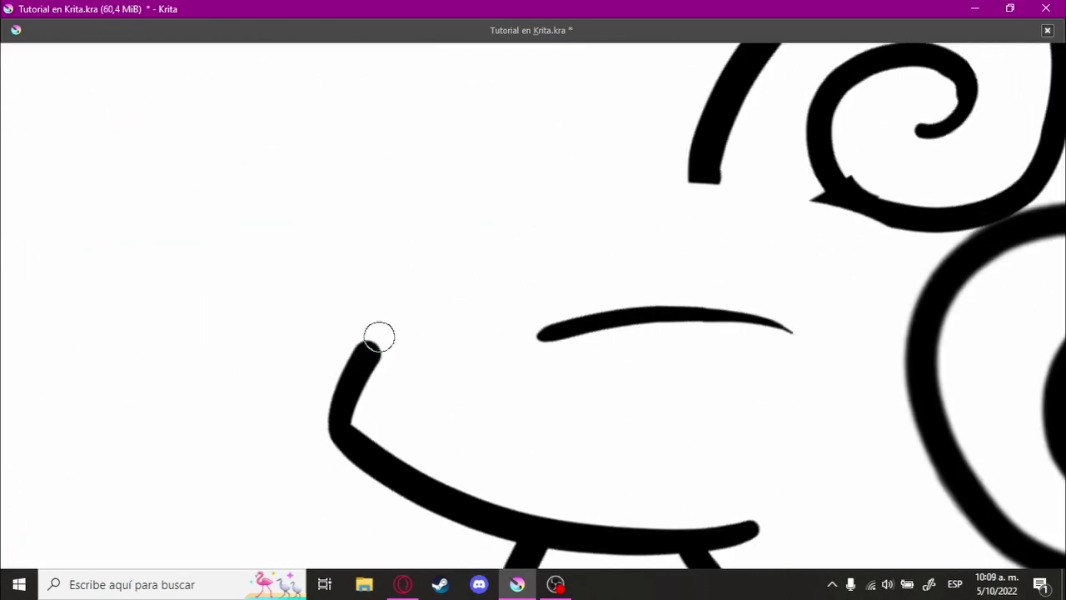
scroll(379, 336, "down", 2)
Step: Tilt the canvas slightly and ink the inner ear line
left_click_drag(379, 337, 661, 381)
scroll(493, 305, "up", 2)
scroll(612, 343, "down", 5)
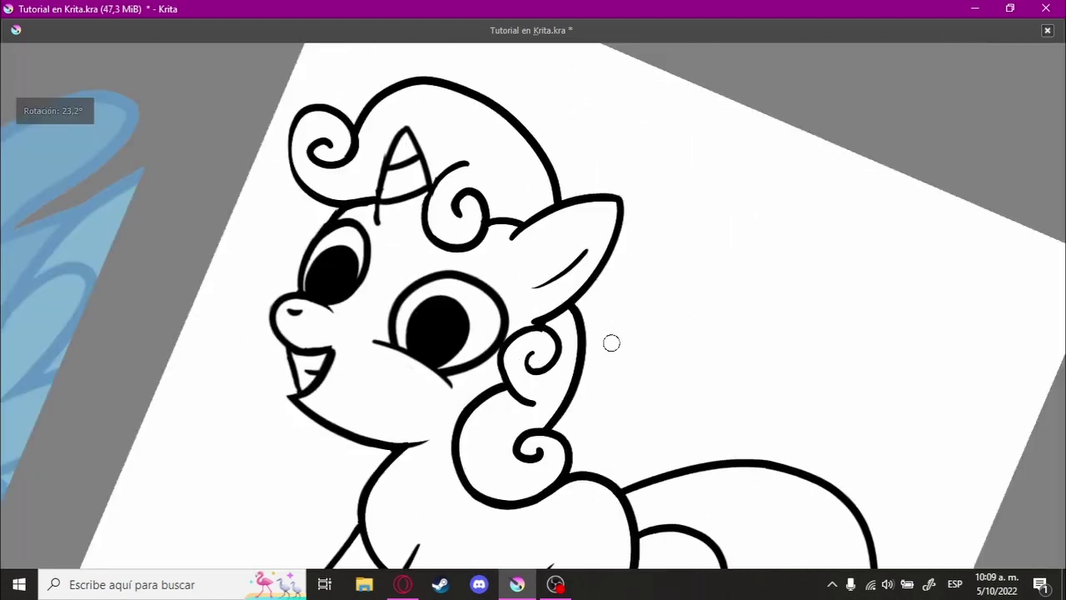
scroll(611, 342, "down", 4)
scroll(629, 257, "up", 4)
scroll(500, 225, "up", 2)
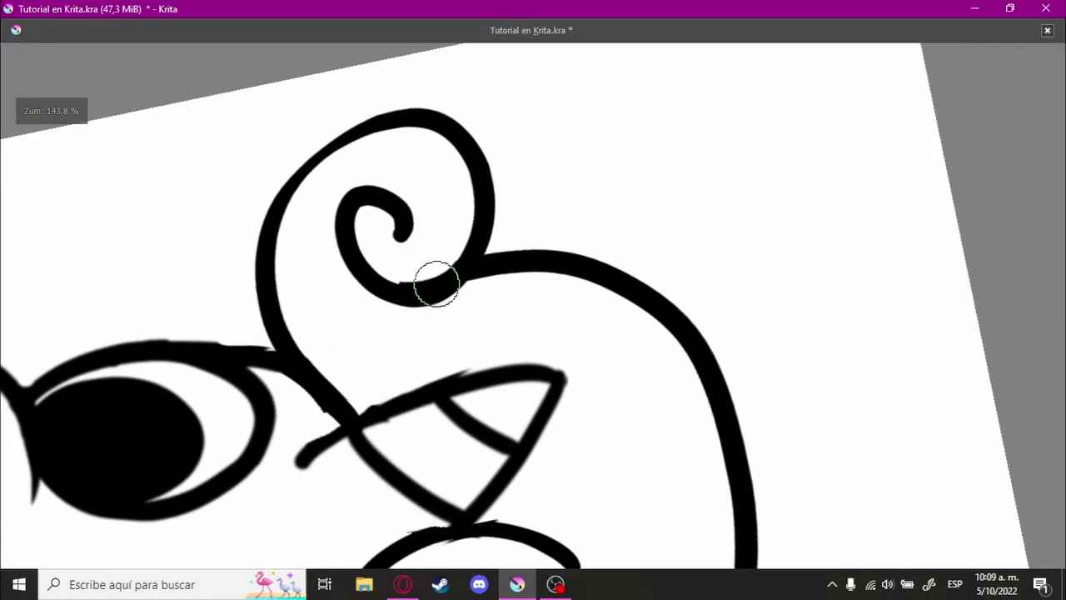
scroll(444, 435, "up", 1)
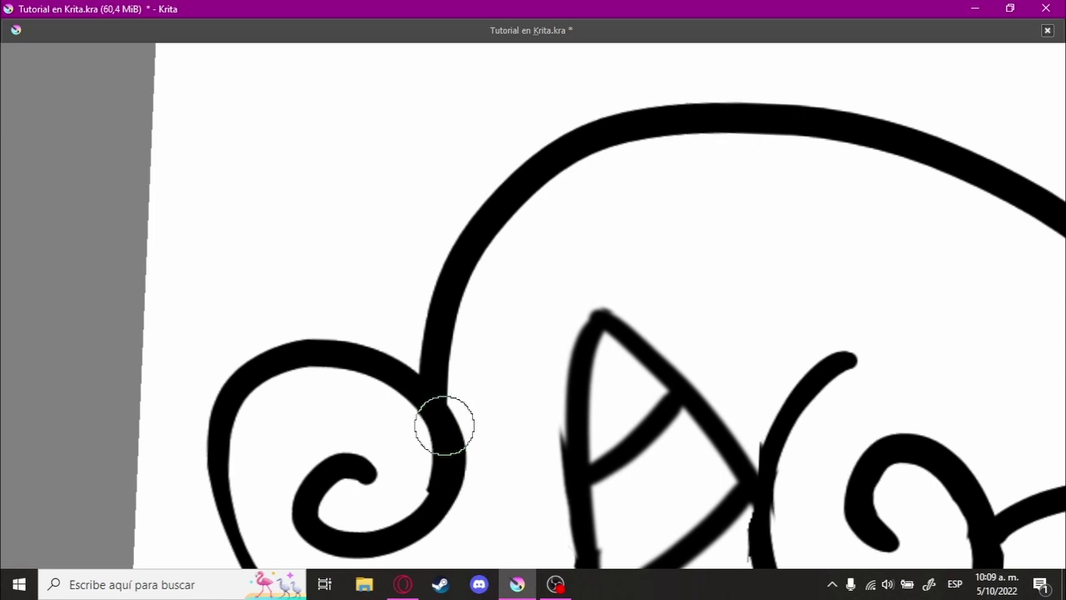
Step: Rotate the view along the head curve and smooth the mane outline above it
mouse_move(442, 447)
left_mouse_down()
mouse_move(403, 205)
mouse_move(628, 288)
mouse_move(455, 350)
mouse_move(776, 131)
left_mouse_up()
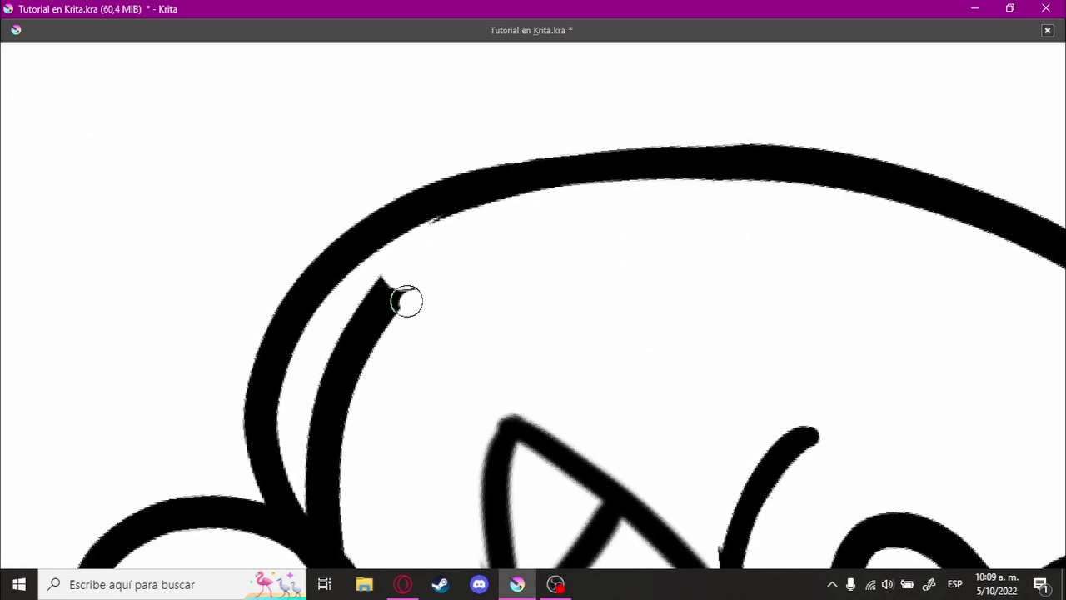
scroll(406, 301, "down", 2)
scroll(436, 291, "up", 4)
scroll(483, 383, "down", 2)
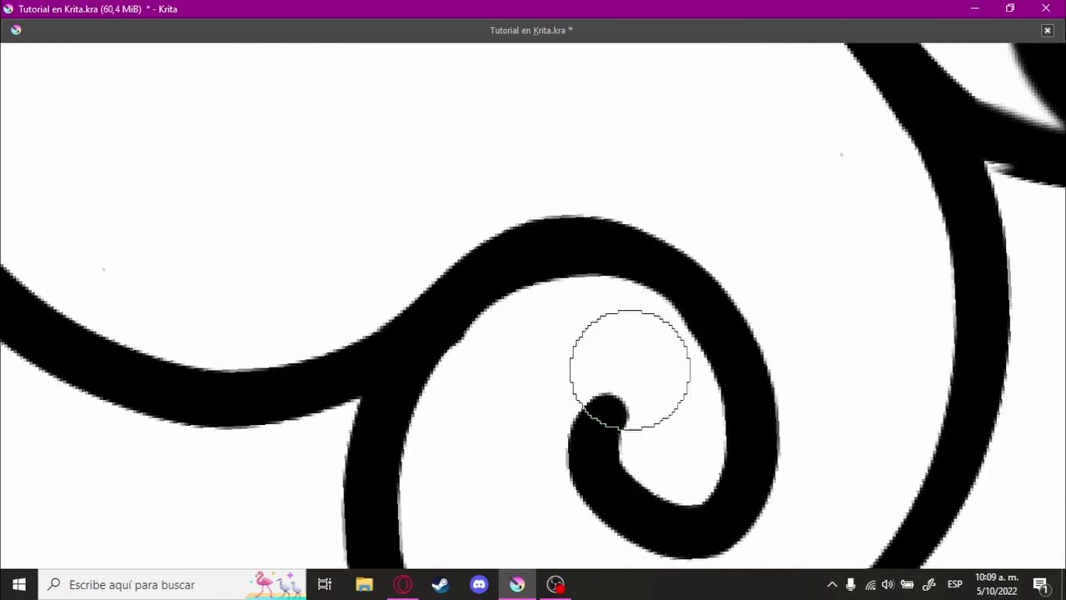
scroll(631, 364, "up", 3)
Step: Tidy the forelock junction at a new angle, then reset rotation upright with 5
left_click_drag(642, 300, 402, 325)
key("5")
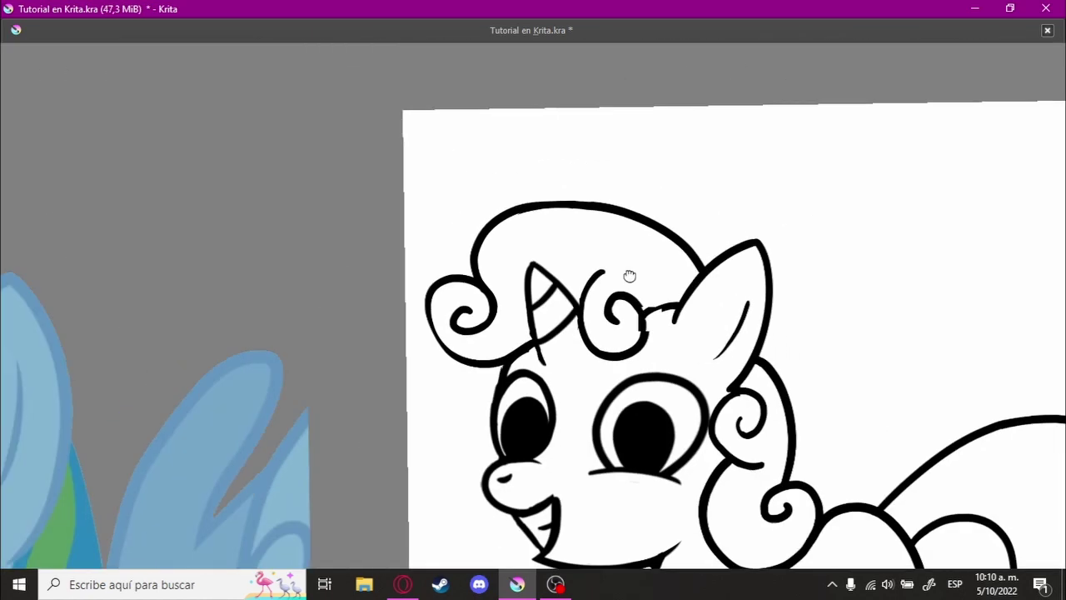
scroll(628, 276, "down", 2)
scroll(571, 224, "up", 1)
scroll(604, 91, "up", 3)
Step: Transform the selected right eye with Ctrl+T, then switch to canvas-only mode with Tab
scroll(531, 259, "up", 2)
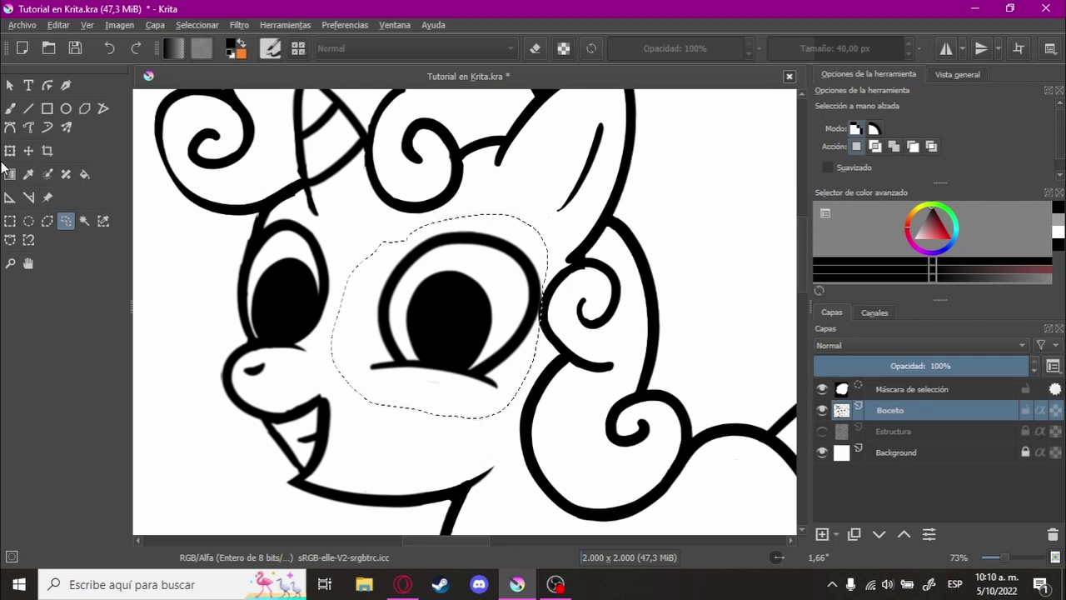
key("ctrl+t")
key("5")
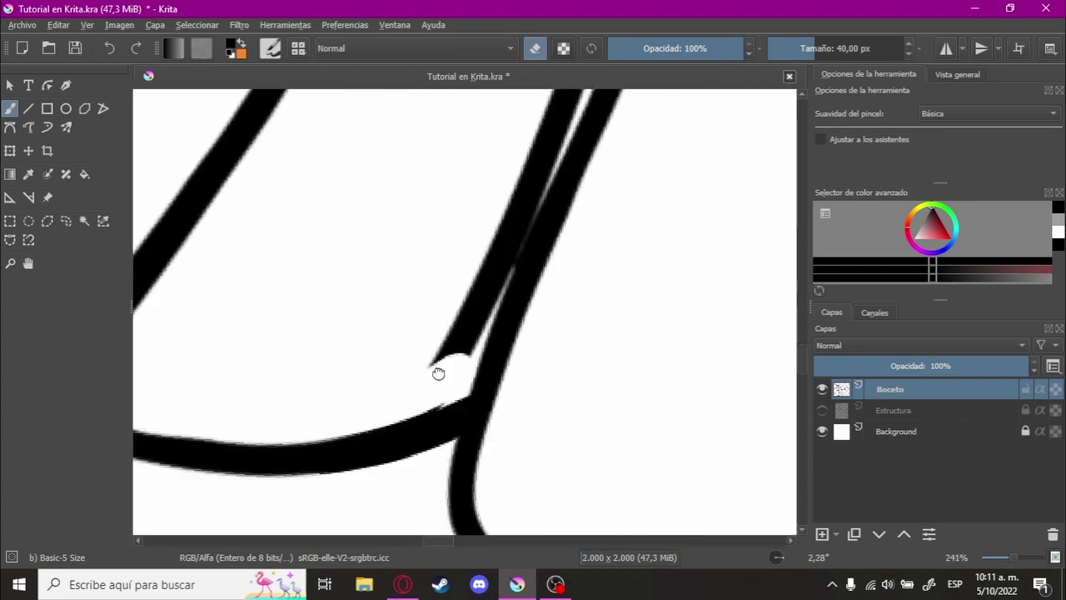
key("Tab")
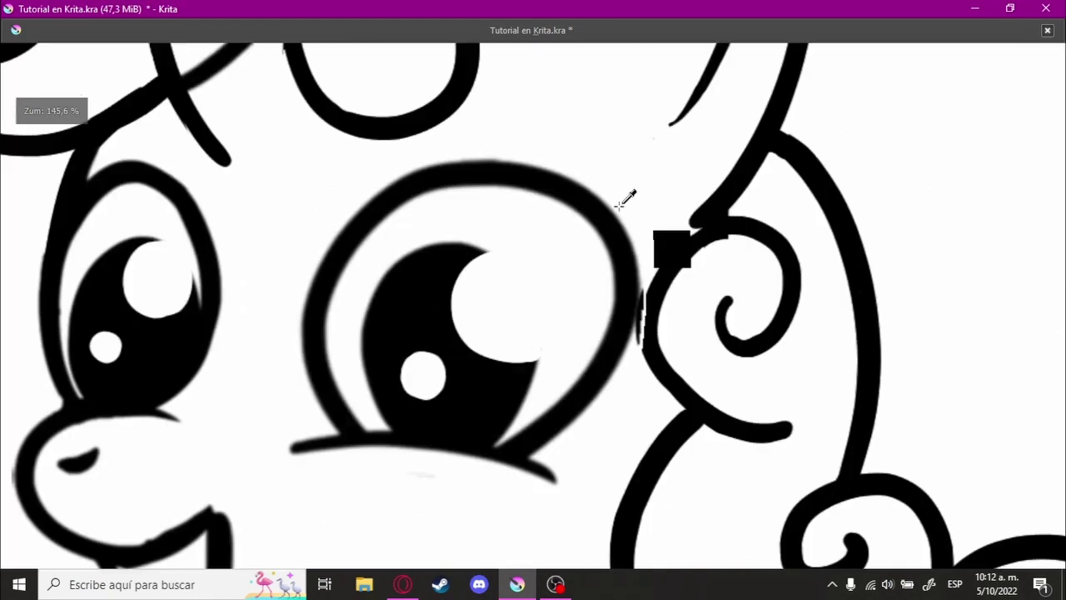
Step: Zoom in around the pony's eye to inspect its stroke joins
scroll(524, 290, "up", 2)
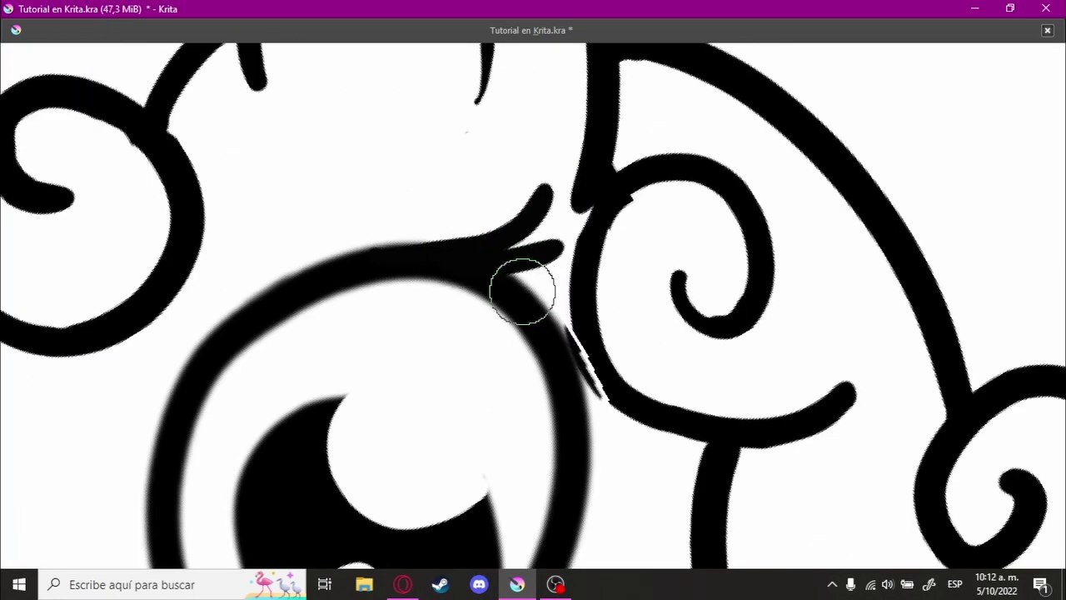
scroll(381, 191, "up", 2)
scroll(508, 223, "up", 2)
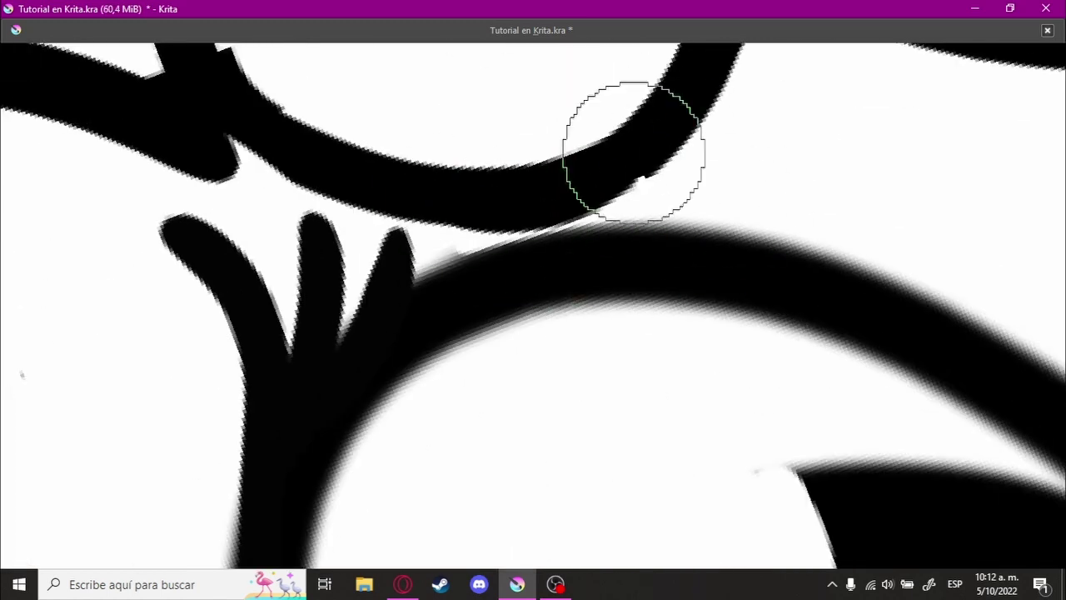
scroll(638, 381, "down", 5)
scroll(542, 275, "up", 2)
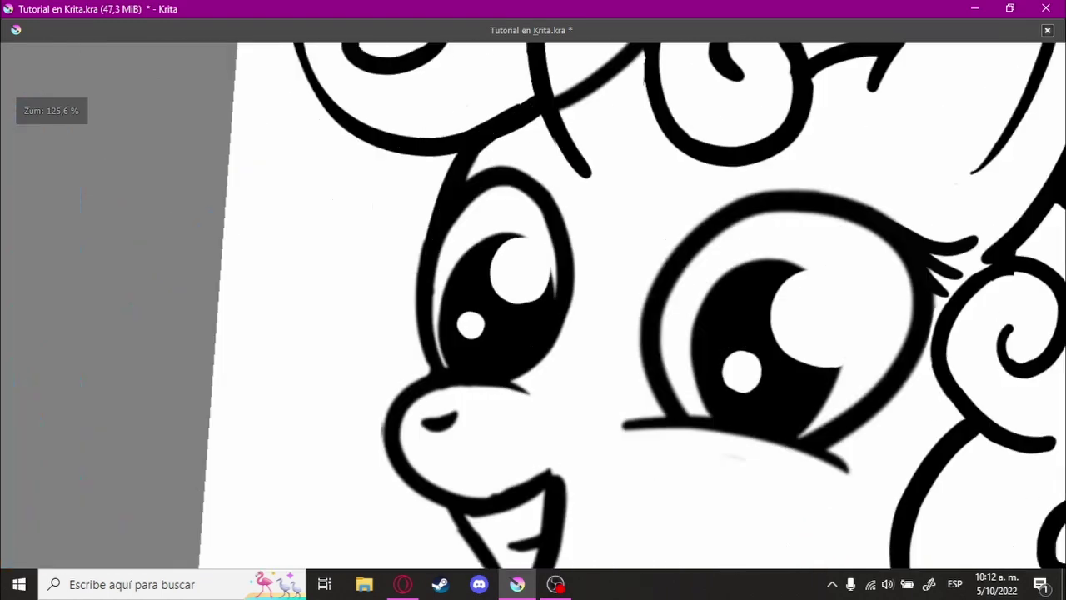
scroll(452, 180, "up", 2)
scroll(413, 308, "down", 5)
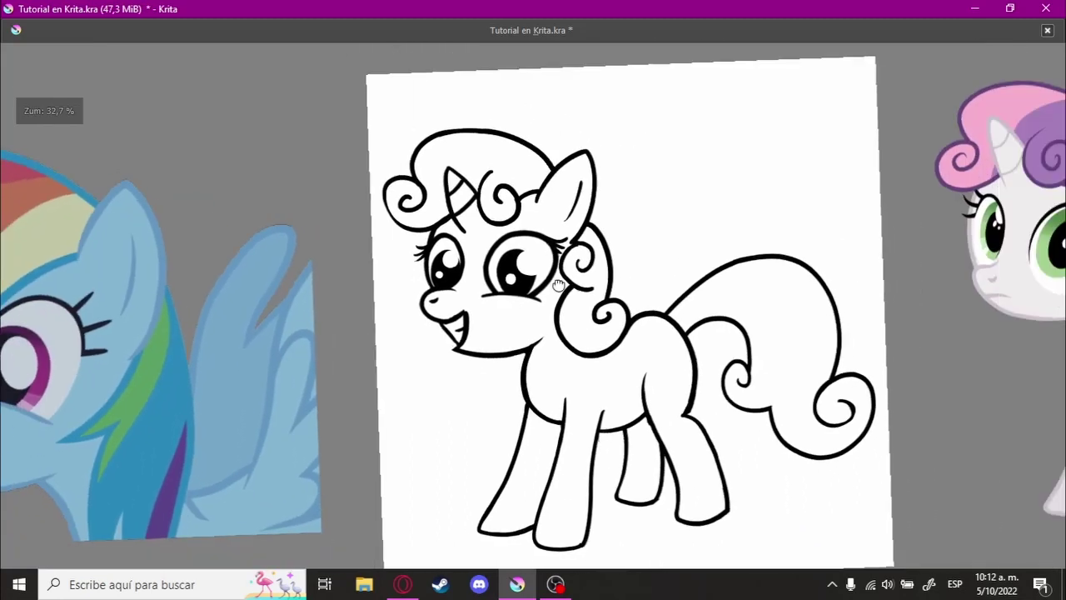
scroll(354, 341, "up", 5)
scroll(402, 360, "down", 2)
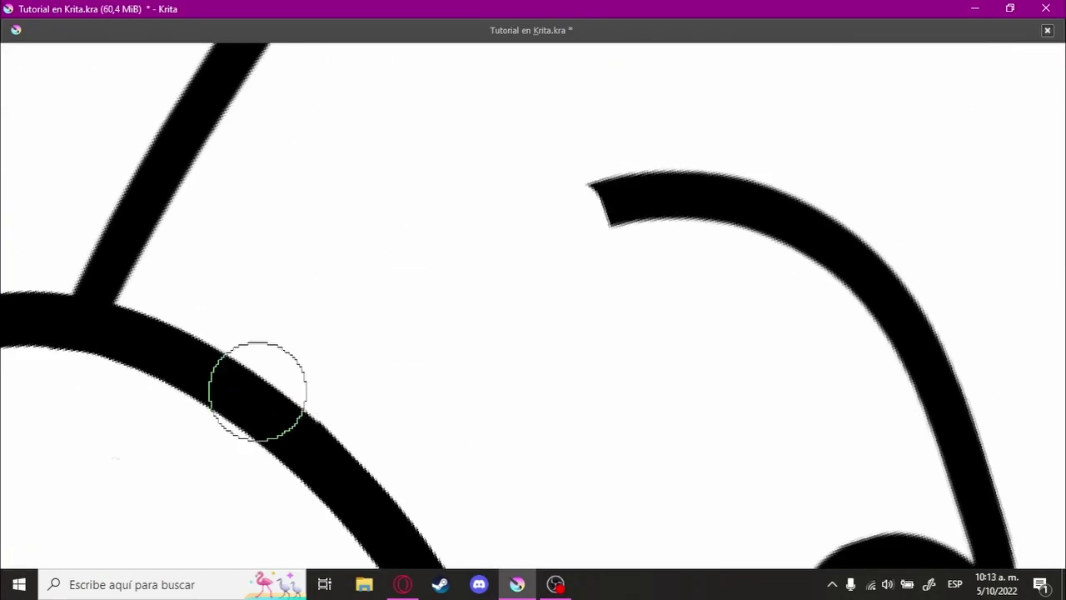
scroll(257, 390, "down", 1)
scroll(520, 286, "down", 3)
scroll(369, 345, "up", 5)
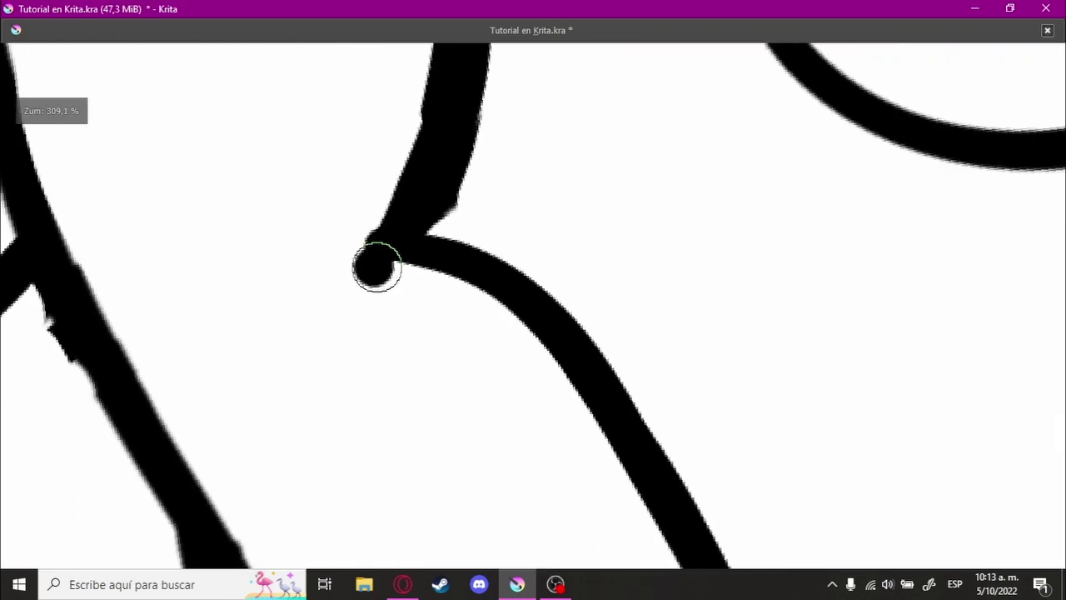
scroll(576, 267, "down", 2)
Step: Draw a bridging stroke across a line junction, undo it, and re-zoom
left_click_drag(291, 333, 683, 247)
key("ctrl+z")
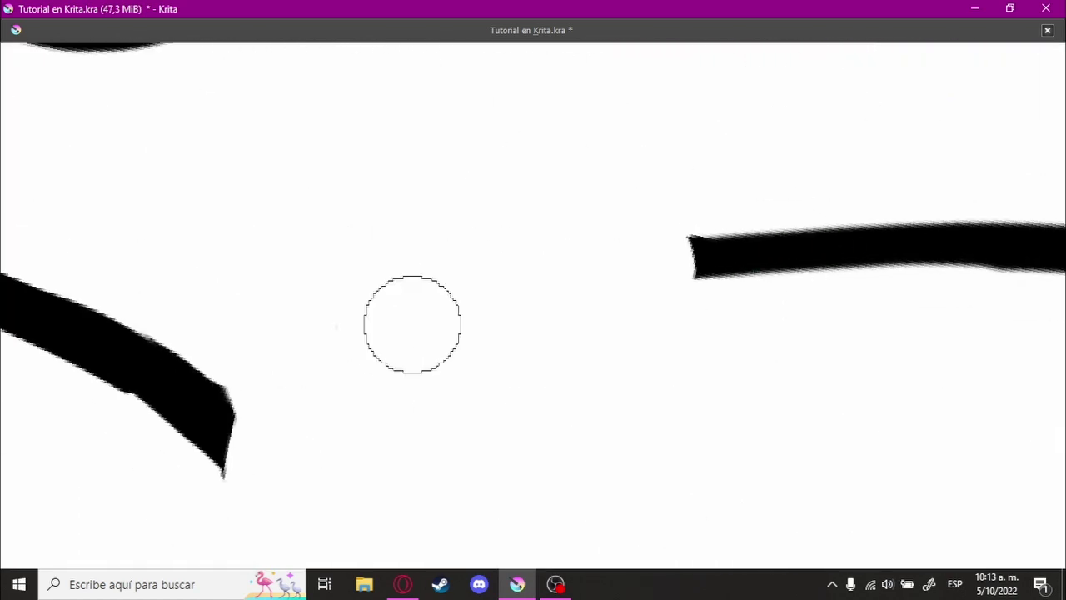
scroll(412, 325, "up", 3)
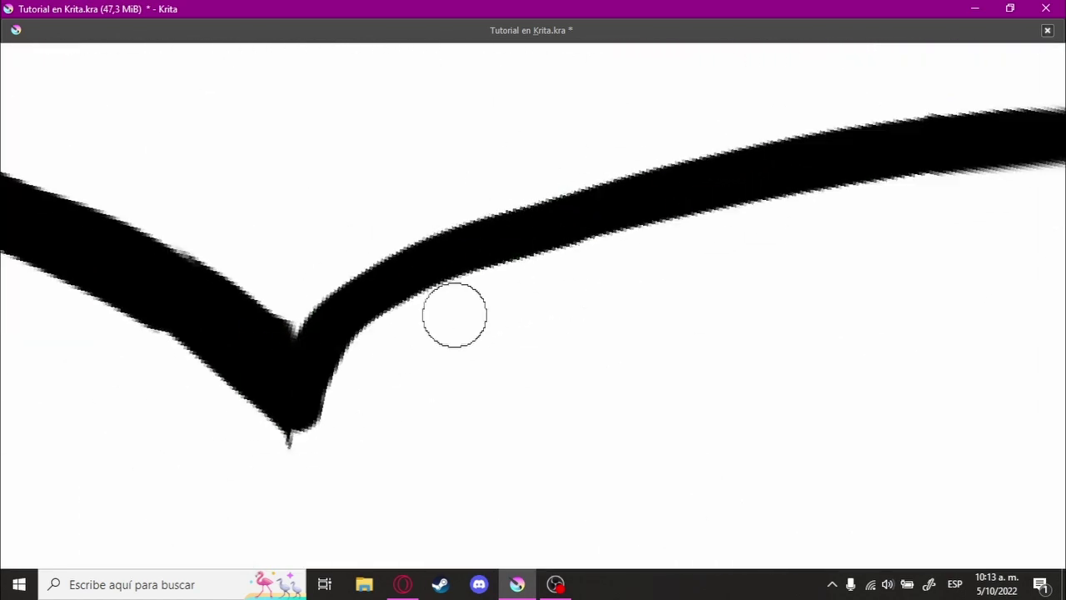
scroll(455, 315, "down", 2)
scroll(650, 219, "up", 2)
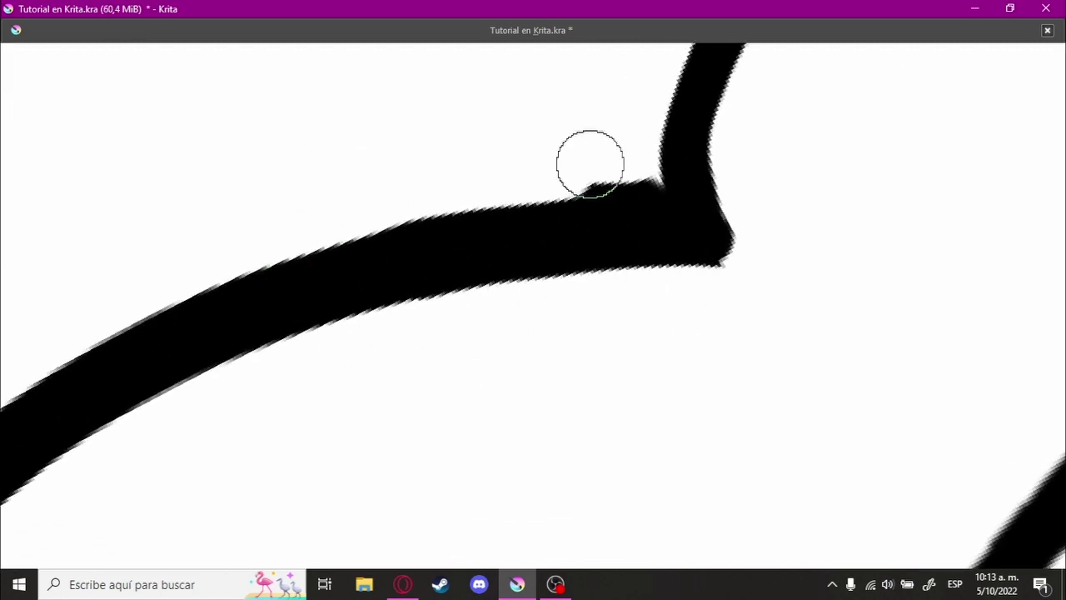
scroll(590, 163, "down", 3)
scroll(602, 209, "up", 2)
scroll(609, 286, "down", 3)
scroll(596, 356, "down", 2)
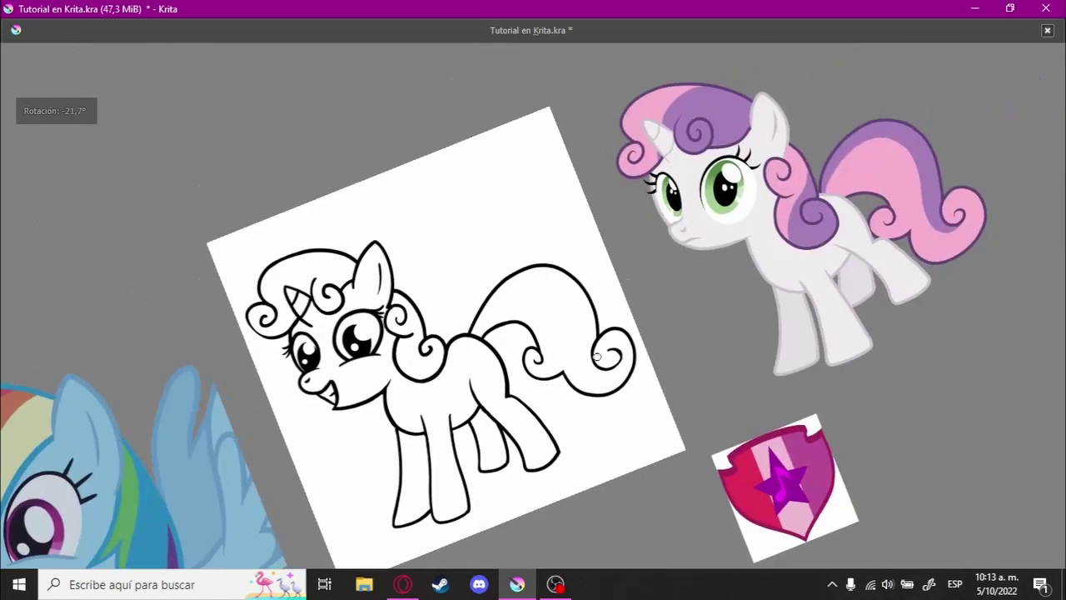
Step: Rotate the canvas to touch up the tail strokes, then turn it nearly upright
left_click_drag(597, 356, 633, 283)
scroll(646, 289, "up", 5)
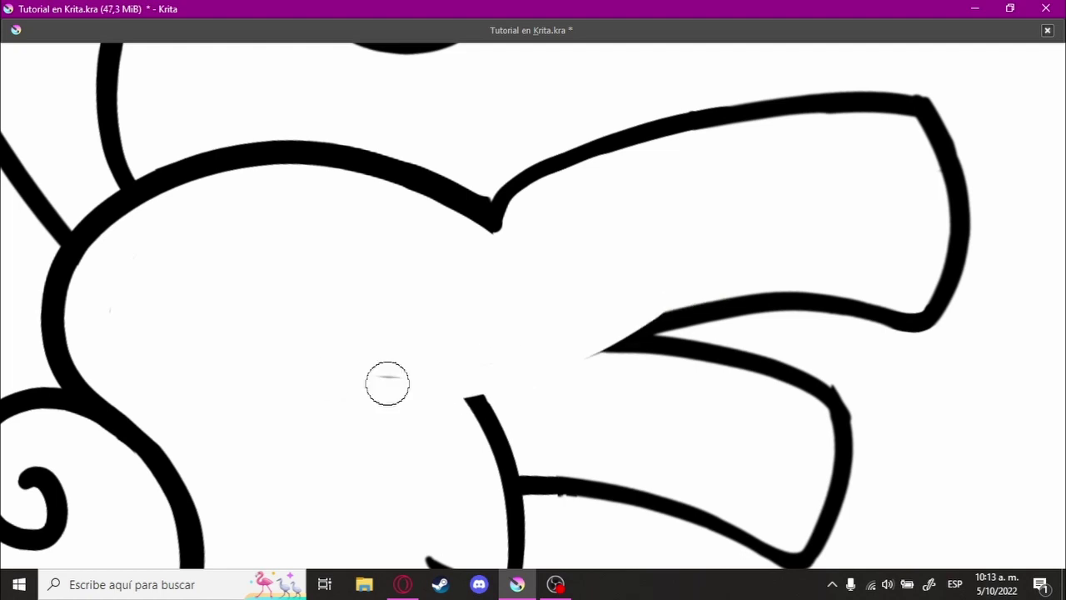
scroll(676, 329, "down", 2)
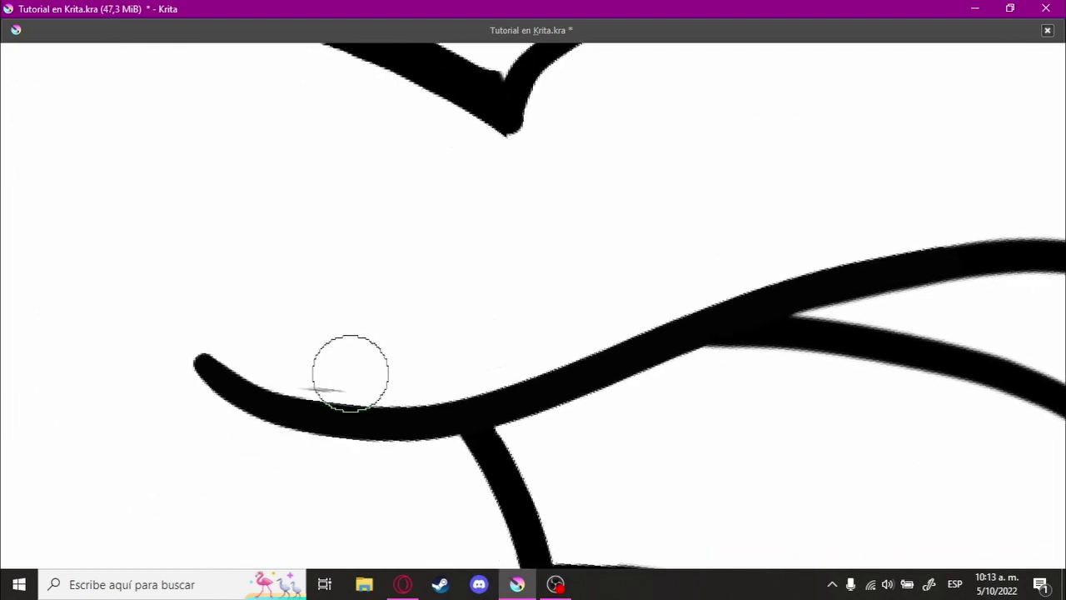
scroll(347, 371, "down", 4)
left_click_drag(605, 347, 734, 366)
scroll(623, 397, "up", 5)
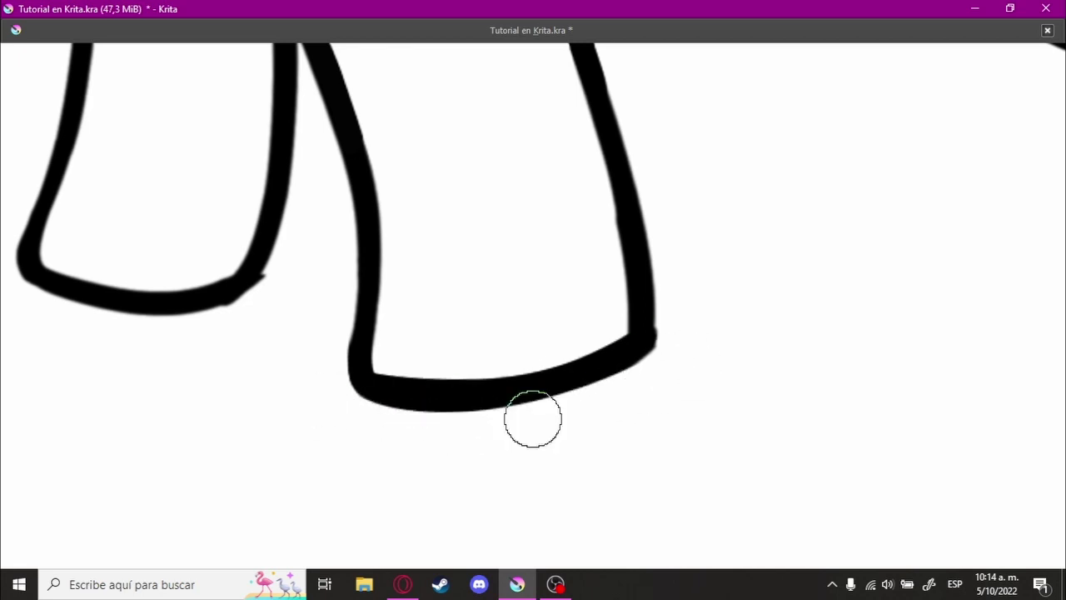
scroll(657, 292, "up", 3)
scroll(631, 311, "down", 3)
Step: Straighten the view around the legs, clean the hoof outlines, and zoom out to the full pony
left_click_drag(631, 310, 745, 396)
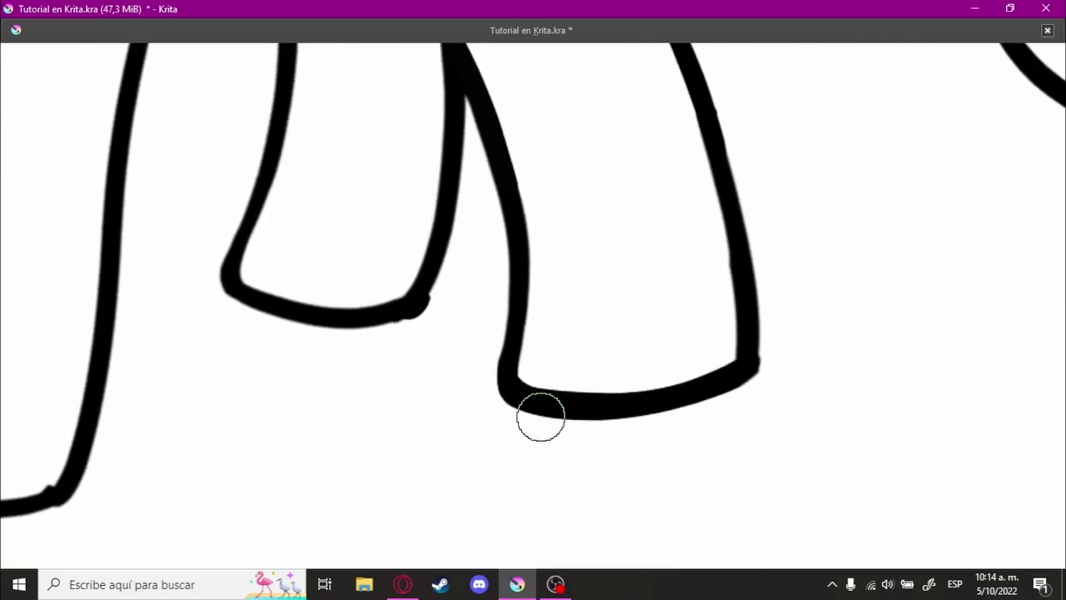
scroll(540, 416, "up", 2)
scroll(582, 432, "down", 5)
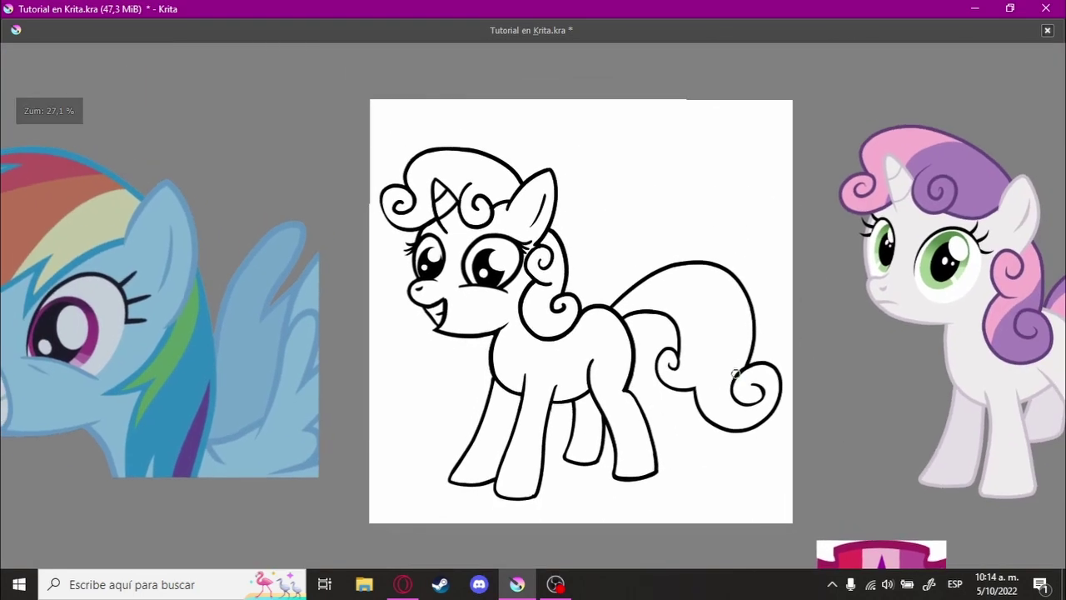
scroll(495, 313, "up", 5)
scroll(495, 314, "up", 2)
scroll(741, 240, "down", 4)
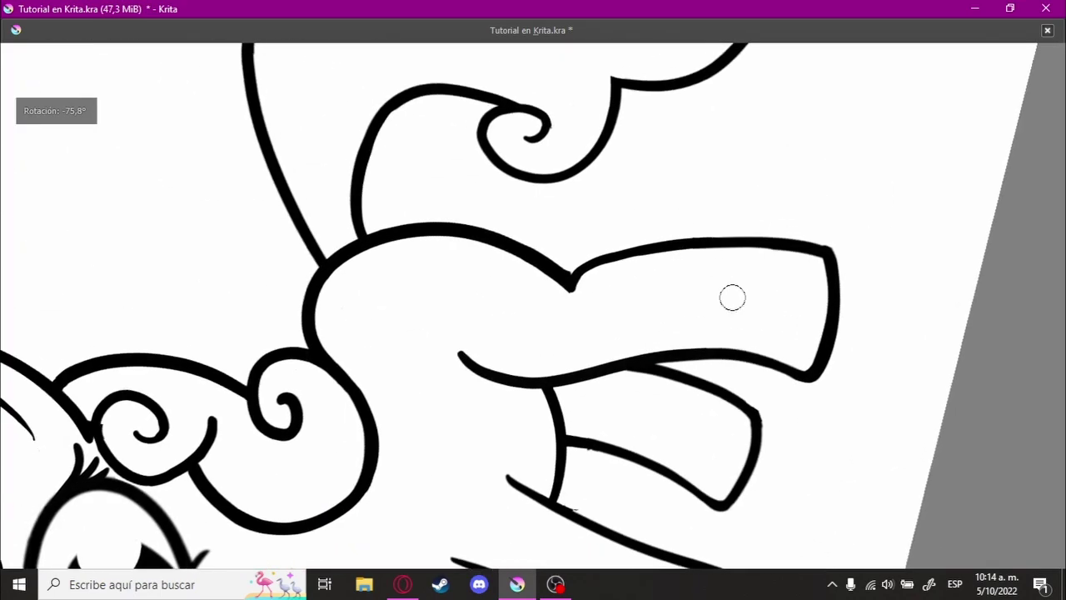
scroll(731, 297, "down", 3)
scroll(728, 214, "down", 3)
Step: Zoom onto the mouth and redraw the chin as a clean curve ending short of the neck
scroll(682, 328, "up", 1)
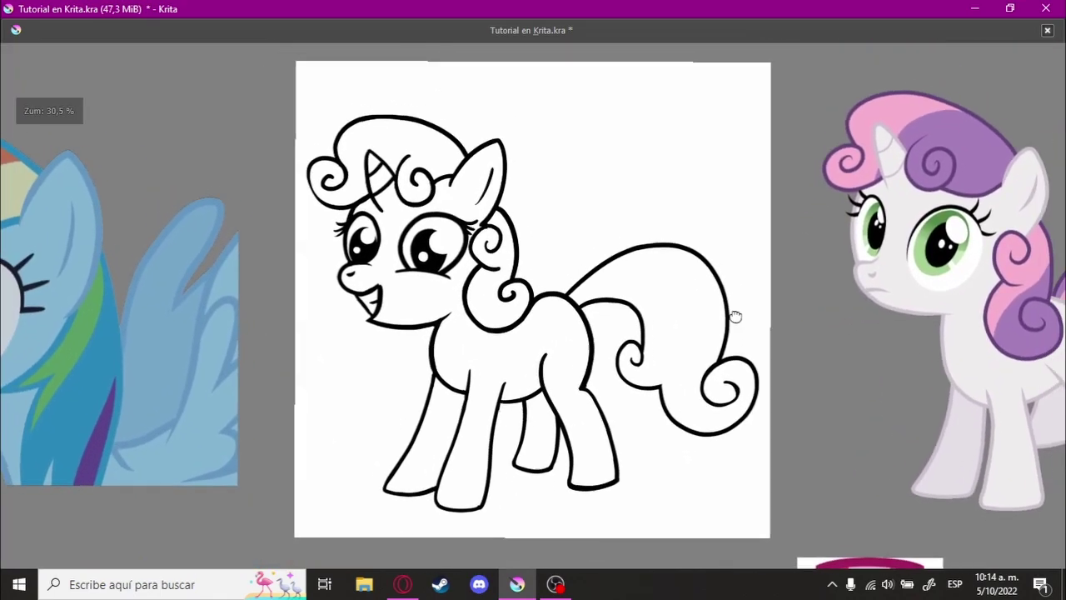
scroll(736, 314, "up", 2)
scroll(595, 359, "up", 3)
scroll(416, 222, "up", 3)
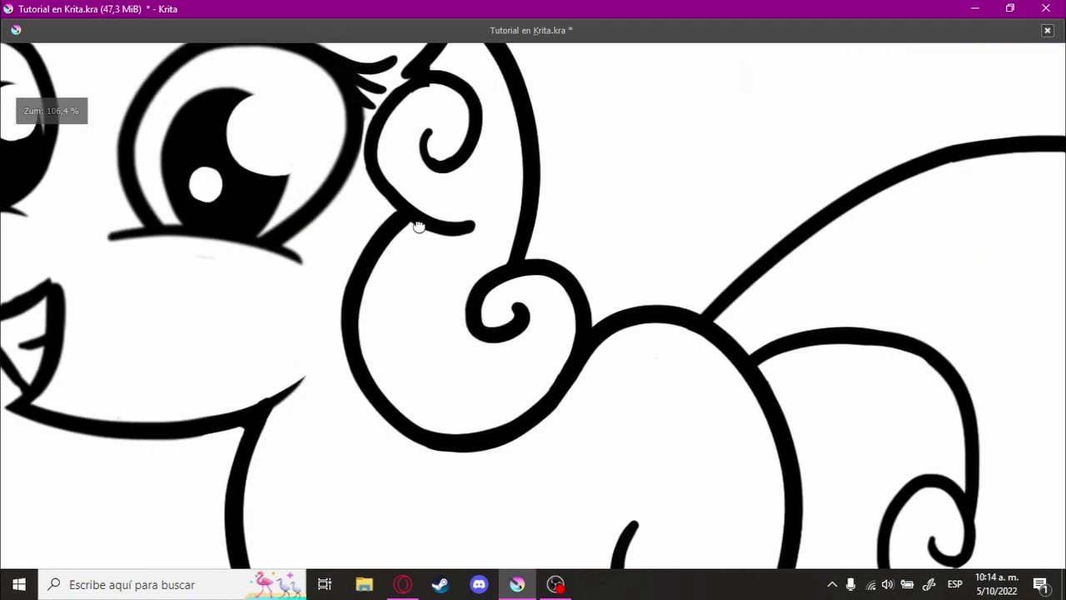
scroll(655, 231, "down", 2)
scroll(540, 324, "up", 4)
left_click_drag(365, 362, 354, 348)
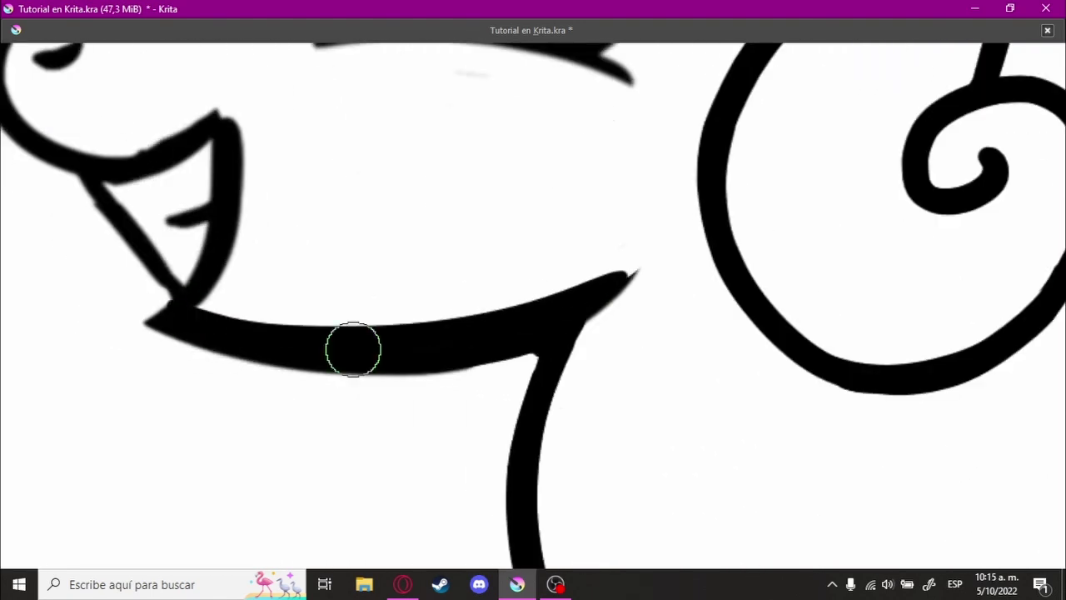
Step: Rotate the canvas counter-clockwise around the mouth to check the new chin curve
scroll(291, 346, "down", 2)
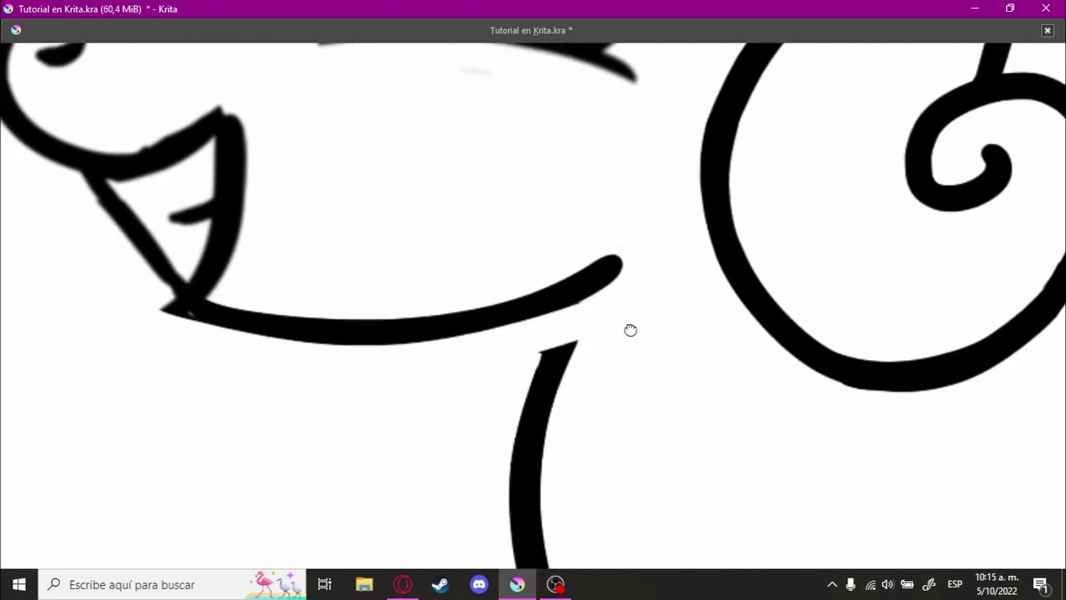
scroll(630, 330, "up", 4)
scroll(518, 355, "down", 3)
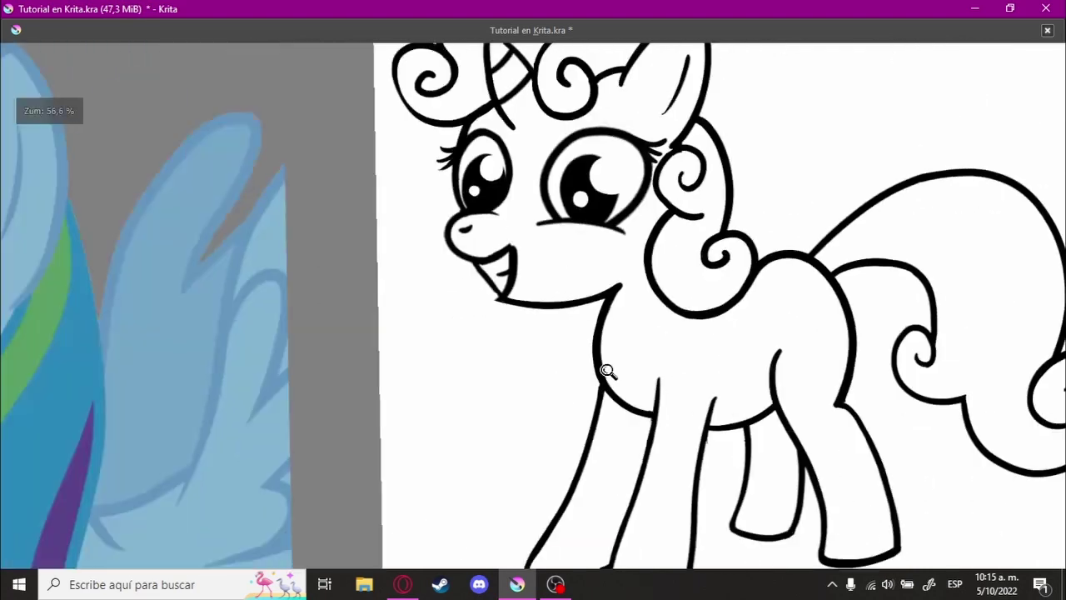
scroll(608, 369, "down", 2)
scroll(583, 242, "up", 5)
scroll(285, 467, "down", 1)
scroll(285, 468, "down", 3)
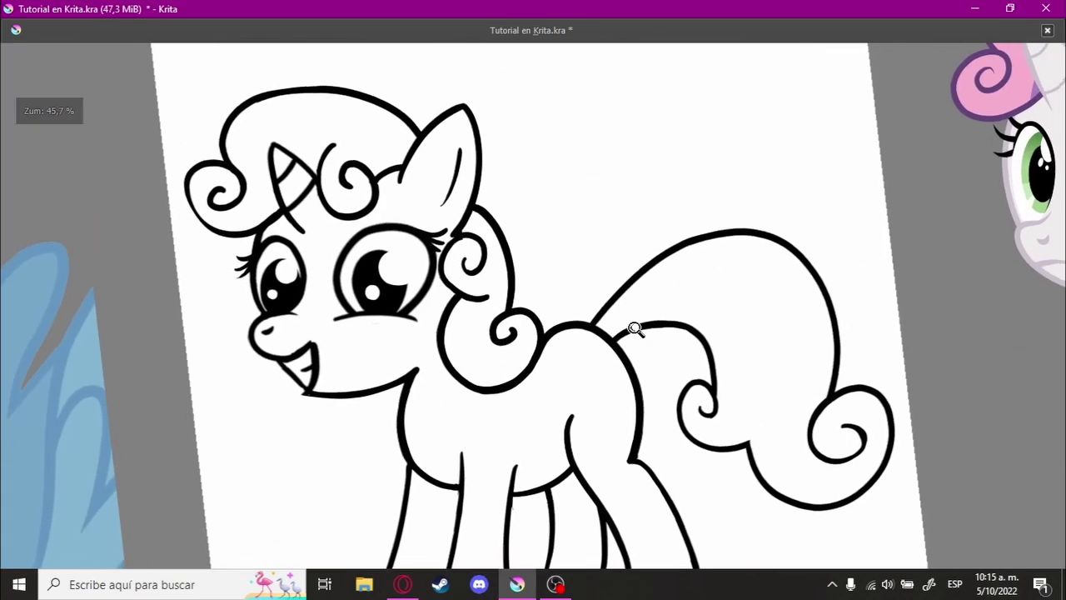
key("4")
scroll(440, 336, "up", 5)
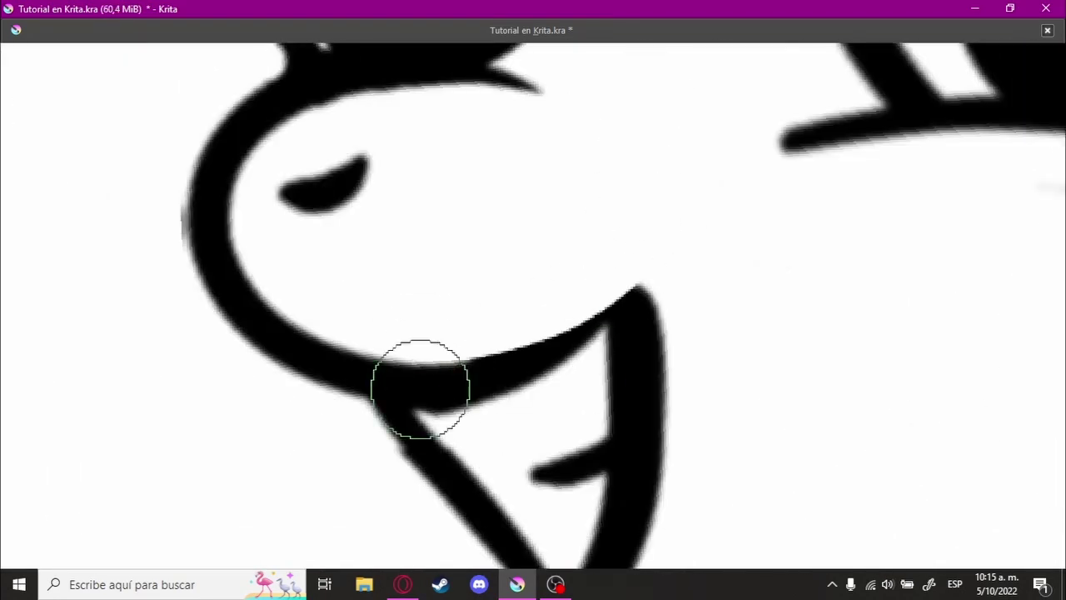
mouse_move(420, 389)
left_mouse_down()
mouse_move(750, 258)
mouse_move(658, 314)
left_mouse_up()
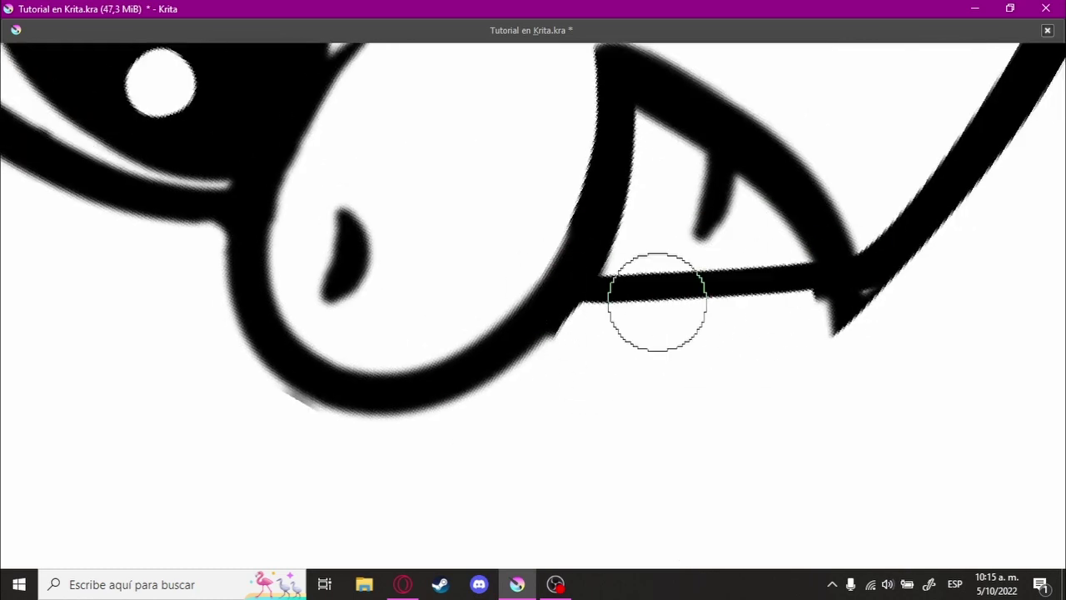
Step: Zoom back out so the whole pony is visible
scroll(583, 358, "down", 2)
scroll(609, 347, "down", 3)
scroll(441, 207, "up", 2)
scroll(624, 348, "down", 2)
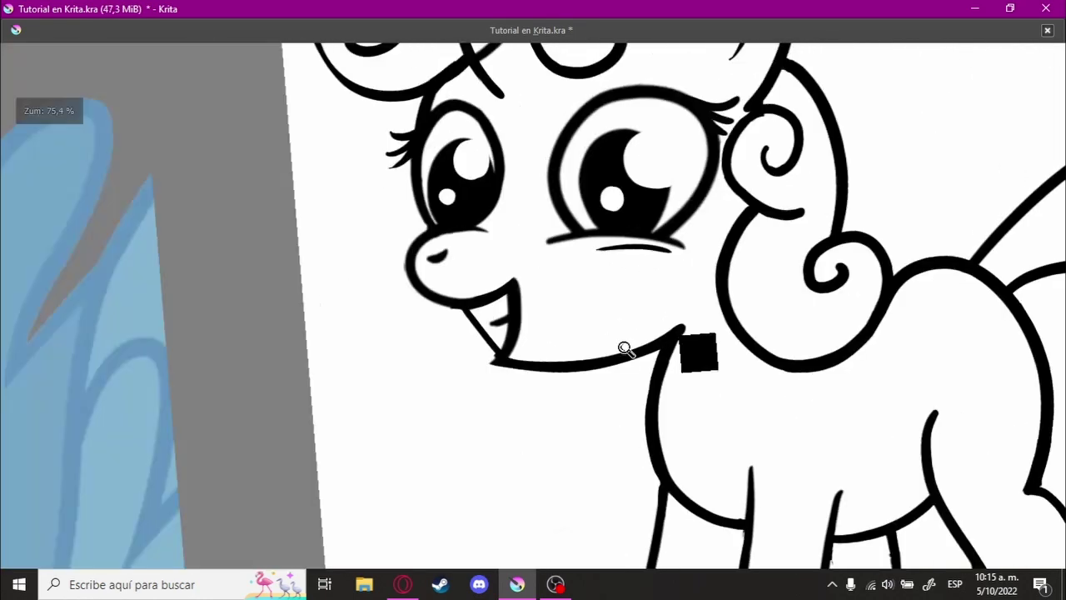
scroll(625, 348, "down", 3)
scroll(691, 295, "up", 4)
scroll(753, 348, "down", 4)
scroll(752, 350, "down", 1)
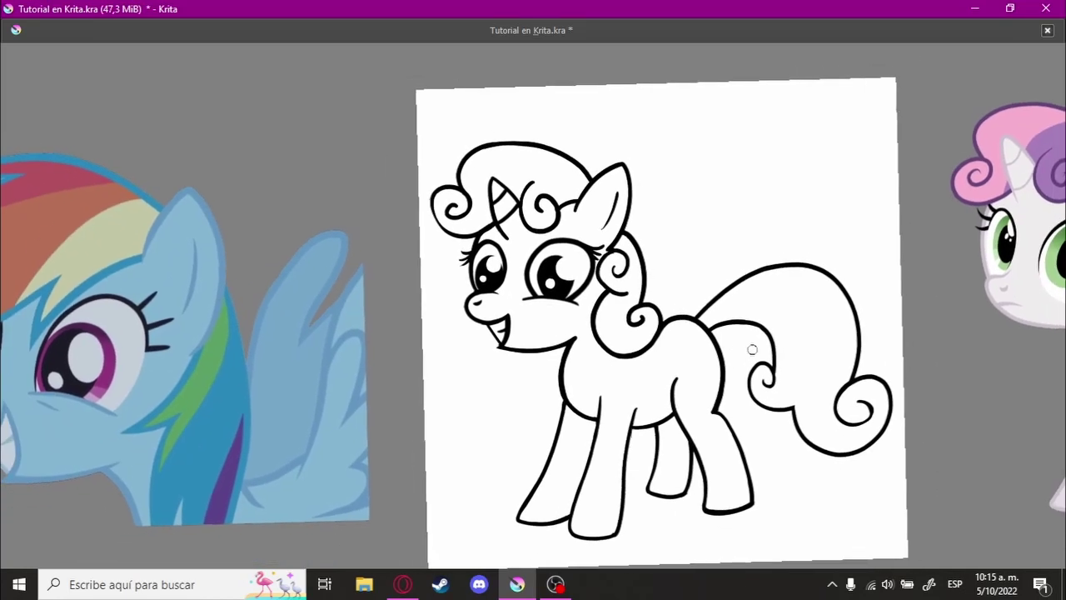
scroll(745, 355, "up", 1)
scroll(583, 316, "up", 2)
scroll(486, 281, "up", 4)
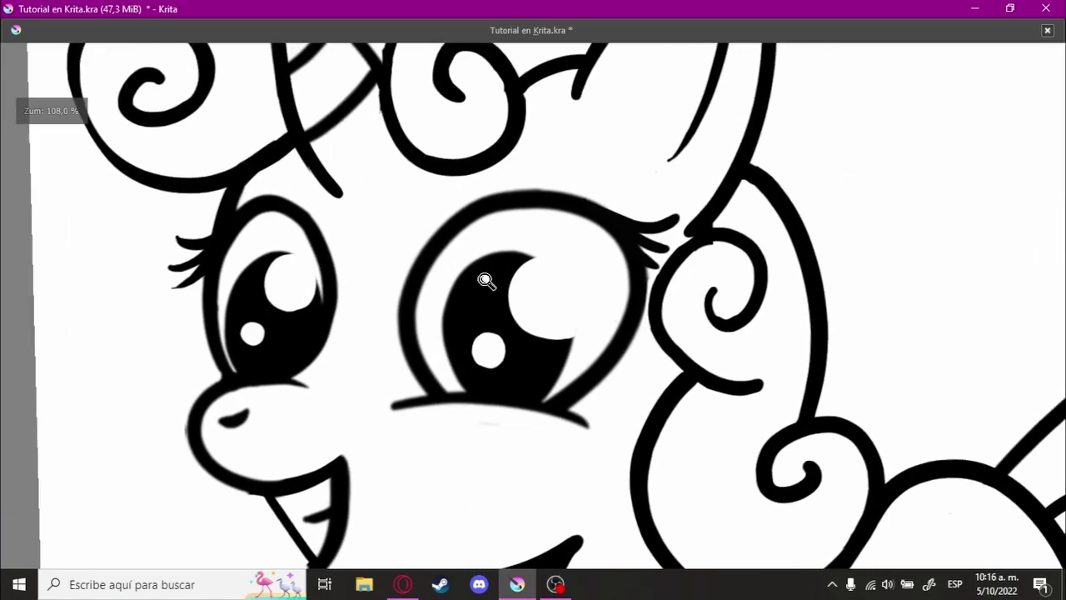
scroll(487, 280, "up", 1)
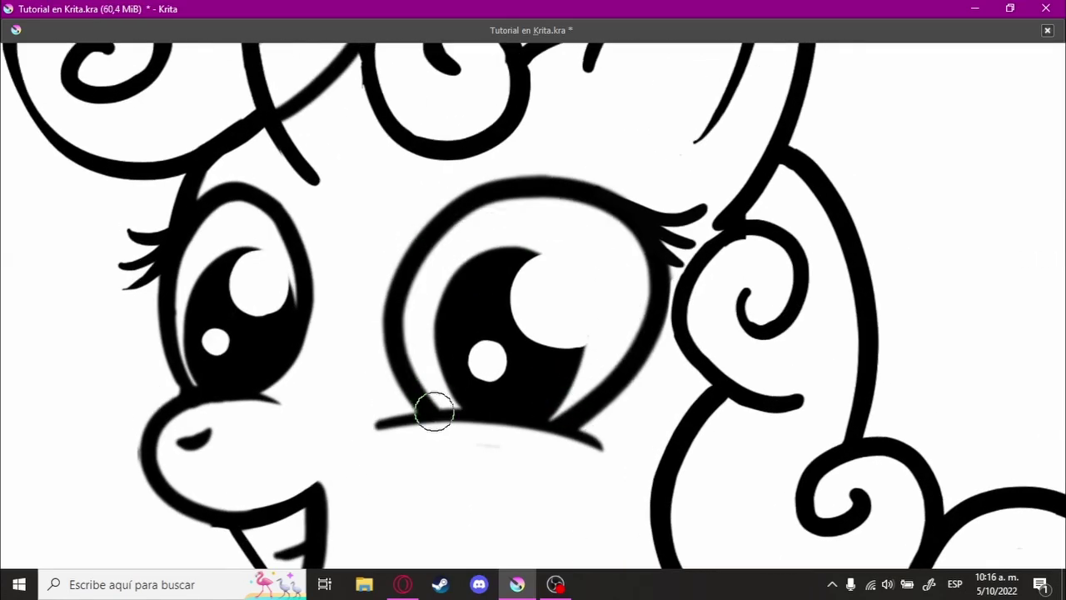
scroll(627, 280, "up", 2)
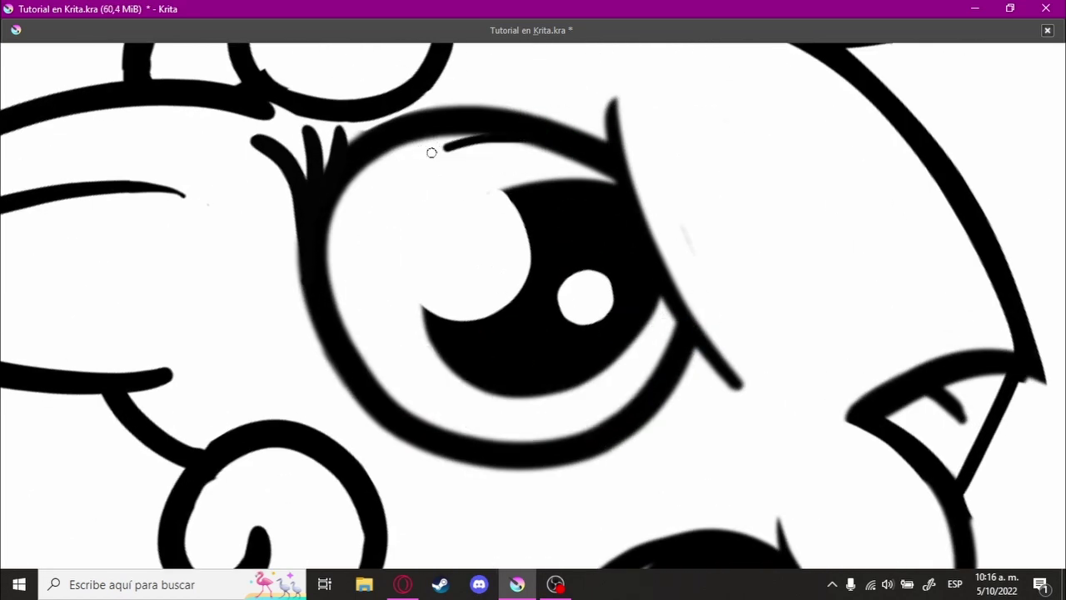
scroll(685, 345, "up", 3)
scroll(650, 379, "down", 5)
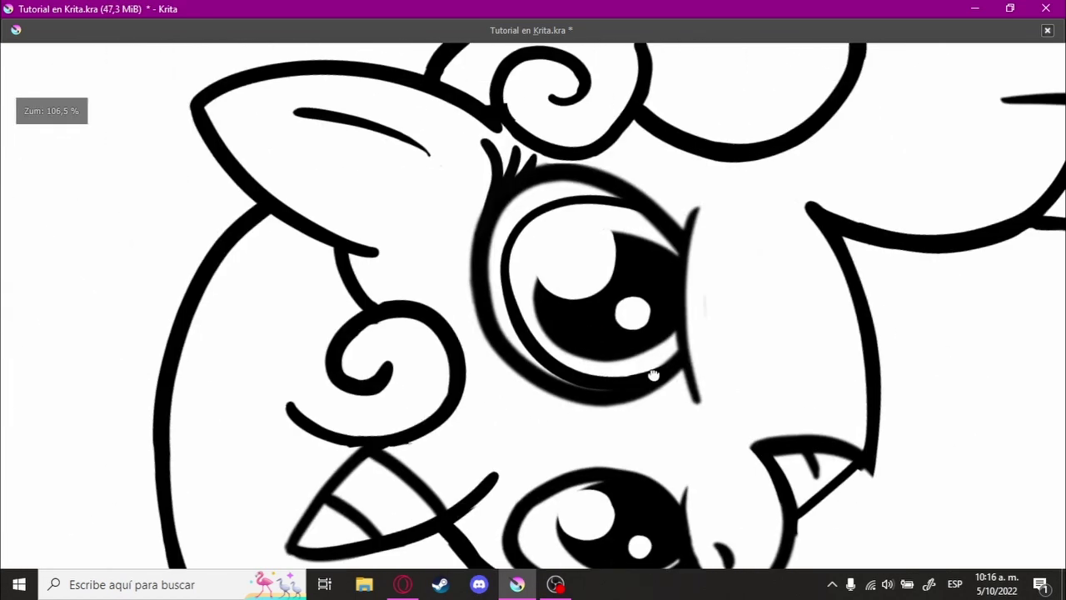
scroll(634, 371, "down", 3)
scroll(341, 409, "up", 5)
scroll(341, 409, "up", 2)
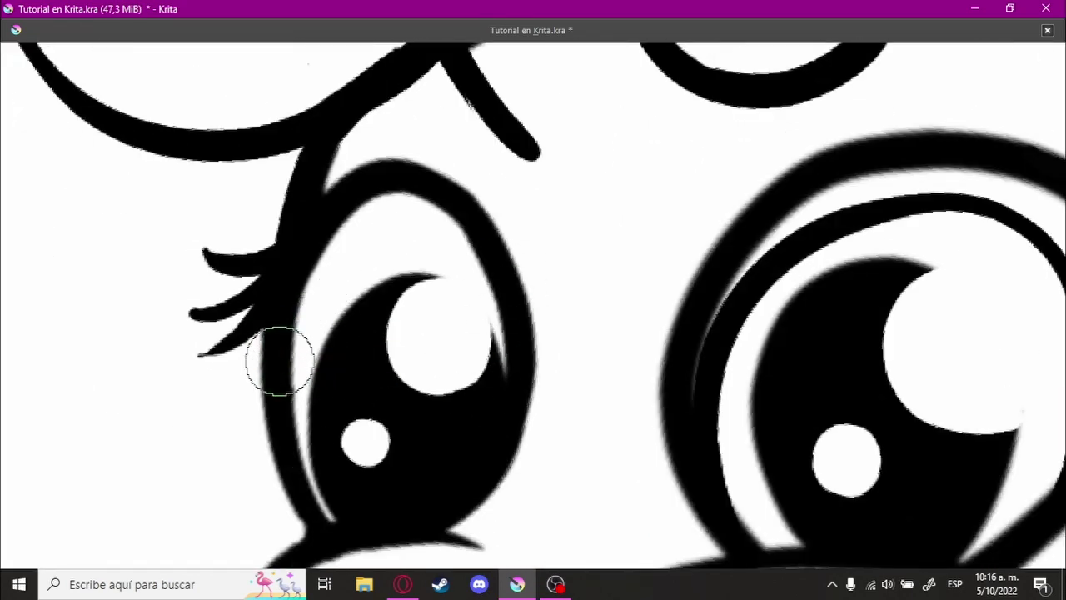
scroll(279, 360, "down", 4)
left_click_drag(467, 334, 268, 269)
scroll(267, 269, "up", 4)
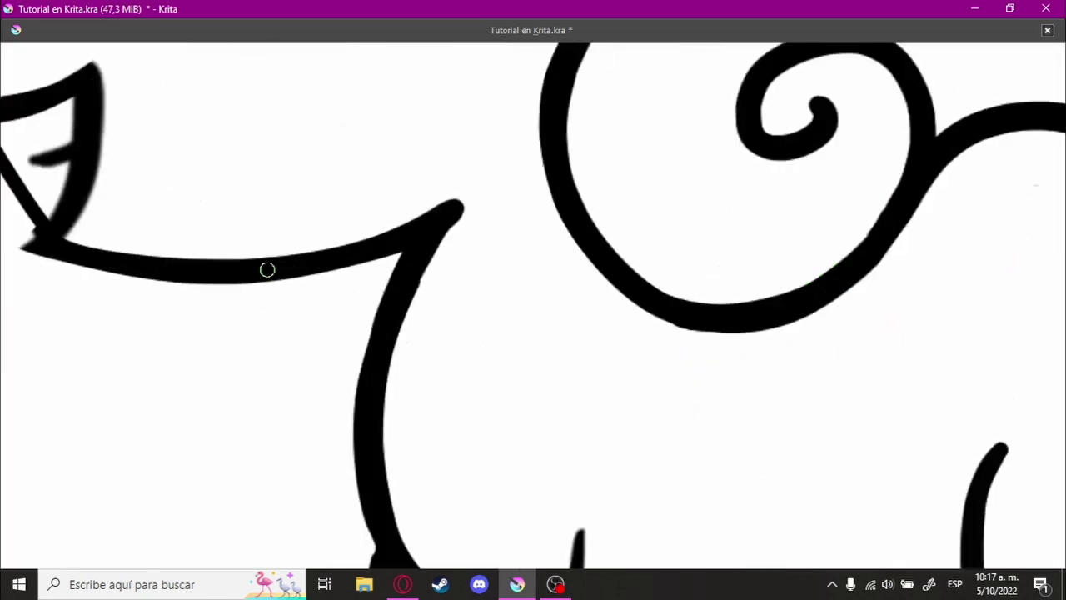
scroll(313, 236, "down", 5)
scroll(649, 291, "up", 1)
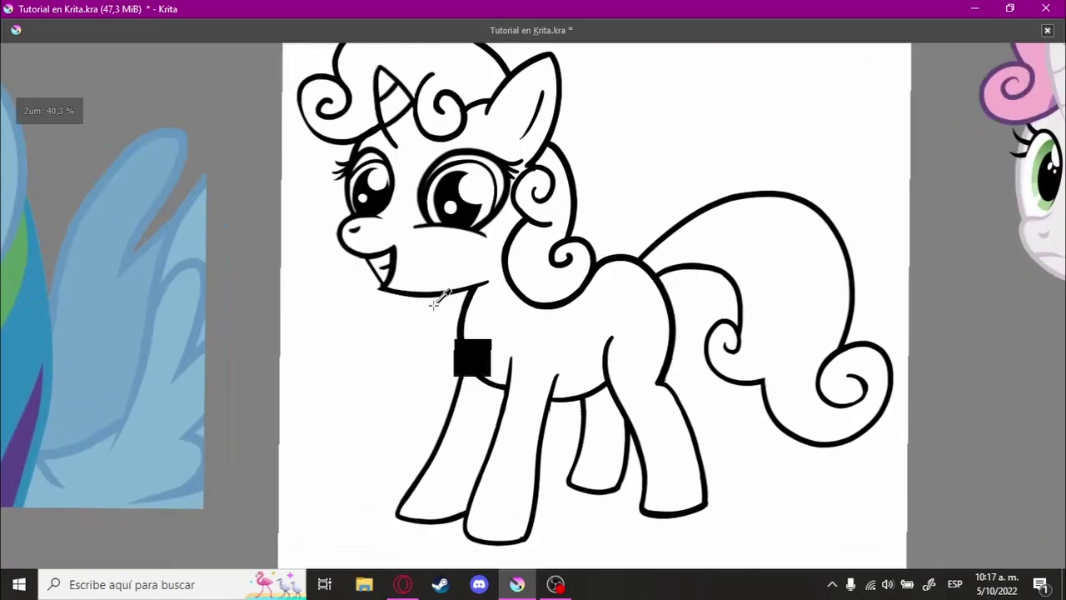
scroll(724, 307, "up", 1)
left_click_drag(724, 307, 640, 207)
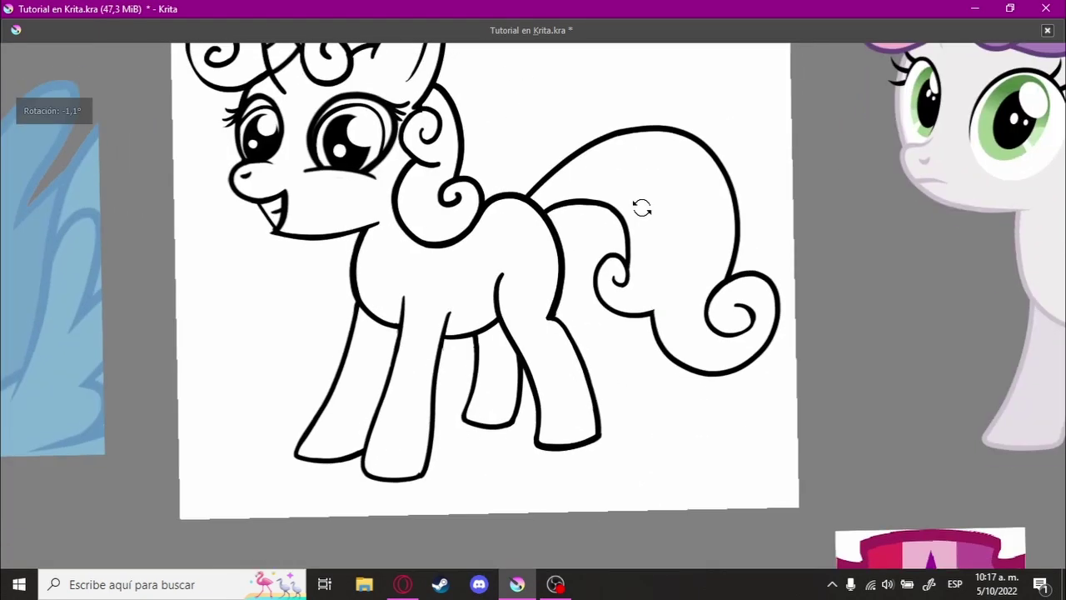
scroll(352, 240, "up", 6)
scroll(580, 217, "down", 1)
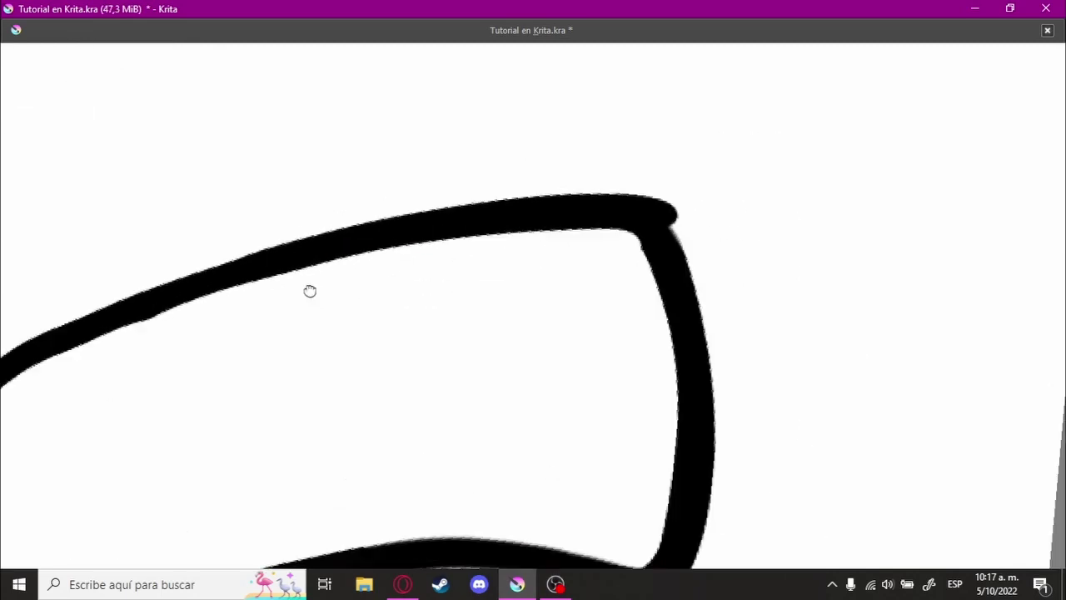
left_click_drag(309, 290, 672, 288)
scroll(723, 236, "down", 2)
scroll(723, 237, "up", 4)
scroll(764, 238, "down", 4)
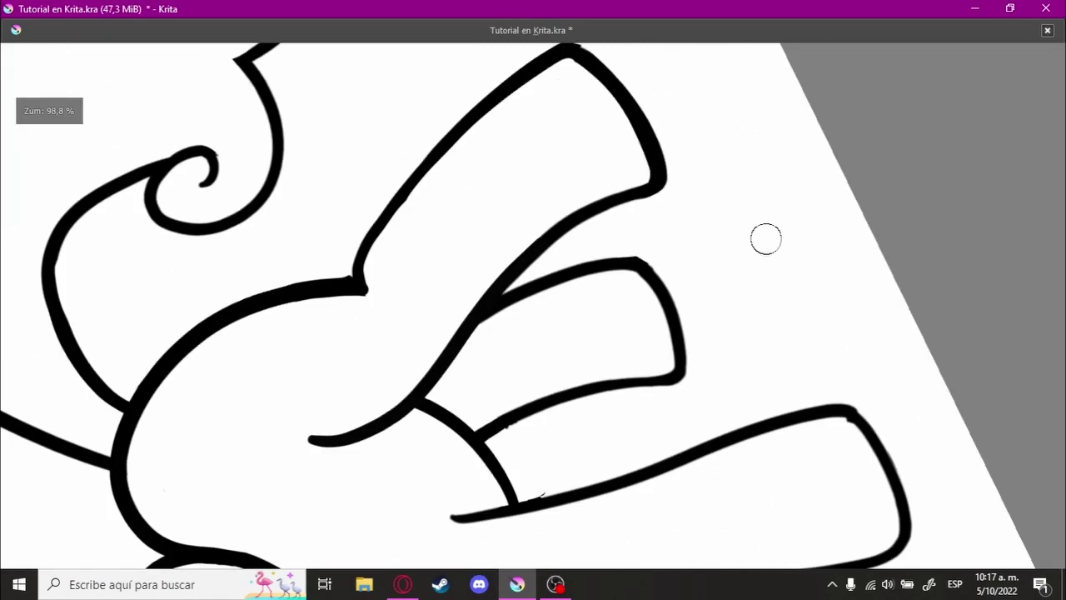
left_click_drag(764, 238, 516, 405)
scroll(336, 335, "up", 4)
key("5")
scroll(767, 245, "down", 3)
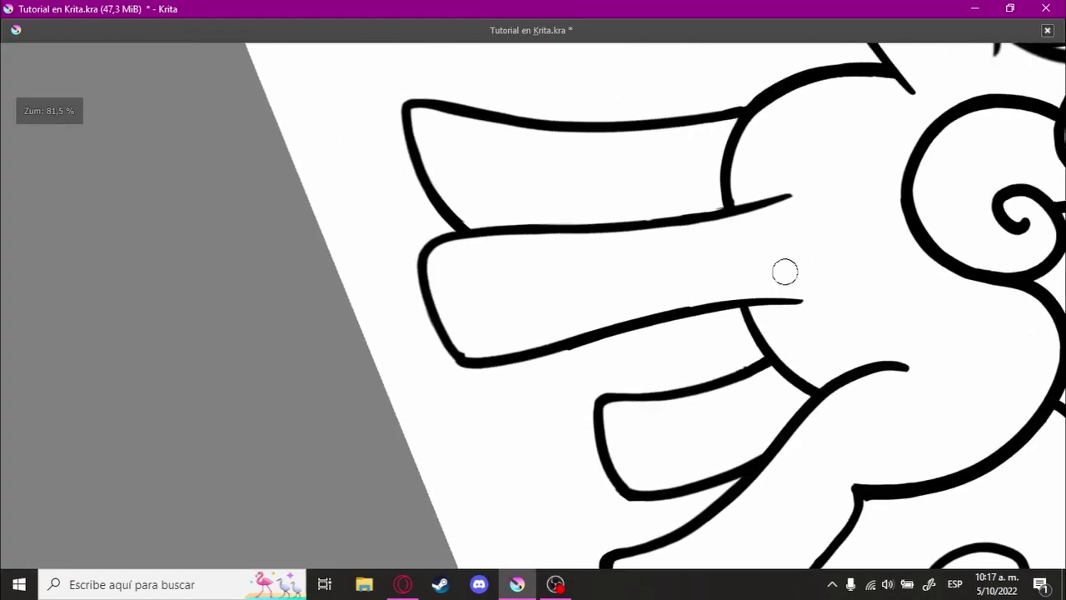
scroll(700, 364, "down", 2)
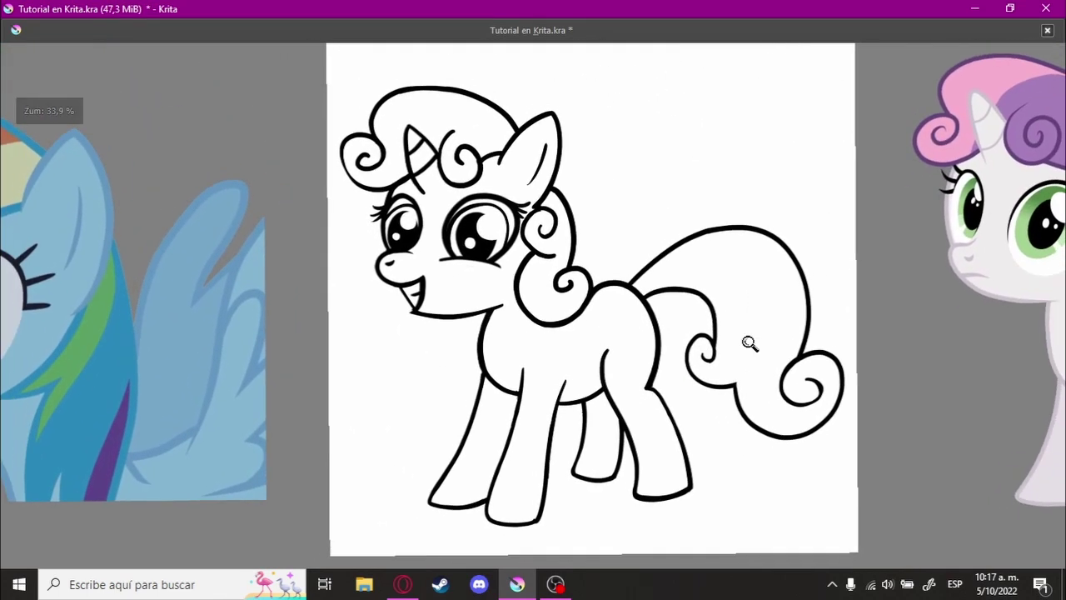
scroll(747, 346, "up", 2)
scroll(488, 392, "up", 4)
scroll(643, 256, "up", 2)
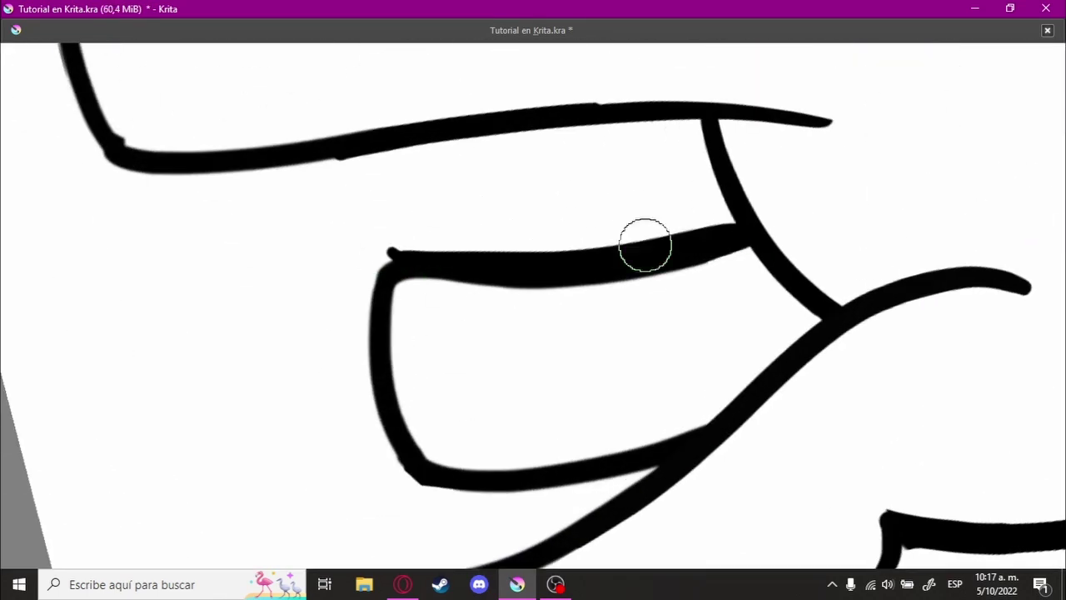
left_click_drag(645, 245, 396, 320)
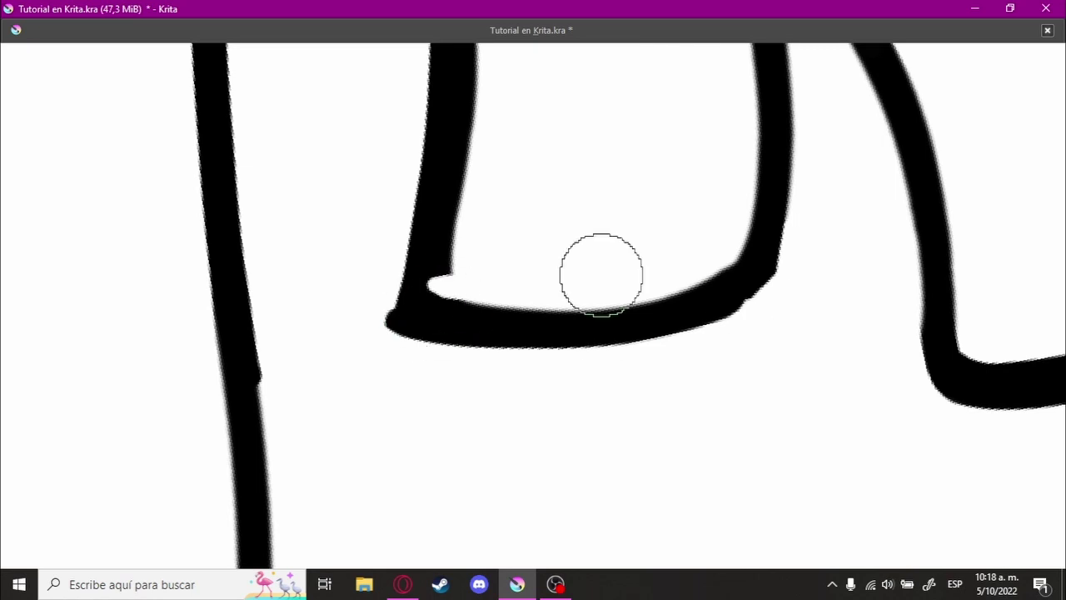
left_click_drag(602, 275, 656, 295)
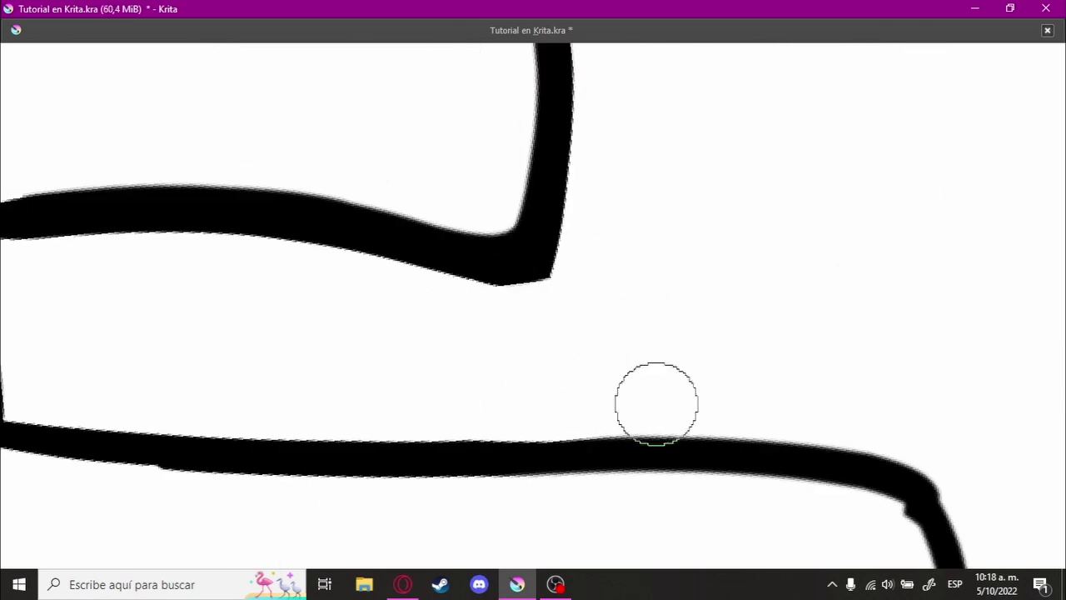
left_click_drag(657, 404, 602, 464)
scroll(602, 464, "down", 5)
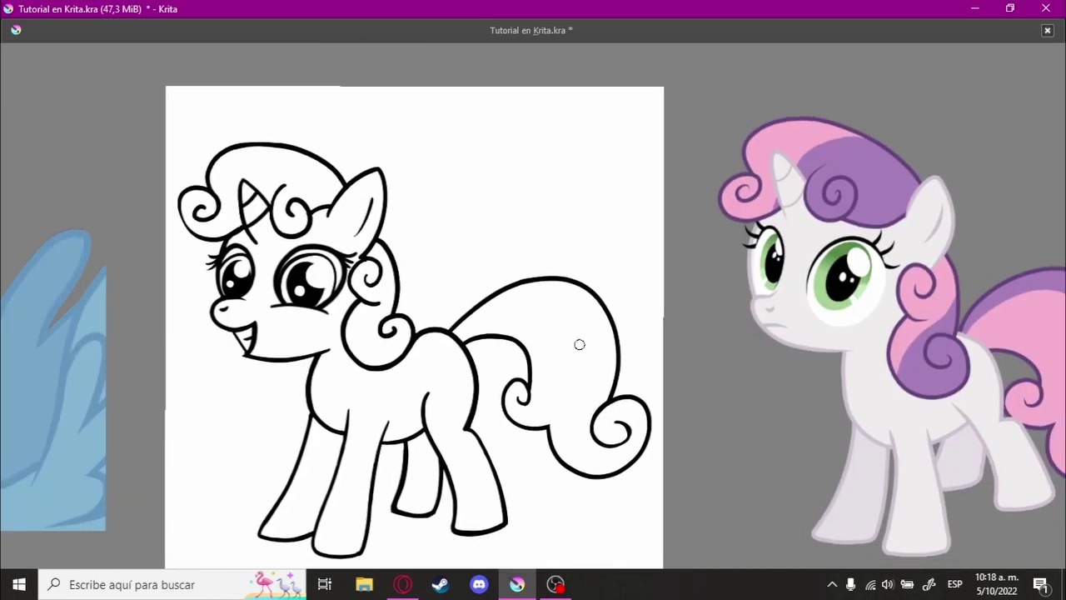
scroll(579, 343, "up", 5)
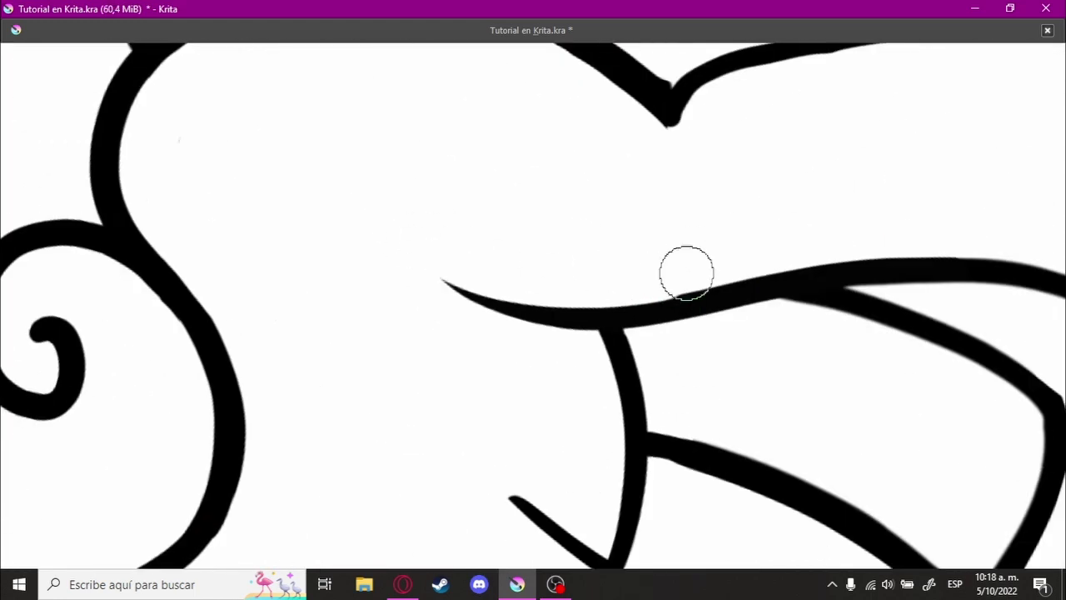
key("2")
scroll(656, 325, "down", 1)
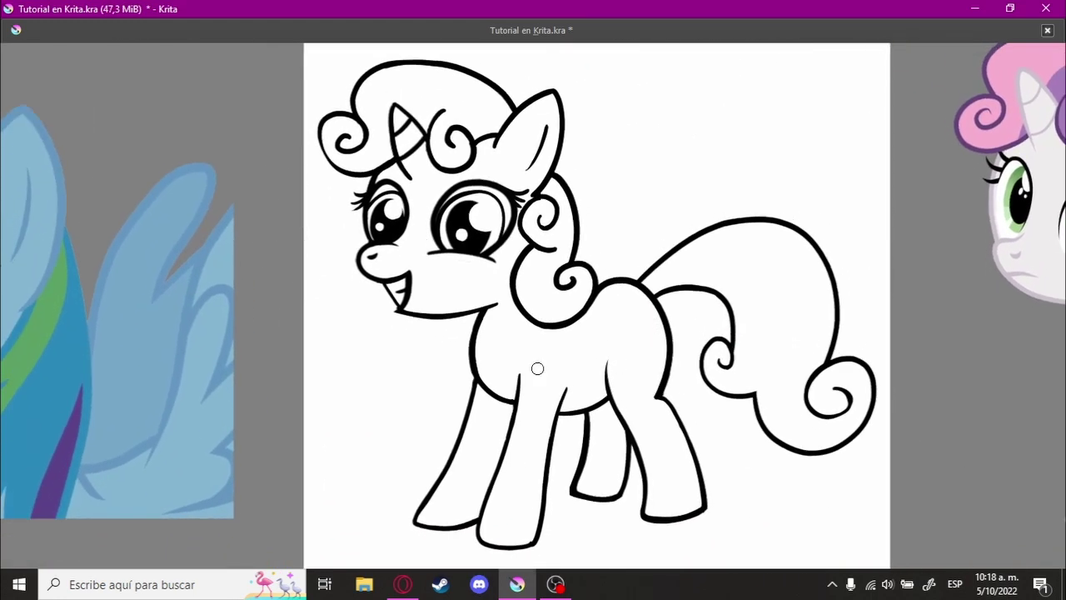
scroll(631, 353, "down", 2)
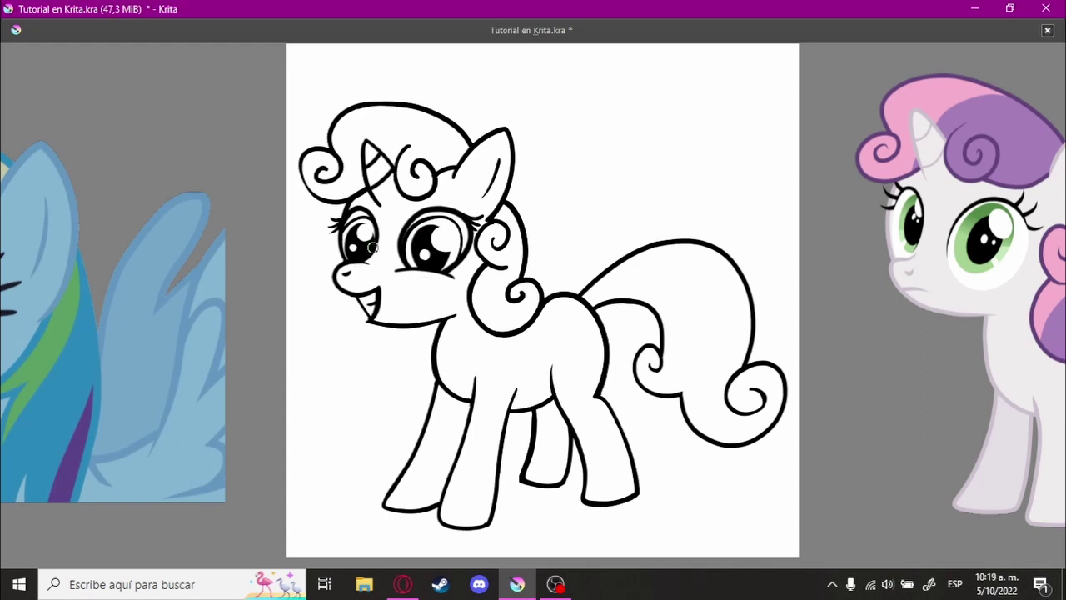
scroll(425, 255, "up", 2)
scroll(437, 262, "up", 2)
scroll(416, 264, "up", 1)
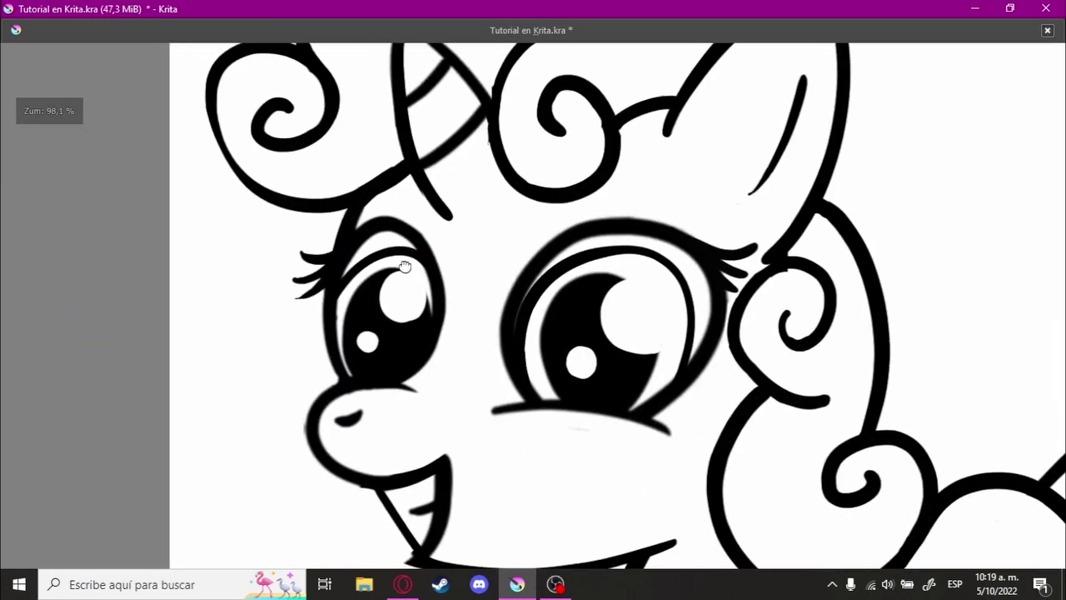
scroll(440, 226, "up", 1)
scroll(469, 336, "down", 2)
scroll(543, 310, "down", 1)
scroll(543, 310, "down", 2)
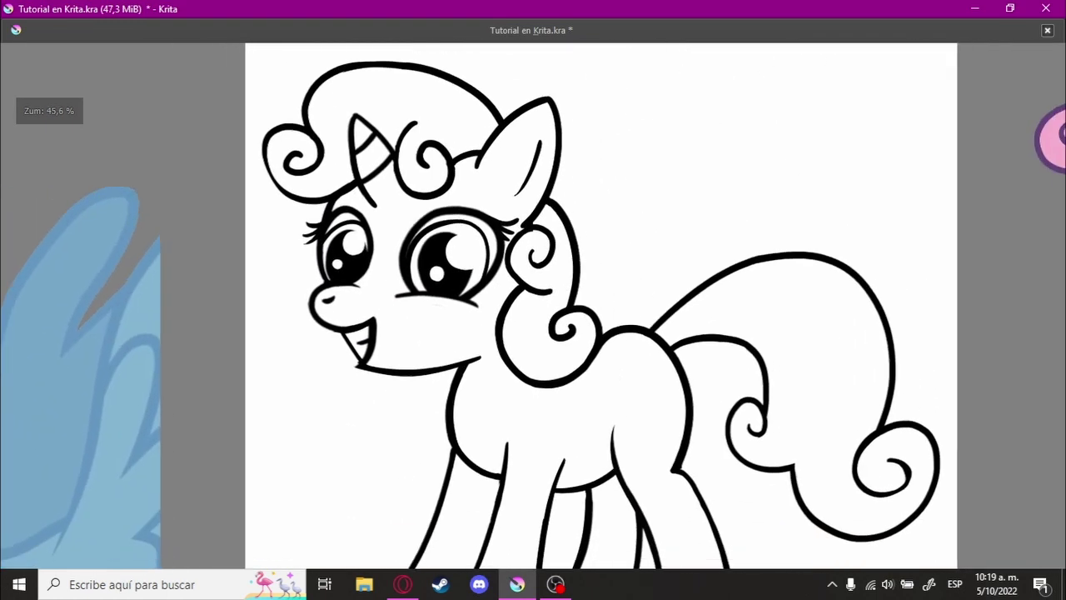
scroll(558, 300, "down", 1)
scroll(583, 292, "down", 1)
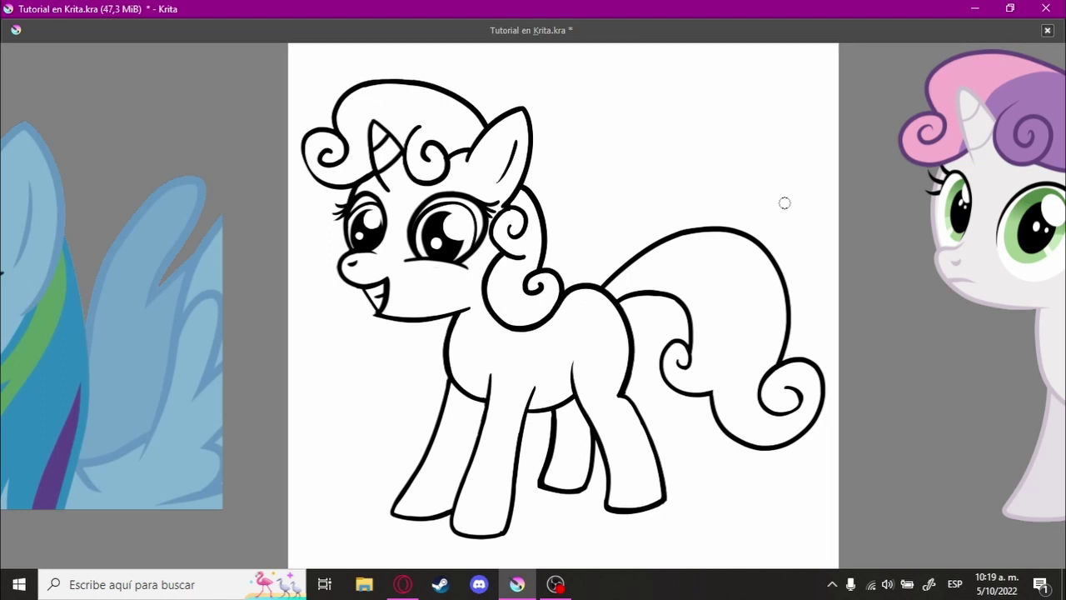
scroll(782, 207, "down", 1)
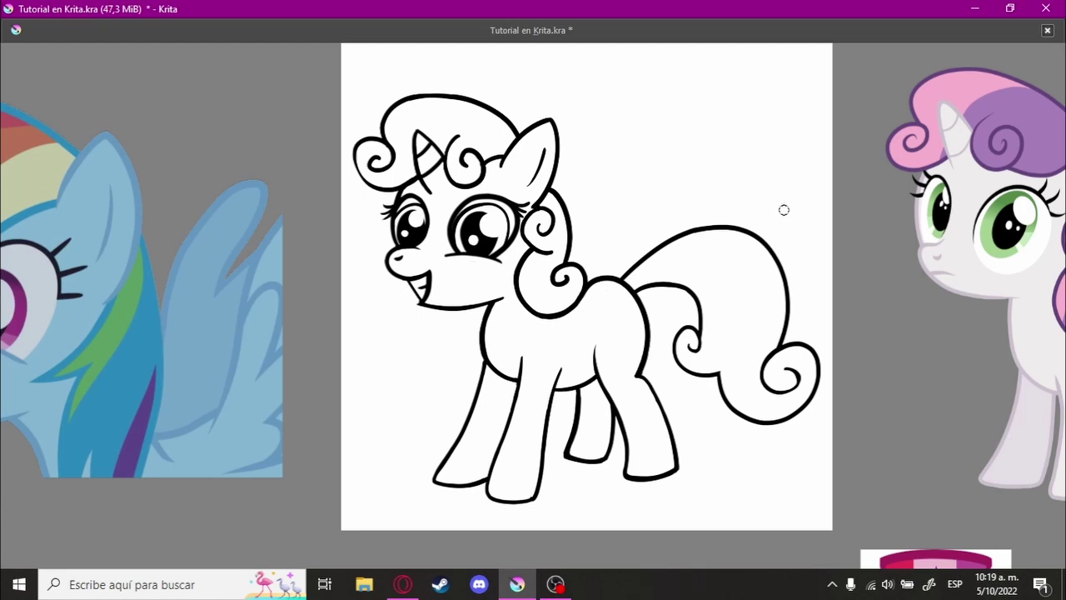
scroll(703, 213, "down", 1)
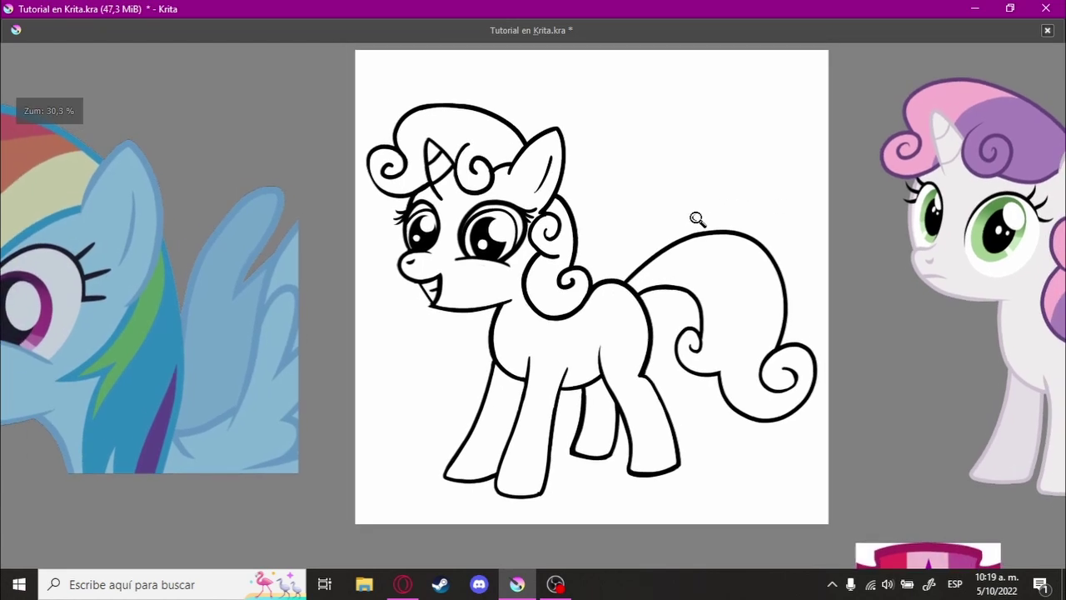
scroll(698, 218, "up", 1)
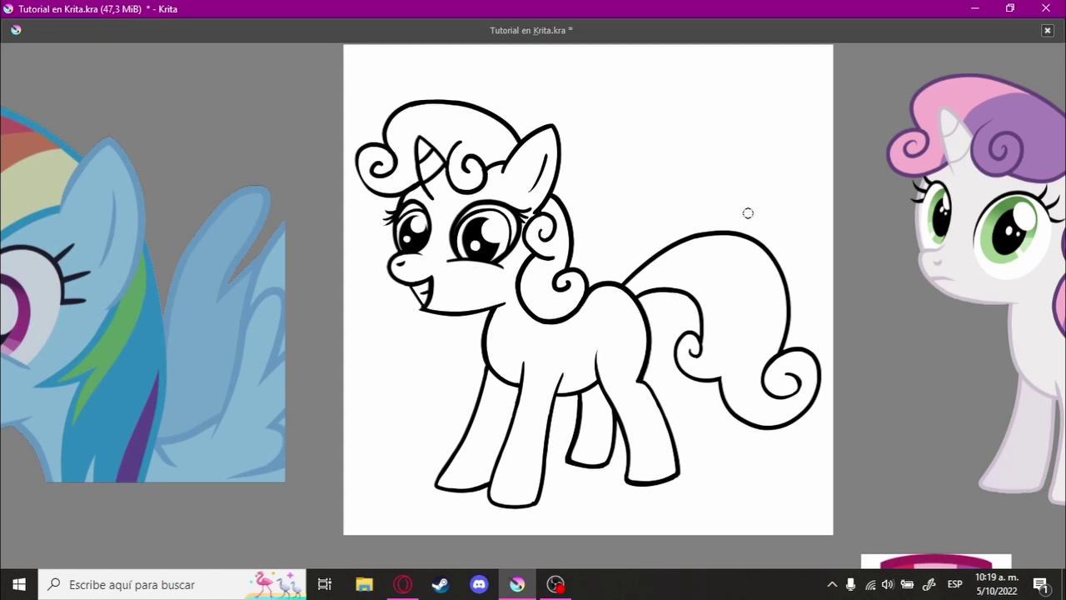
mouse_move(719, 214)
left_mouse_down()
mouse_move(691, 209)
mouse_move(757, 290)
left_mouse_up()
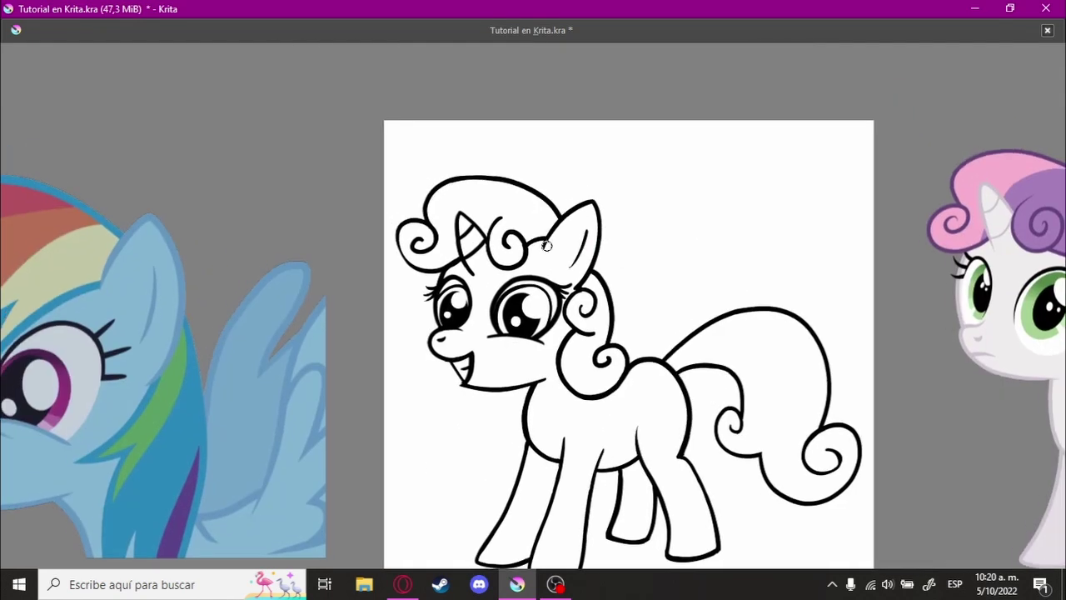
left_click_drag(521, 272, 473, 239)
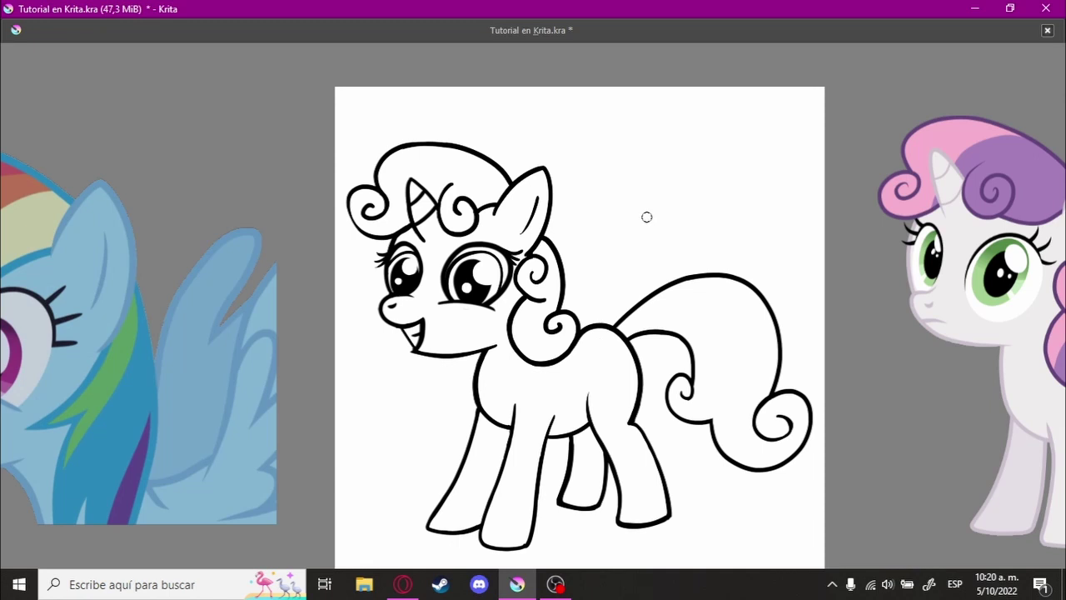
scroll(608, 227, "up", 2)
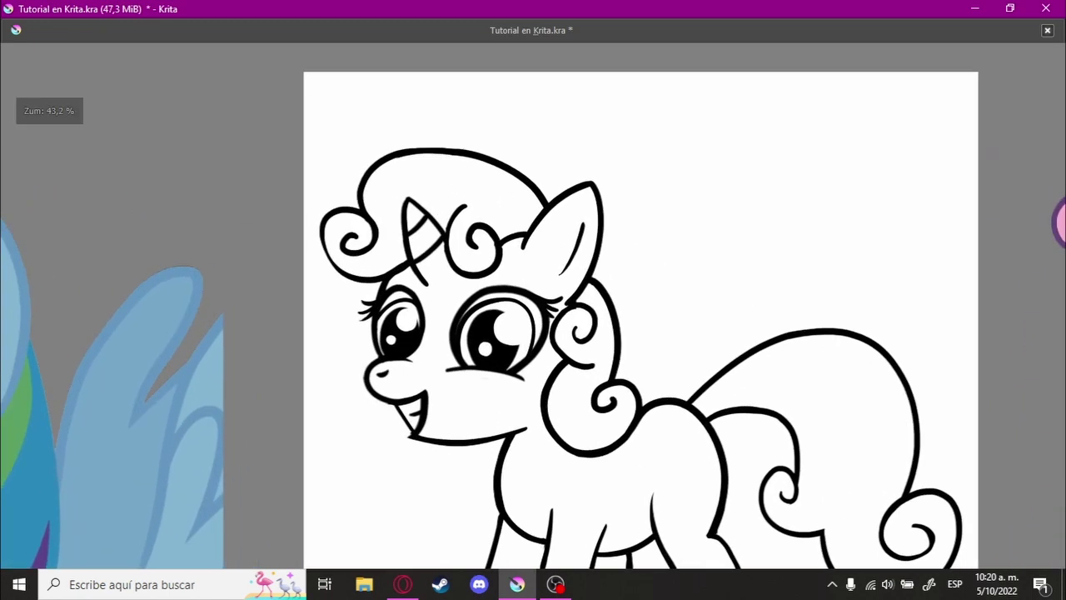
scroll(567, 216, "up", 3)
scroll(550, 219, "up", 2)
scroll(567, 220, "down", 1)
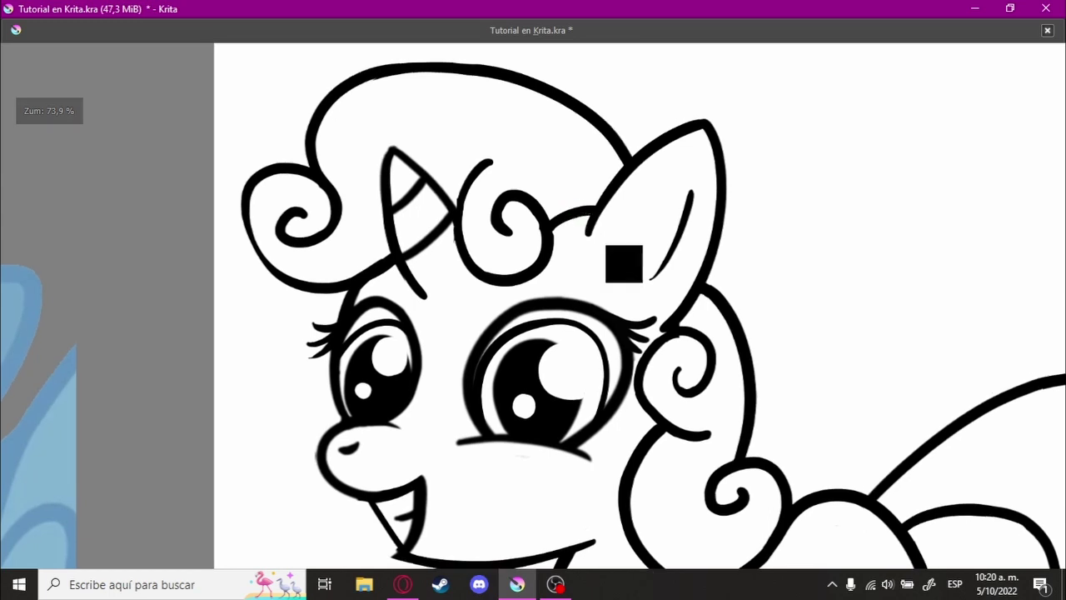
scroll(685, 211, "up", 1)
left_click_drag(656, 326, 585, 236)
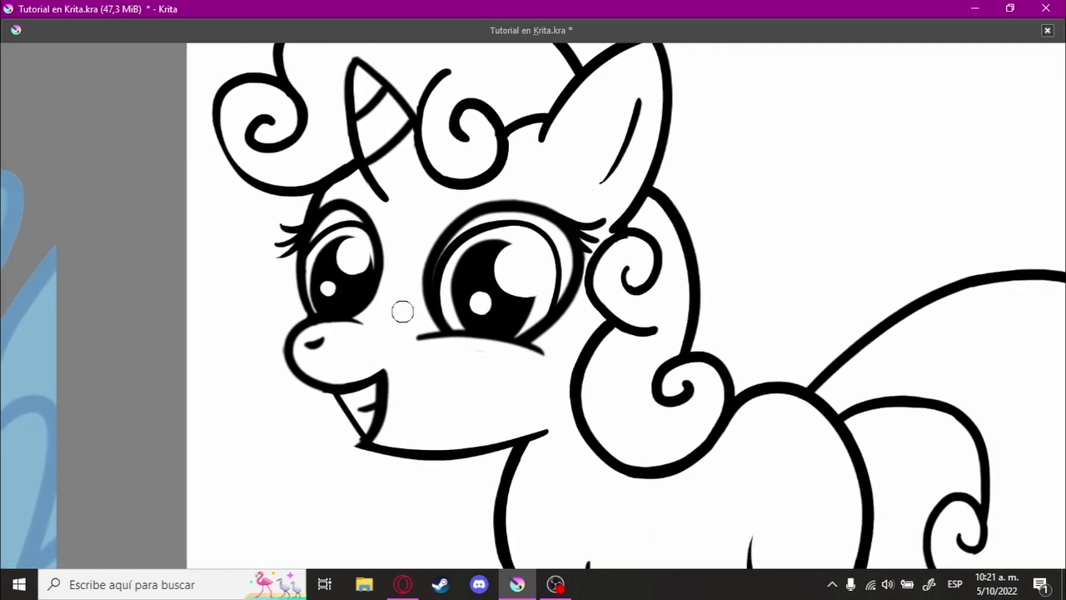
left_click_drag(364, 319, 386, 371)
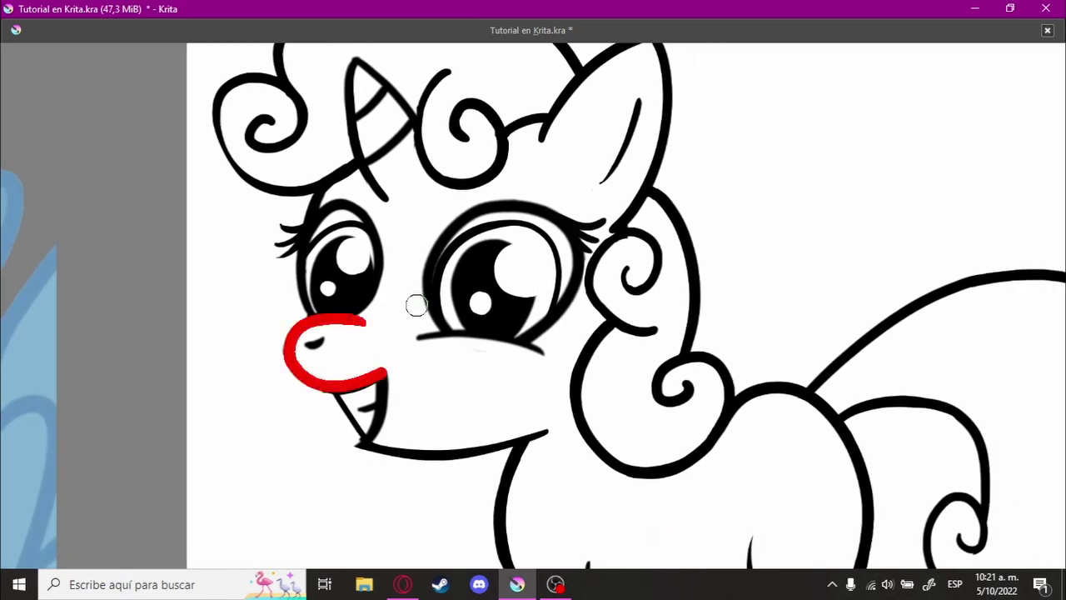
key("ctrl+z")
Step: Zoom and pan onto the pony's face, then paint a bigger white highlight in the right pupil
scroll(379, 366, "down", 3)
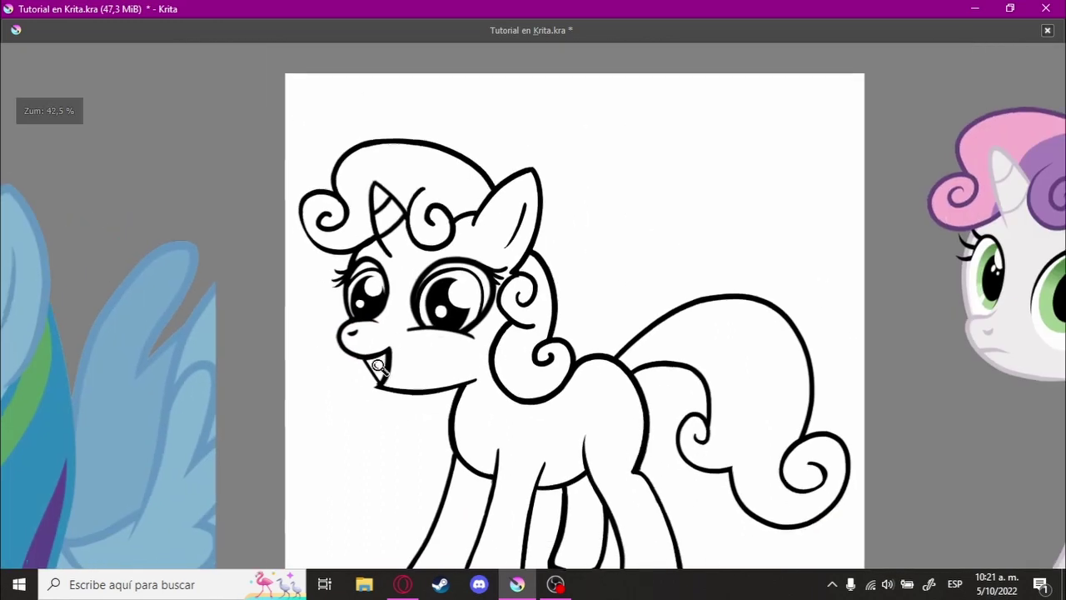
scroll(379, 367, "down", 2)
scroll(383, 349, "down", 1)
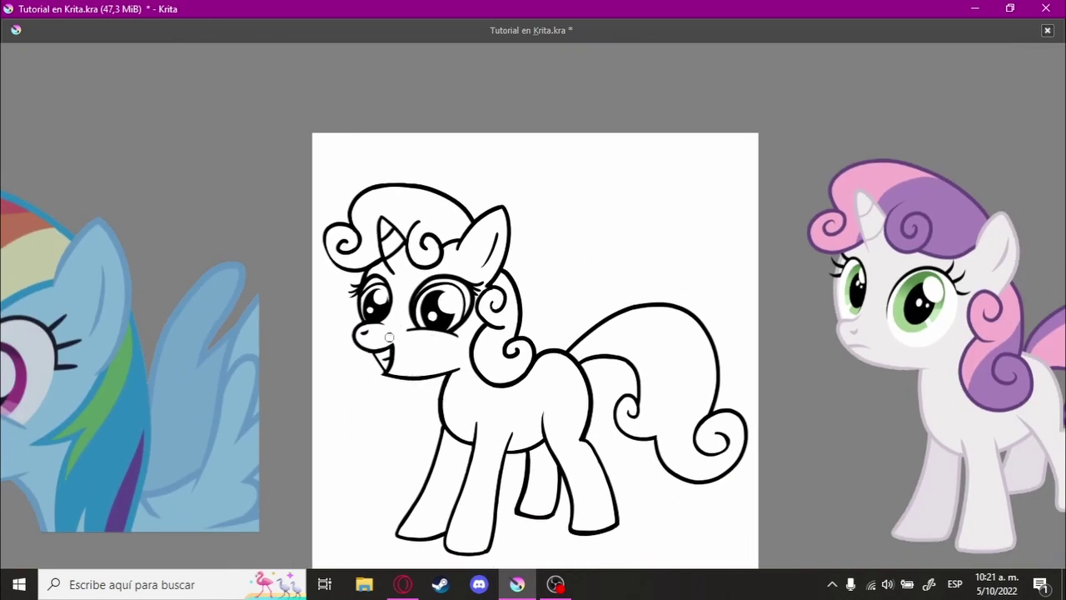
scroll(389, 337, "up", 2)
scroll(367, 325, "up", 2)
scroll(319, 300, "up", 3)
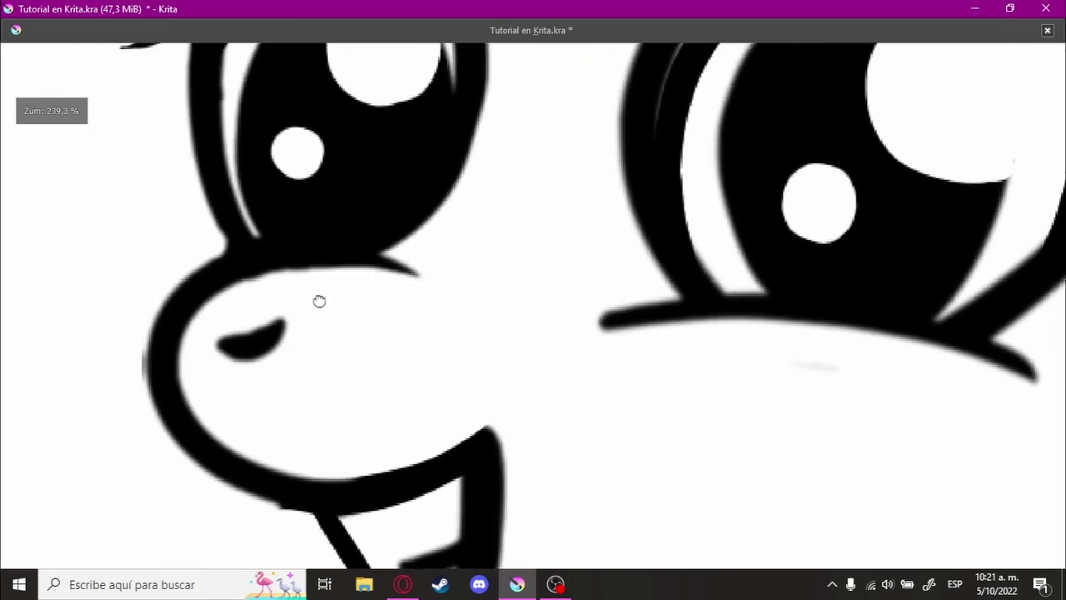
scroll(319, 300, "down", 2)
scroll(319, 300, "down", 2)
scroll(320, 301, "down", 1)
scroll(319, 301, "down", 1)
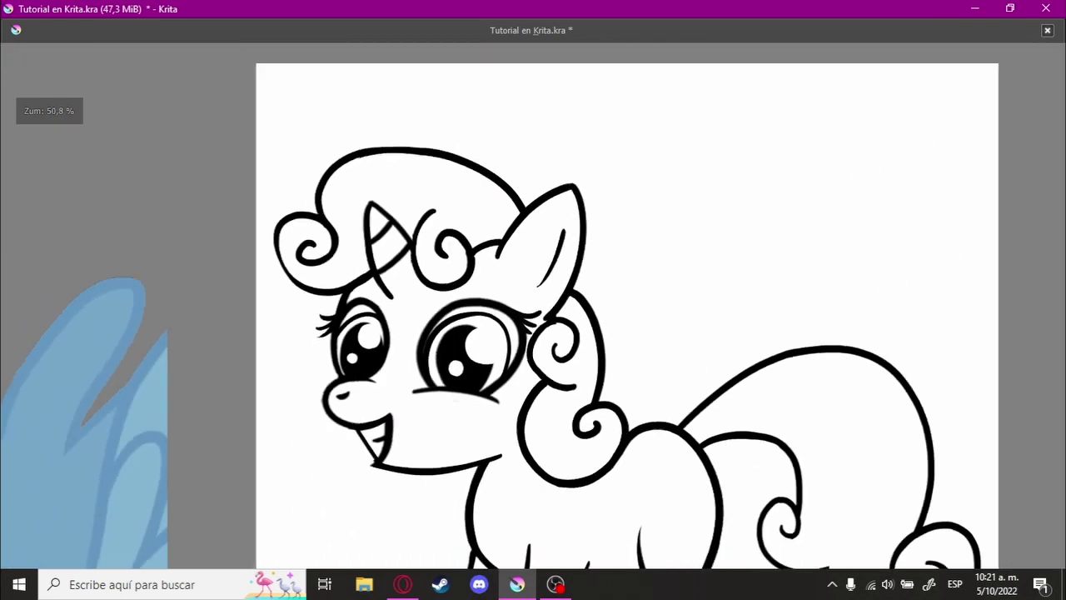
scroll(378, 364, "down", 1)
scroll(378, 364, "up", 1)
scroll(378, 364, "up", 1)
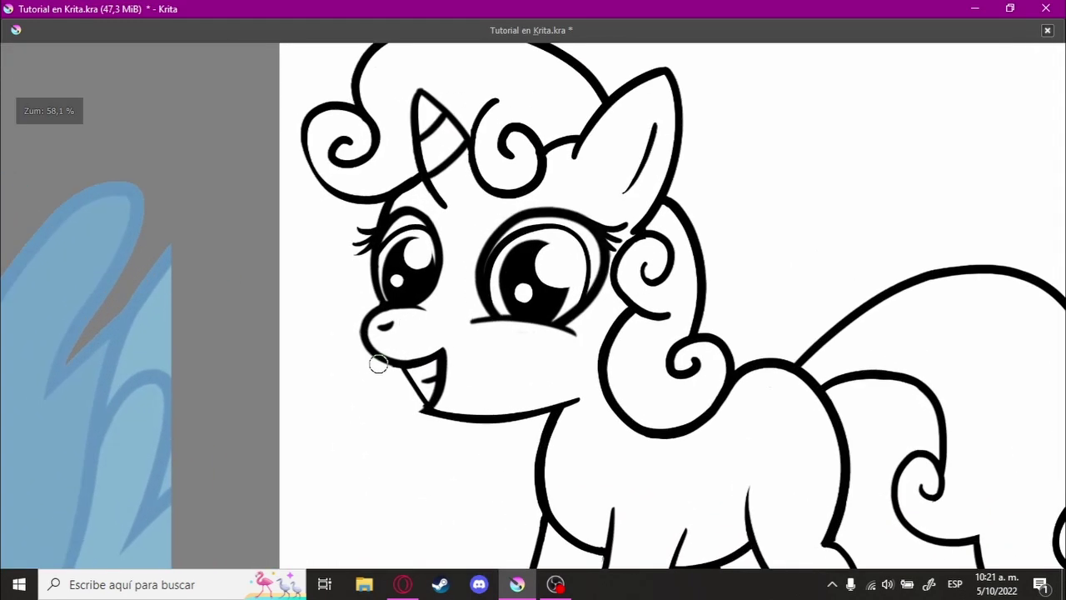
scroll(378, 364, "up", 2)
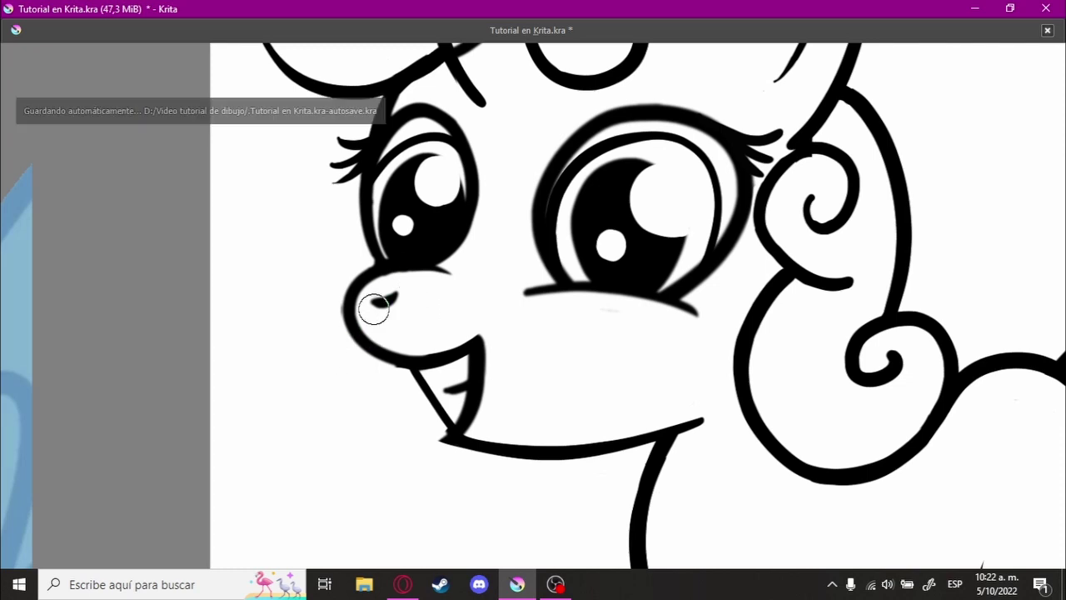
left_click_drag(476, 314, 435, 327)
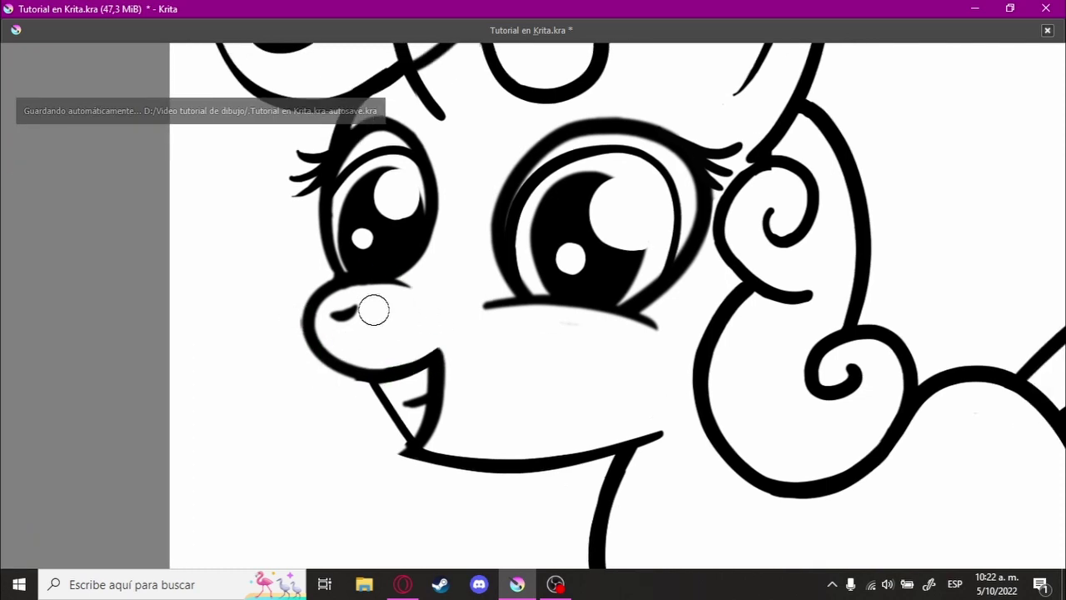
left_click_drag(403, 284, 358, 303)
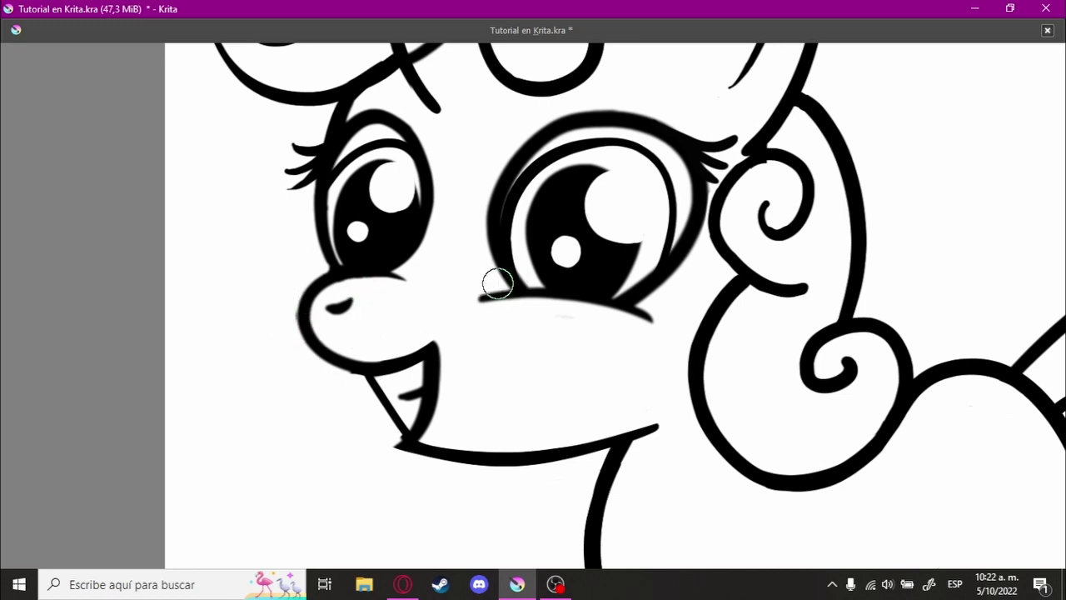
scroll(495, 281, "down", 1)
scroll(459, 325, "down", 1)
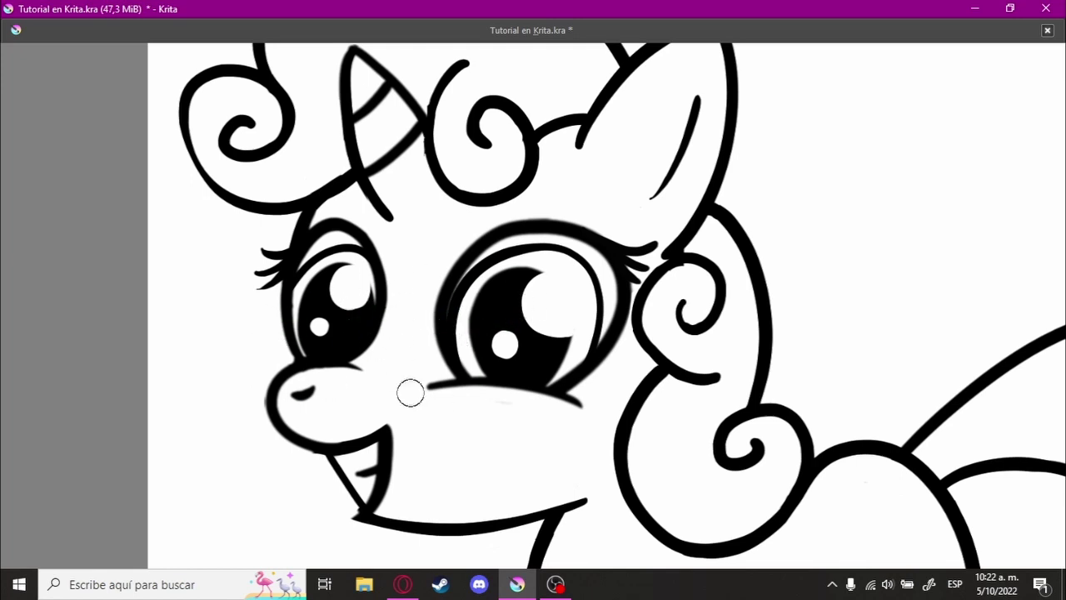
left_click_drag(571, 310, 571, 307)
scroll(500, 309, "down", 3)
scroll(421, 391, "down", 3)
scroll(546, 302, "down", 1)
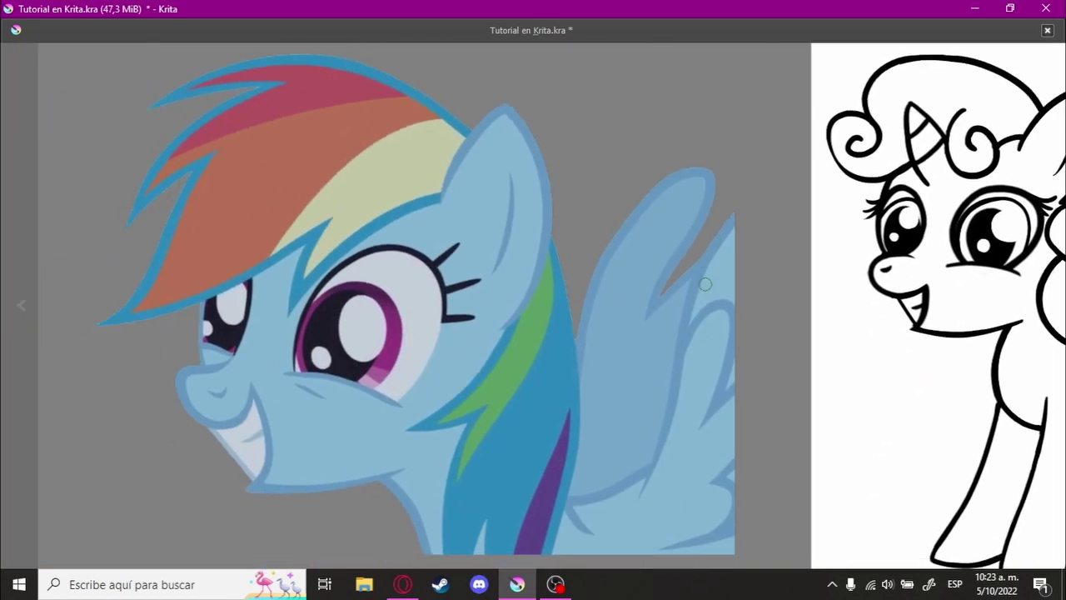
scroll(407, 328, "up", 1)
scroll(436, 320, "up", 1)
scroll(481, 309, "down", 1)
scroll(518, 282, "up", 1)
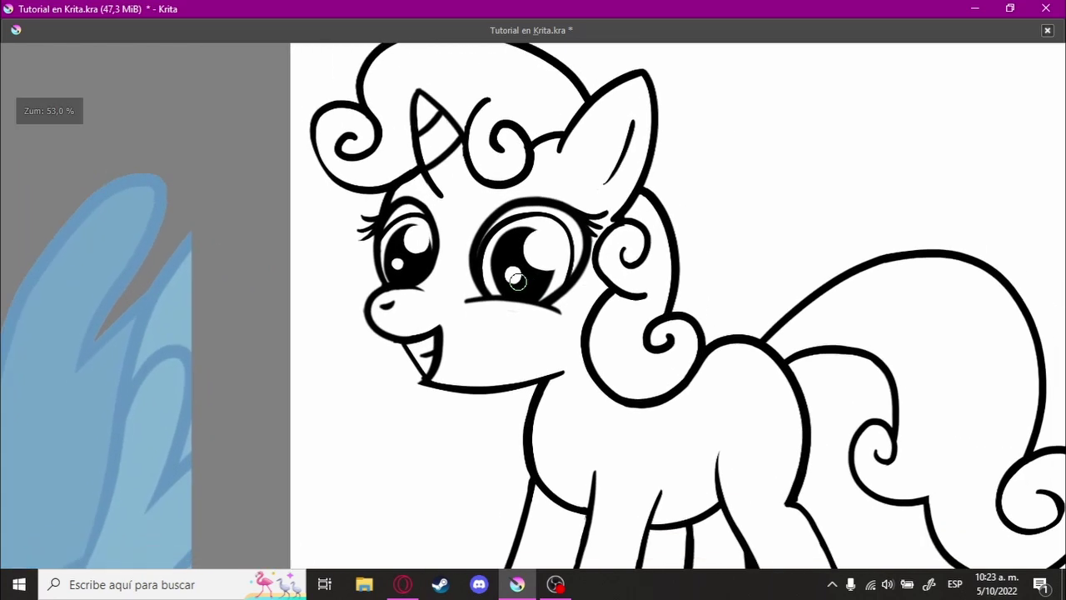
scroll(409, 269, "up", 1)
scroll(591, 325, "up", 1)
scroll(592, 326, "down", 1)
scroll(587, 325, "up", 1)
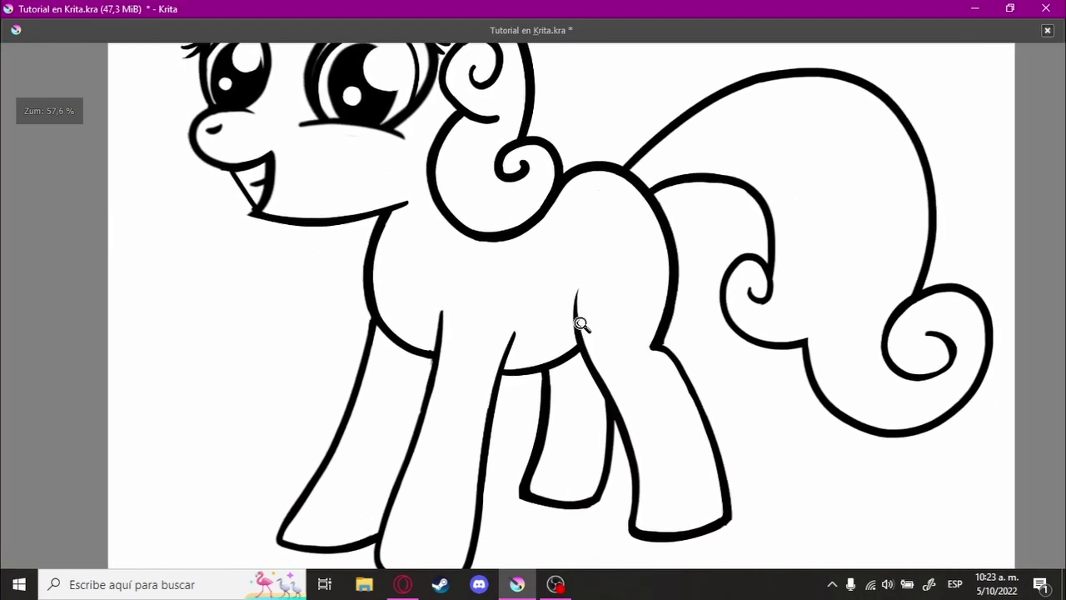
scroll(588, 325, "up", 1)
scroll(585, 328, "up", 1)
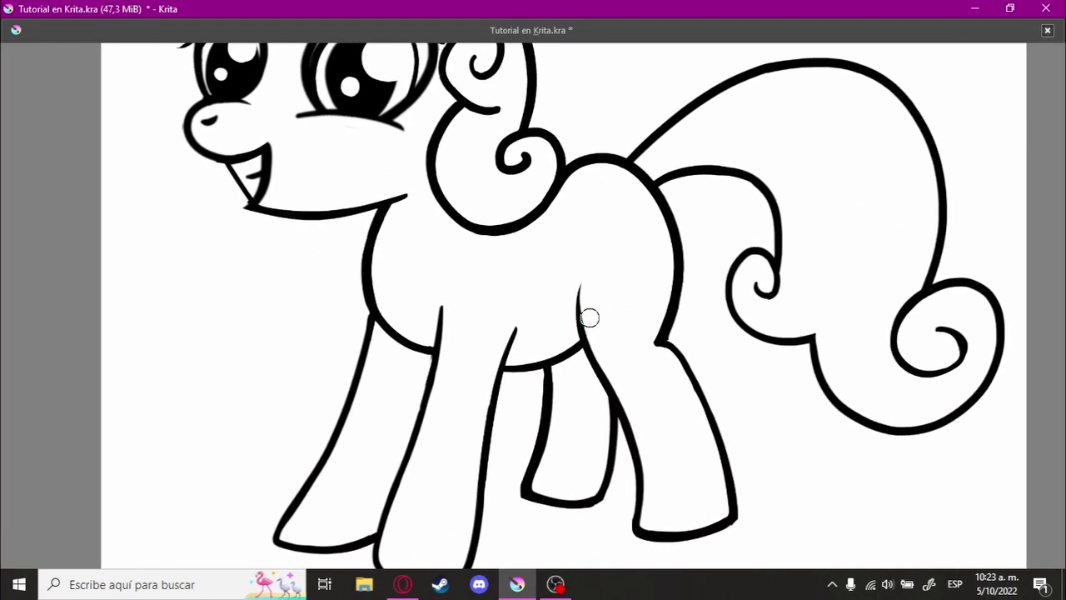
scroll(519, 279, "down", 1)
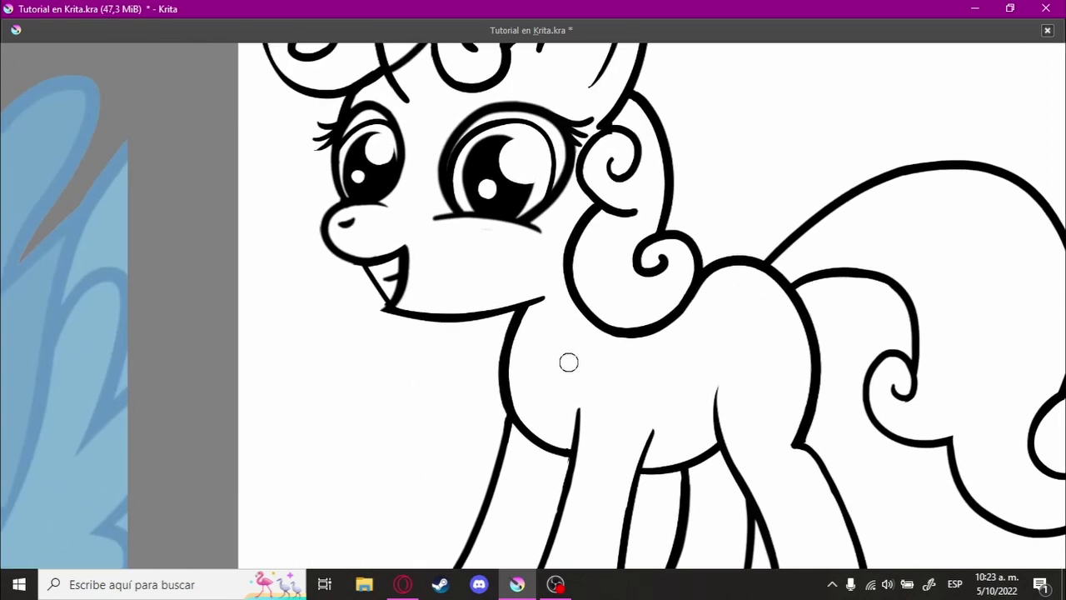
scroll(569, 361, "up", 2)
scroll(555, 405, "up", 1)
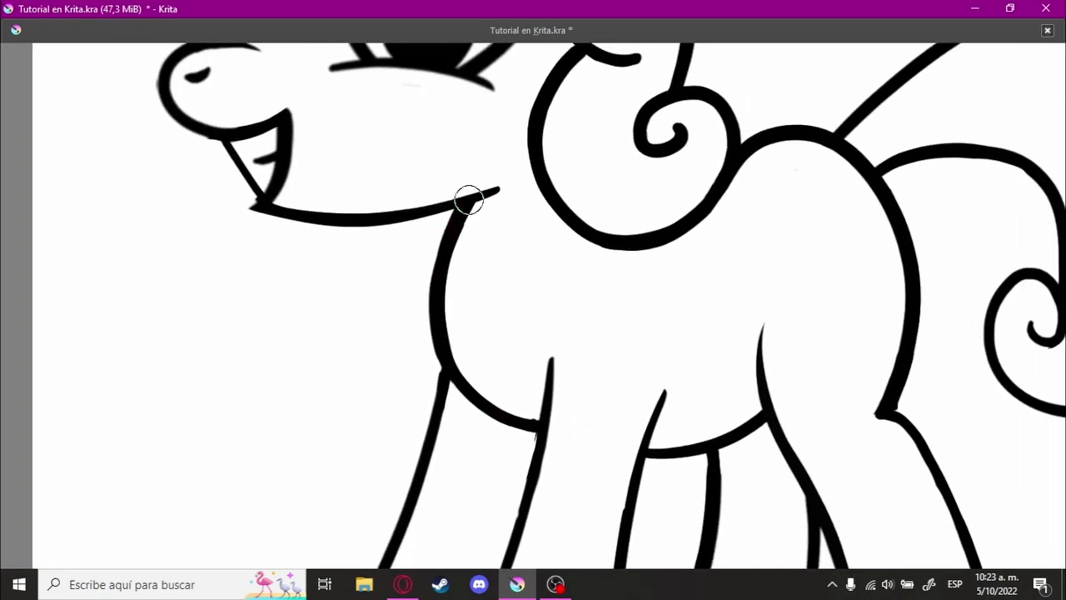
left_click_drag(465, 201, 544, 426)
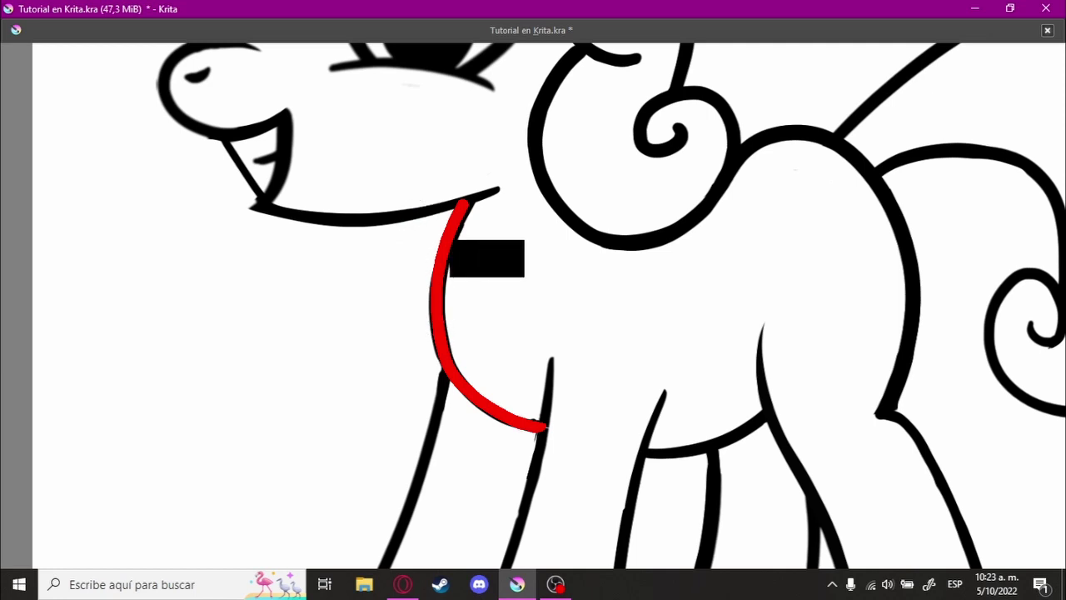
left_click_drag(431, 213, 430, 261)
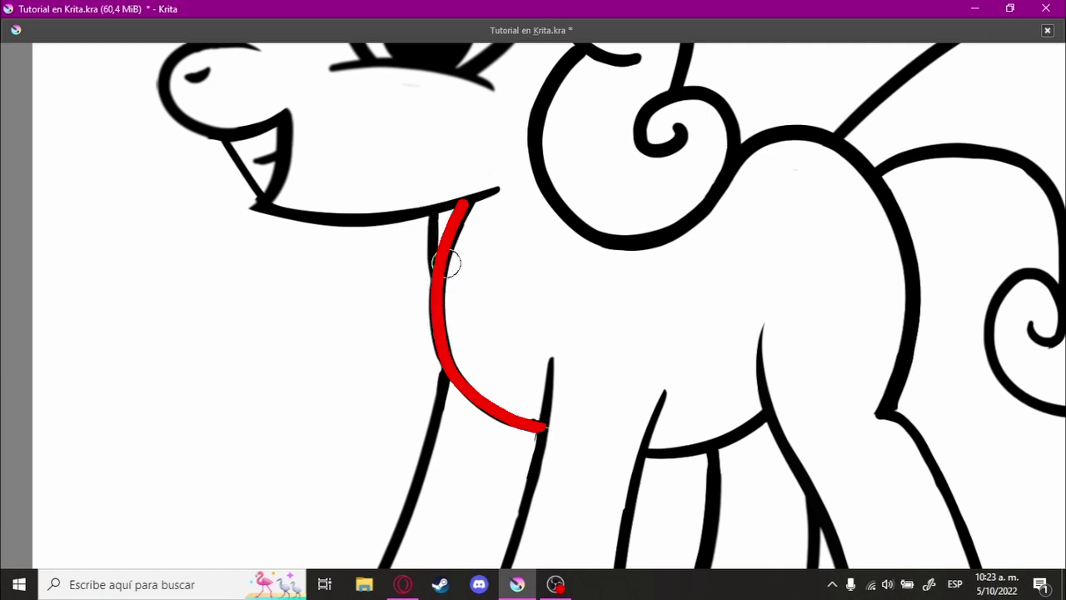
key("ctrl+z")
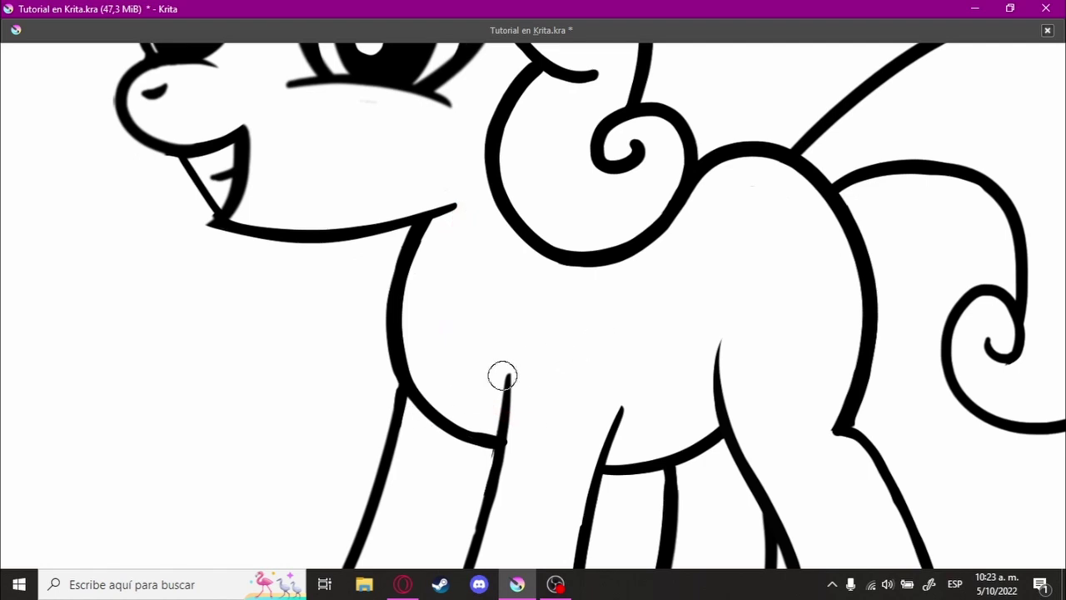
left_click_drag(502, 374, 436, 276)
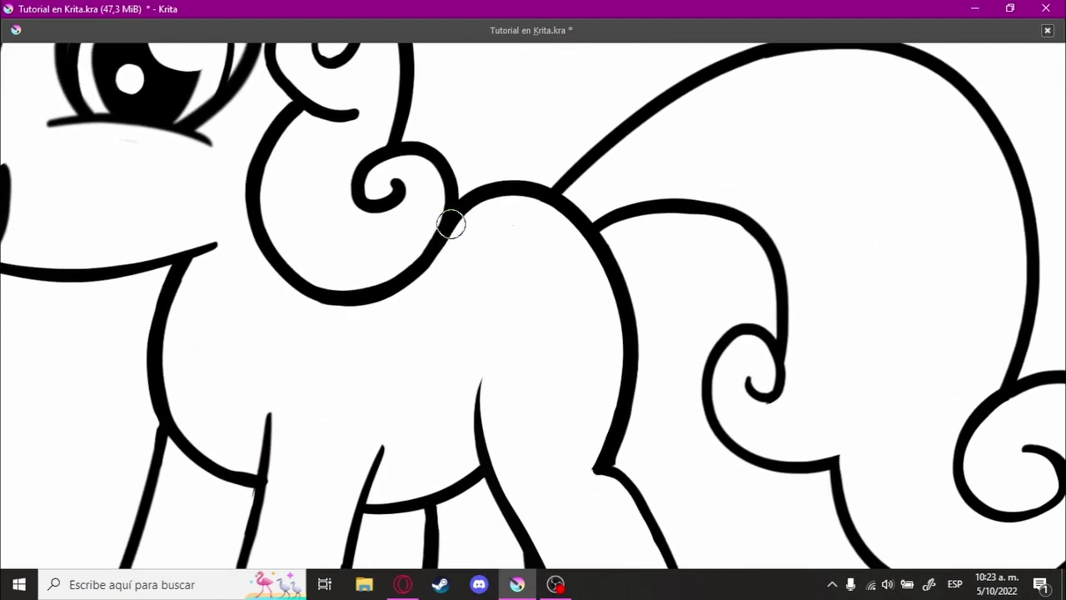
left_click_drag(466, 195, 548, 478)
key("ctrl+z")
scroll(575, 342, "down", 5)
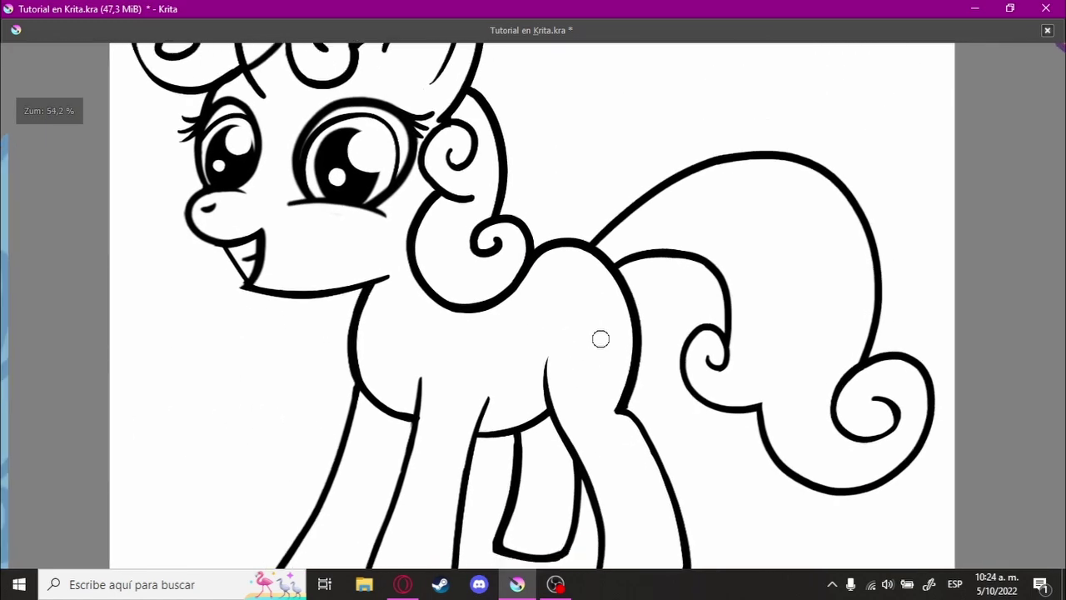
Step: Ink a curve beneath the mane swirl after four undone attempts, then zoom out to the whole pony
scroll(591, 357, "down", 1)
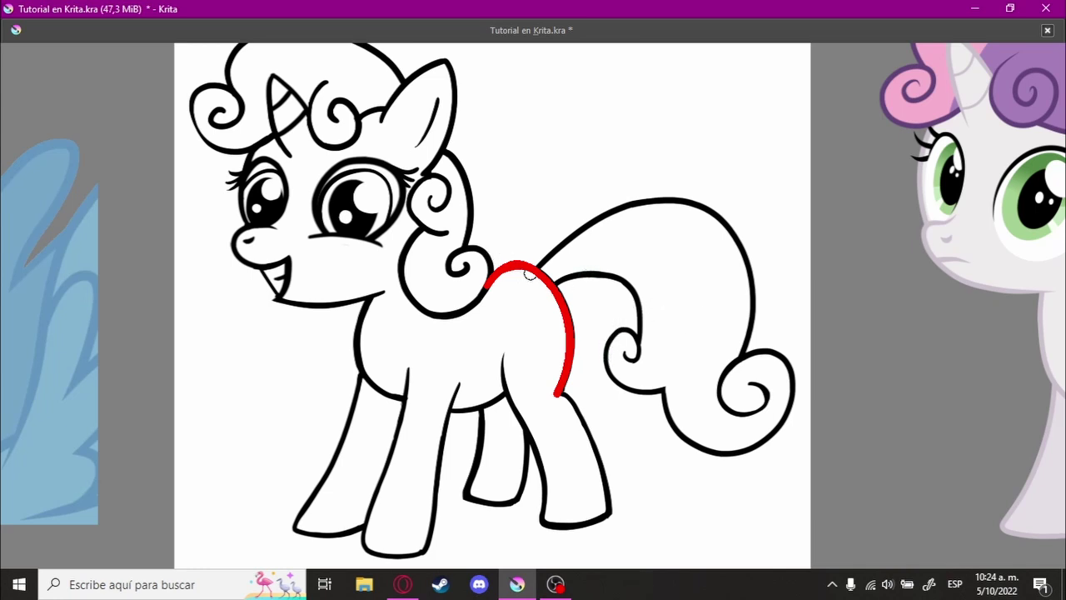
scroll(441, 283, "up", 5)
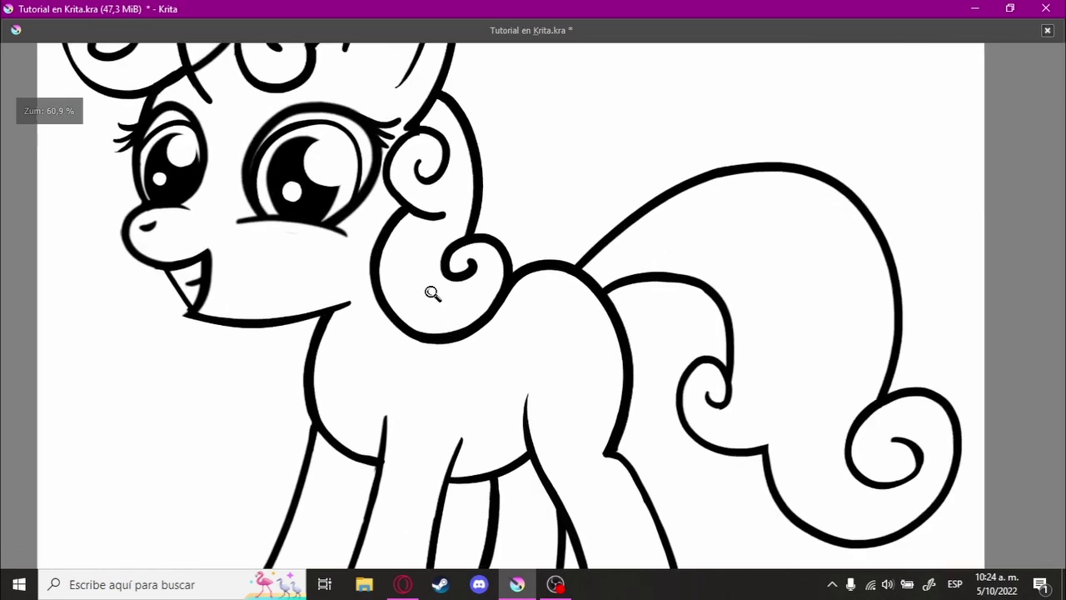
scroll(454, 260, "up", 1)
left_click_drag(379, 283, 571, 250)
key("ctrl+z")
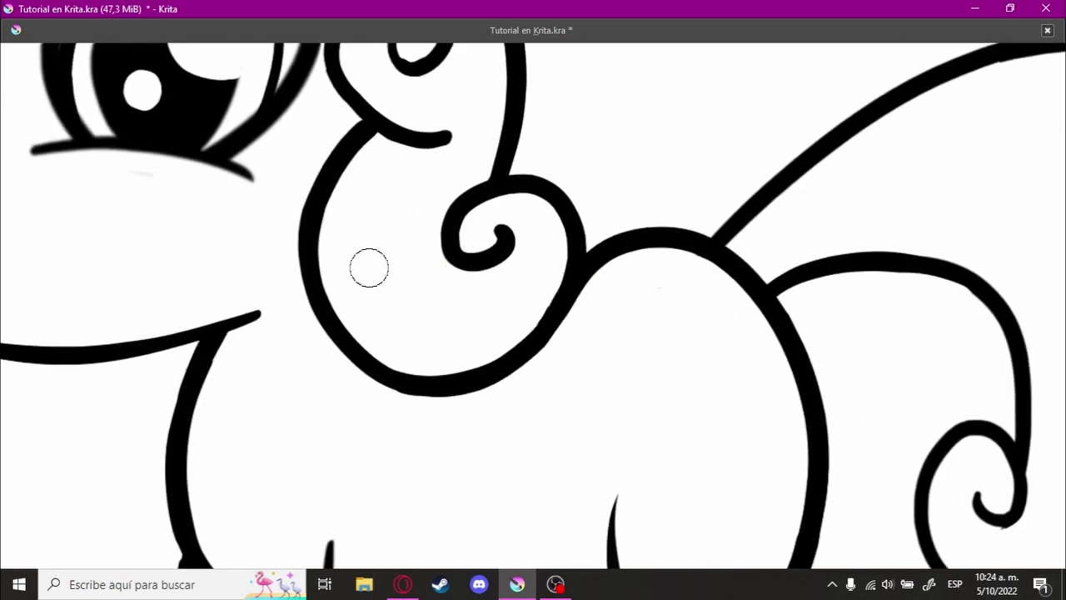
left_click_drag(379, 285, 604, 248)
key("ctrl+z")
left_click_drag(369, 281, 571, 242)
key("ctrl+z")
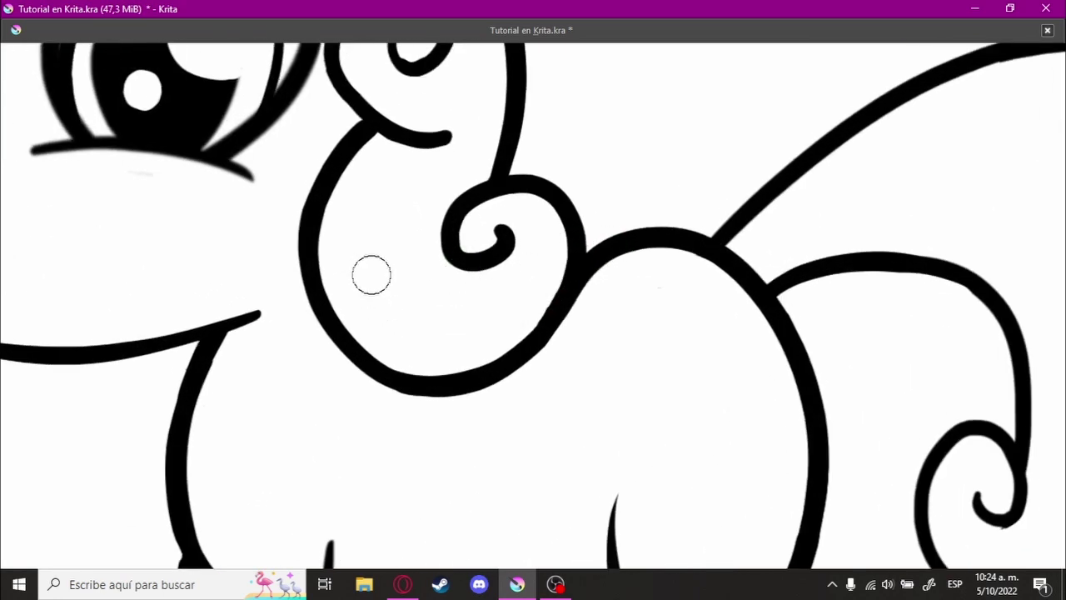
left_click_drag(371, 275, 591, 260)
key("ctrl+z")
left_click_drag(357, 281, 583, 267)
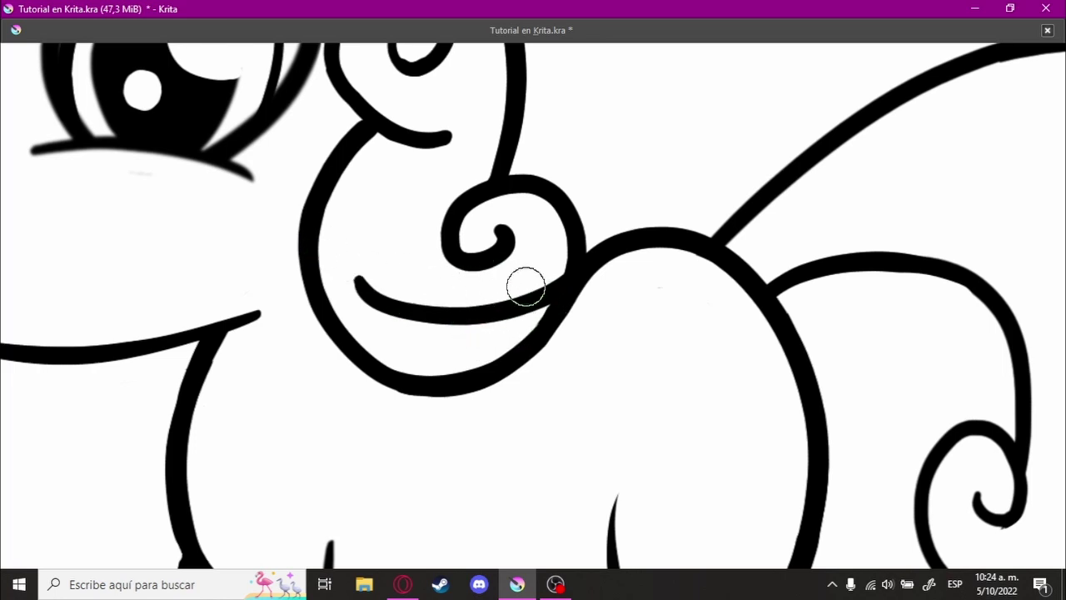
scroll(659, 287, "down", 5)
scroll(659, 287, "down", 2)
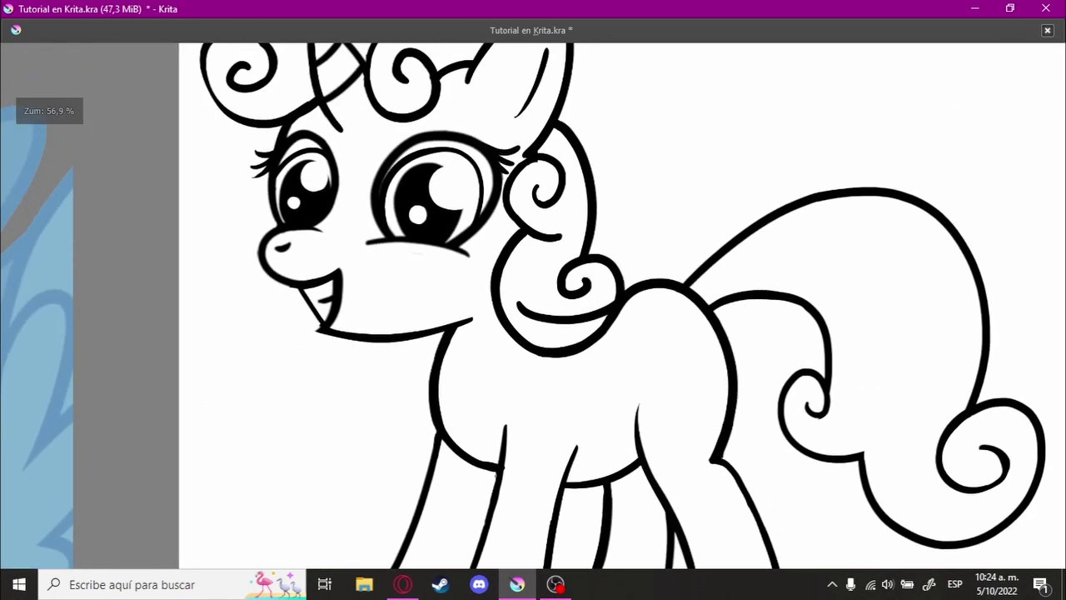
scroll(654, 309, "down", 1)
Step: Rotate and zoom the canvas to frame the pony's lower legs and hooves at a drawing angle
scroll(616, 300, "down", 1)
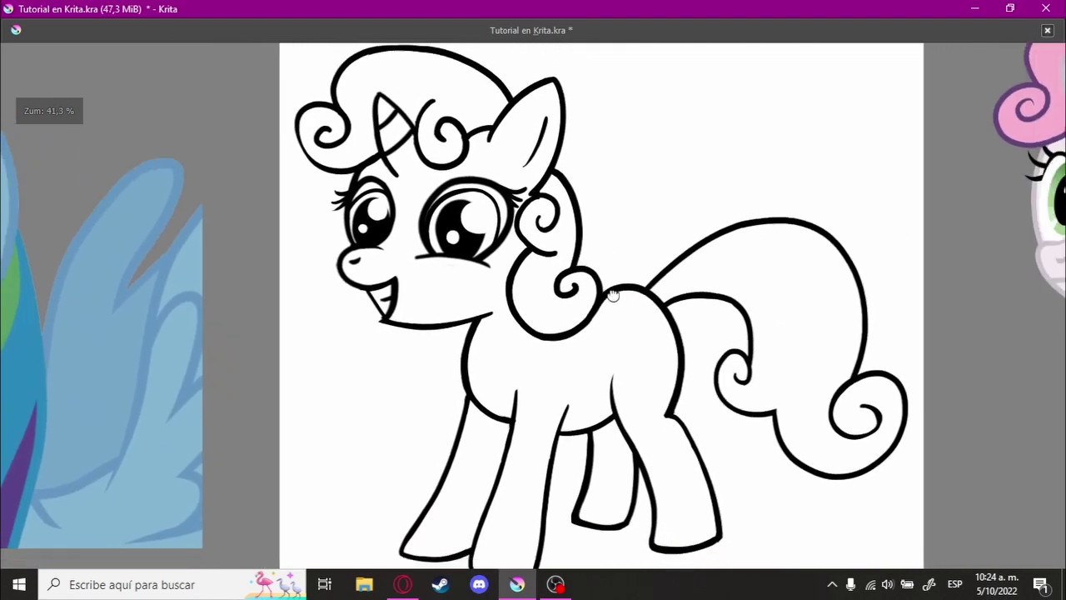
scroll(585, 406, "down", 2)
scroll(488, 398, "up", 5)
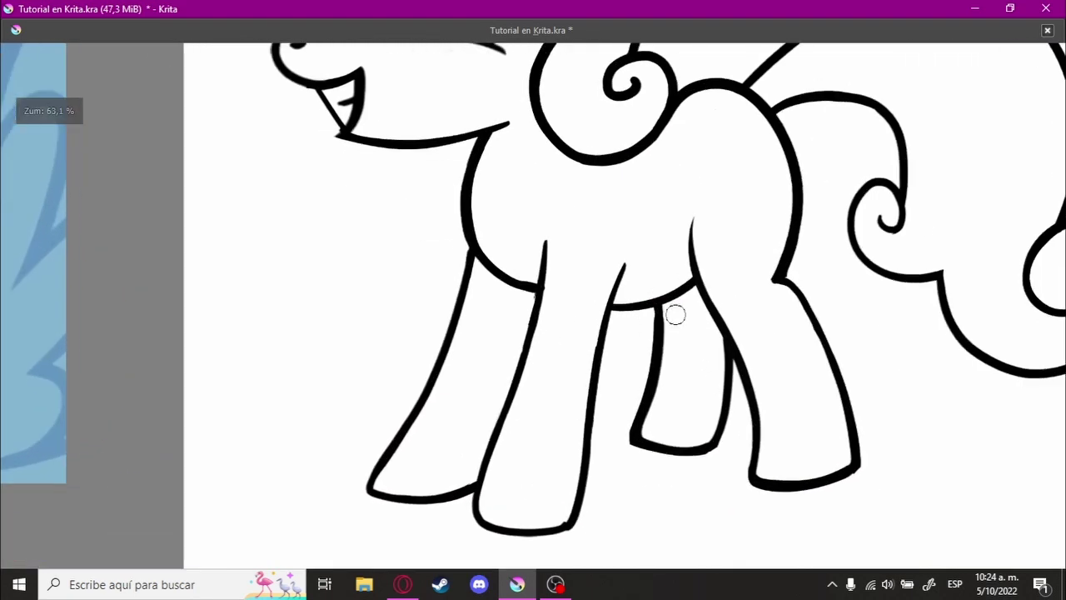
mouse_move(674, 312)
left_mouse_down()
mouse_move(609, 348)
mouse_move(671, 234)
mouse_move(569, 289)
left_mouse_up()
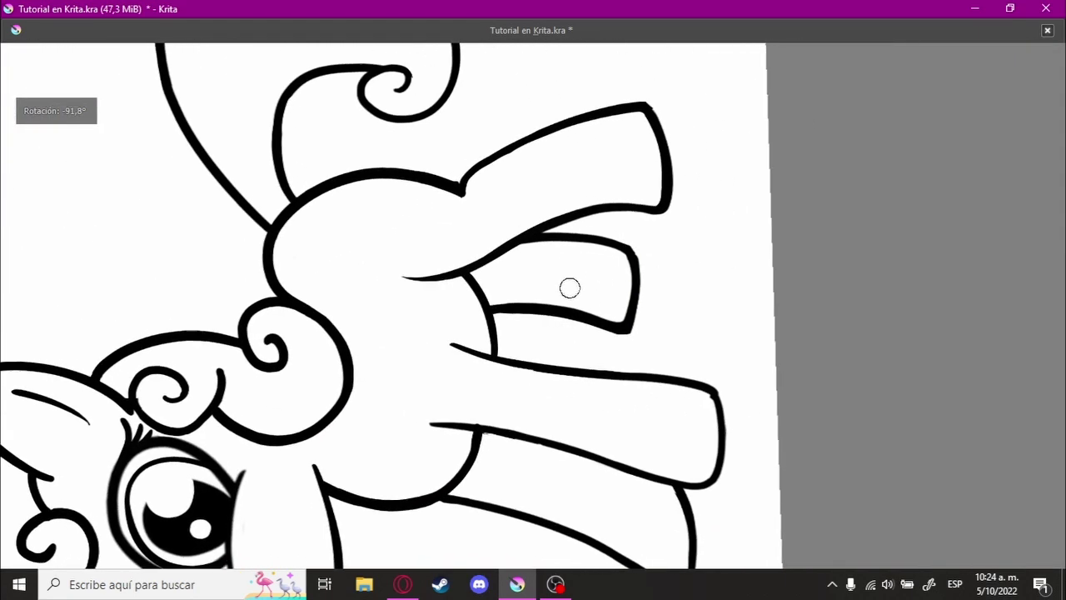
left_click_drag(598, 207, 521, 48)
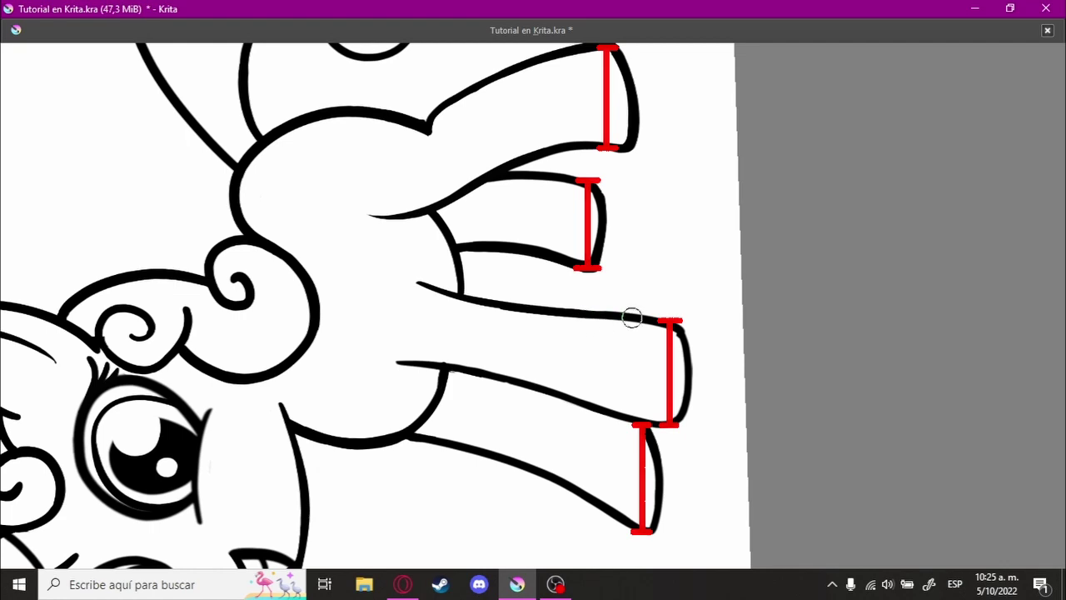
key("Delete")
mouse_move(528, 455)
left_mouse_down()
mouse_move(572, 336)
mouse_move(587, 199)
mouse_move(676, 249)
mouse_move(354, 243)
left_mouse_up()
key("ctrl+z")
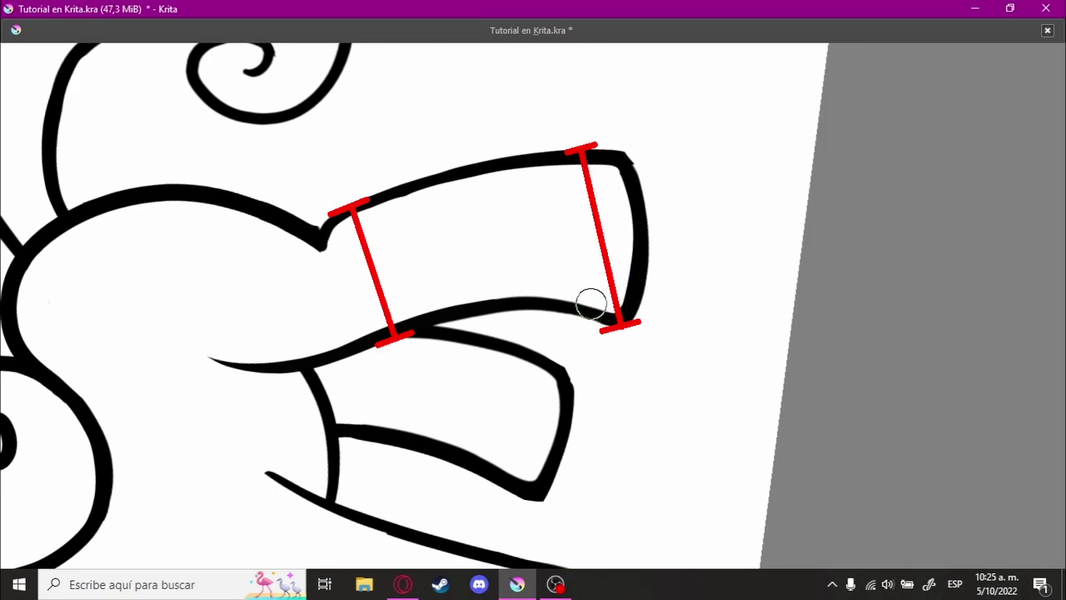
left_click_drag(450, 567, 542, 369)
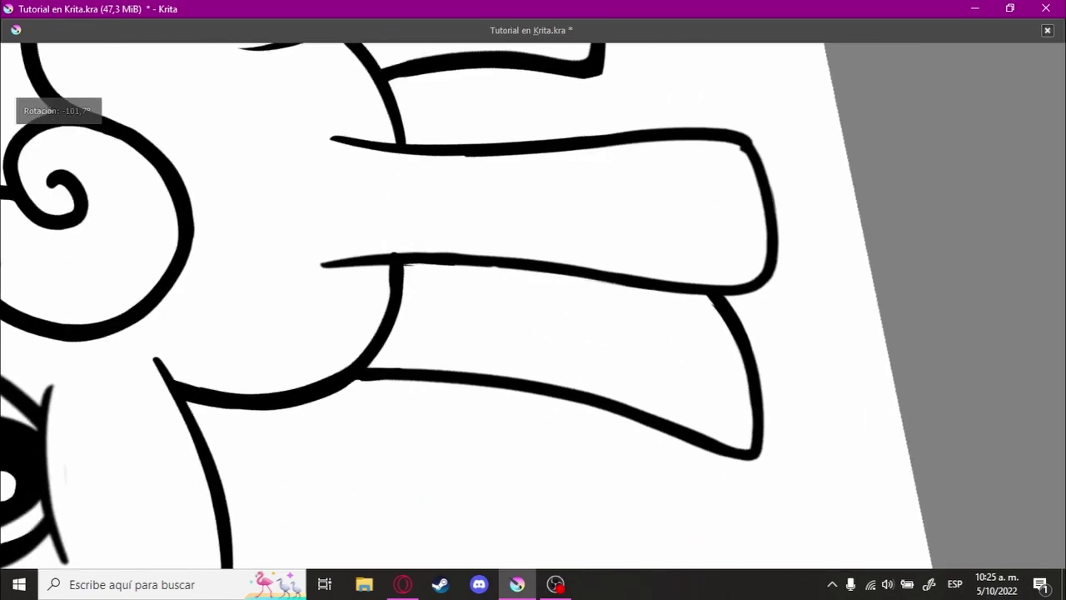
mouse_move(769, 374)
left_mouse_down()
mouse_move(675, 334)
mouse_move(678, 290)
mouse_move(769, 247)
mouse_move(519, 452)
mouse_move(607, 343)
mouse_move(722, 284)
left_mouse_up()
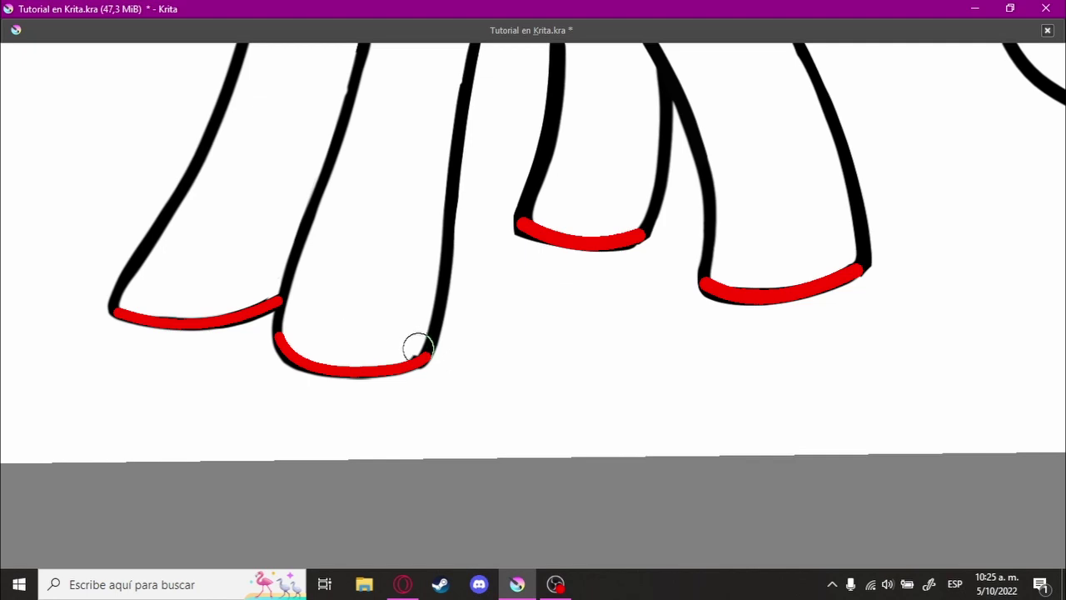
Step: Ink a thicker bottom outline on the rightmost leg after undoing trial hoof strokes, then zoom out
left_click_drag(547, 338, 773, 338)
key("ctrl+z")
mouse_move(599, 288)
left_mouse_down()
mouse_move(804, 347)
mouse_move(808, 298)
left_mouse_up()
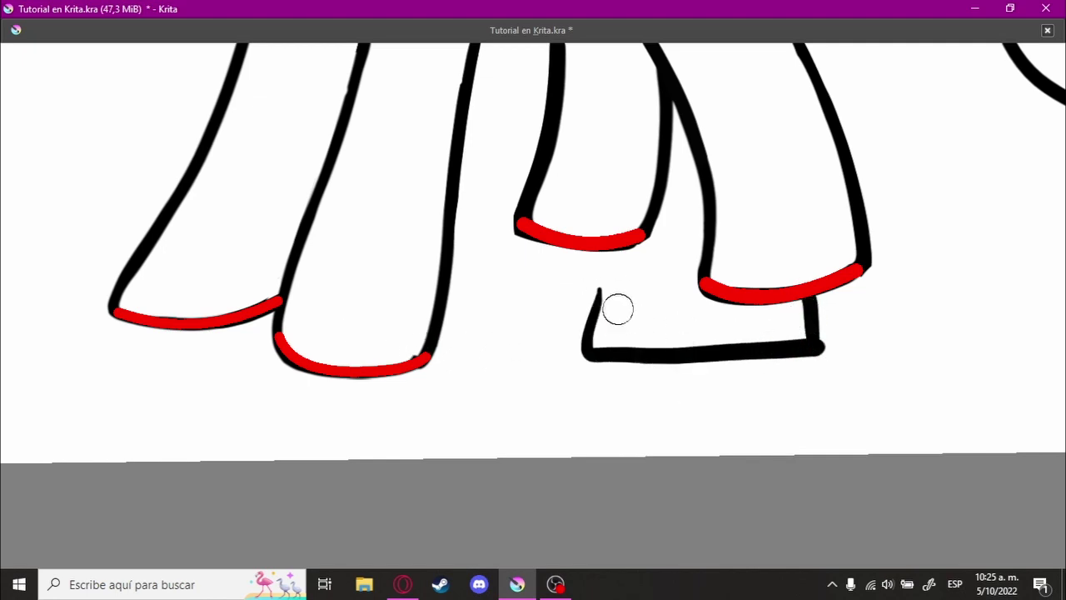
key("ctrl+z")
key("ctrl+z")
mouse_move(708, 296)
left_mouse_down()
mouse_move(762, 330)
mouse_move(856, 326)
mouse_move(864, 255)
left_mouse_up()
key("ctrl+z")
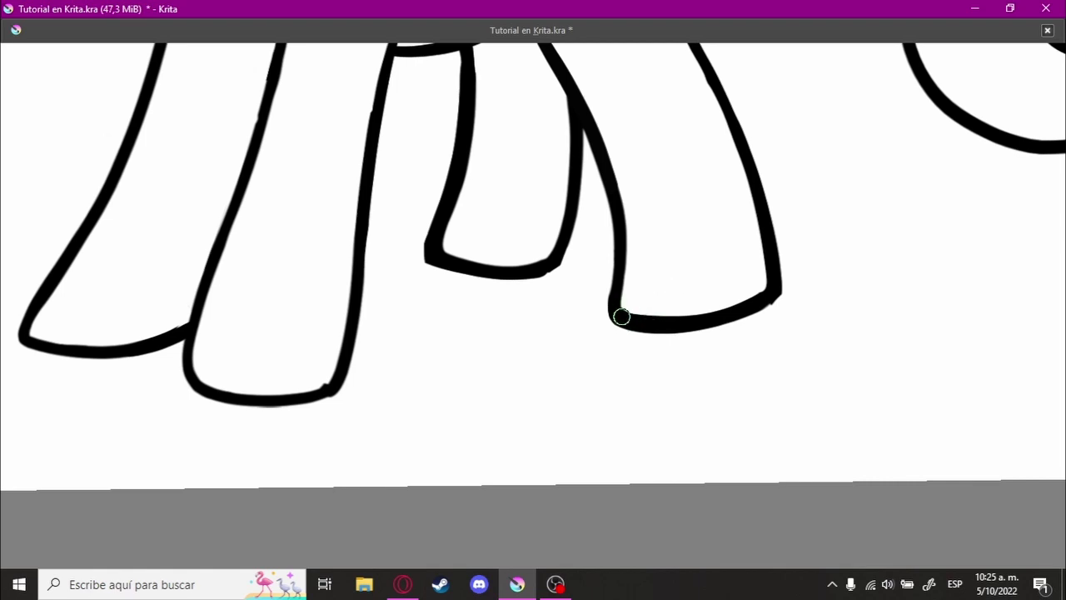
left_click_drag(621, 317, 768, 313)
scroll(696, 327, "down", 3)
scroll(695, 326, "down", 2)
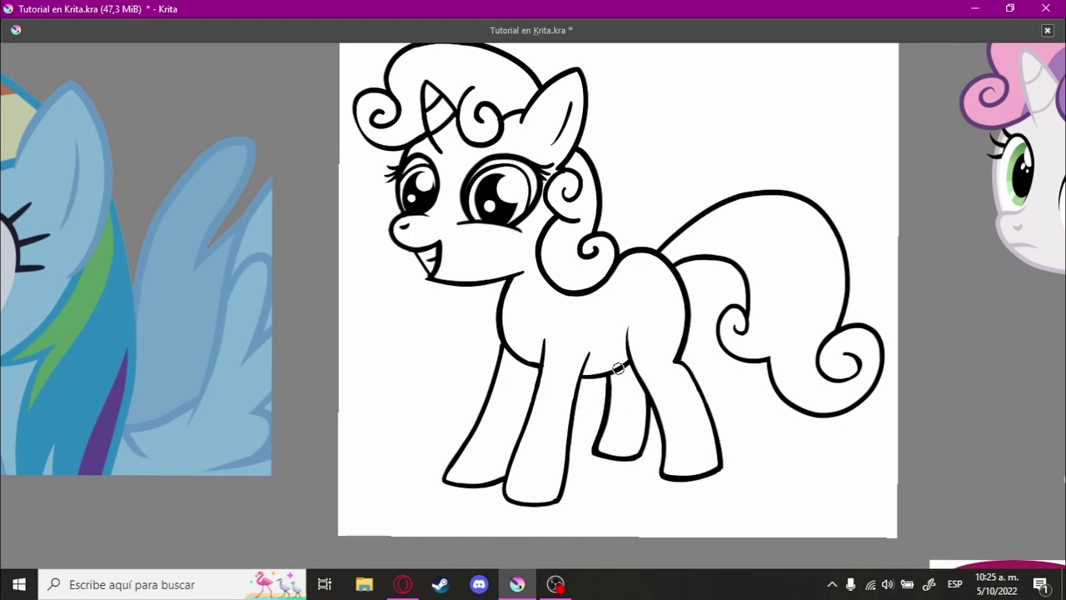
Step: Reposition the pony and leave canvas-only mode to restore the full workspace
left_click_drag(718, 305, 650, 339)
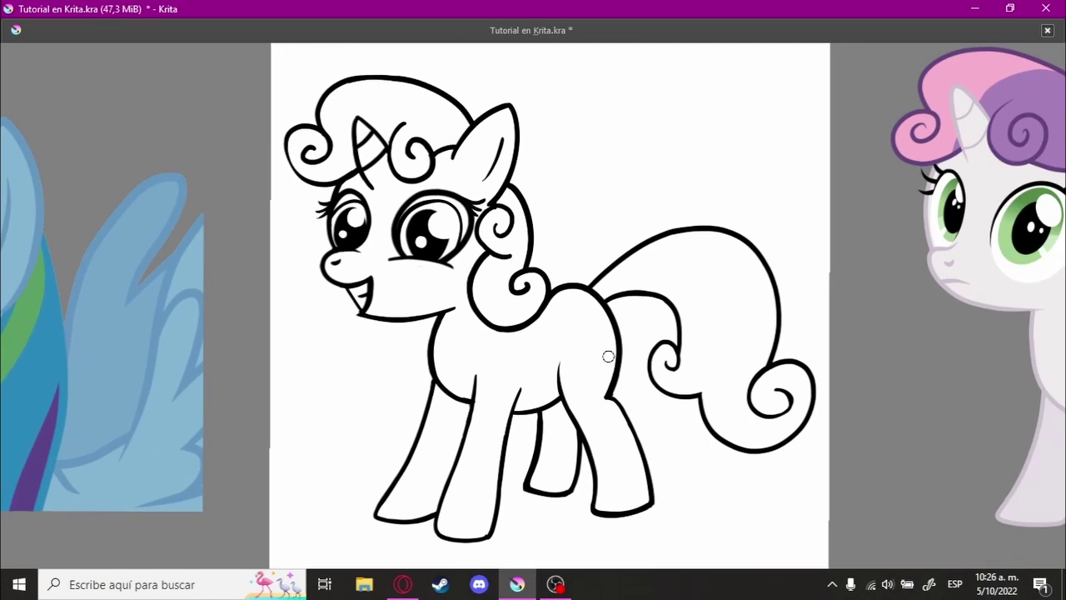
scroll(574, 332, "up", 1)
scroll(596, 334, "up", 1)
scroll(620, 336, "up", 1)
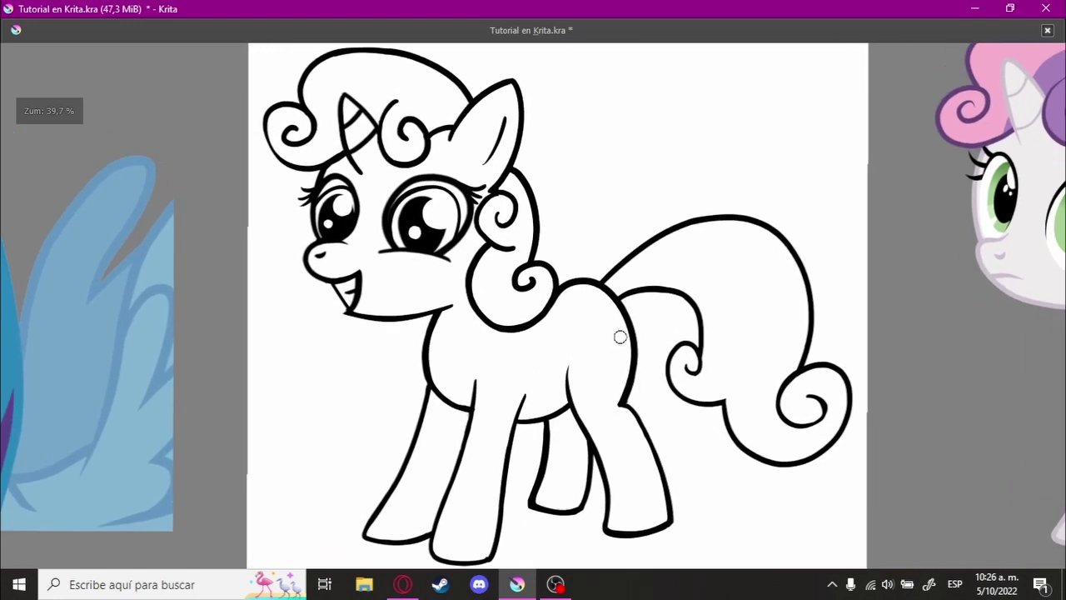
key("Tab")
scroll(583, 329, "down", 2)
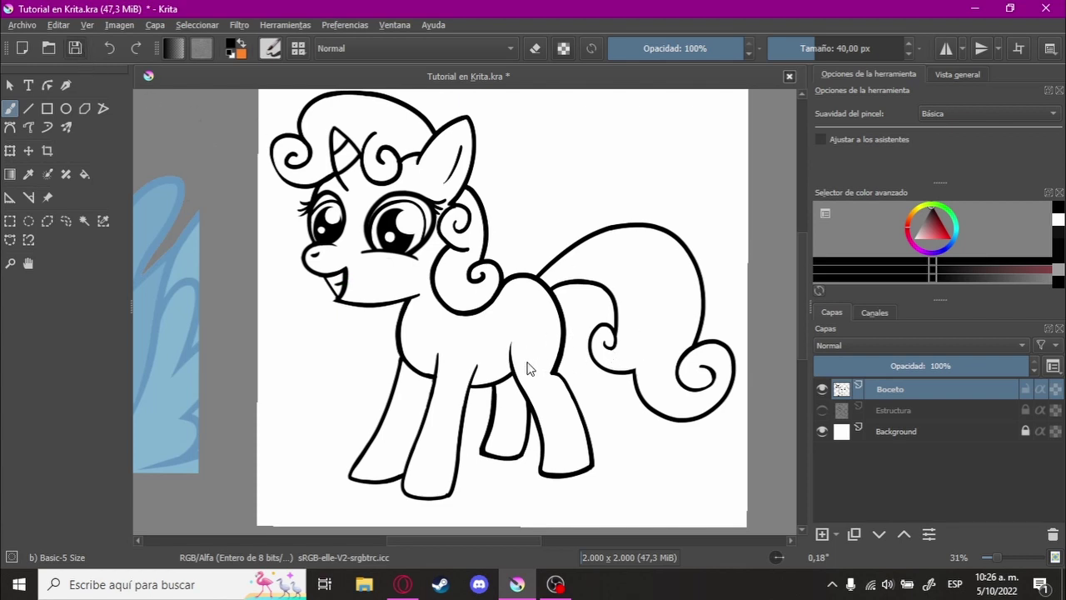
Step: Save the drawing with Ctrl+S, then reframe the whole pony in view
key("ctrl+s")
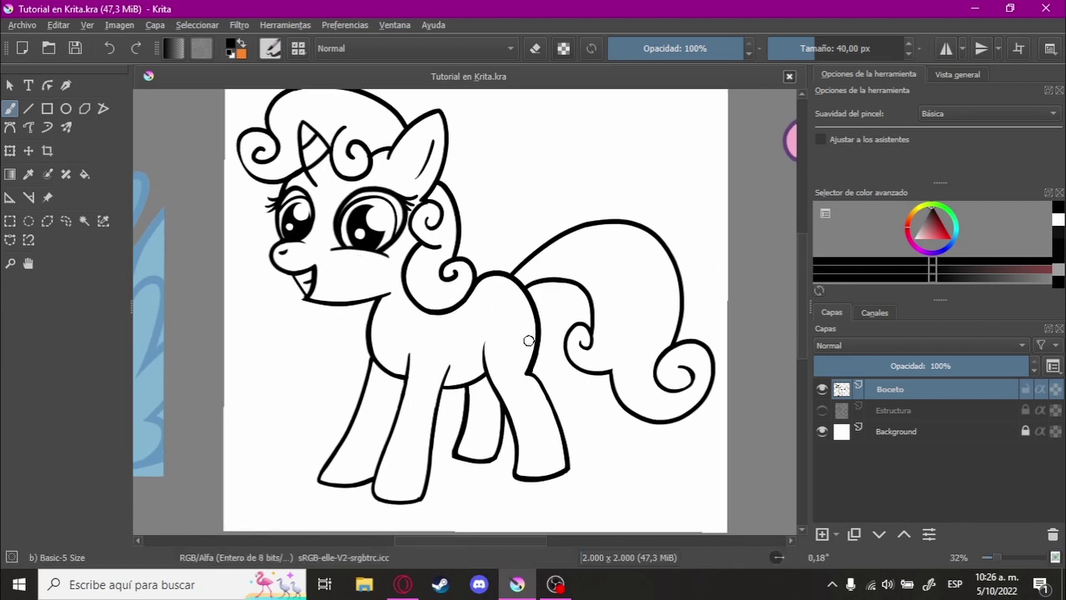
scroll(530, 340, "up", 1)
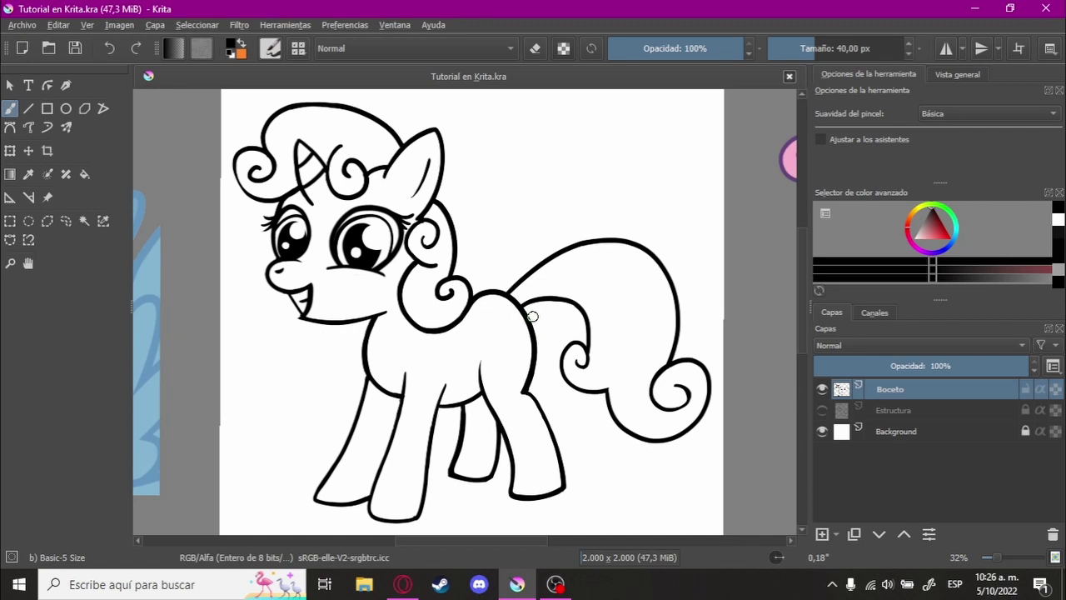
scroll(538, 333, "up", 3)
scroll(500, 367, "up", 2)
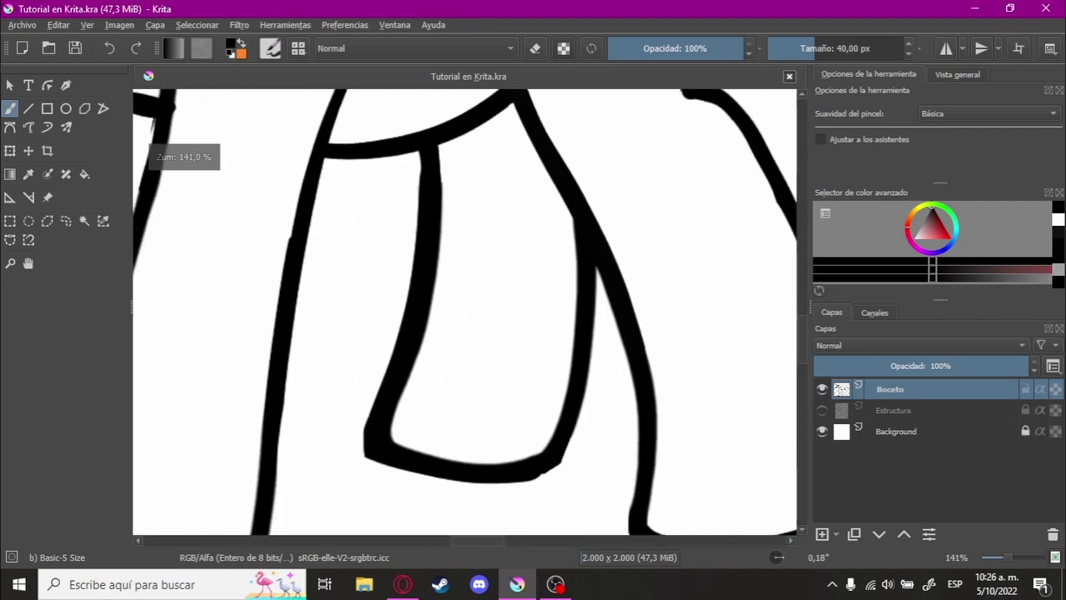
scroll(446, 394, "up", 1)
scroll(491, 381, "down", 4)
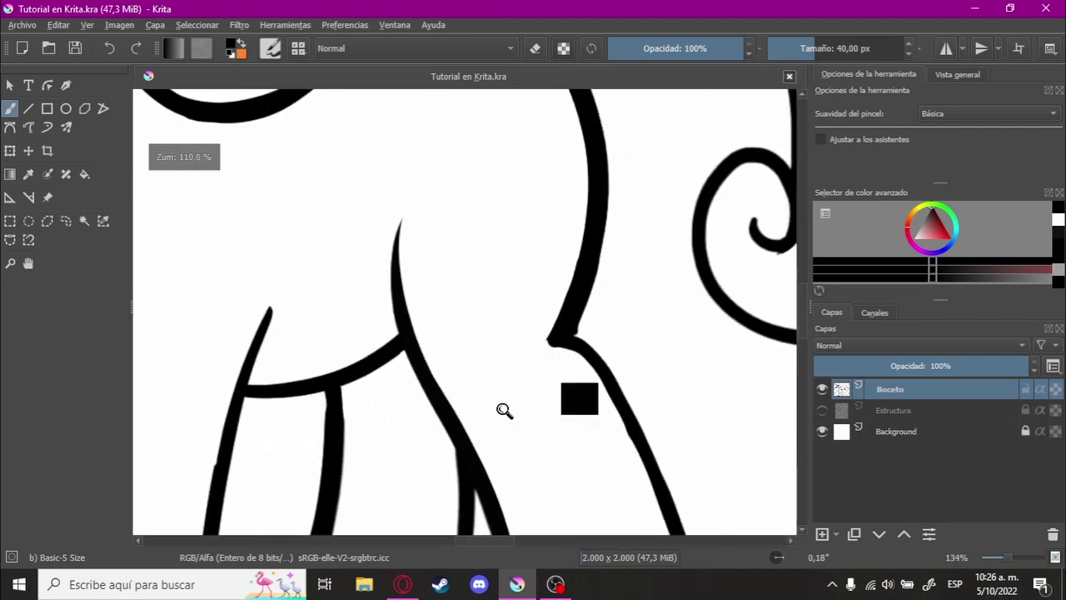
scroll(575, 336, "down", 1)
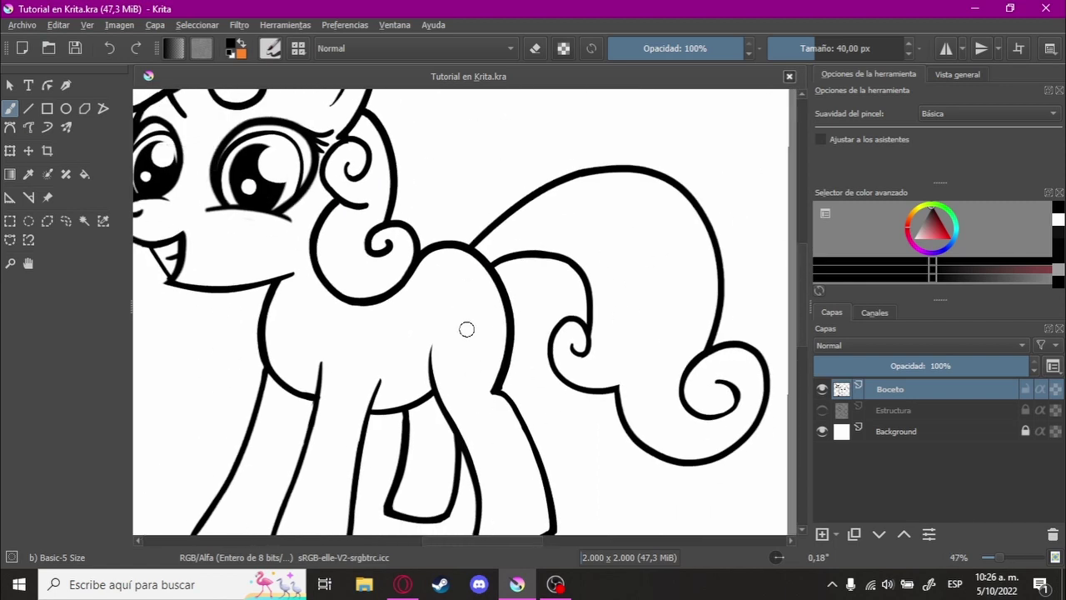
scroll(572, 341, "down", 1)
scroll(546, 330, "down", 1)
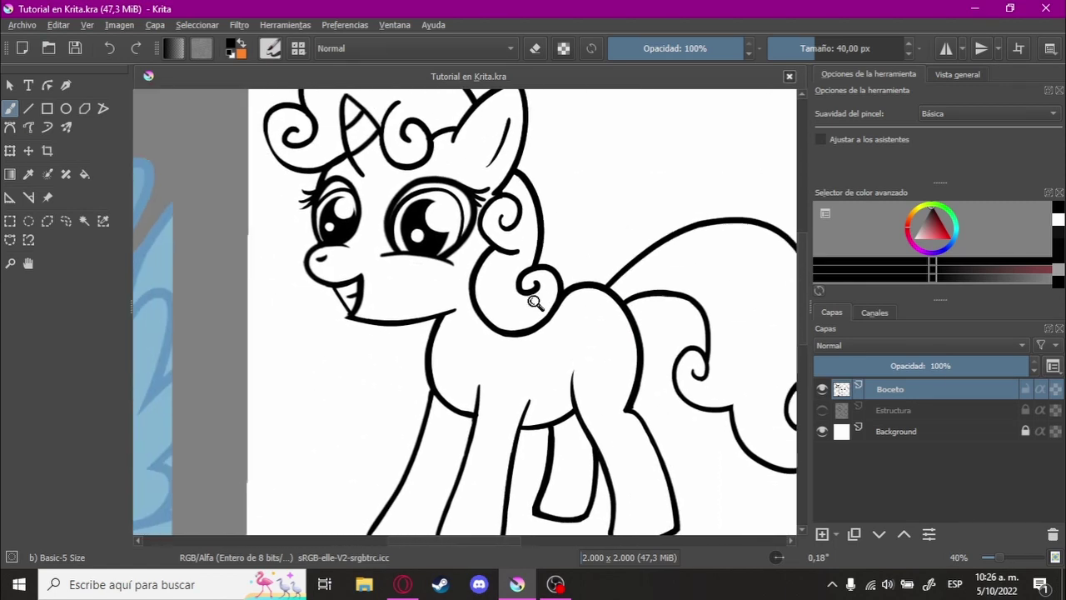
left_click_drag(546, 330, 463, 329)
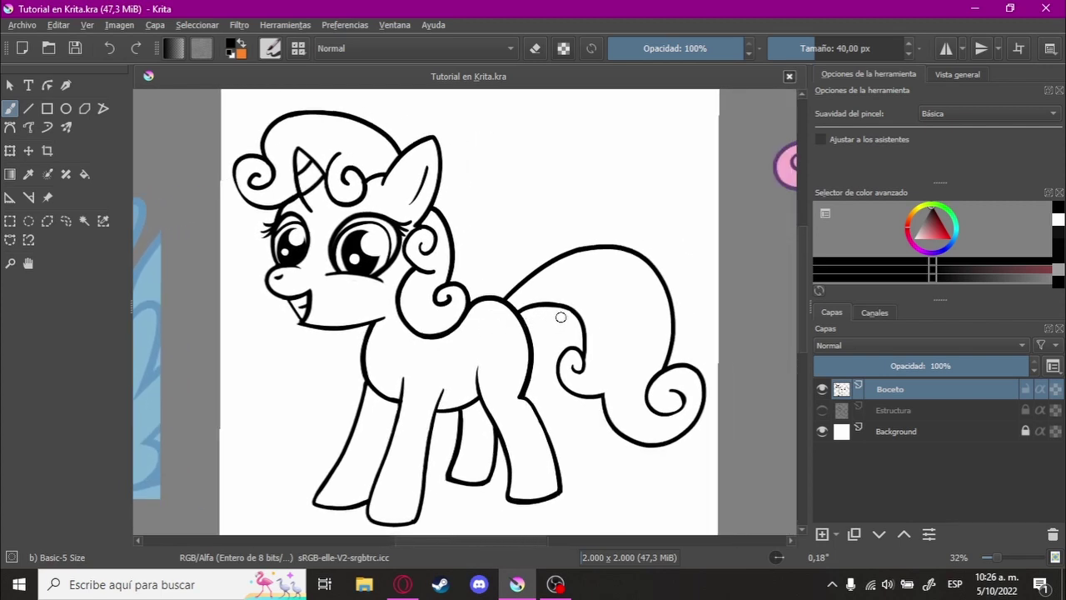
Step: Add a new paint layer above Boceto and name it Lineart
left_click(822, 534)
double_click(930, 391)
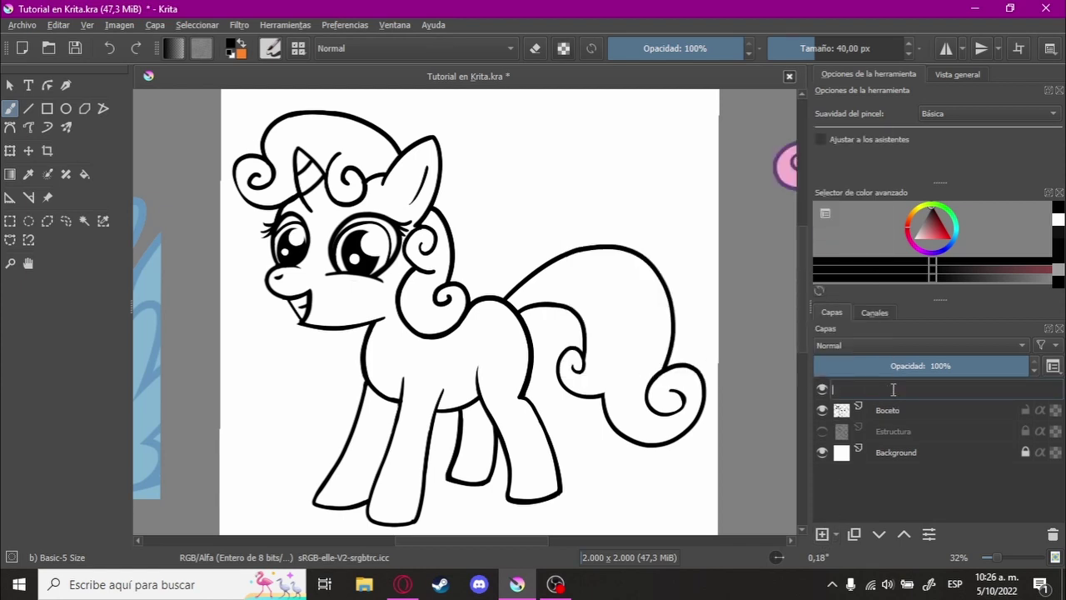
type("Lineart")
key("Return")
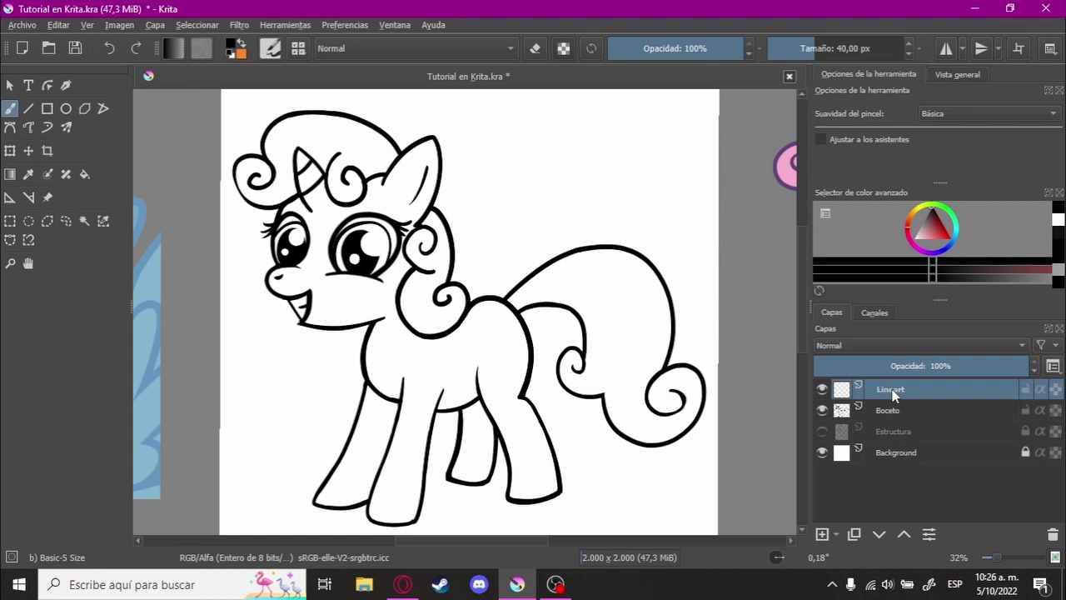
Step: Fade Boceto to 57% opacity, lock it, and make Lineart the active layer
left_click(937, 411)
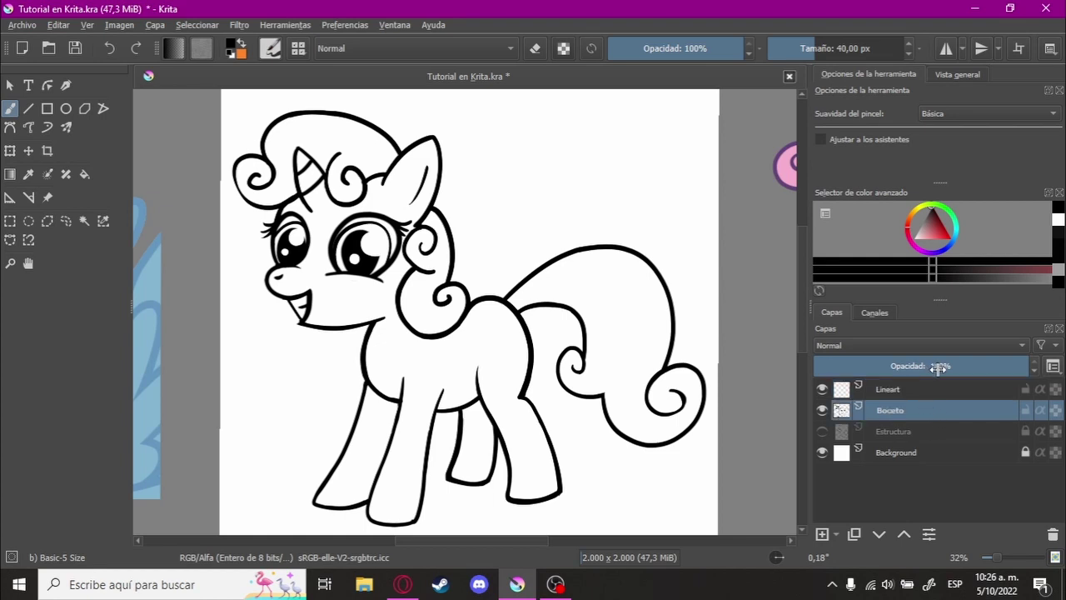
left_click(938, 367)
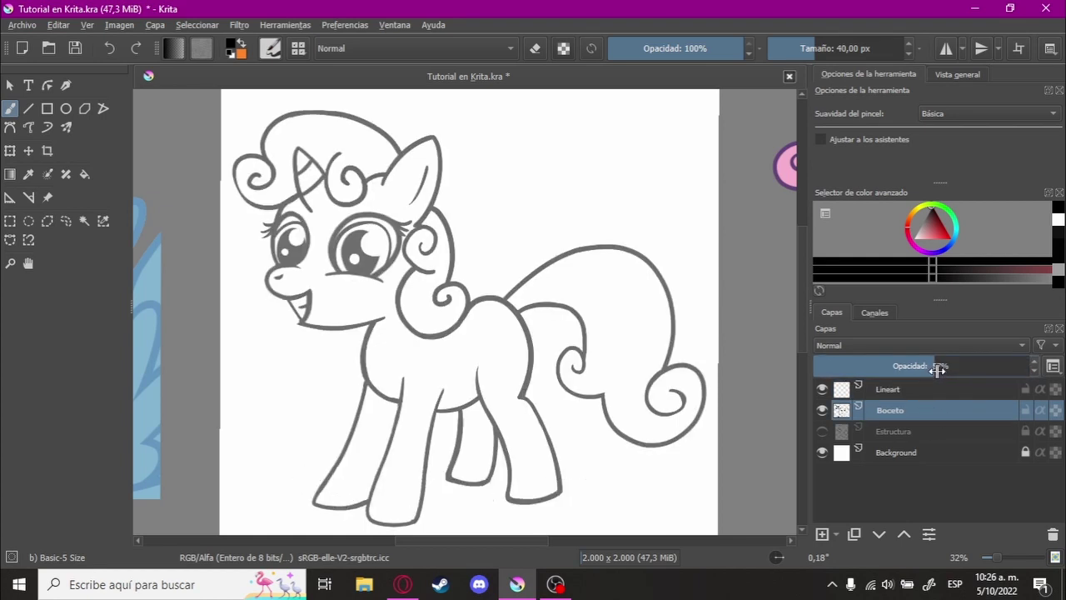
left_click(1026, 411)
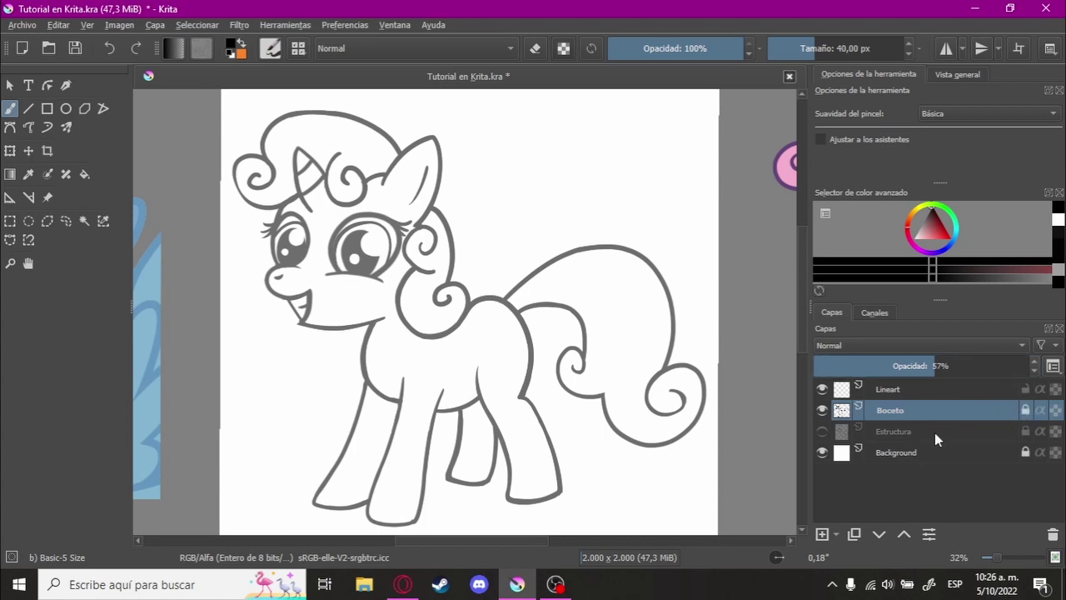
left_click(867, 387)
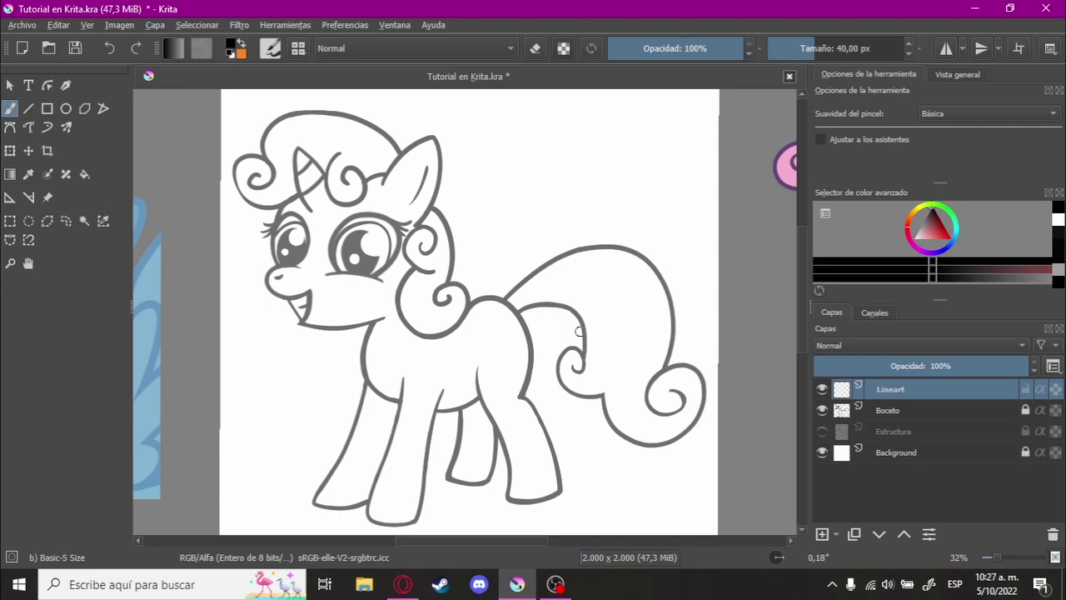
left_click(927, 412)
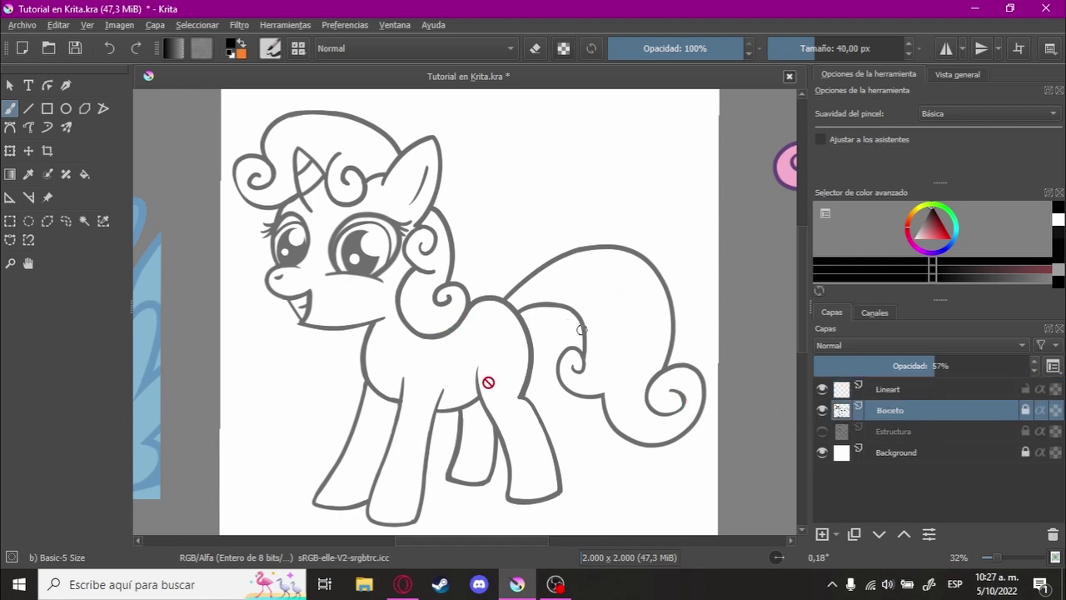
left_click(60, 26)
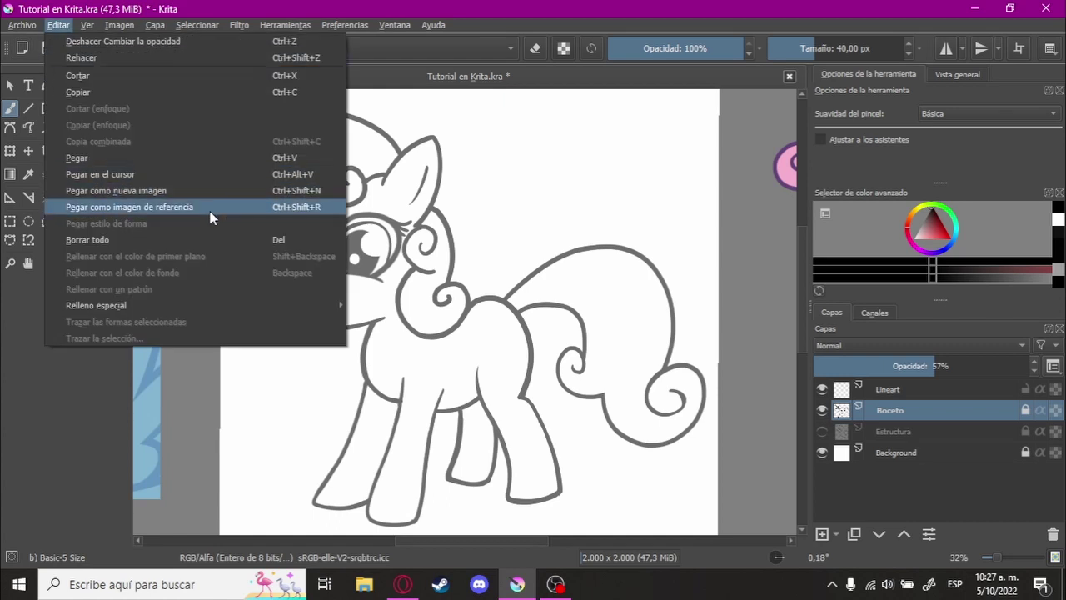
left_click(142, 329)
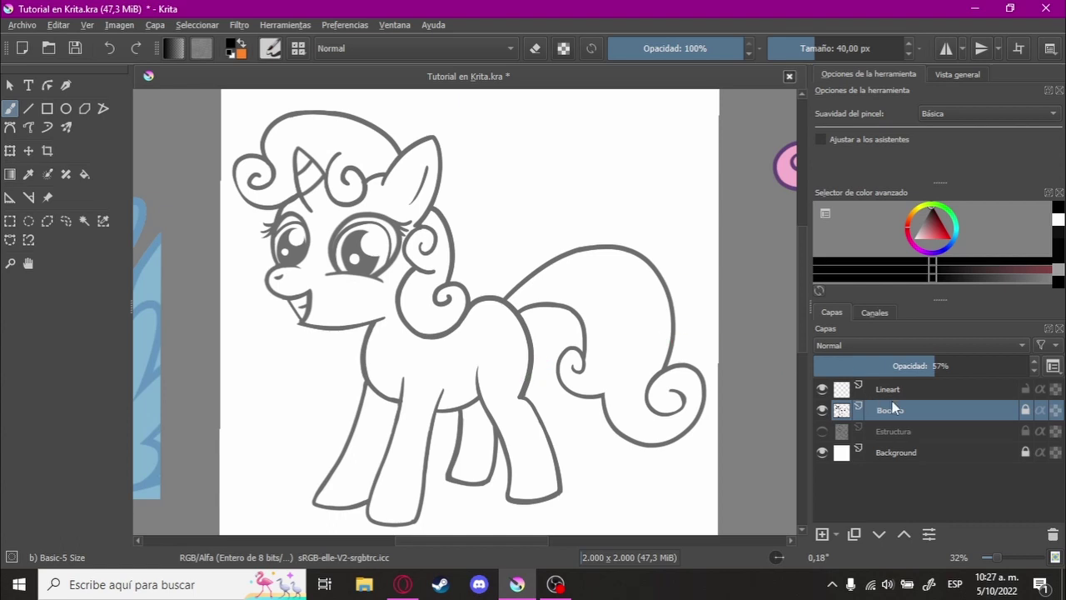
left_click(862, 397)
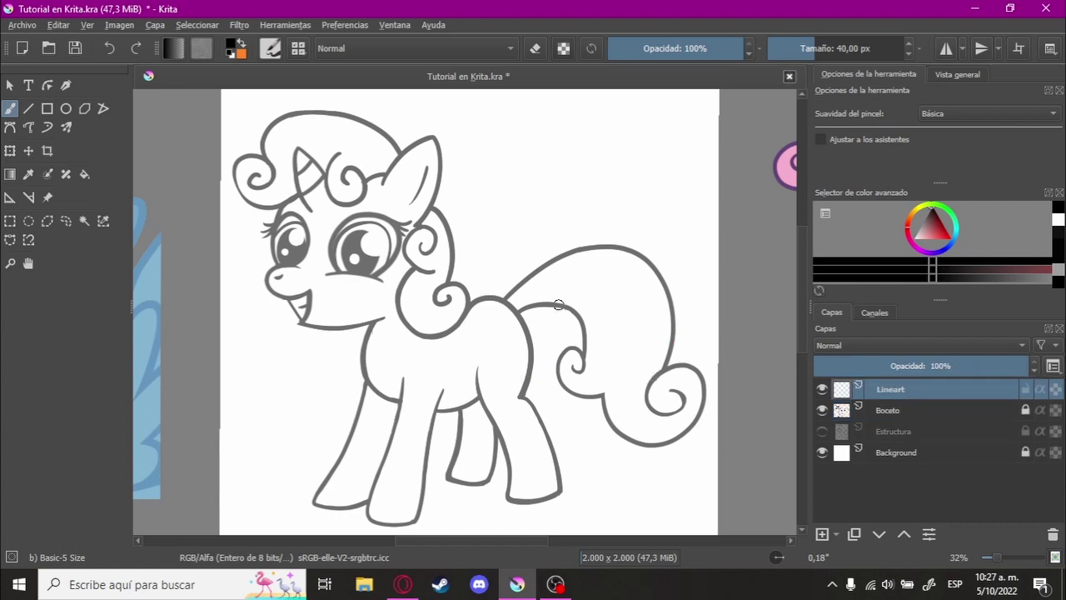
Step: Zoom in and out to inspect the imported pencil sketch photo on grid paper
scroll(557, 322, "down", 2)
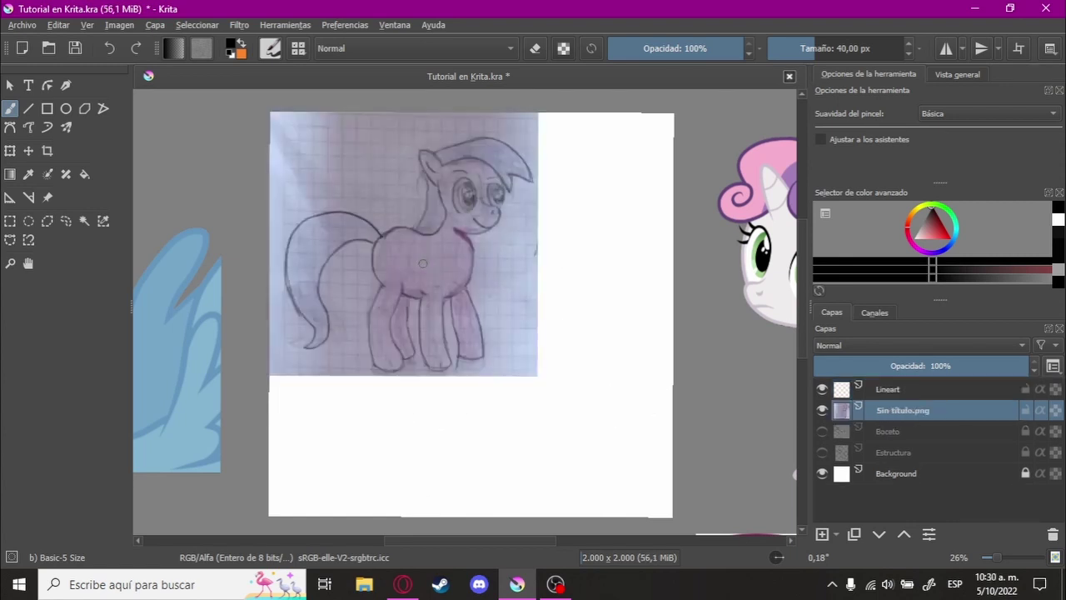
scroll(412, 271, "up", 2)
scroll(417, 284, "up", 2)
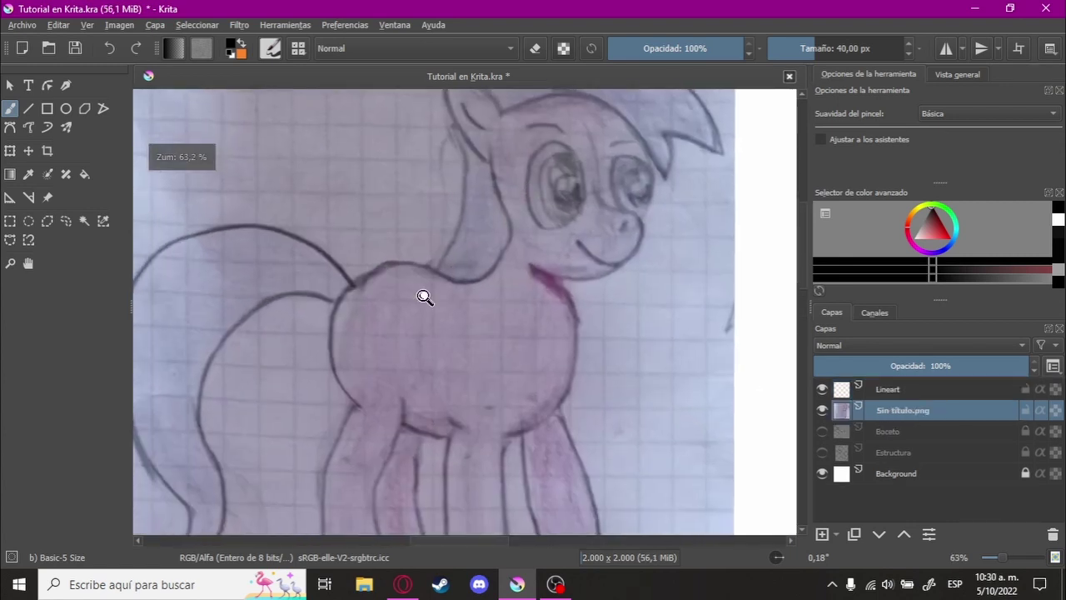
scroll(423, 295, "up", 1)
scroll(400, 242, "down", 1)
scroll(379, 295, "down", 2)
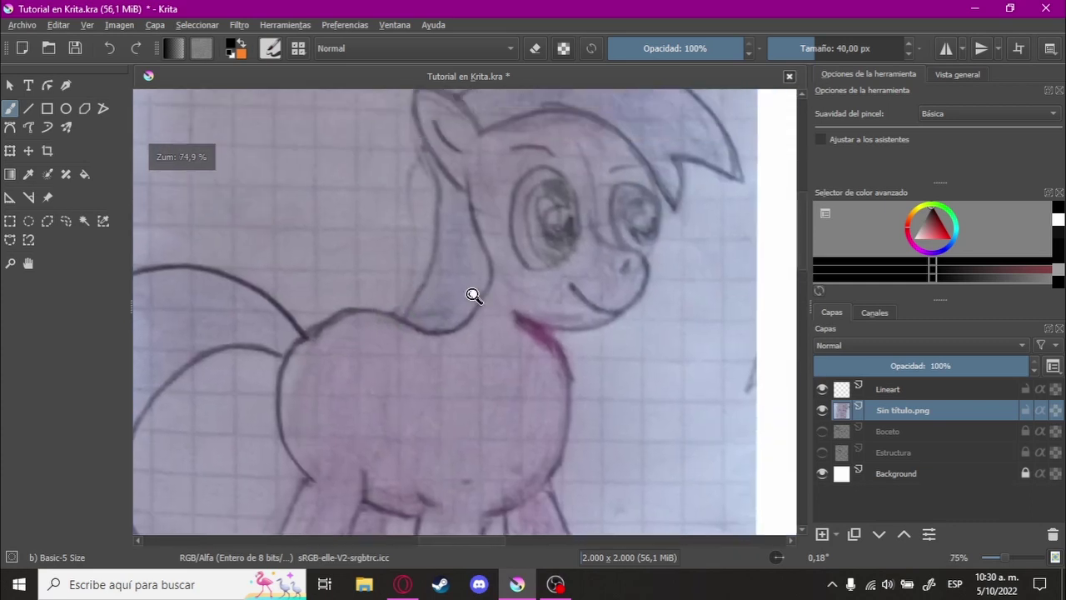
scroll(471, 292, "down", 1)
scroll(466, 333, "down", 1)
scroll(466, 333, "up", 2)
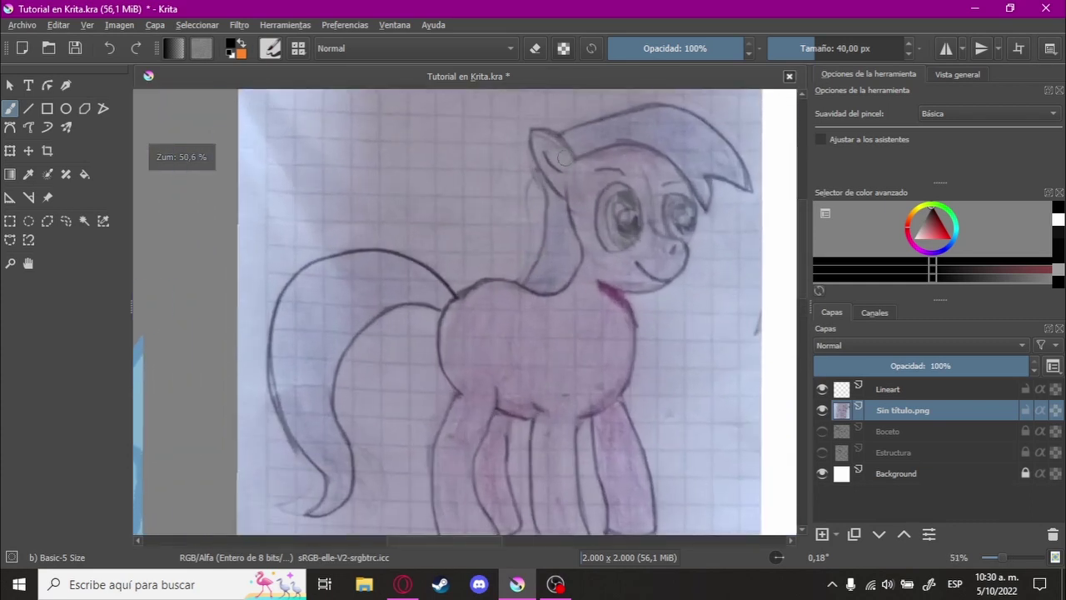
scroll(563, 158, "down", 1)
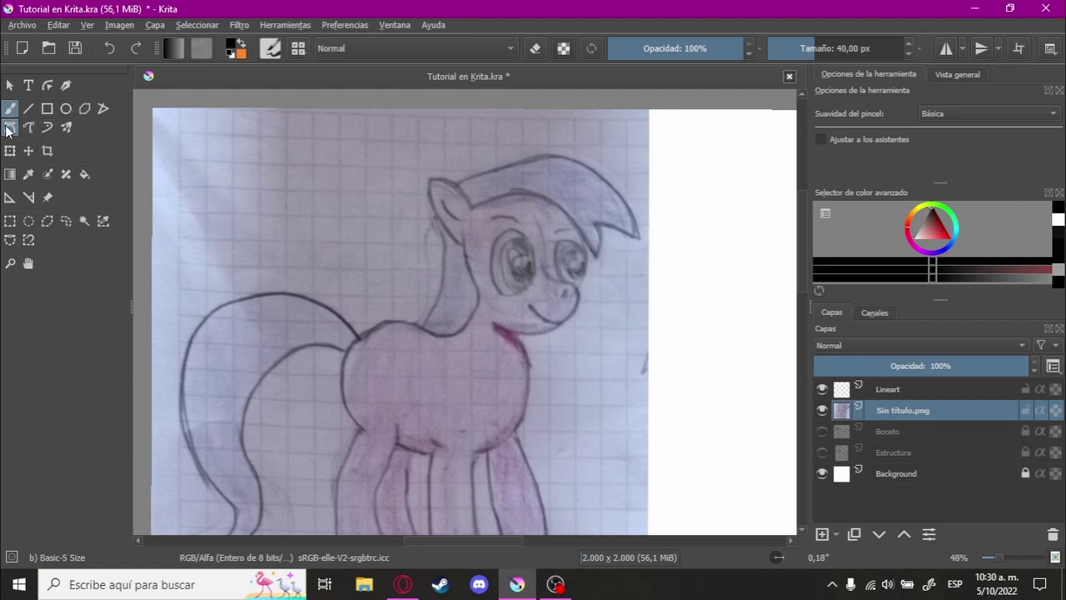
Step: Reselect the freehand brush tool and shift the photographed sketch within the view
left_click(10, 127)
left_click(11, 109)
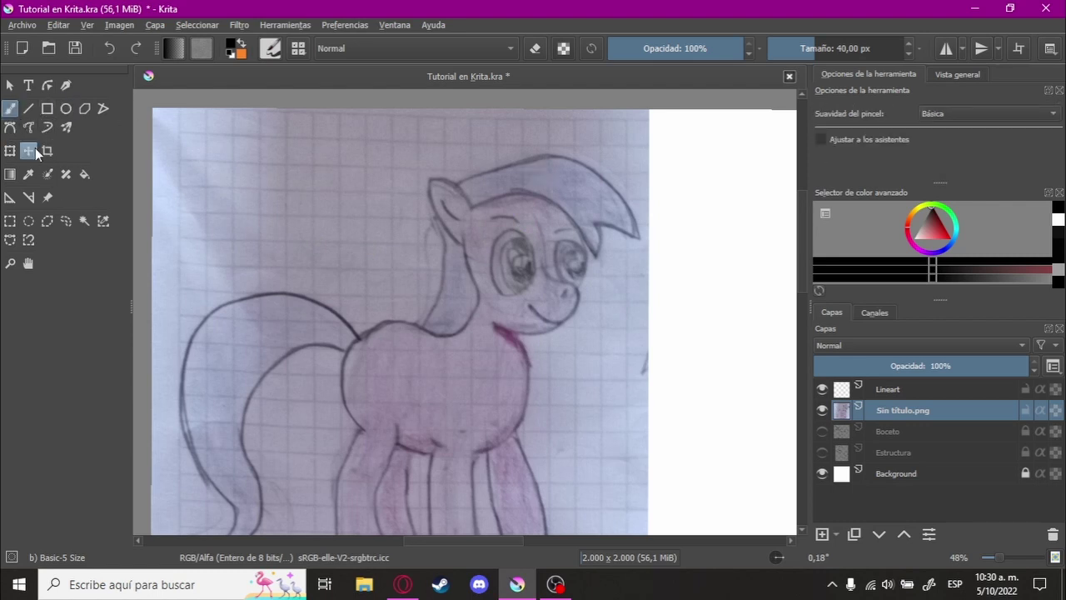
left_click_drag(505, 193, 423, 214)
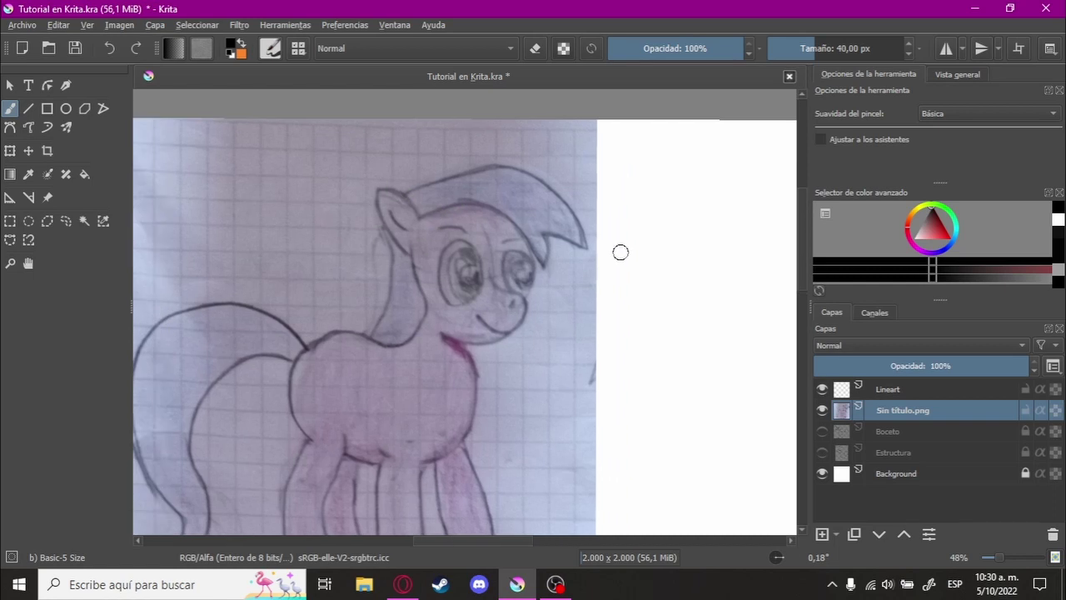
Step: Make Lineart the active layer and try a black line along the mane's top edge, undoing attempts
left_click(931, 394)
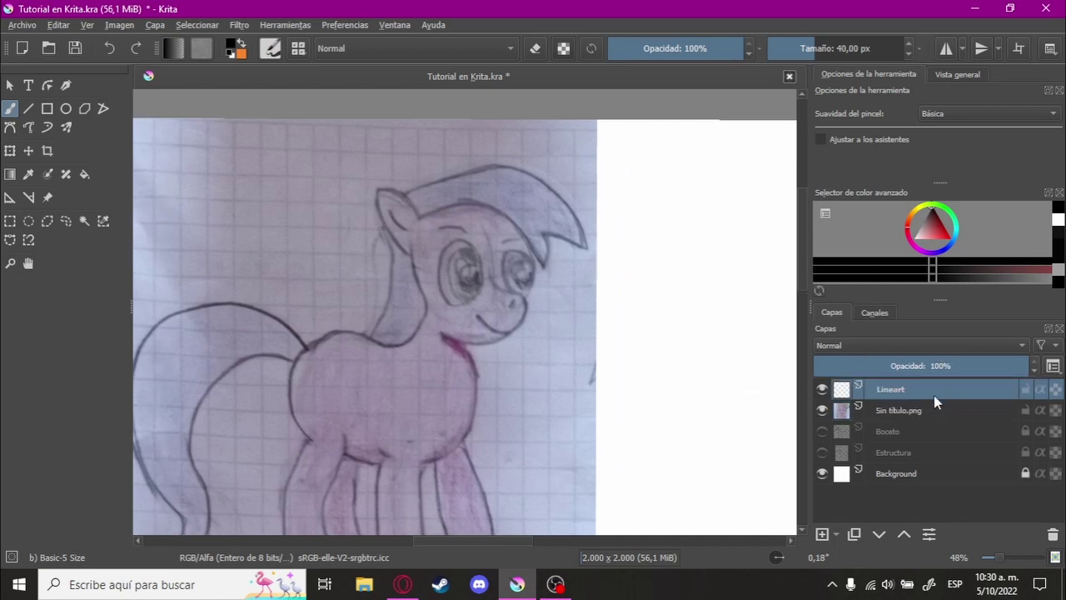
scroll(472, 209, "up", 5)
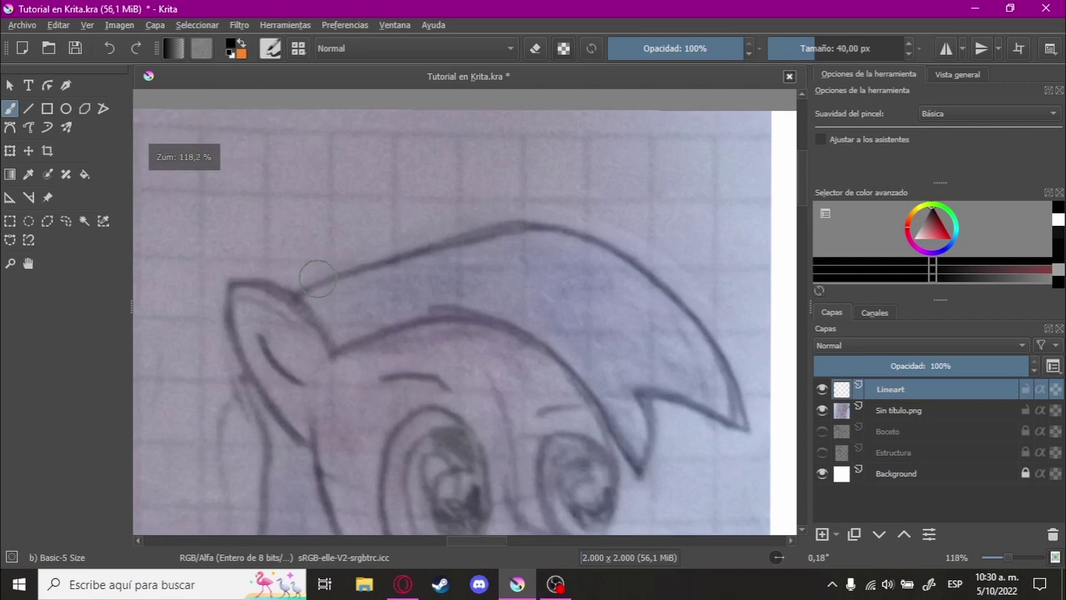
left_click_drag(306, 286, 619, 226)
scroll(409, 252, "up", 1)
key("ctrl+z")
scroll(297, 286, "up", 1)
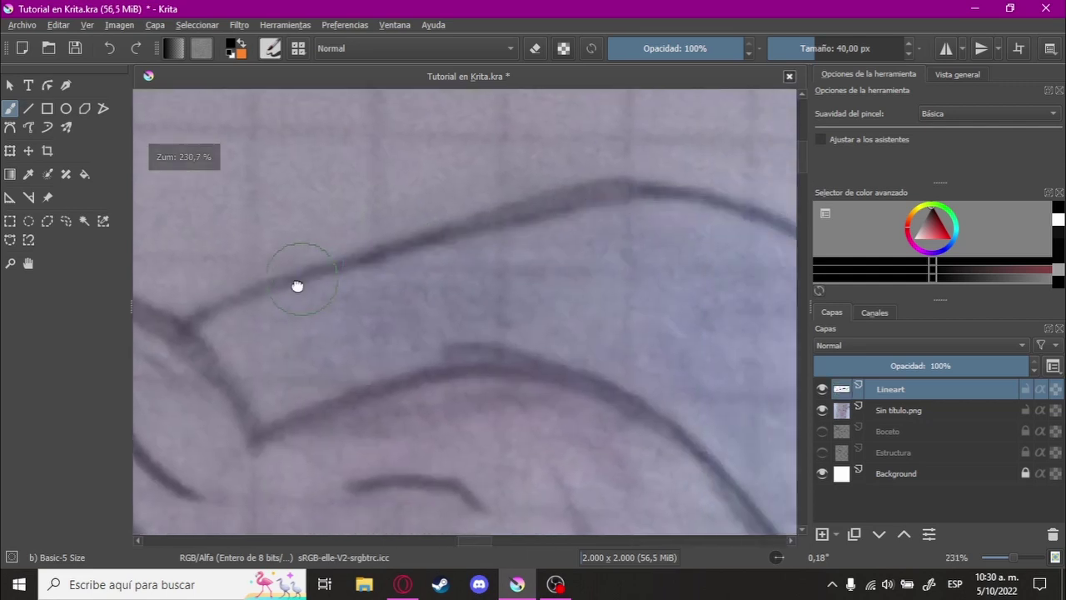
left_click_drag(267, 290, 658, 220)
key("ctrl+z")
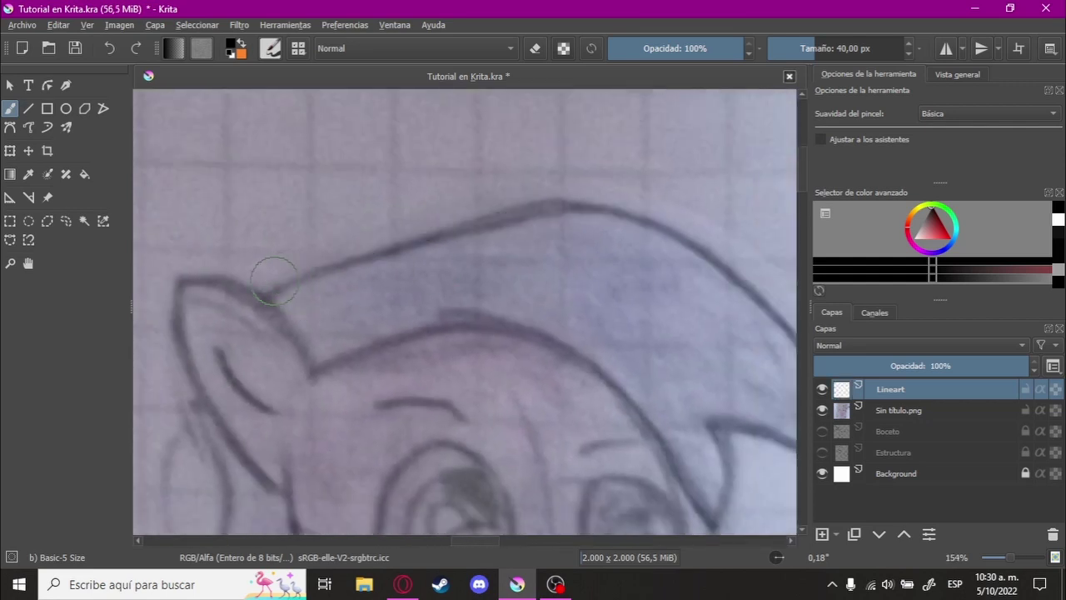
Step: Redraw the black mane outline, rotating the view and extending it with a hooked end
left_click_drag(263, 288, 658, 220)
mouse_move(388, 207)
left_mouse_down()
mouse_move(419, 155)
mouse_move(714, 206)
left_mouse_up()
left_click_drag(581, 214, 471, 250)
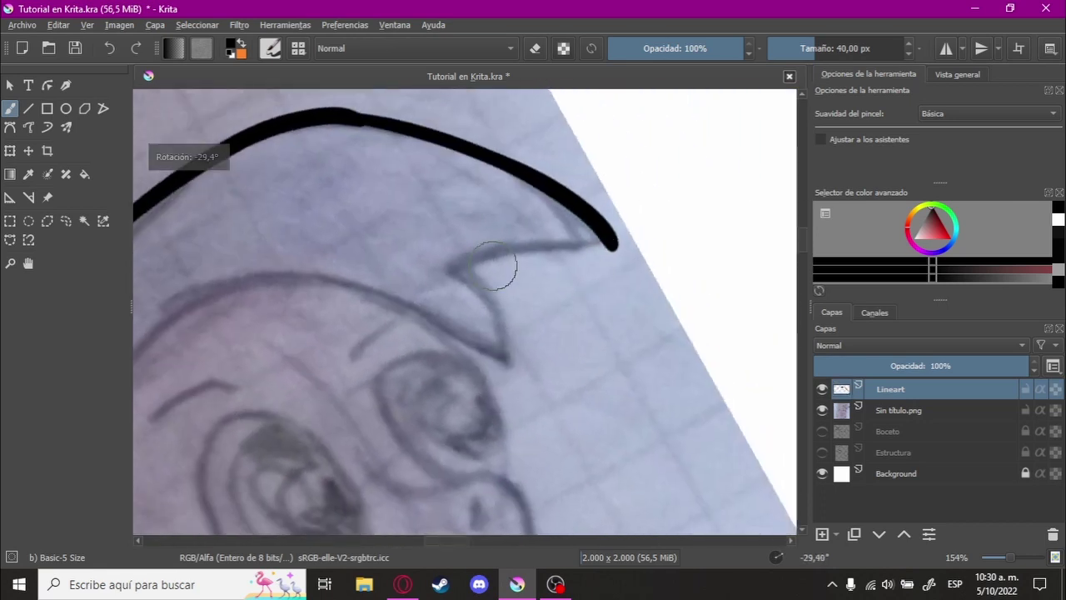
mouse_move(612, 243)
left_mouse_down()
mouse_move(481, 267)
mouse_move(472, 252)
mouse_move(623, 247)
left_mouse_up()
key("ctrl+z")
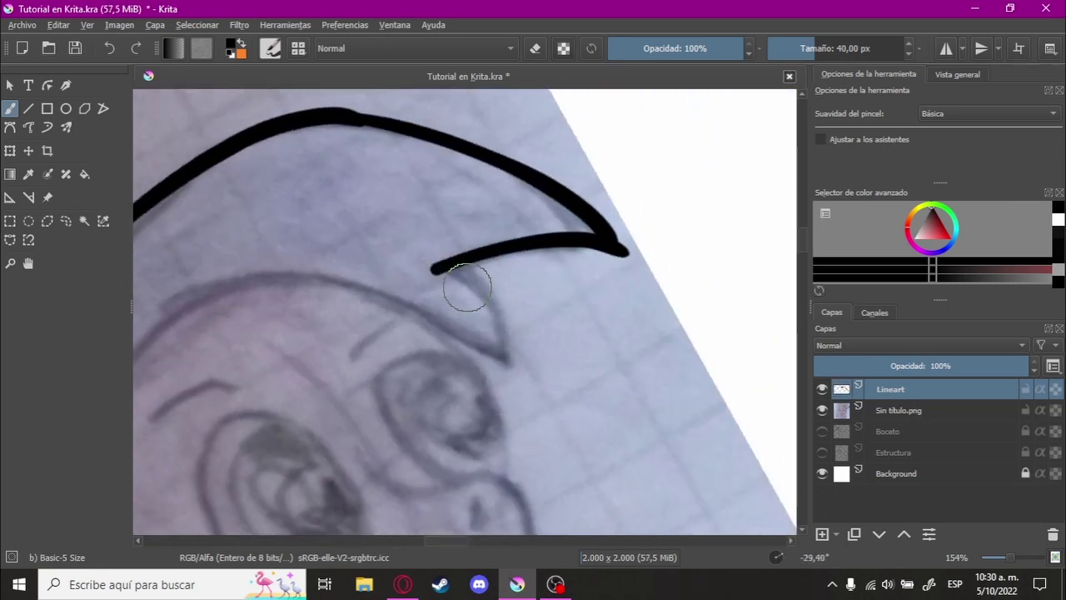
left_click_drag(467, 286, 541, 264)
mouse_move(417, 285)
left_mouse_down()
mouse_move(521, 329)
mouse_move(483, 374)
mouse_move(255, 261)
mouse_move(537, 244)
mouse_move(662, 373)
left_mouse_up()
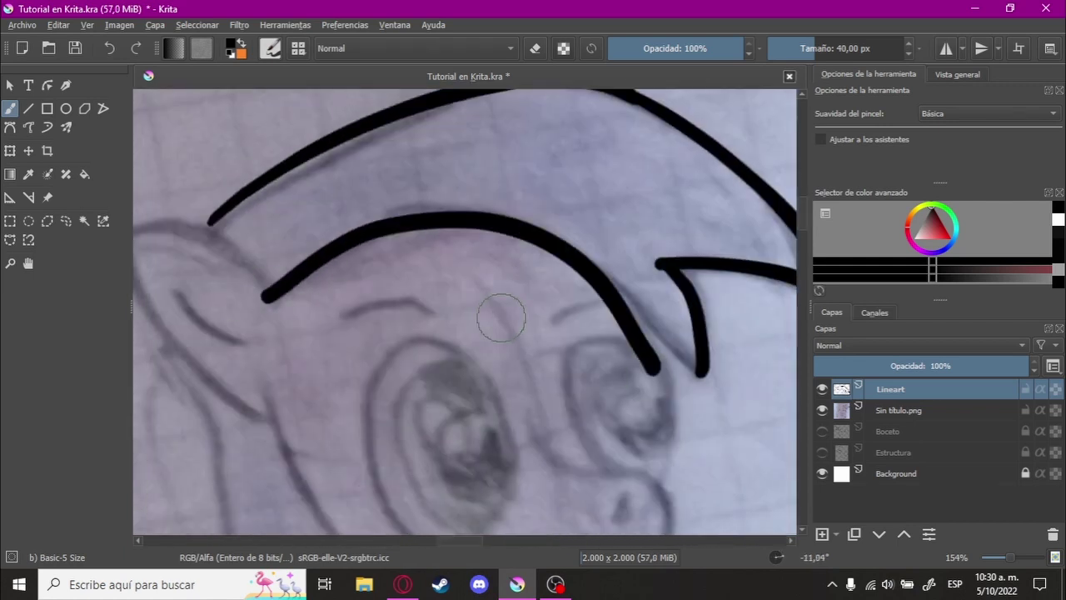
Step: Retry the black brow stroke along the sketch, undoing the unwanted versions
key("ctrl+z")
mouse_move(282, 285)
left_mouse_down()
mouse_move(542, 248)
mouse_move(673, 352)
mouse_move(595, 305)
mouse_move(577, 242)
left_mouse_up()
key("ctrl+z")
left_click_drag(288, 409, 717, 310)
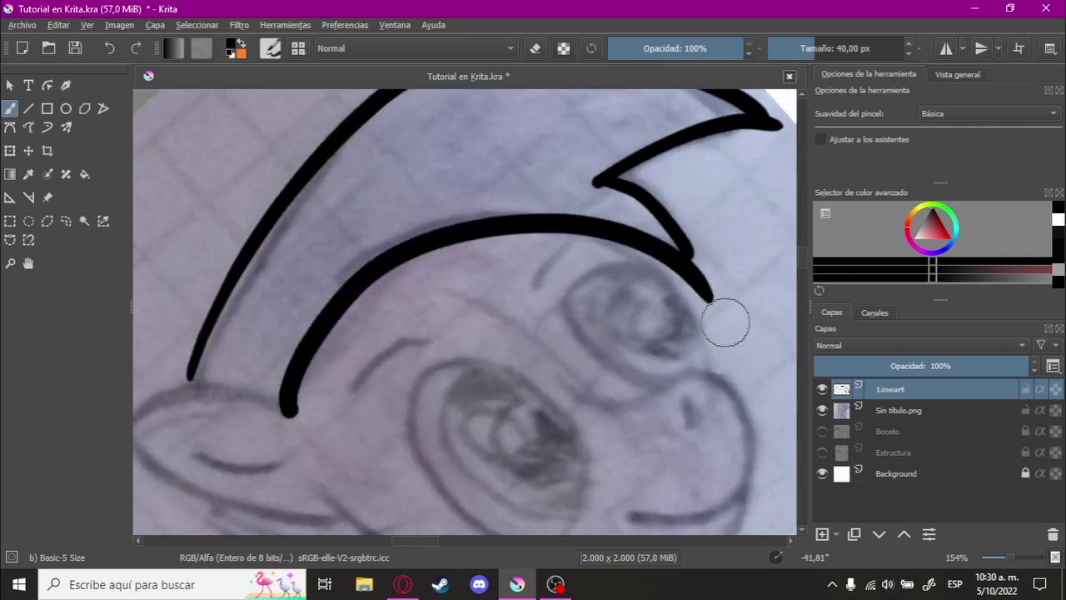
mouse_move(602, 297)
left_mouse_down()
mouse_move(539, 355)
mouse_move(586, 246)
left_mouse_up()
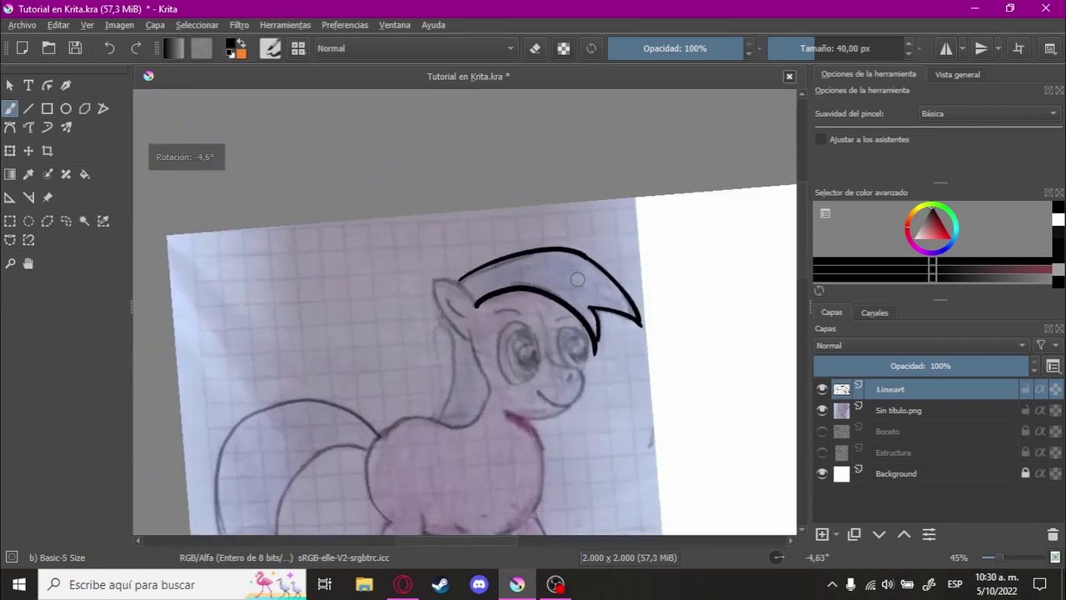
Step: Set the paint colour to bright green from the pop-up palette
right_click(584, 236)
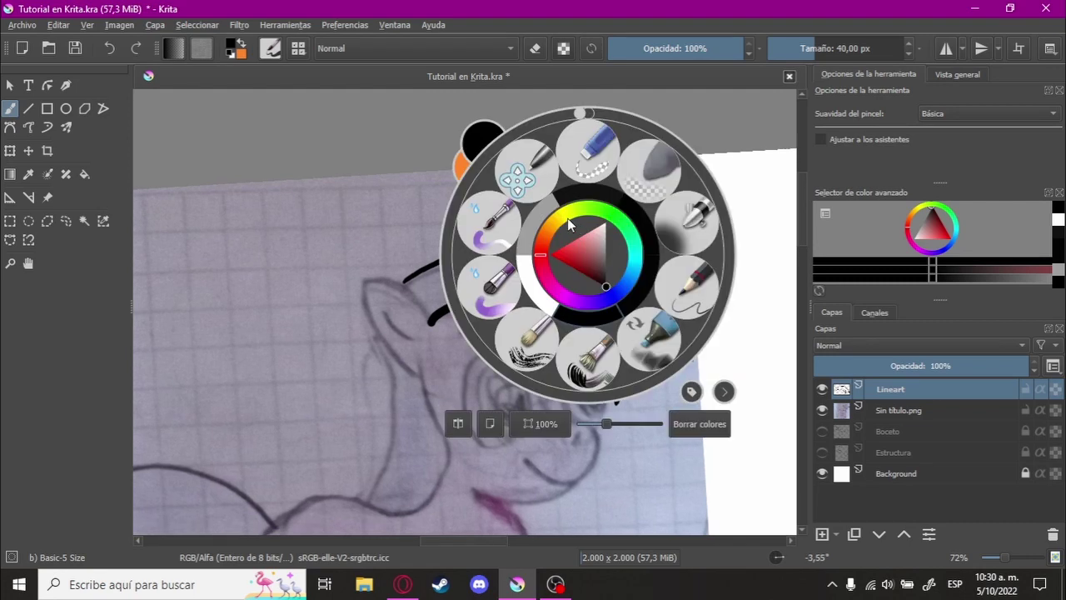
left_click(569, 223)
left_click_drag(584, 241, 618, 252)
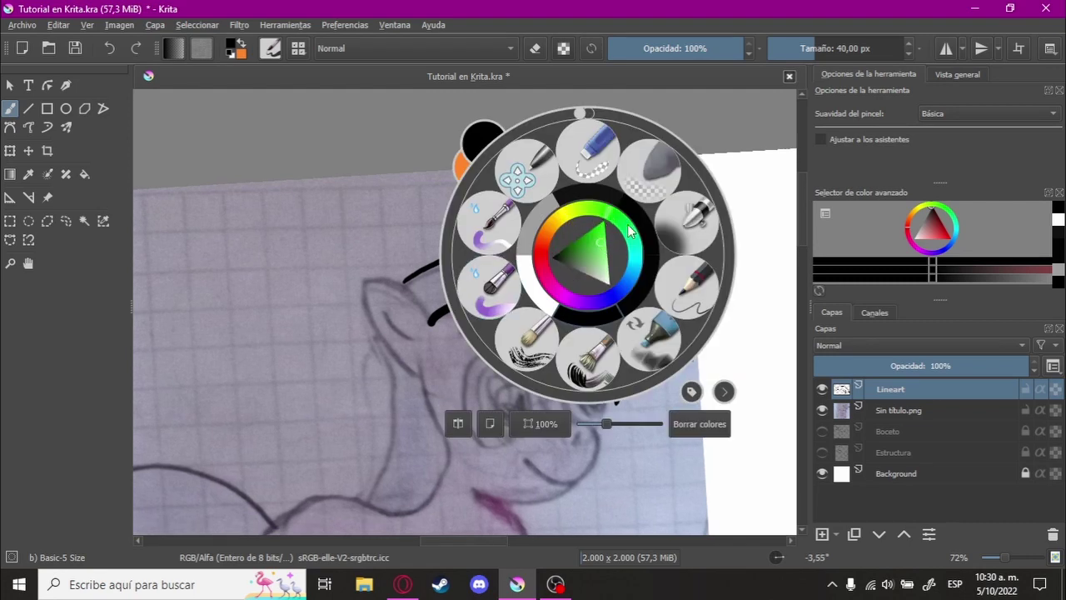
left_click_drag(392, 277, 397, 264)
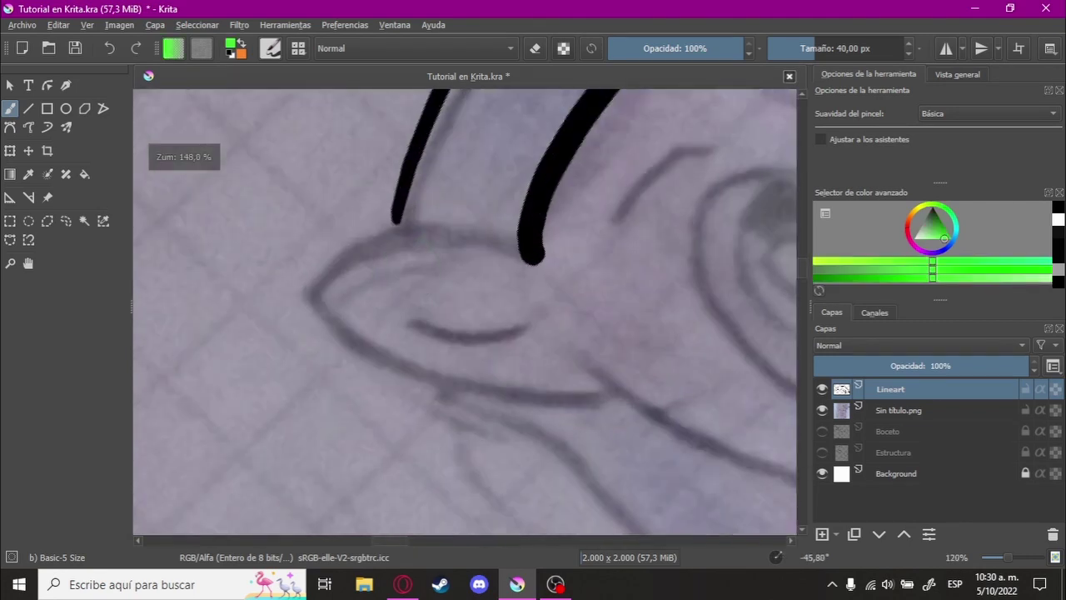
Step: Test green strokes along the lower curve of the ear, undoing and redrawing them
mouse_move(314, 288)
left_mouse_down()
mouse_move(540, 247)
mouse_move(566, 259)
mouse_move(600, 385)
left_mouse_up()
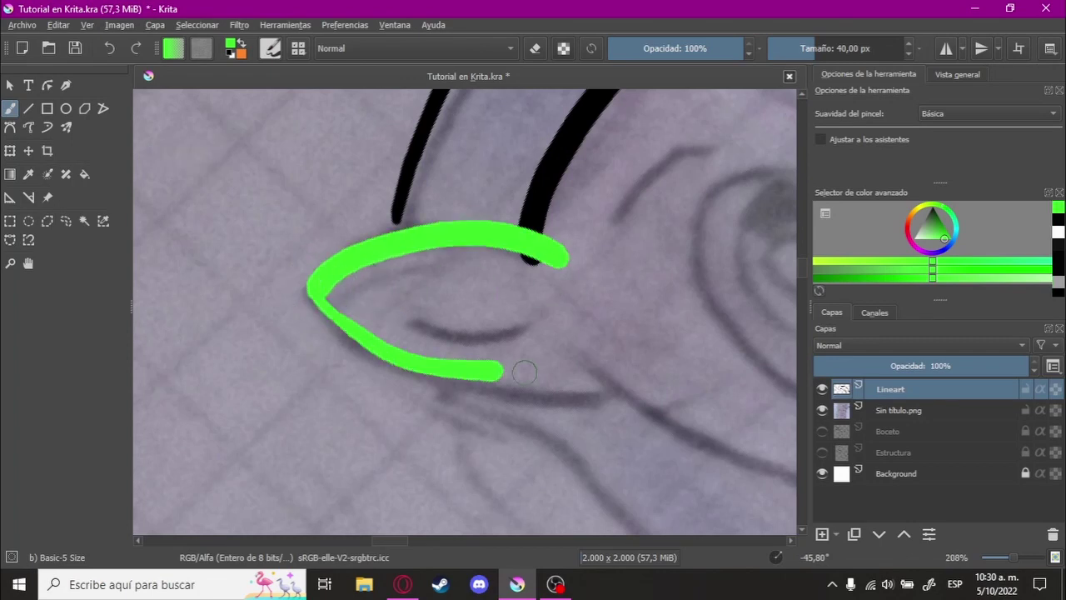
key("ctrl+z")
mouse_move(325, 298)
left_mouse_down()
mouse_move(347, 331)
mouse_move(619, 392)
left_mouse_up()
key("ctrl+z")
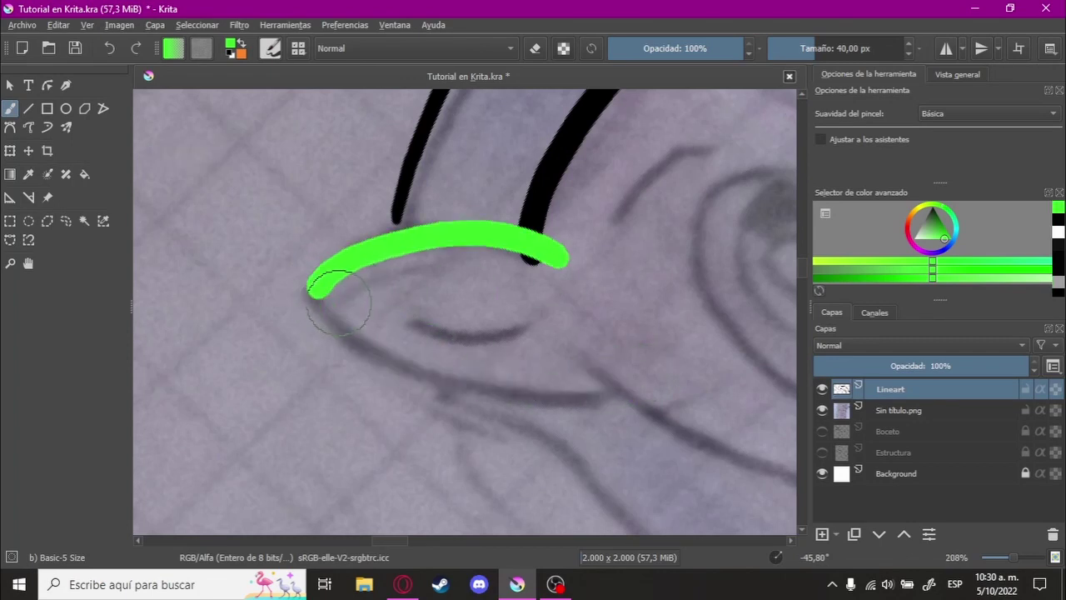
left_click_drag(310, 288, 548, 389)
key("ctrl+z")
left_click_drag(310, 289, 583, 369)
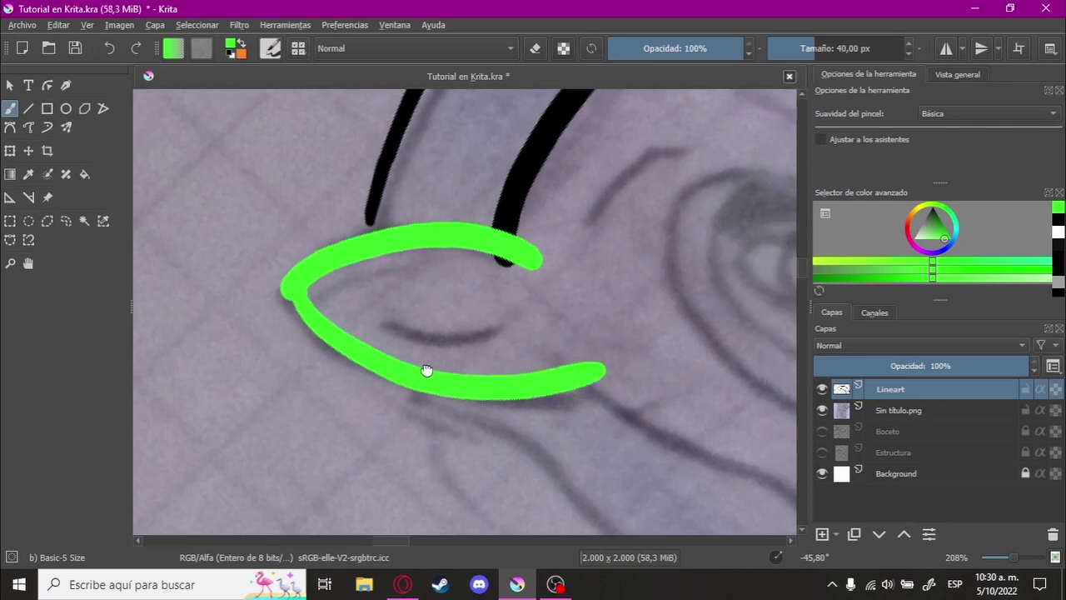
Step: Undo the green ear stroke and the black mane stroke, then zoom out
scroll(425, 369, "down", 5)
scroll(476, 322, "down", 2)
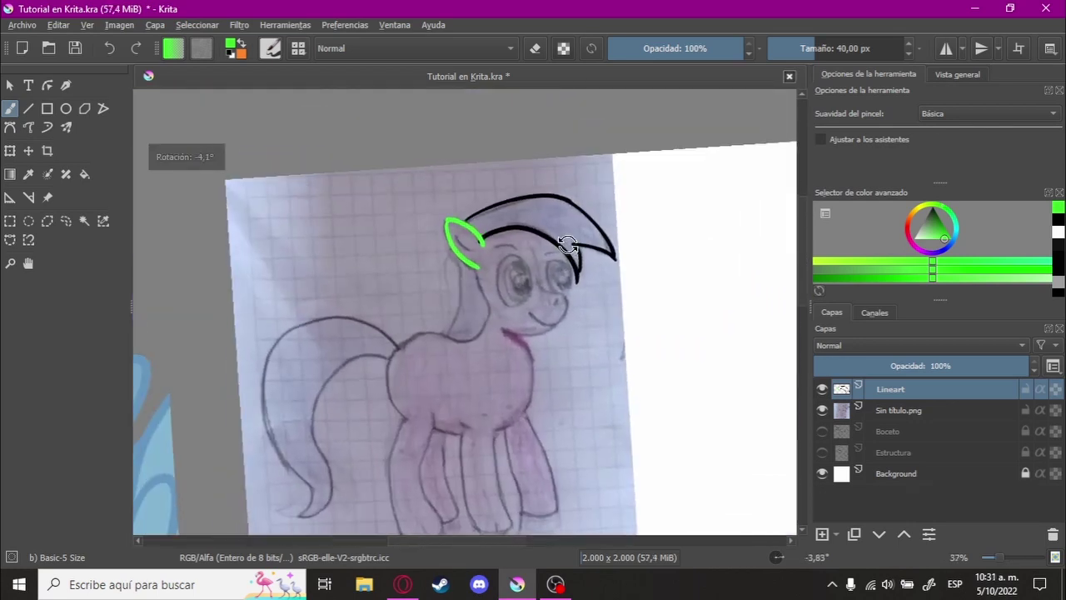
left_click_drag(534, 275, 604, 238)
scroll(604, 238, "up", 2)
key("ctrl+z")
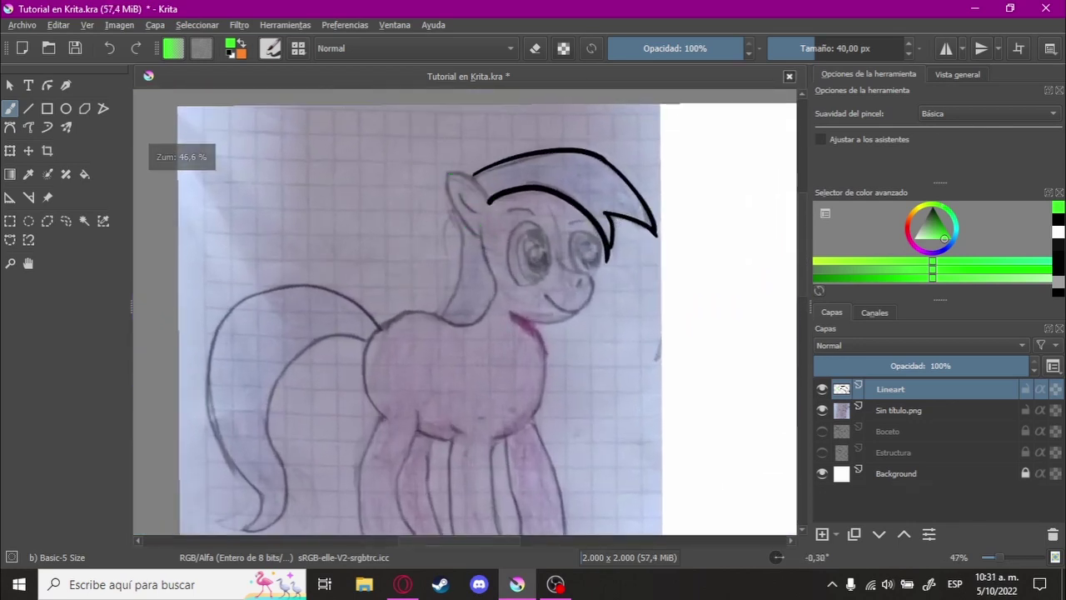
key("ctrl+z")
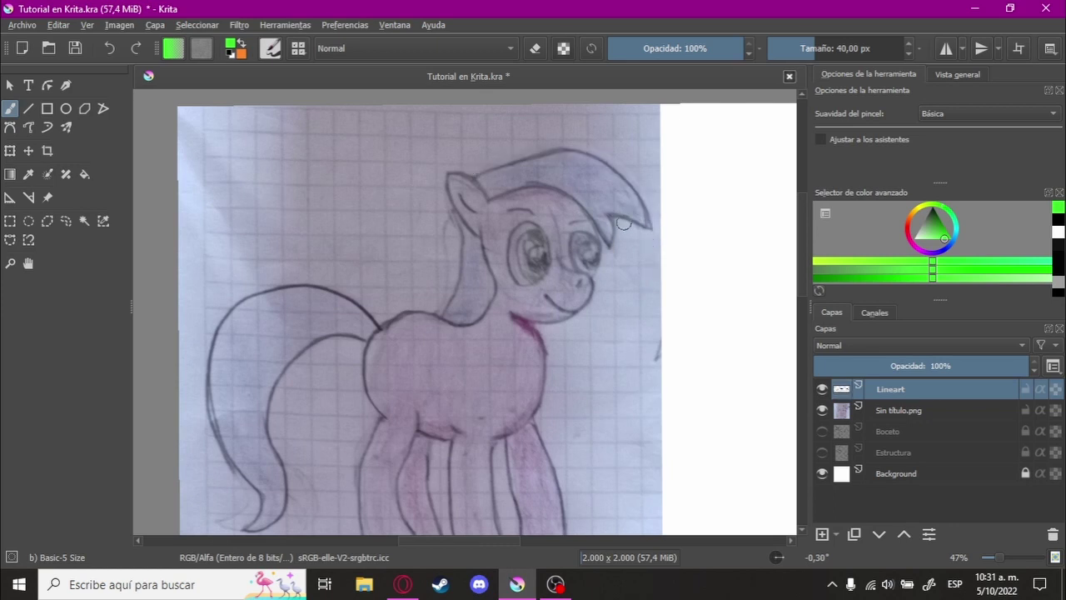
scroll(621, 225, "down", 2)
scroll(499, 255, "down", 1)
Step: Switch to the Rectangular Selection tool and reposition the view around the head
left_click(10, 220)
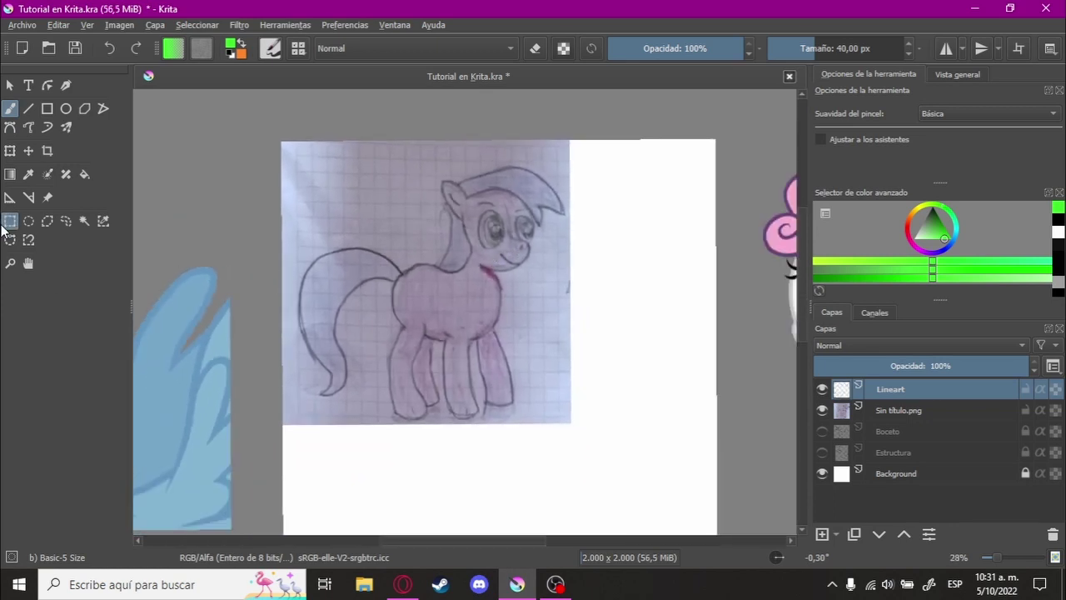
scroll(276, 262, "up", 3)
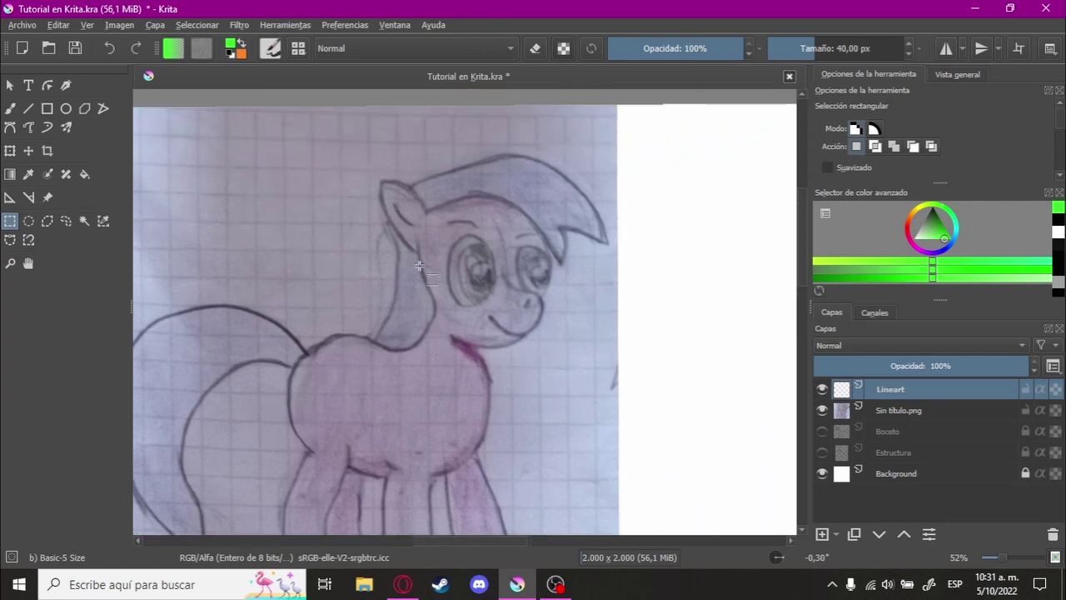
left_click_drag(419, 265, 428, 215)
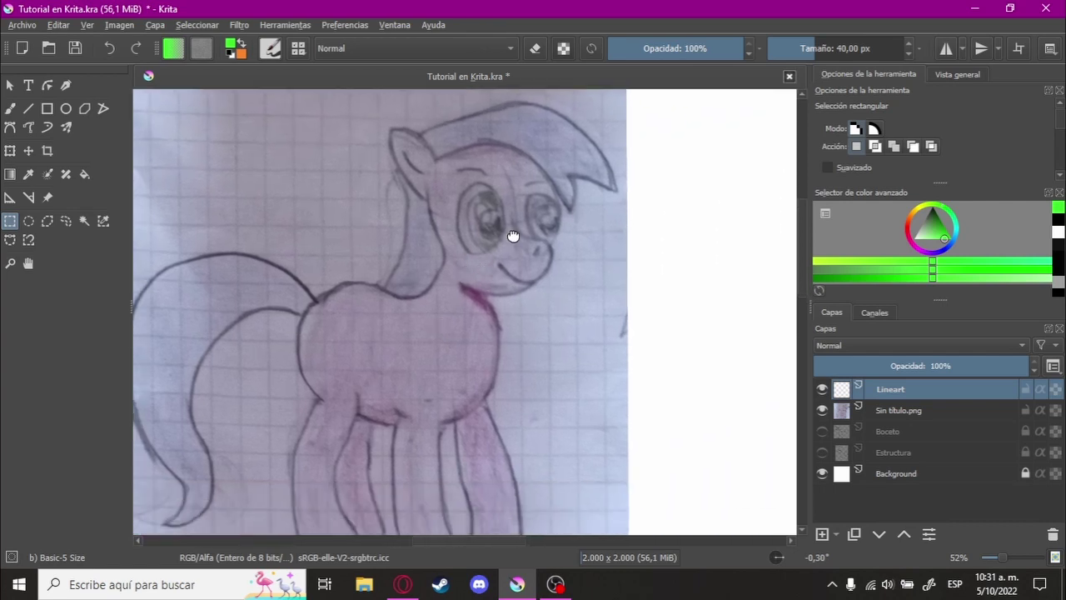
left_click_drag(513, 236, 518, 264)
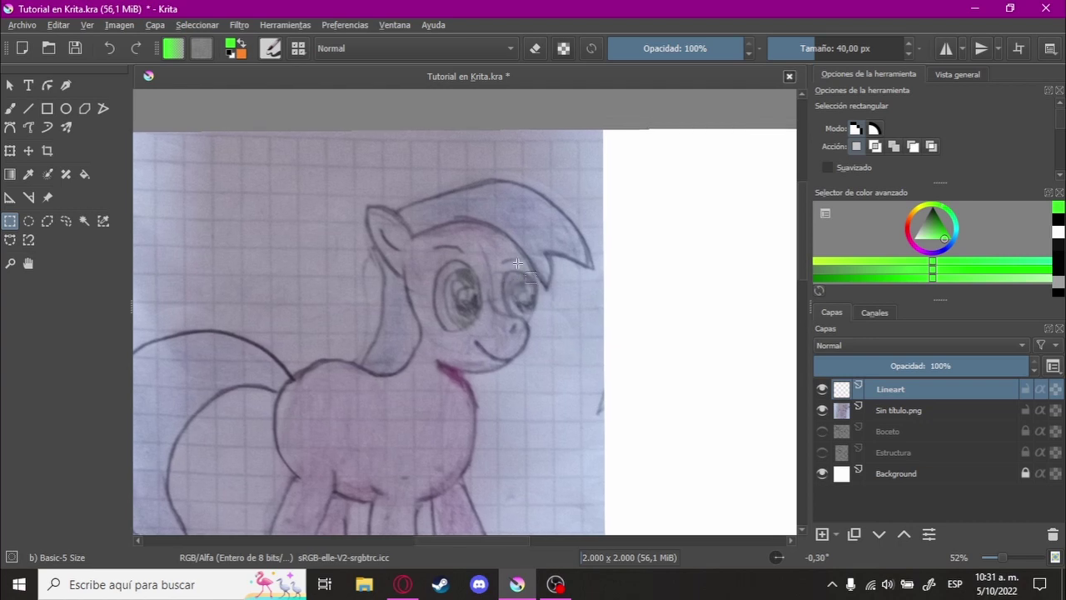
scroll(524, 258, "down", 2)
scroll(528, 266, "down", 2)
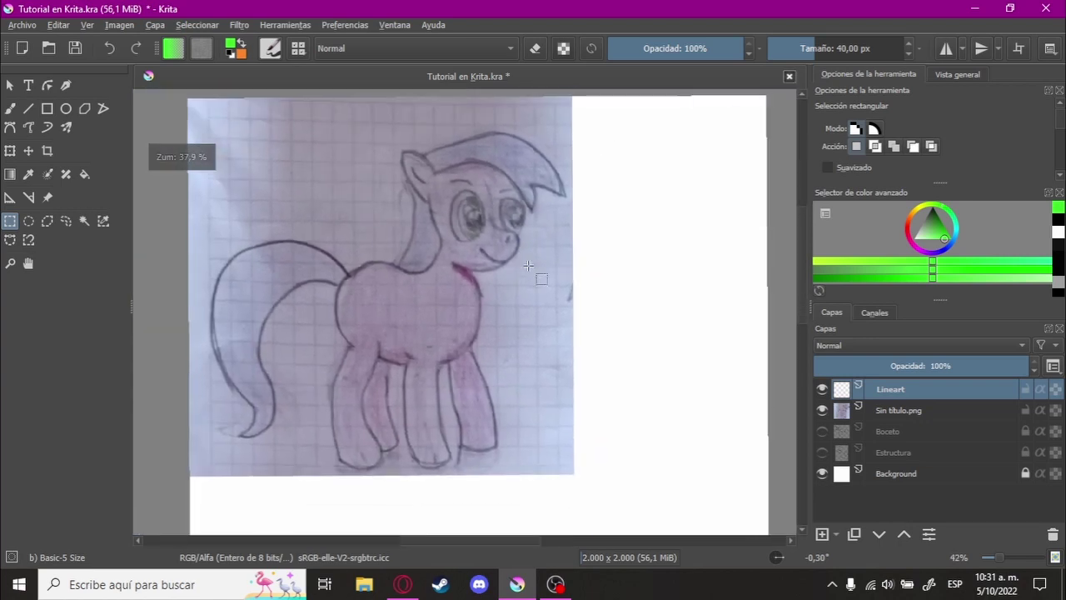
scroll(537, 282, "down", 2)
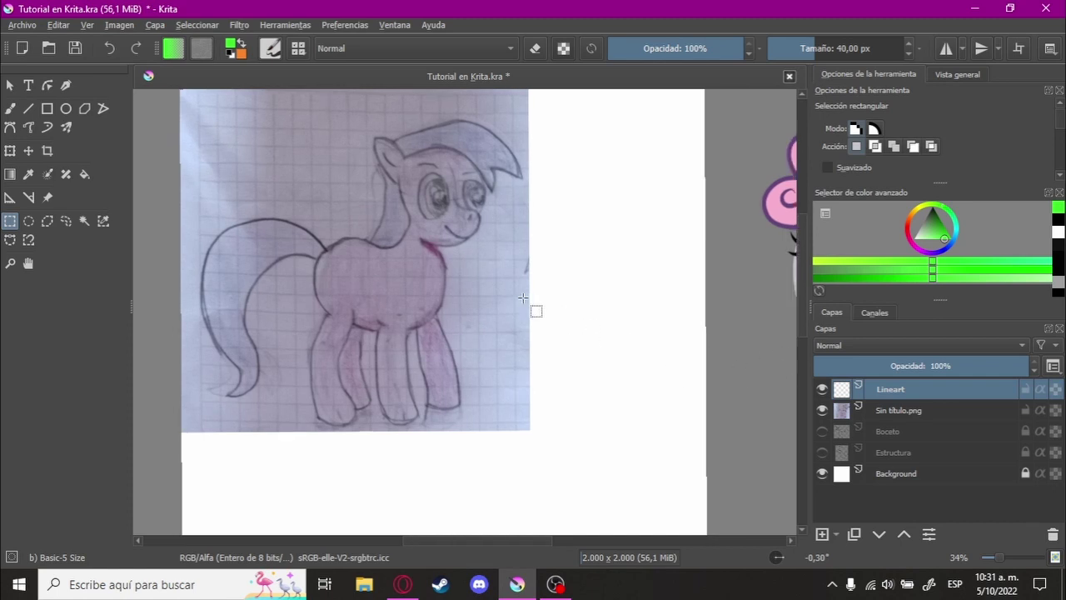
Step: Delete the Sin título.png layer, show Boceto, and select Lineart with the brush tool
left_click(958, 413)
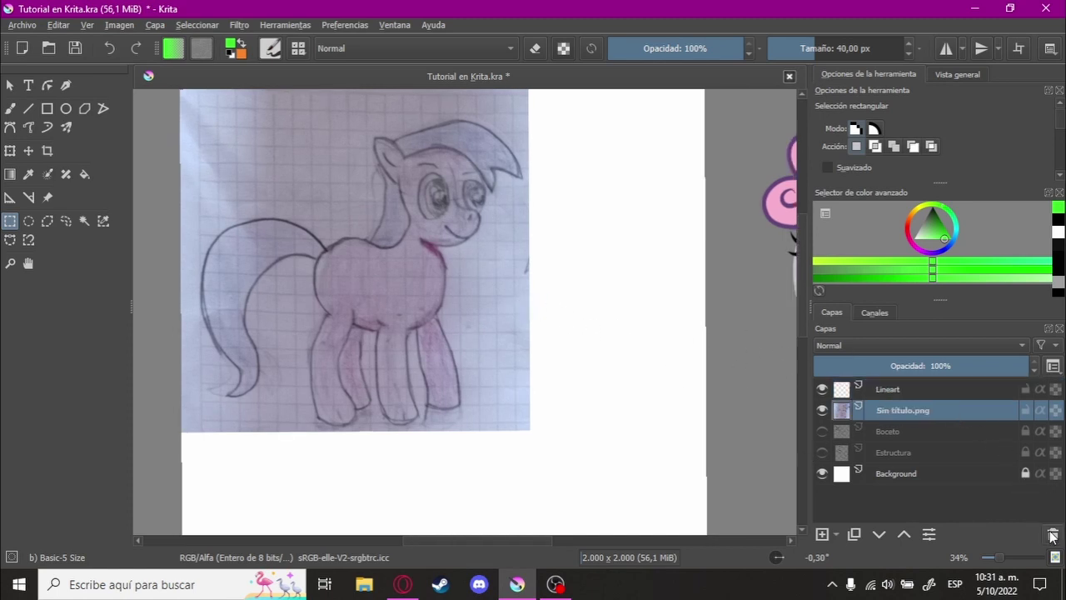
left_click(1052, 534)
left_click(823, 410)
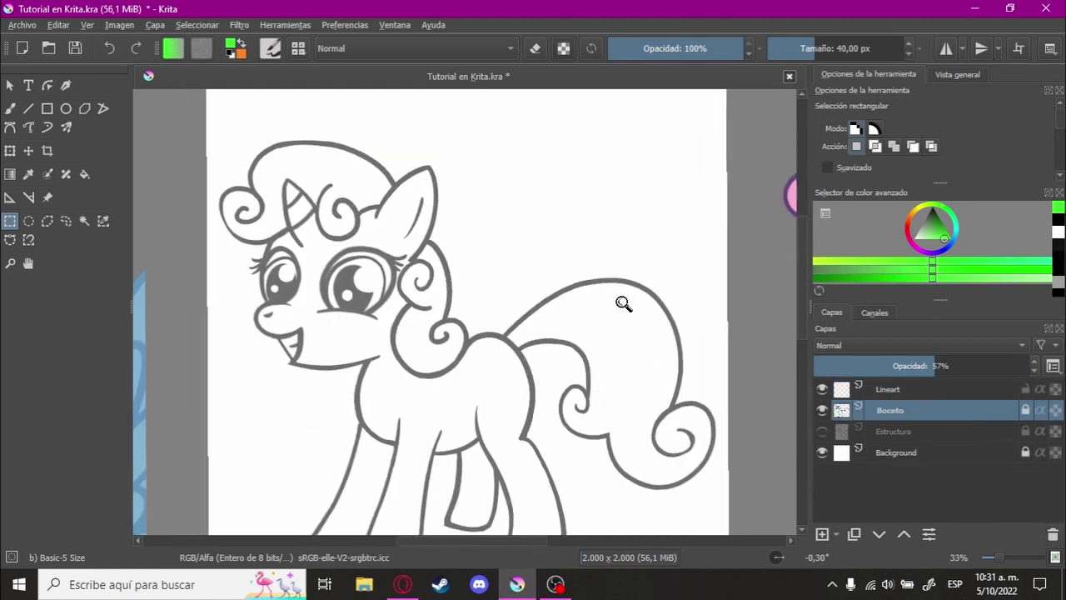
left_click(966, 389)
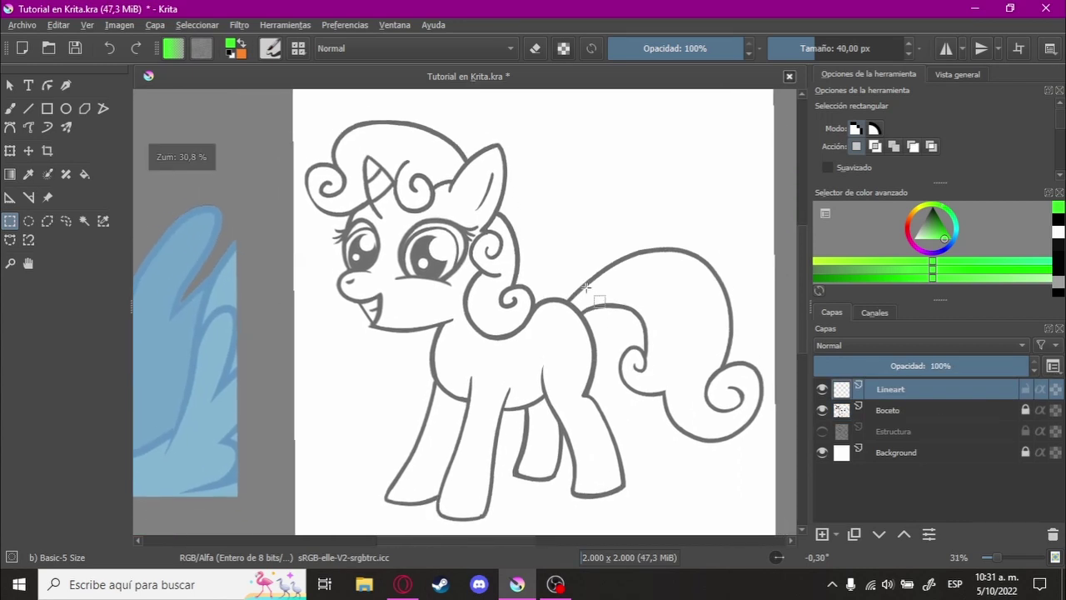
key("b")
scroll(554, 286, "up", 2)
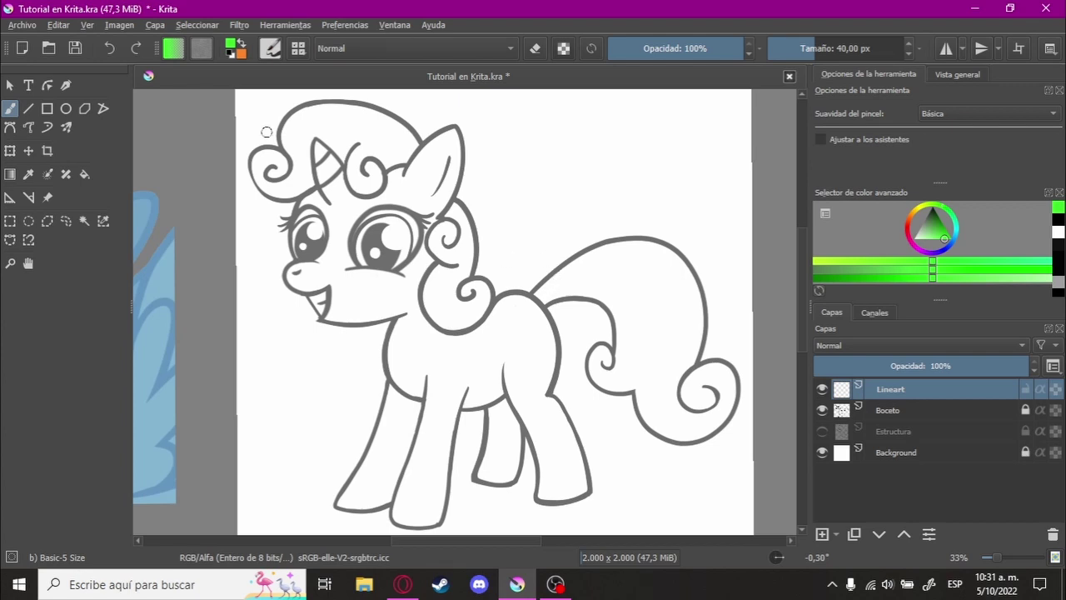
Step: Set the brush mask type to Gaussiano and turn off Suavizado antialiasing
left_click(270, 48)
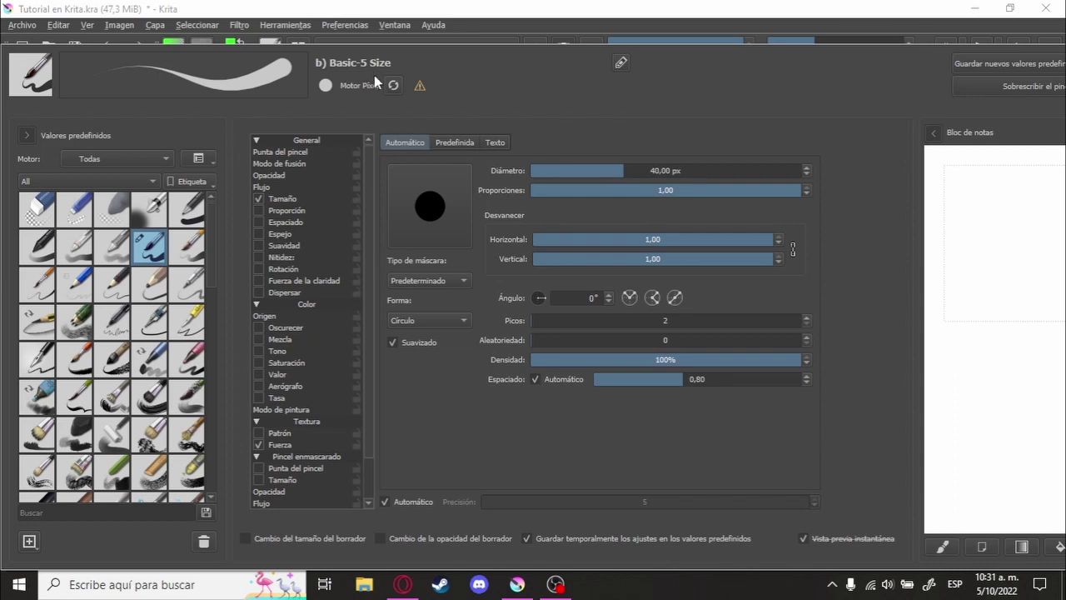
left_click(447, 280)
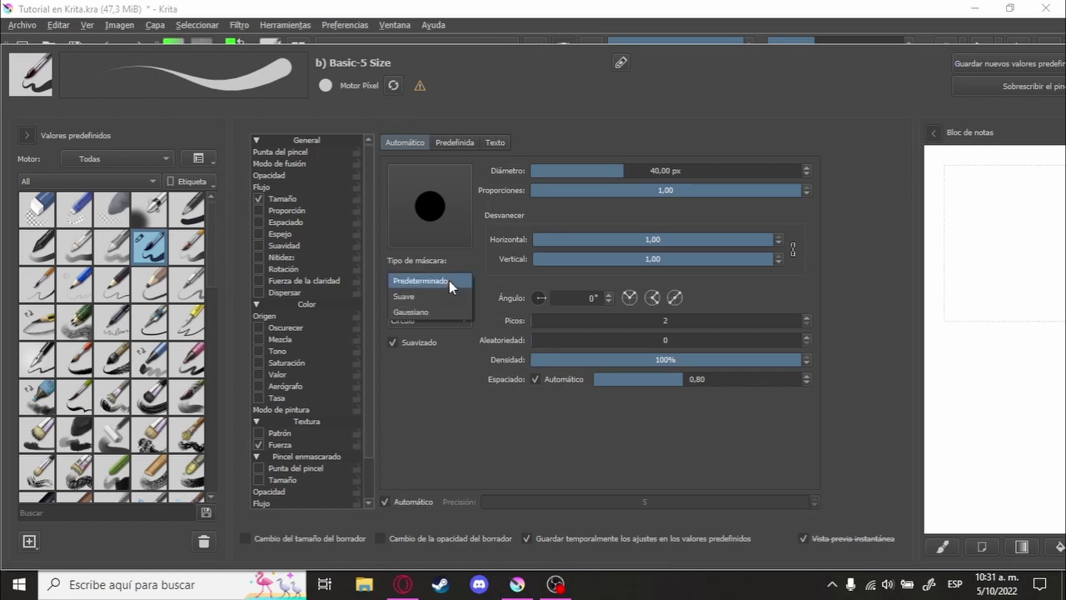
left_click(446, 311)
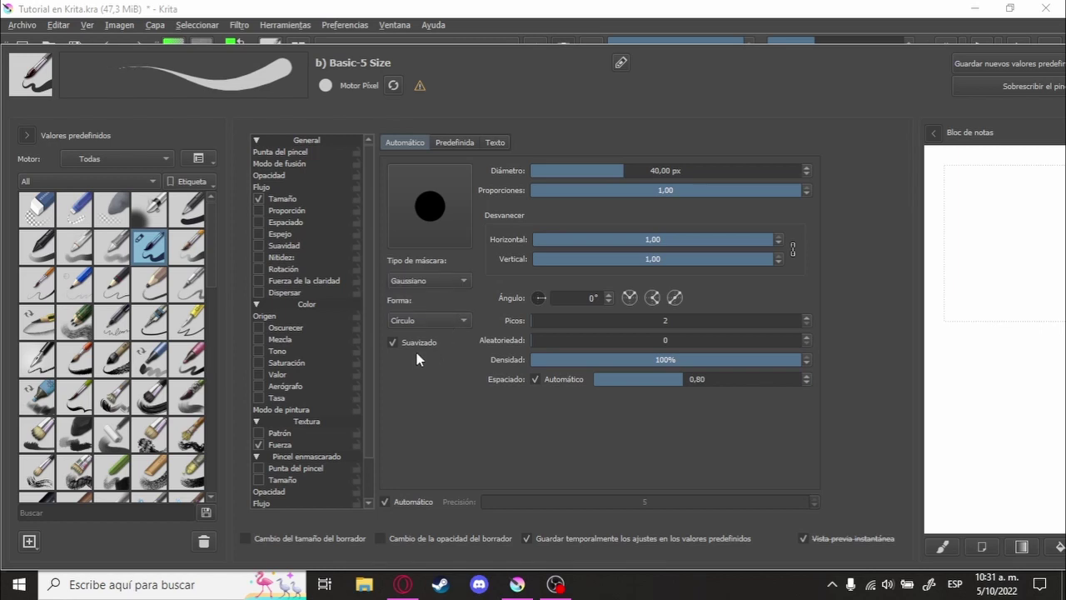
left_click(393, 343)
left_click(565, 20)
scroll(540, 181, "up", 2)
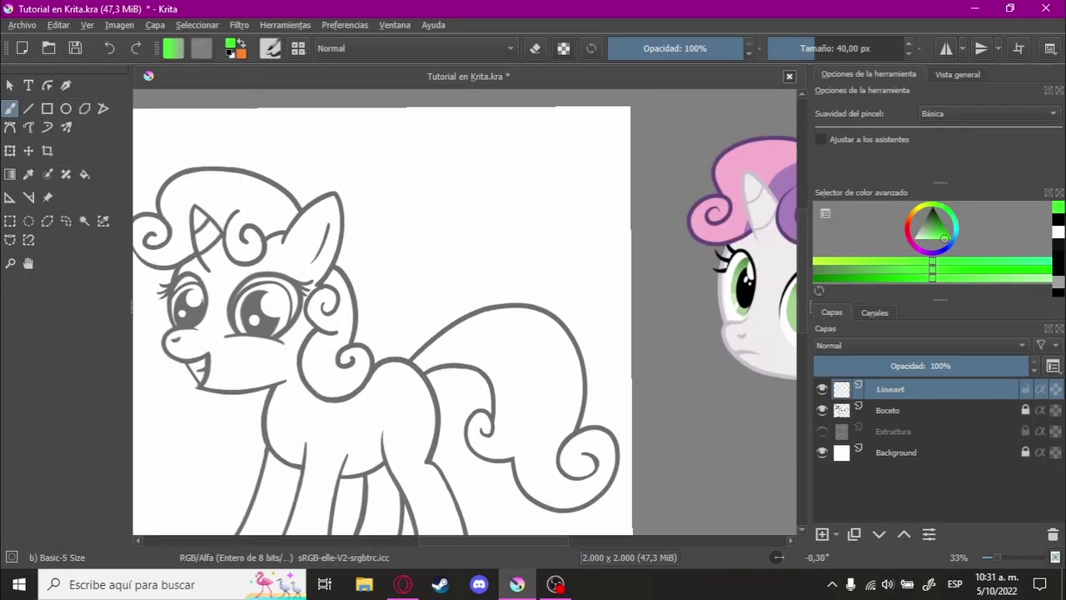
scroll(428, 264, "up", 2)
Step: Set the paint colour to black and draw a black test stroke in canvas-only mode
right_click(497, 254)
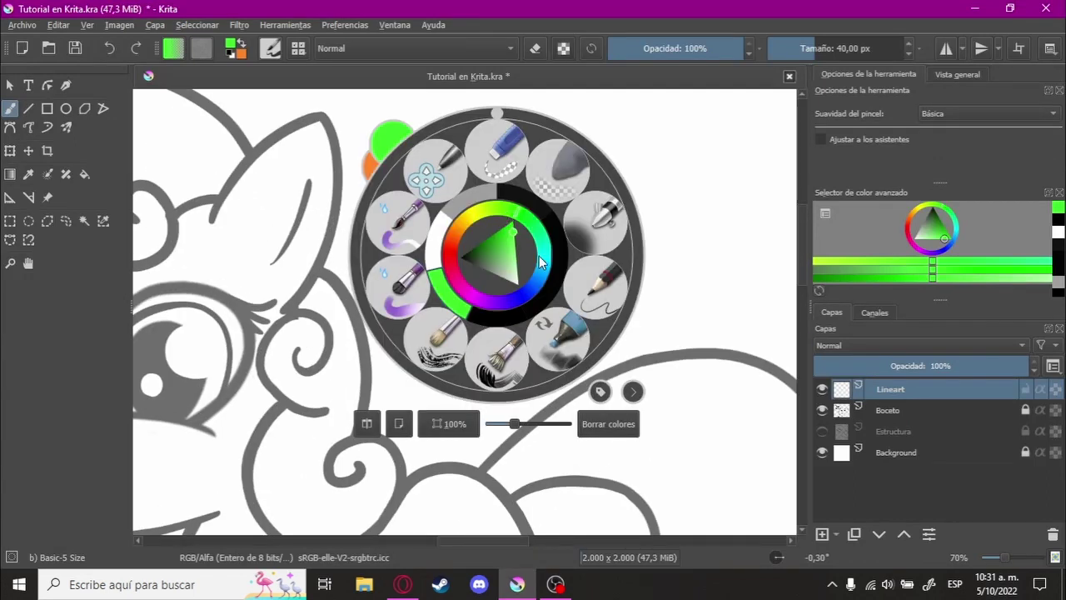
left_click(461, 265)
right_click(525, 260)
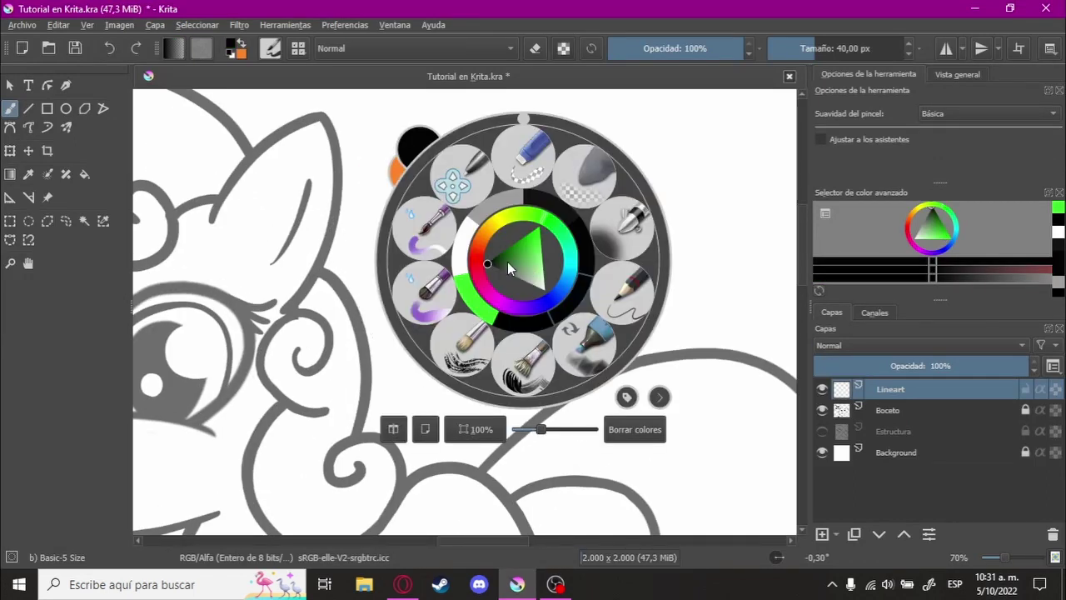
left_click(356, 286)
scroll(411, 283, "up", 2)
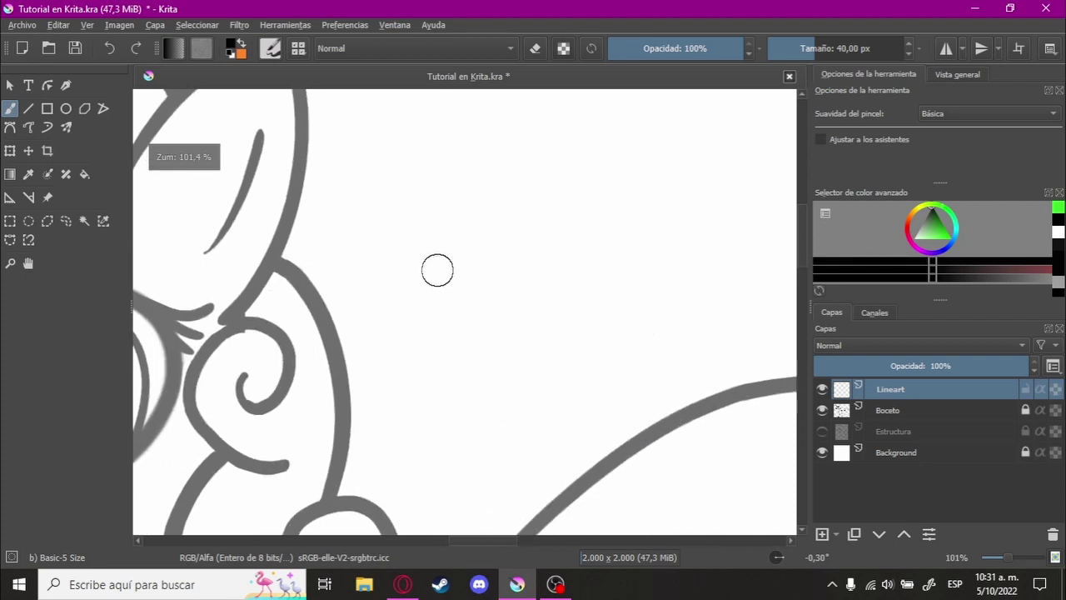
key("Tab")
left_click_drag(325, 273, 670, 242)
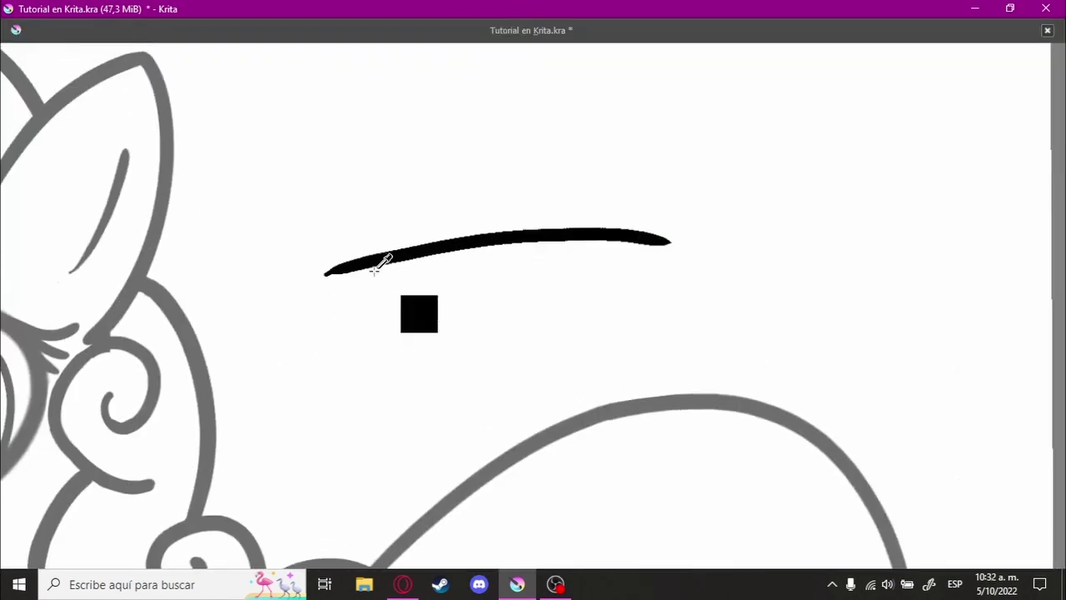
scroll(381, 261, "up", 5)
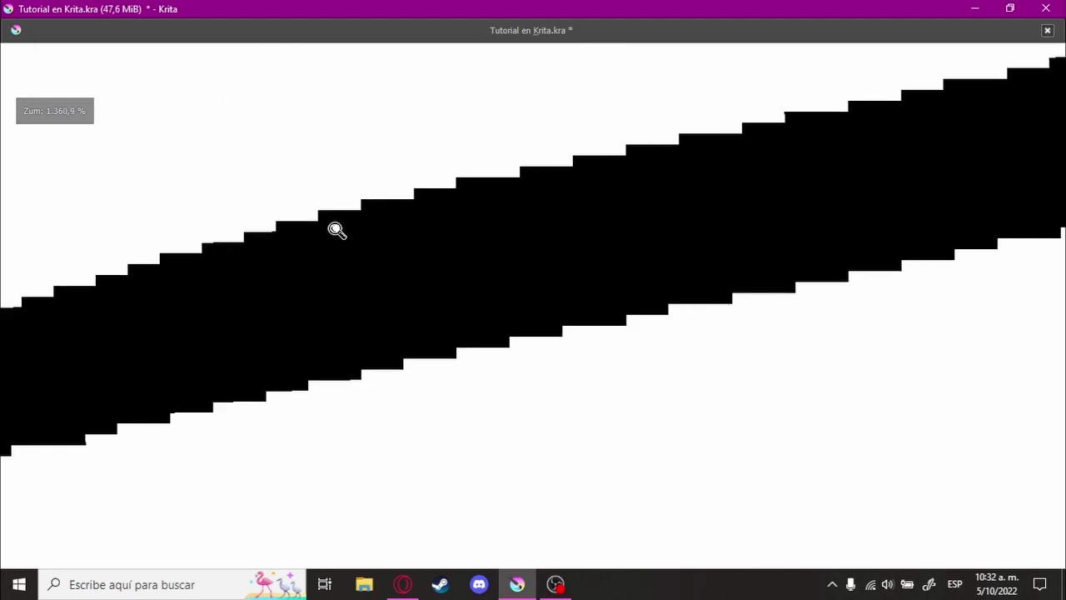
left_click_drag(337, 230, 388, 312)
Step: Draw a green test stroke on Lineart and restore the full interface
right_click(457, 263)
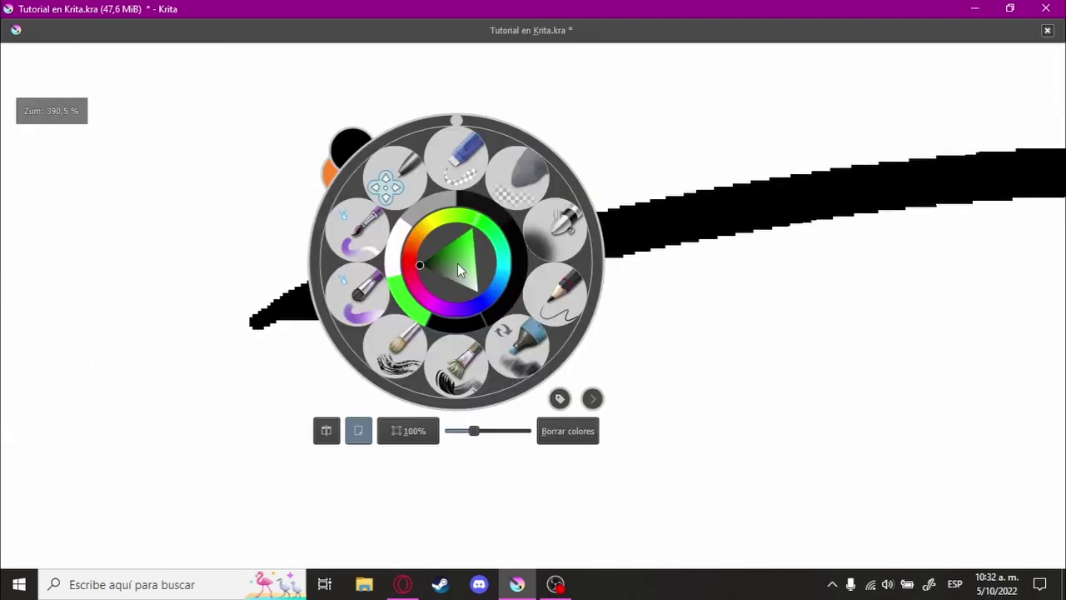
left_click(567, 237)
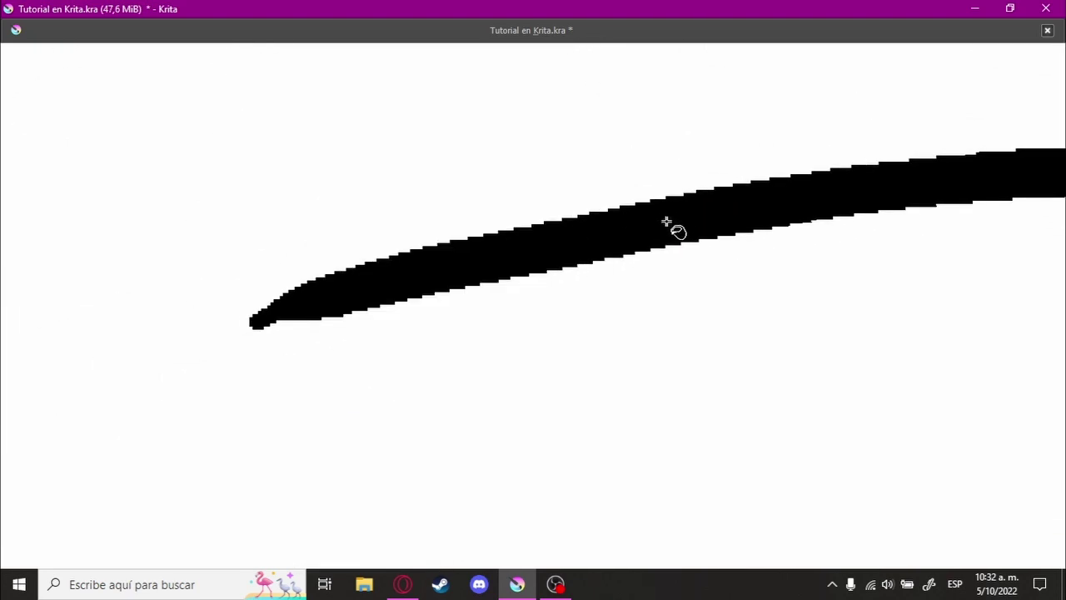
mouse_move(722, 216)
left_mouse_down()
mouse_move(495, 350)
mouse_move(524, 296)
mouse_move(497, 252)
mouse_move(407, 325)
mouse_move(551, 272)
mouse_move(479, 352)
mouse_move(505, 284)
left_mouse_up()
key("Tab")
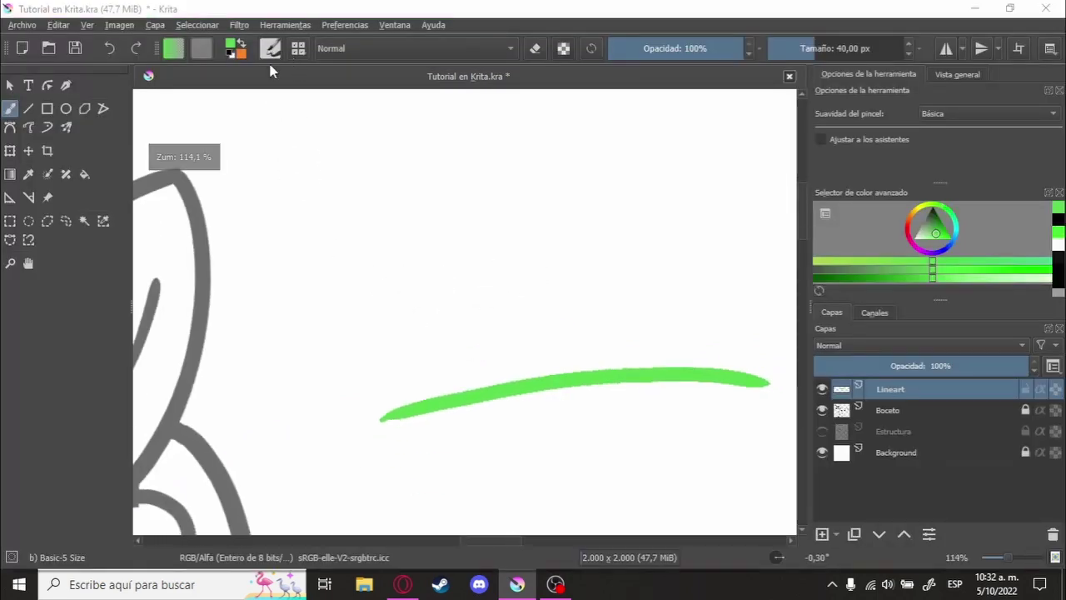
Step: Draw a second green test stroke above the first and switch to canvas-only mode
left_click(271, 48)
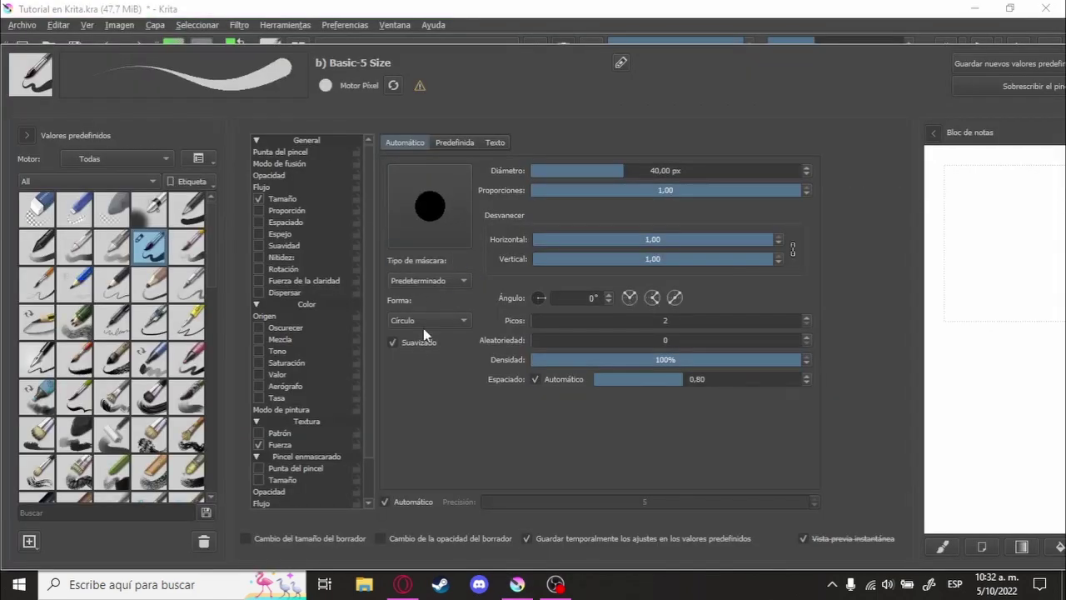
left_click(591, 7)
left_click_drag(374, 195, 335, 159)
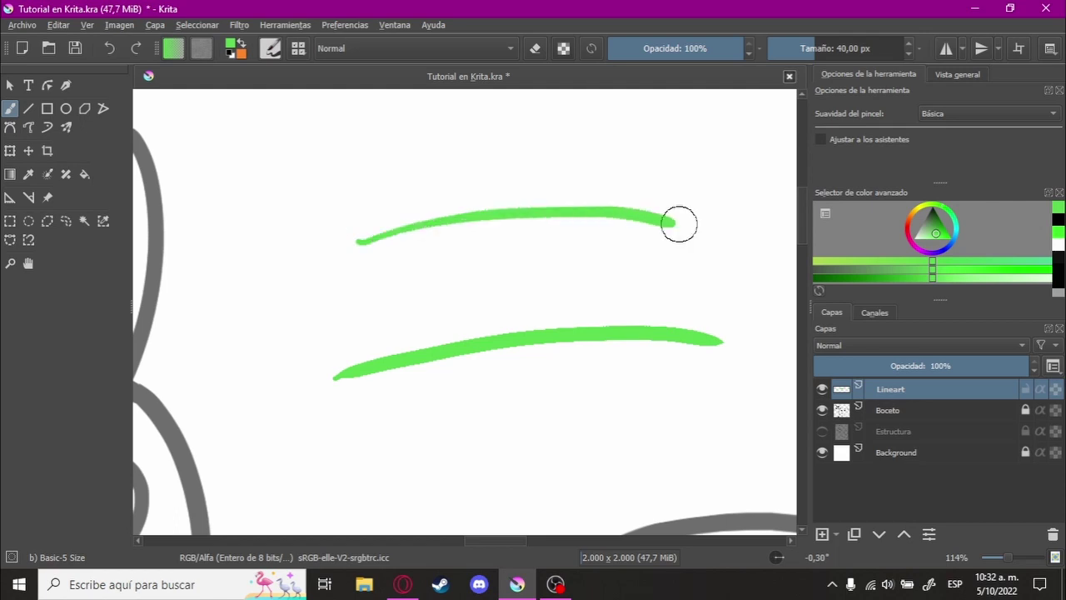
scroll(492, 198, "up", 3)
scroll(471, 228, "up", 2)
scroll(490, 283, "up", 2)
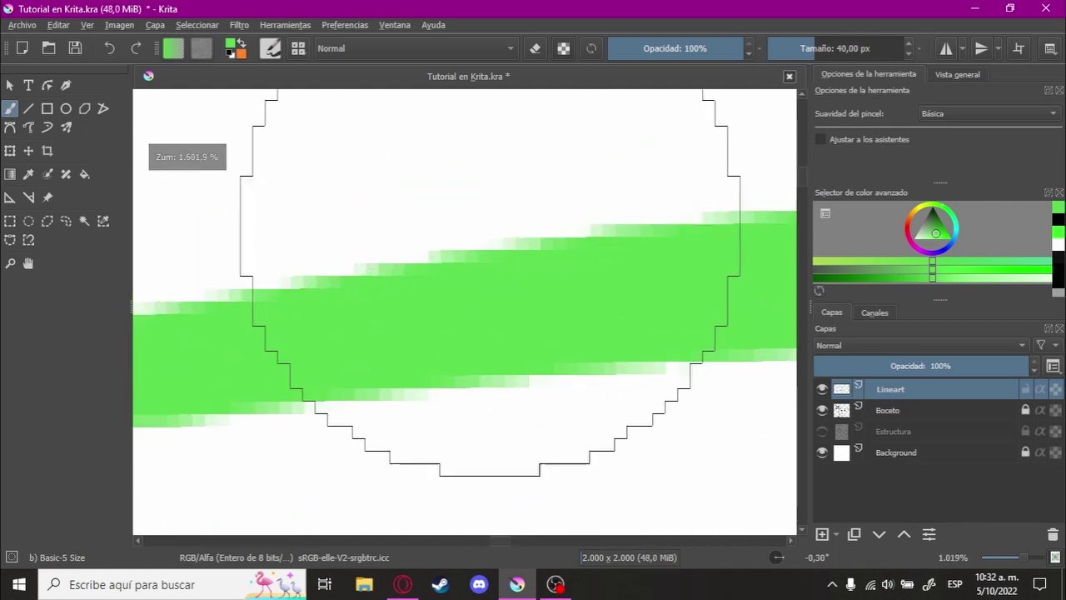
key("Tab")
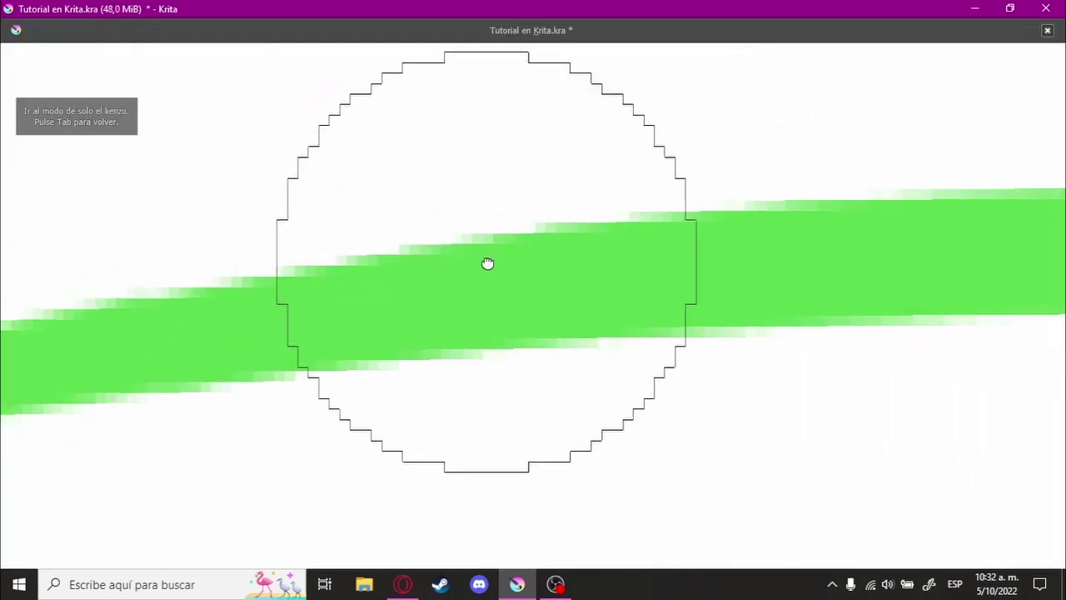
Step: Pick an olive paint colour and refill the green test stroke with it
right_click(488, 255)
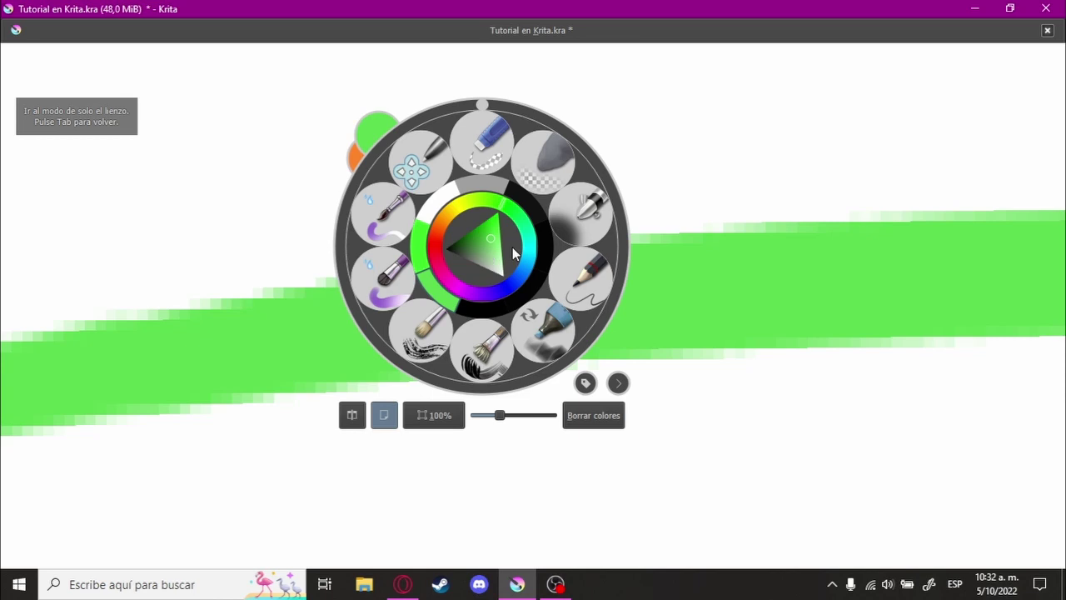
left_click(457, 230)
left_click(436, 325)
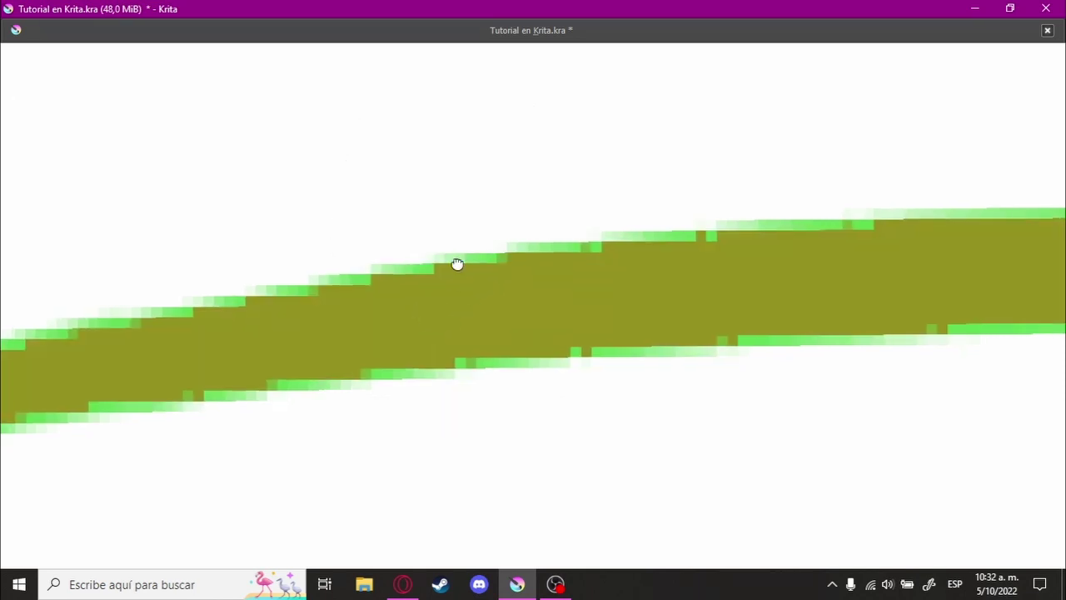
scroll(636, 261, "down", 3)
scroll(636, 261, "down", 2)
scroll(619, 174, "up", 3)
scroll(471, 228, "up", 2)
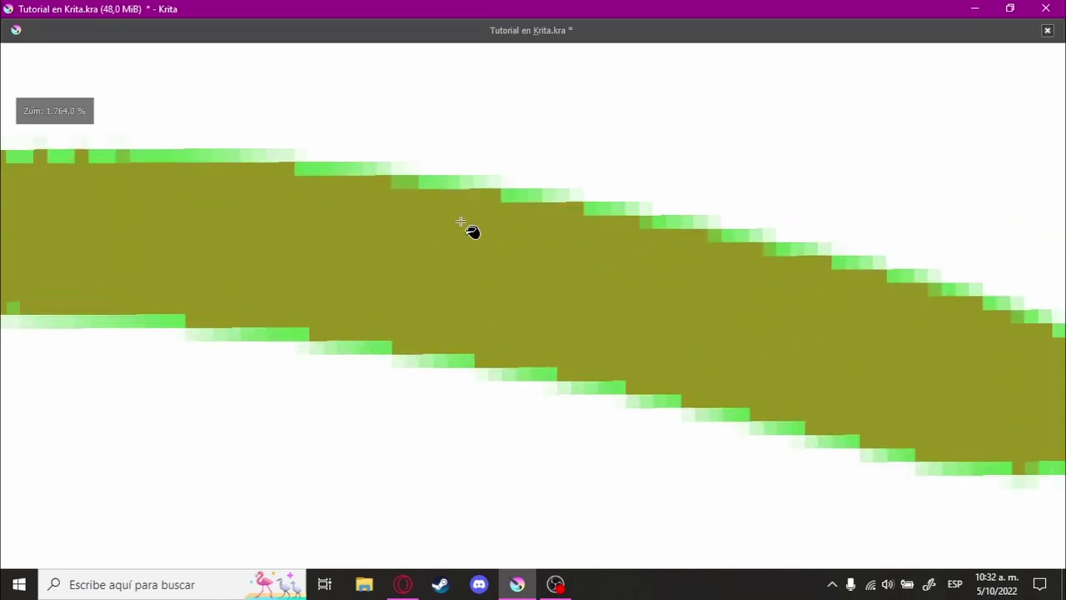
scroll(554, 200, "down", 3)
scroll(552, 265, "up", 3)
scroll(569, 233, "up", 2)
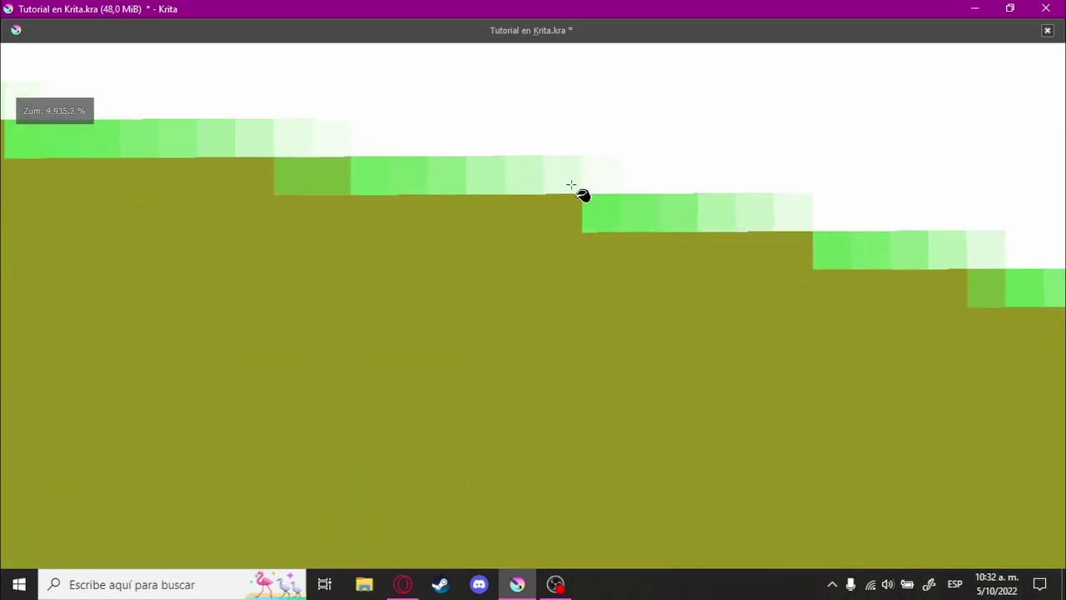
Step: Undo the test strokes and bring back the full interface
scroll(613, 207, "down", 3)
scroll(452, 262, "down", 2)
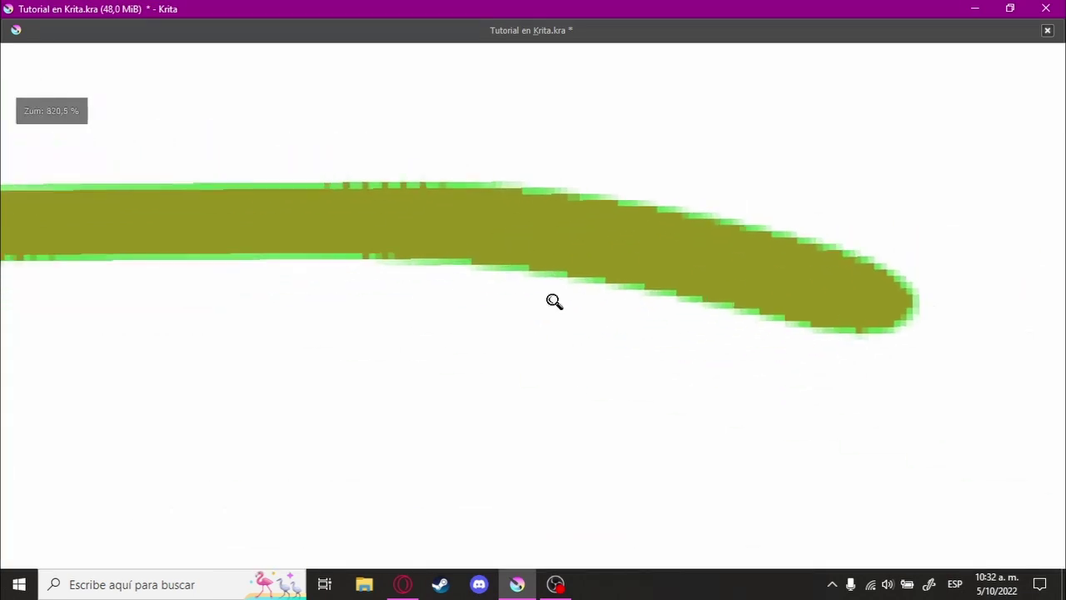
scroll(552, 297, "down", 1)
scroll(509, 314, "down", 1)
scroll(500, 263, "down", 2)
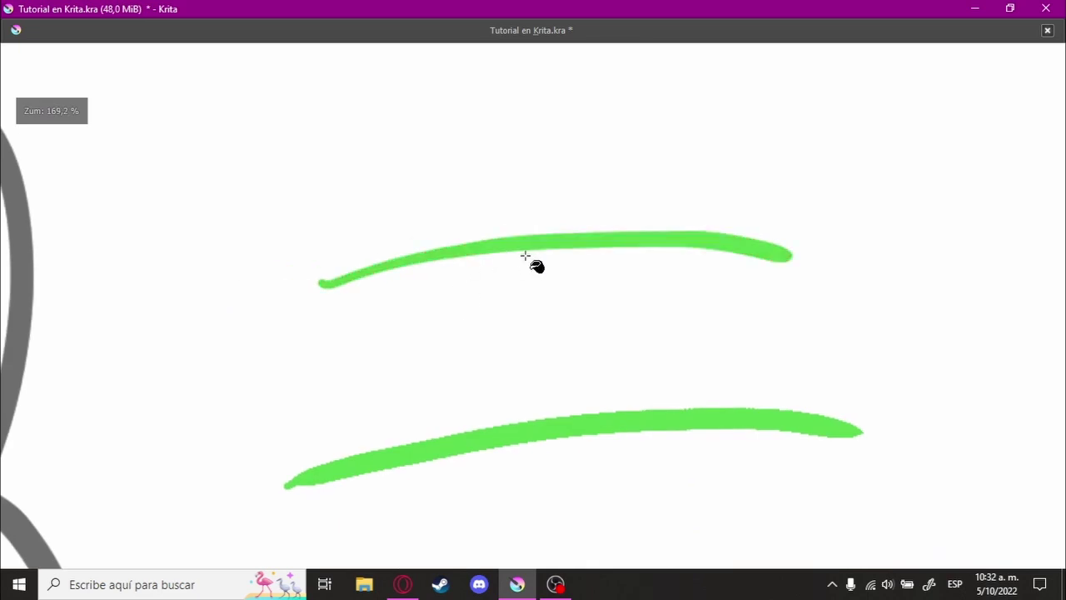
key("ctrl+z")
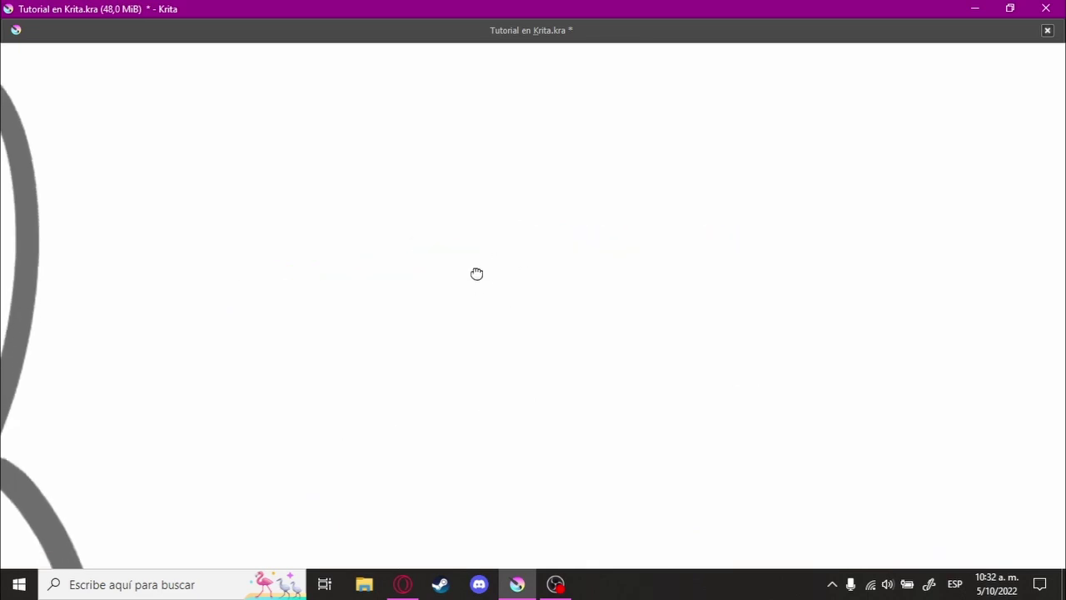
scroll(476, 274, "down", 3)
key("Tab")
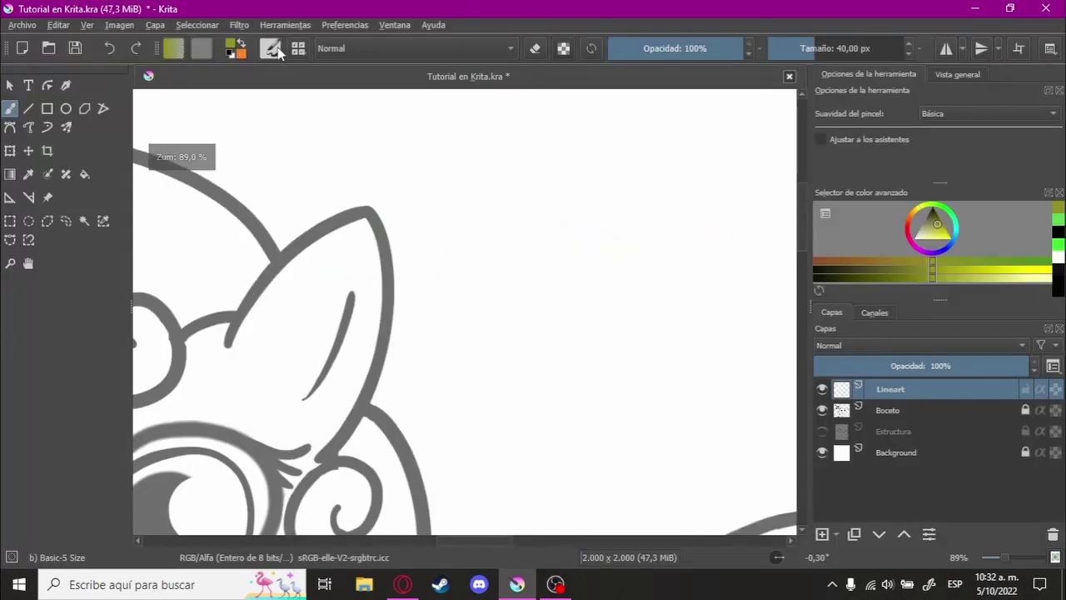
Step: Check the mask type, set brush size 35 px, Boceto opacity 57%, then canvas-only mode
left_click(277, 50)
left_click(462, 283)
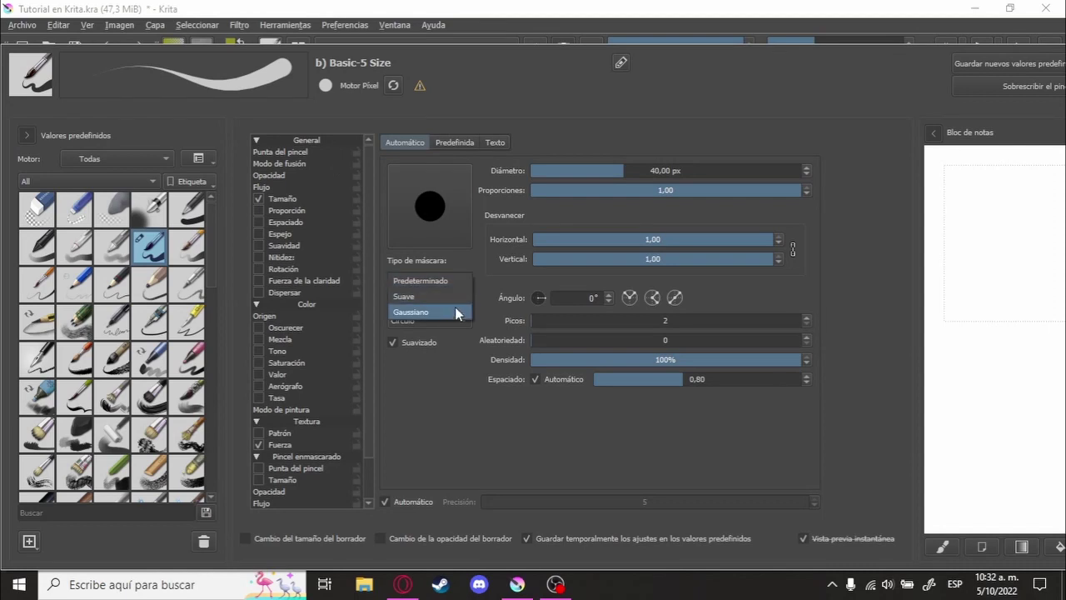
left_click(523, 17)
scroll(559, 248, "down", 5)
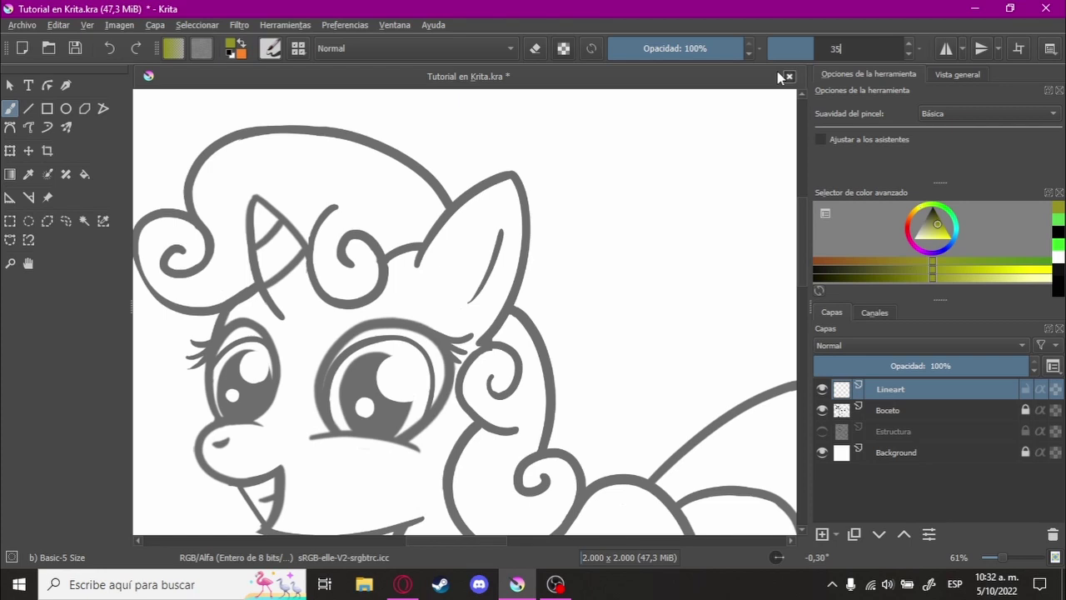
scroll(499, 341, "up", 2)
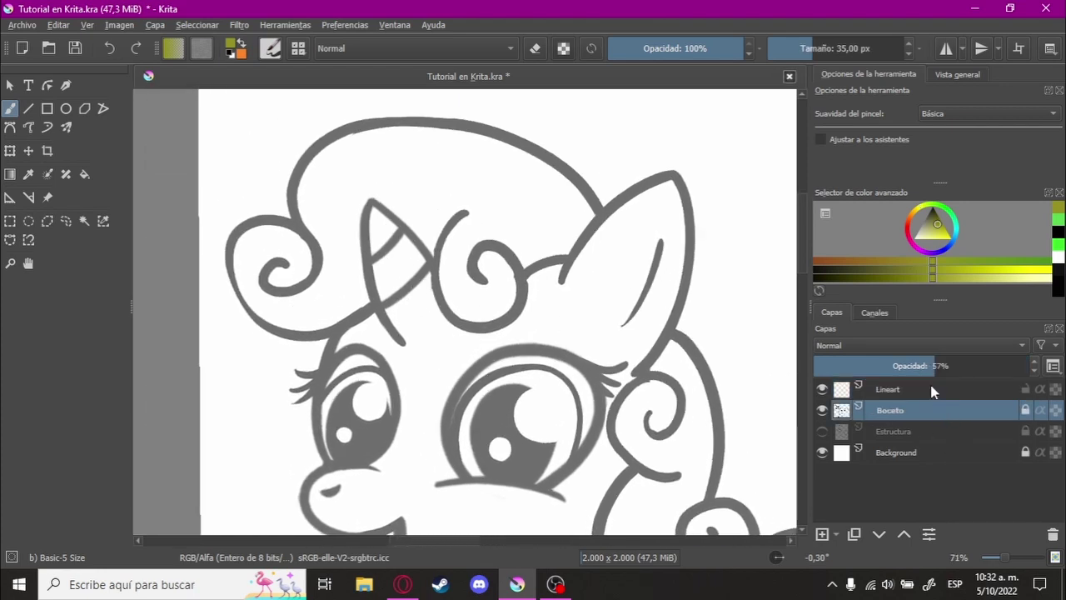
key("Tab")
scroll(542, 257, "up", 3)
scroll(533, 324, "up", 3)
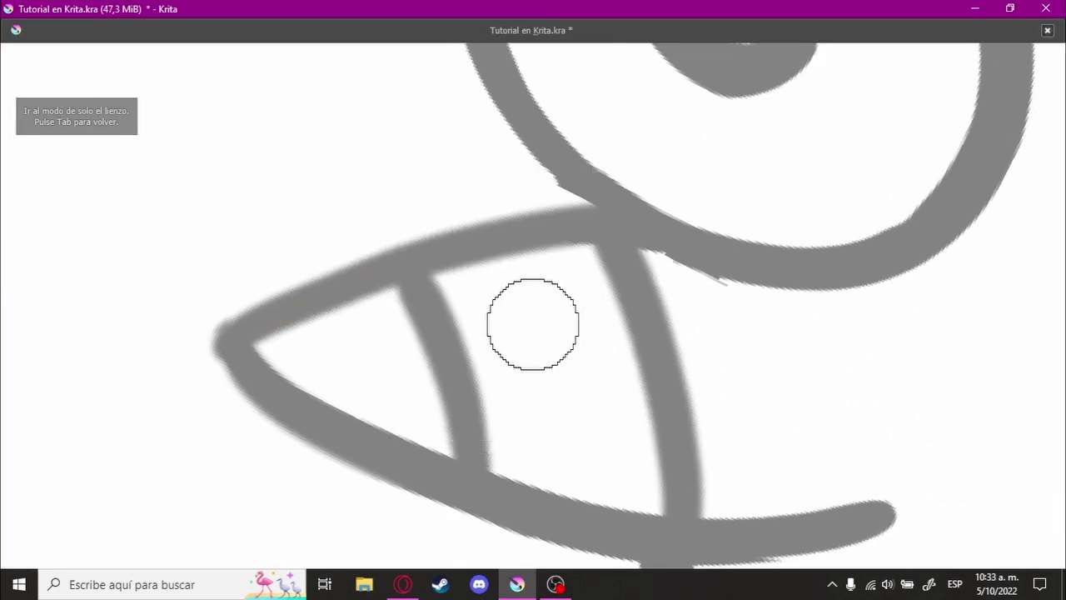
Step: Ink the horn's outline and its upper and lower bands in black, tilting the view as needed
key("4")
key("4")
left_click_drag(281, 281, 908, 162)
scroll(524, 167, "up", 3)
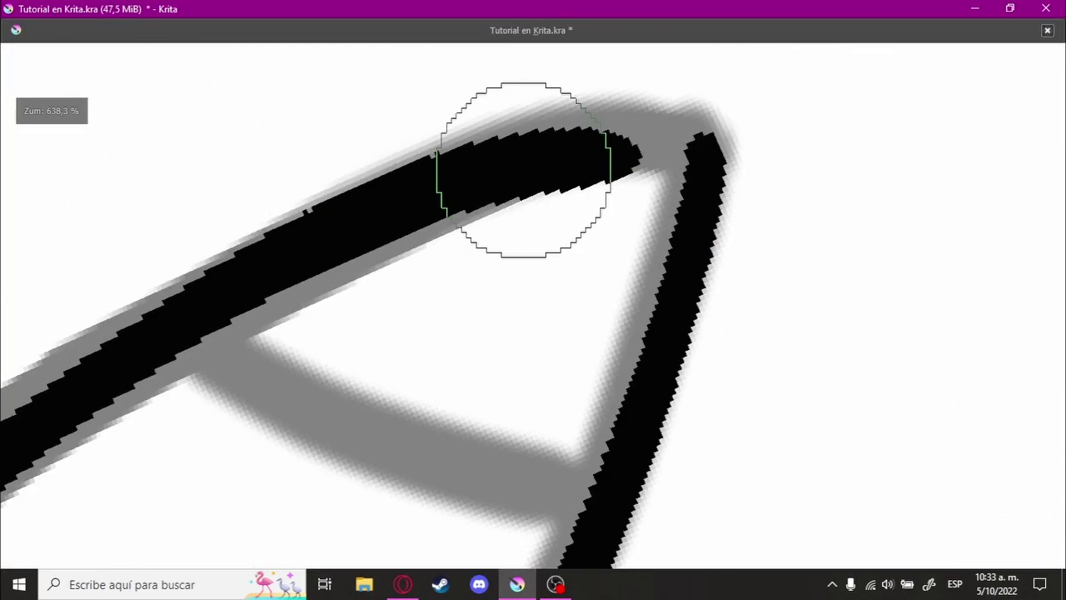
scroll(696, 208, "up", 2)
scroll(695, 208, "down", 3)
key("5")
left_click_drag(428, 262, 833, 275)
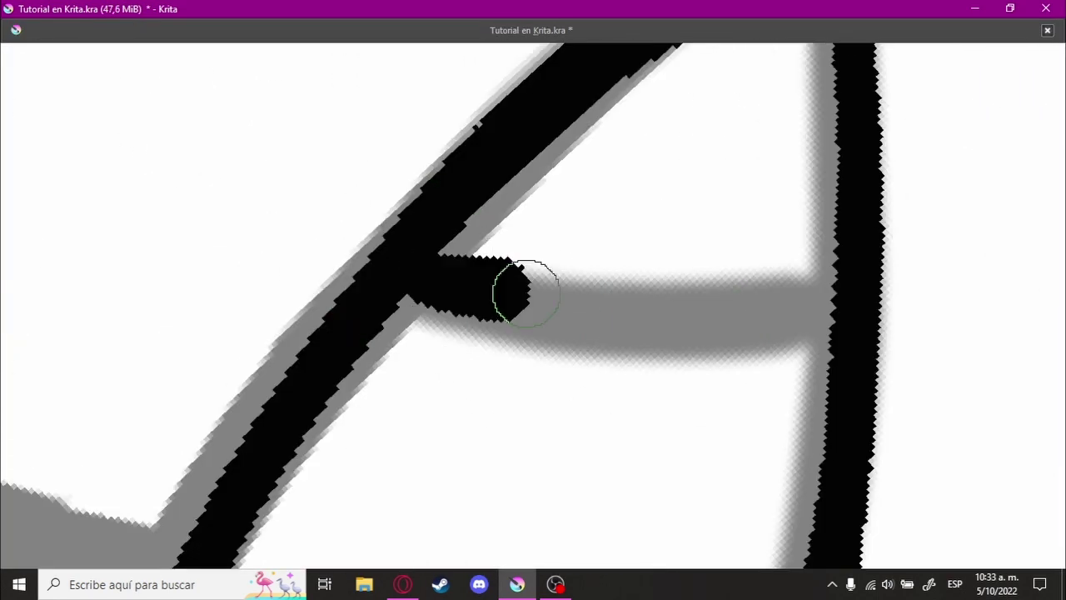
scroll(833, 275, "up", 2)
scroll(690, 191, "down", 4)
mouse_move(333, 281)
left_mouse_down()
mouse_move(552, 317)
mouse_move(899, 310)
left_mouse_up()
scroll(564, 300, "up", 2)
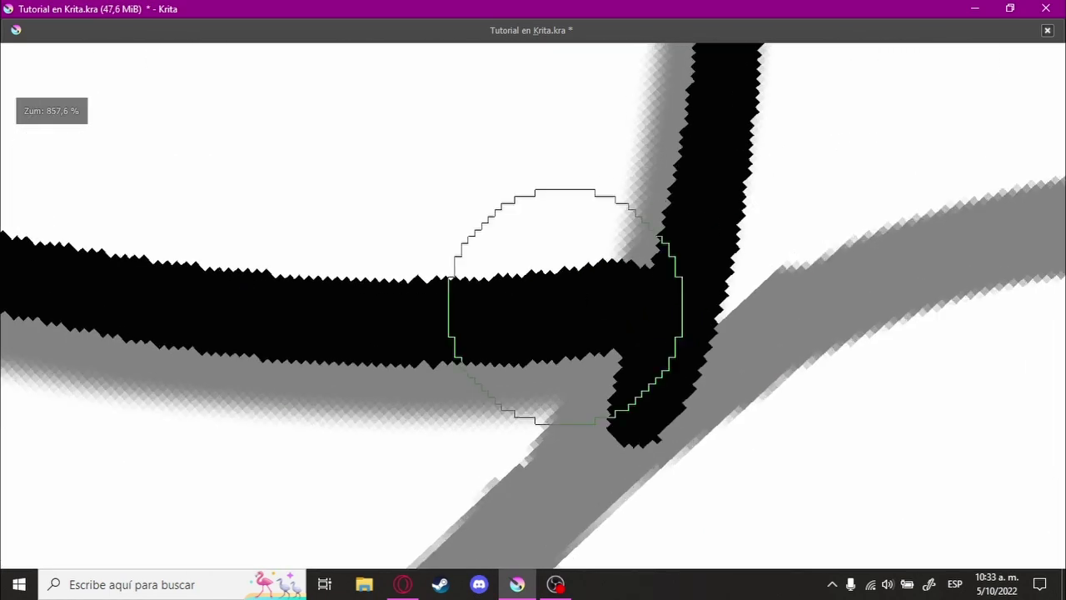
scroll(622, 317, "down", 4)
scroll(622, 316, "down", 4)
scroll(691, 278, "up", 4)
Step: Trace the lower and upper grey curves and the short grey stroke in black
left_click_drag(374, 309, 238, 476)
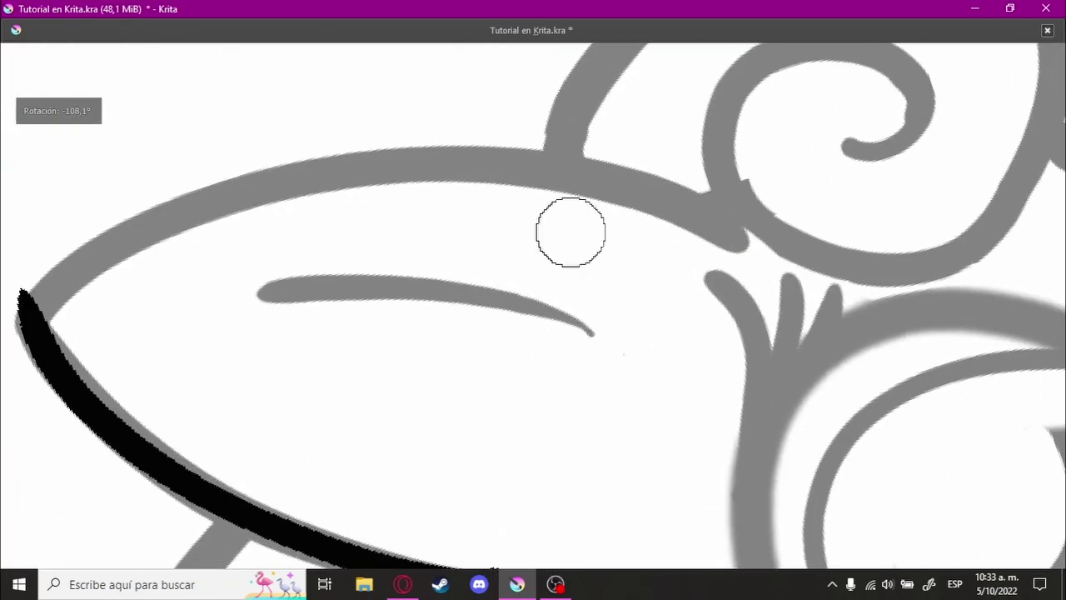
scroll(572, 231, "down", 1)
left_click_drag(247, 310, 892, 179)
scroll(411, 221, "up", 2)
scroll(416, 256, "up", 2)
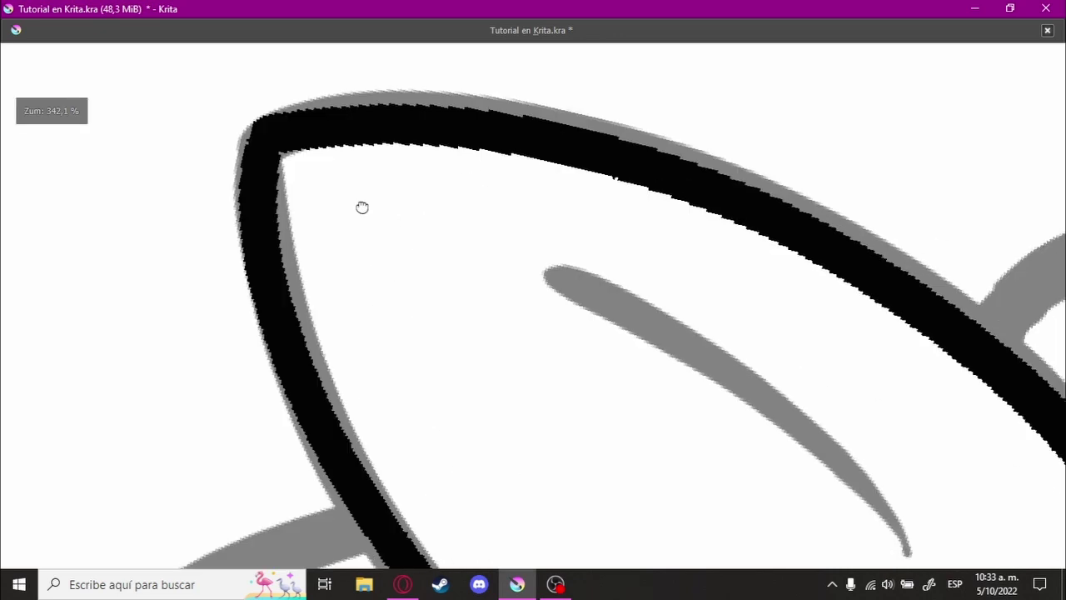
mouse_move(361, 206)
left_mouse_down()
mouse_move(281, 343)
mouse_move(350, 317)
left_mouse_up()
left_click_drag(368, 225, 832, 255)
scroll(379, 220, "down", 3)
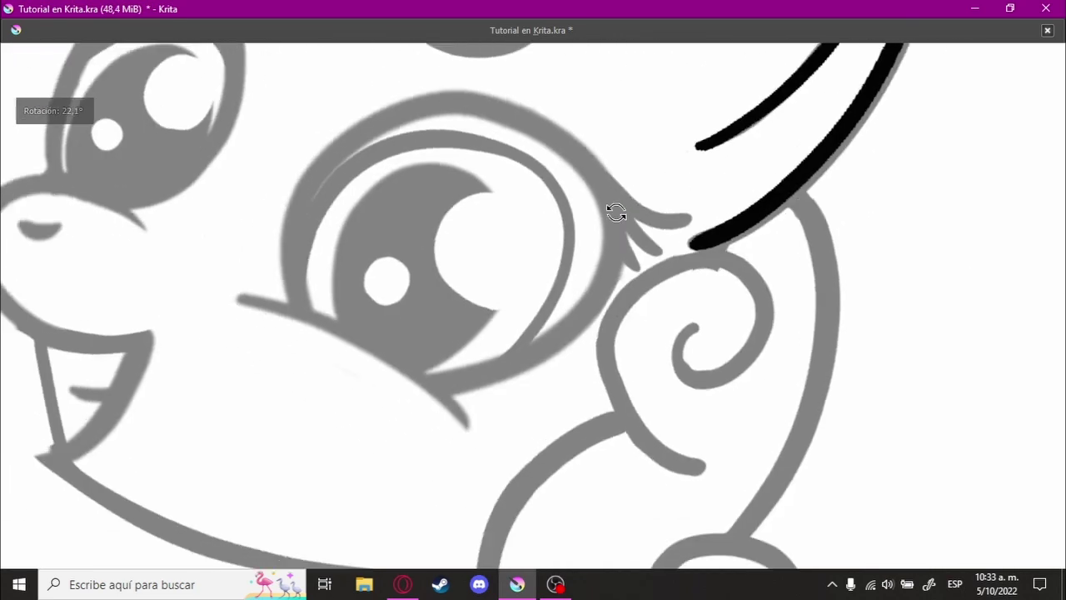
scroll(617, 217, "up", 3)
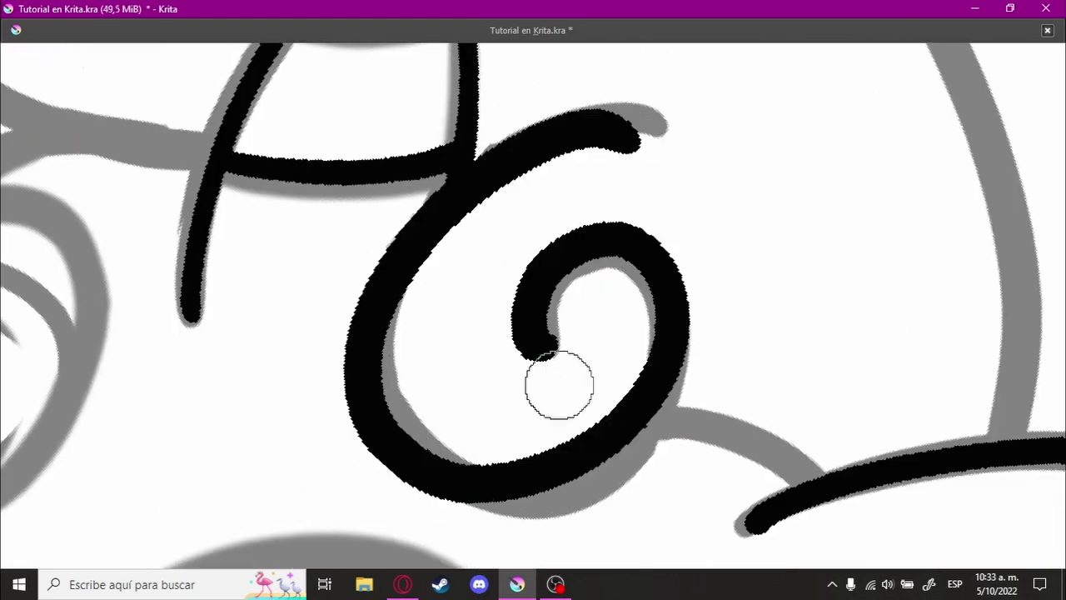
scroll(638, 317, "up", 5)
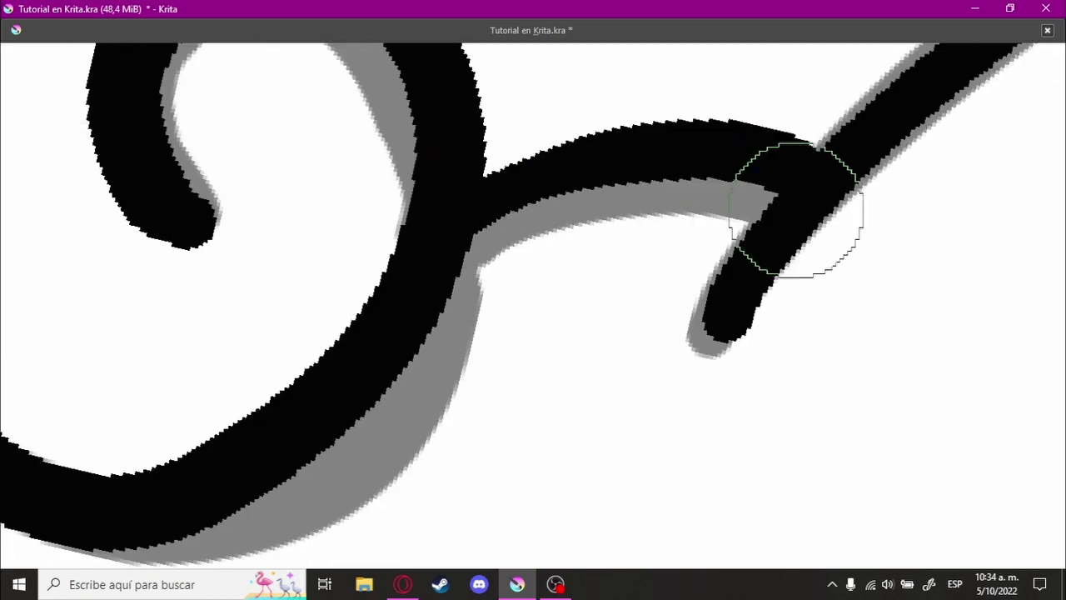
scroll(796, 208, "down", 5)
scroll(623, 285, "up", 5)
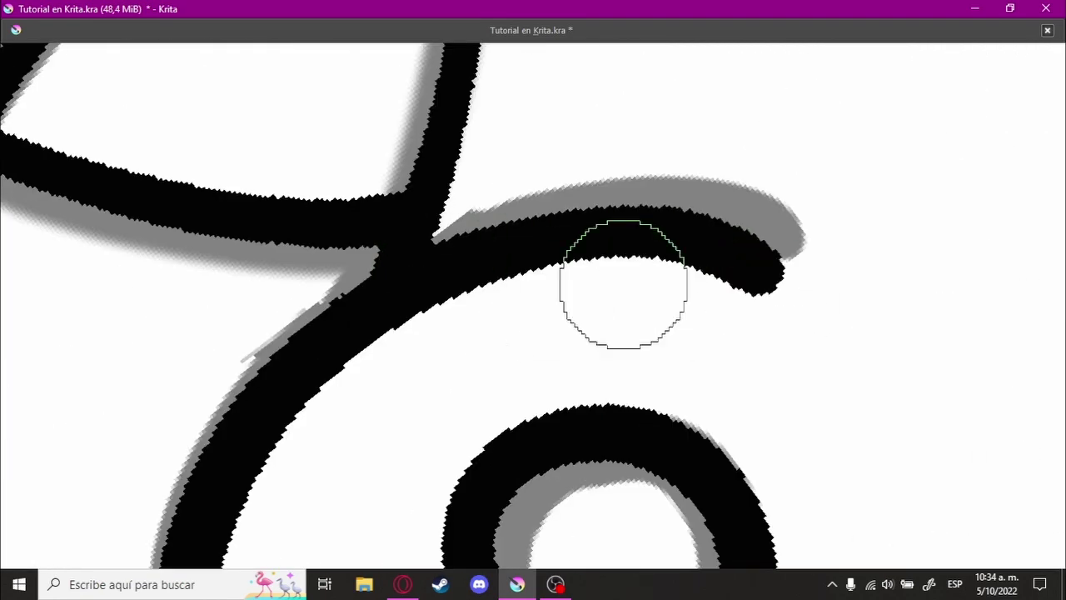
scroll(586, 322, "down", 5)
scroll(591, 262, "up", 3)
scroll(483, 295, "down", 3)
Step: Ink a mane curl swirl, redrawing it after an undo, plus another mane curve
left_click_drag(384, 239, 439, 163)
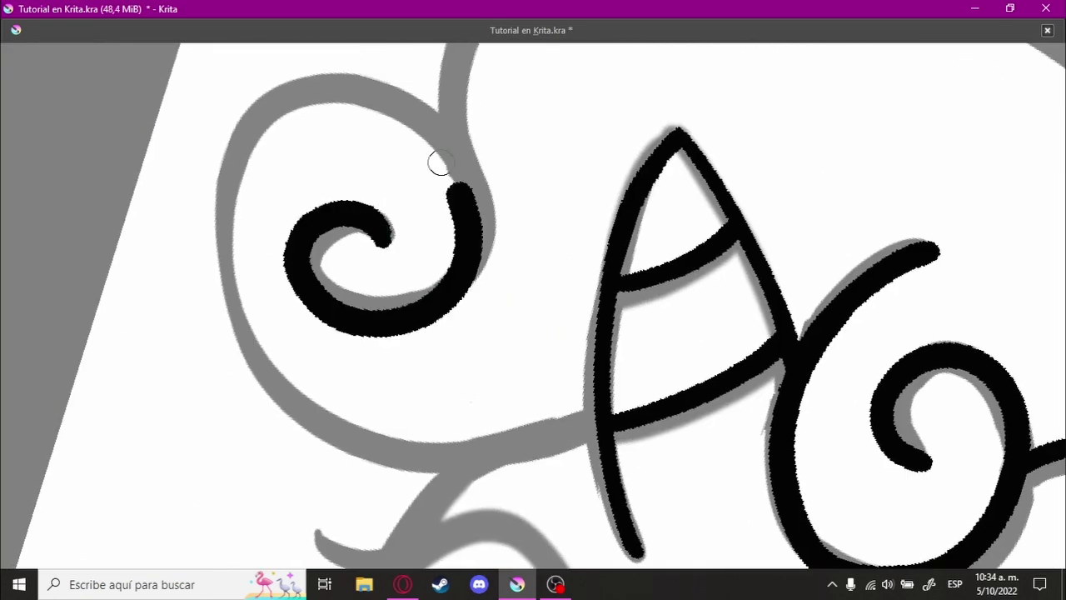
key("ctrl+z")
scroll(386, 233, "down", 2)
scroll(591, 357, "down", 3)
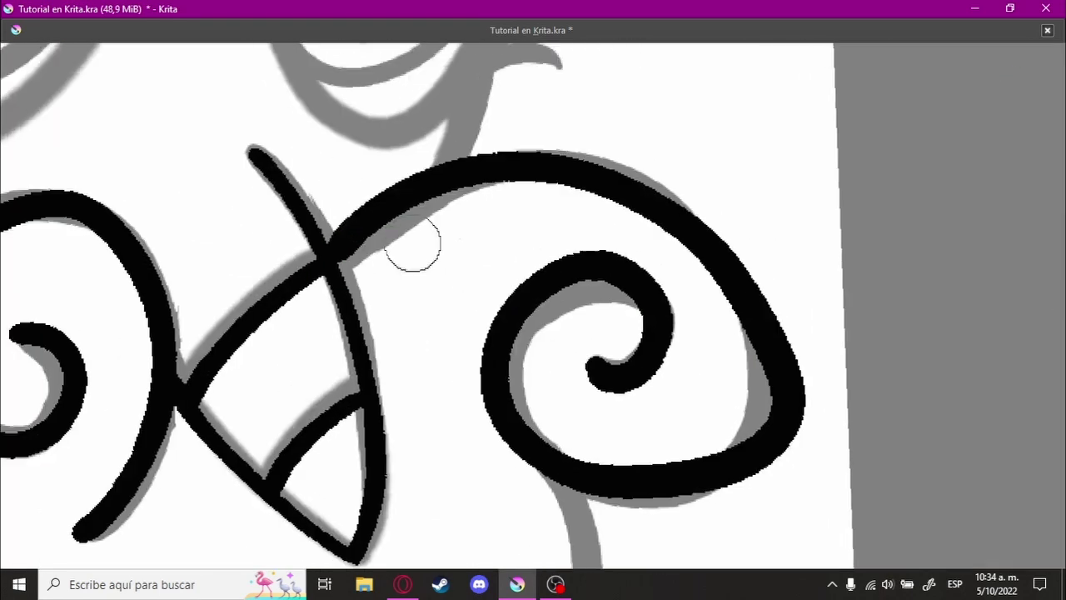
scroll(416, 238, "up", 3)
scroll(452, 299, "up", 2)
left_click_drag(451, 299, 746, 296)
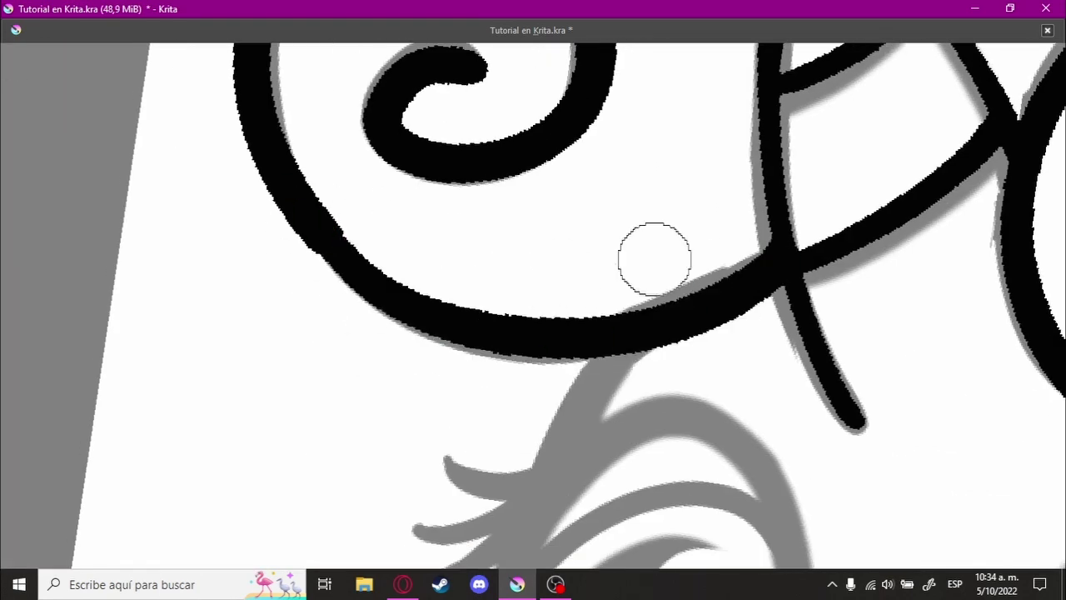
scroll(655, 259, "up", 3)
scroll(533, 250, "down", 3)
scroll(592, 371, "up", 2)
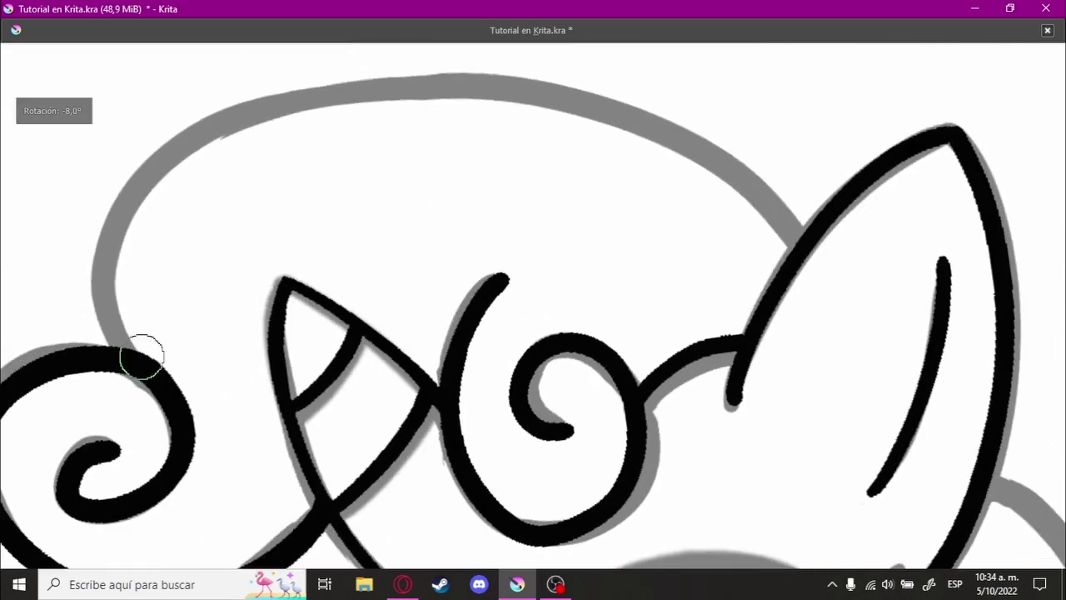
left_click_drag(142, 358, 209, 372)
scroll(649, 352, "up", 2)
scroll(649, 352, "up", 3)
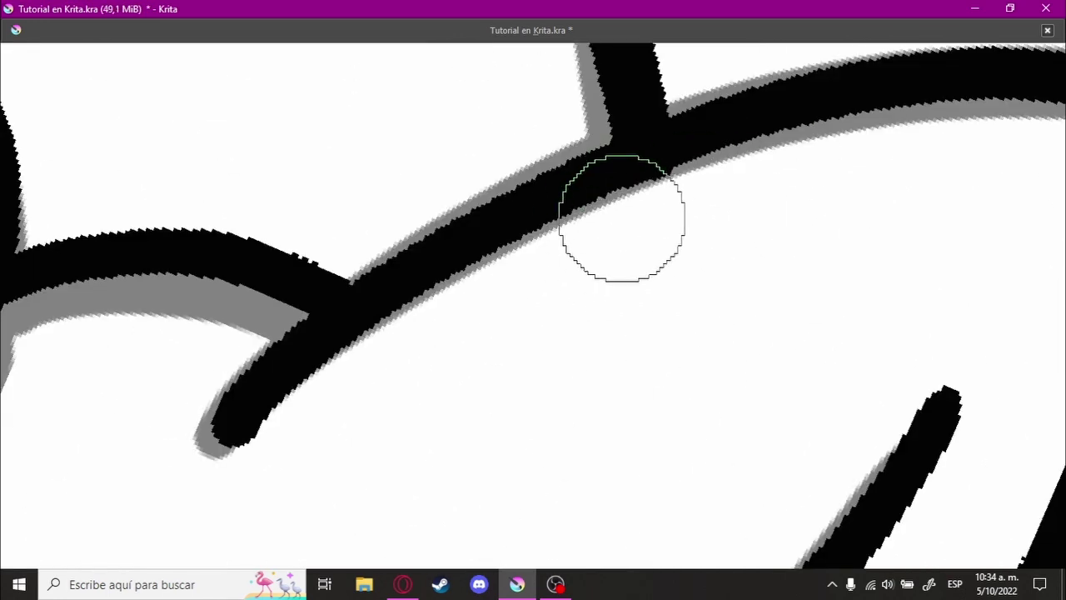
scroll(621, 218, "down", 3)
scroll(574, 229, "up", 2)
scroll(673, 188, "down", 2)
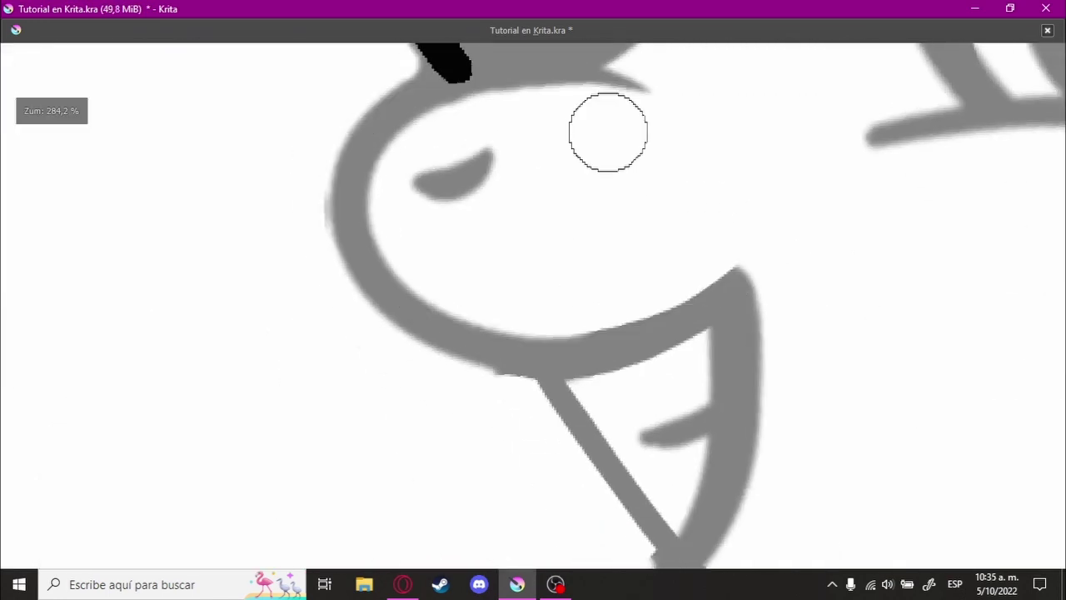
Step: Ink the mouth's sketch lines, including its lower diagonal, and the line below the eye
left_click_drag(747, 509, 729, 200)
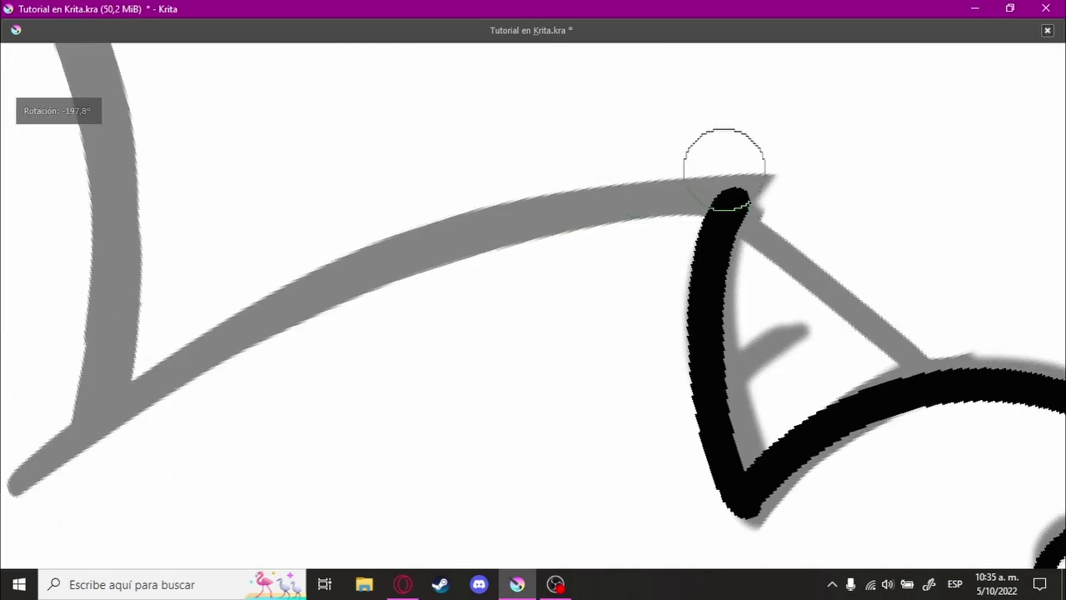
left_click_drag(171, 340, 429, 231)
left_click_drag(316, 437, 742, 296)
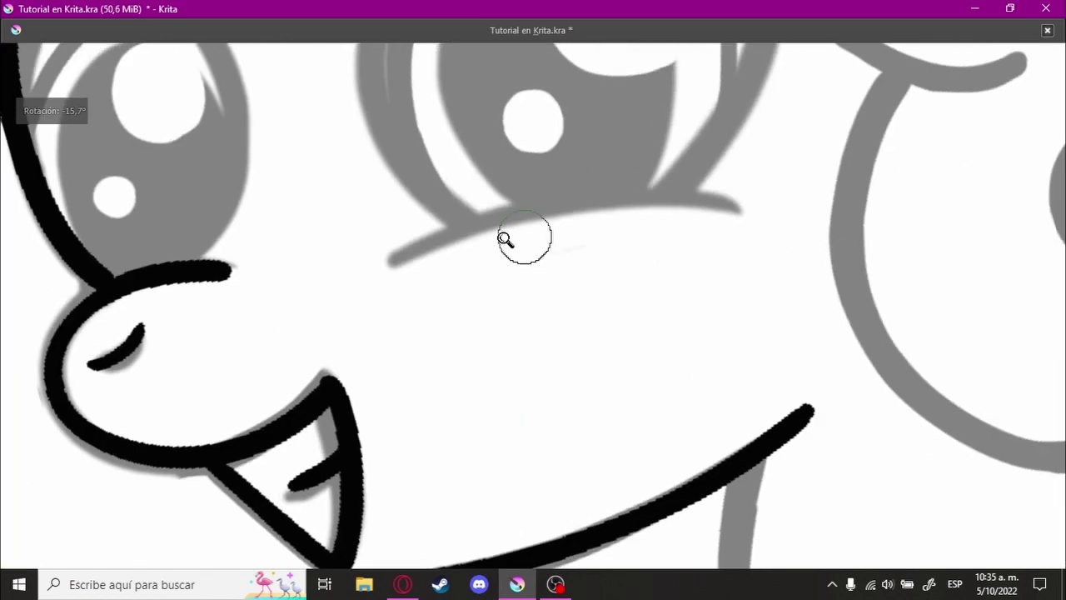
left_click_drag(346, 270, 733, 199)
scroll(735, 200, "down", 5)
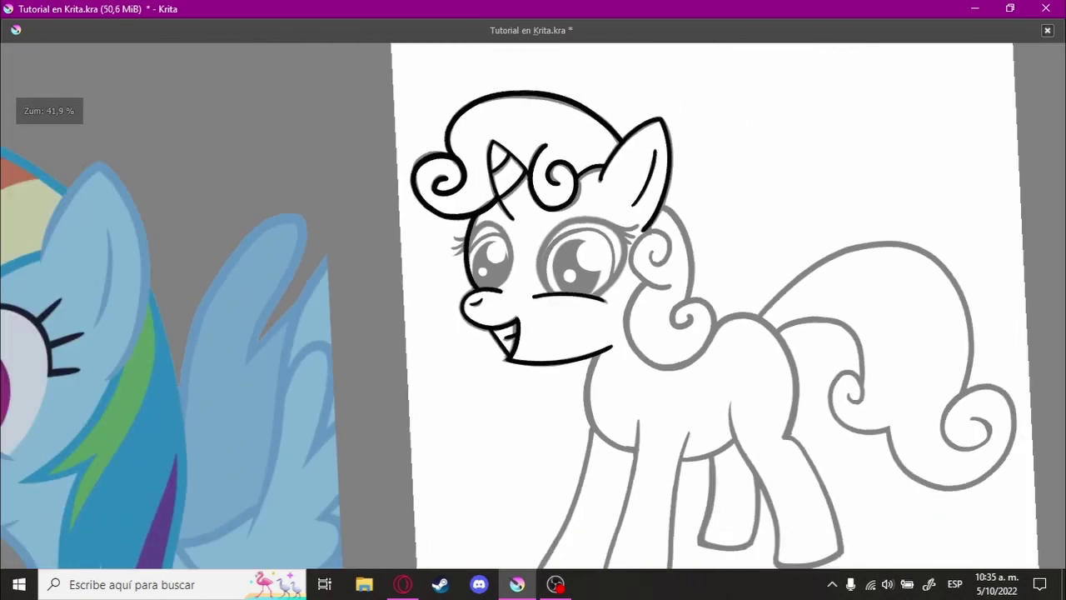
Step: Ink the first eye's lower outline, a lash, the inner curve and iris outline, then fill the iris black
scroll(654, 331, "up", 10)
scroll(654, 330, "up", 1)
left_click_drag(233, 333, 750, 279)
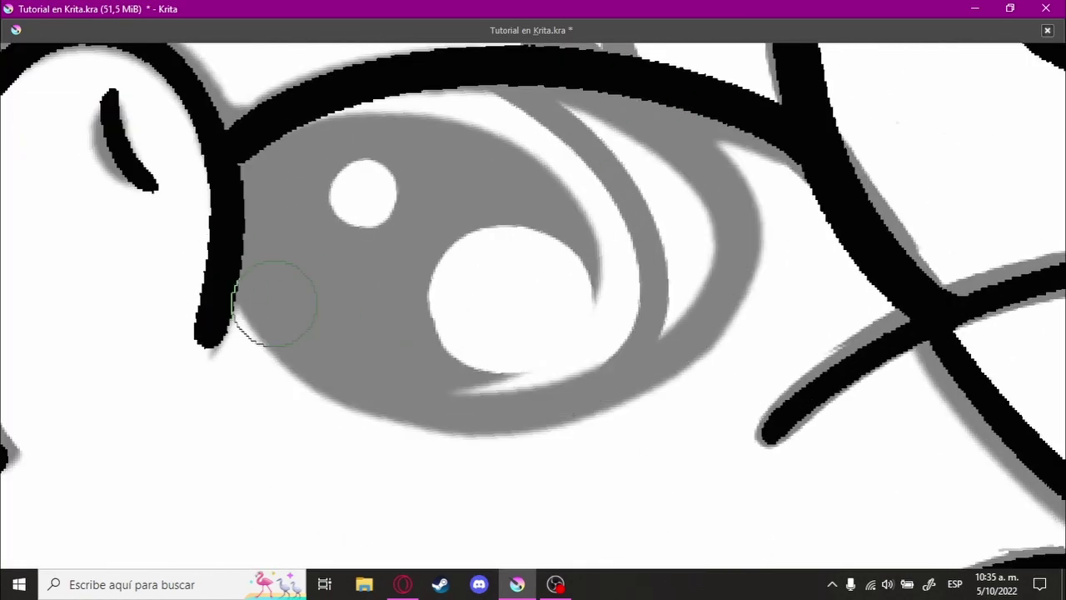
left_click_drag(275, 304, 491, 279)
mouse_move(714, 283)
left_mouse_down()
mouse_move(457, 240)
mouse_move(435, 190)
left_mouse_up()
left_click_drag(377, 296, 533, 273)
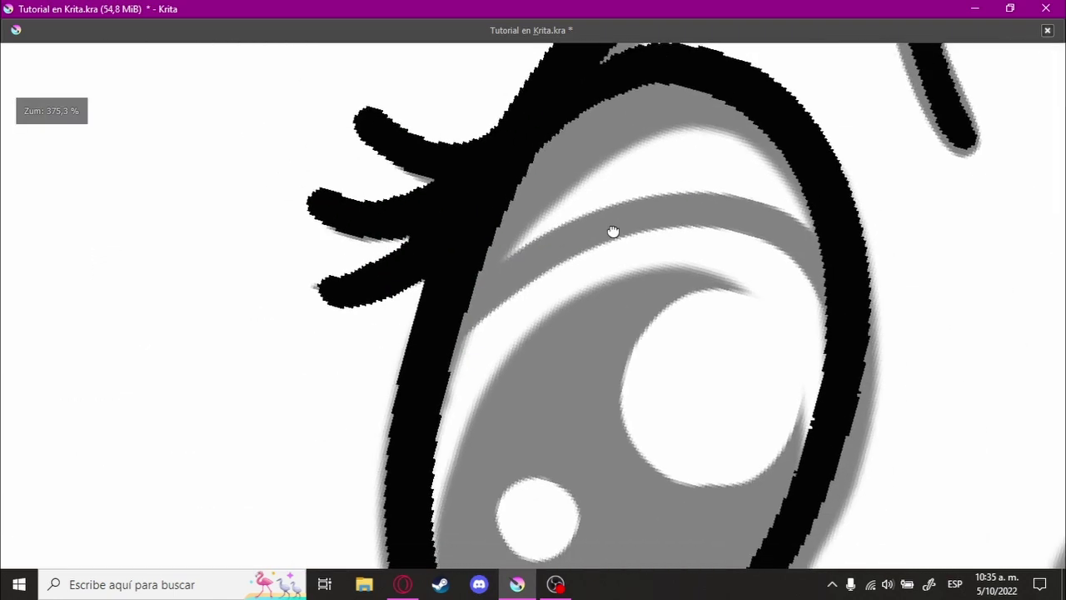
left_click_drag(614, 231, 433, 192)
left_click_drag(392, 218, 750, 383)
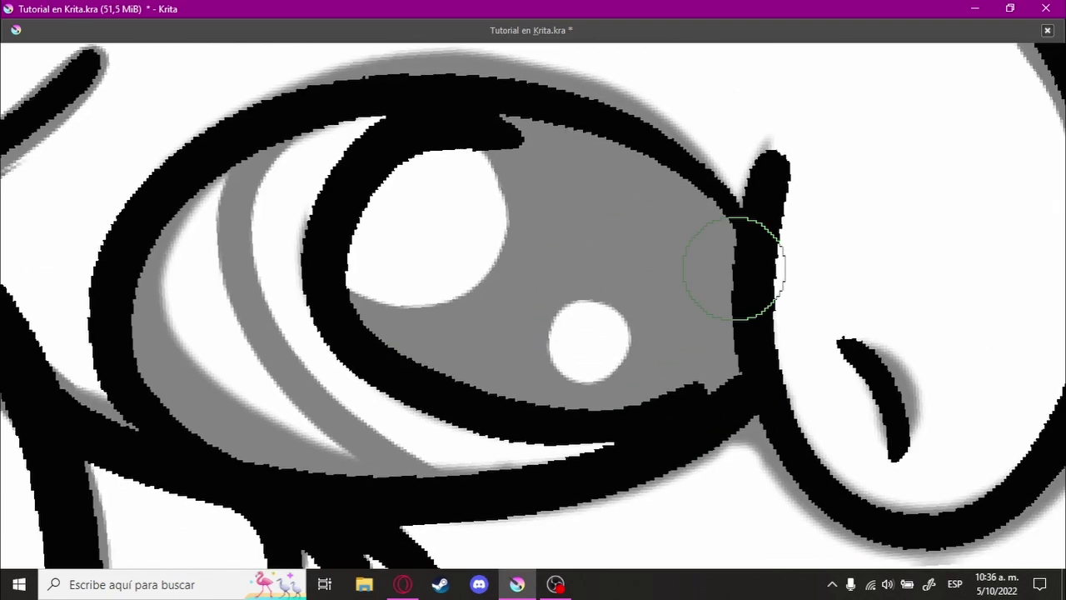
left_click(578, 286)
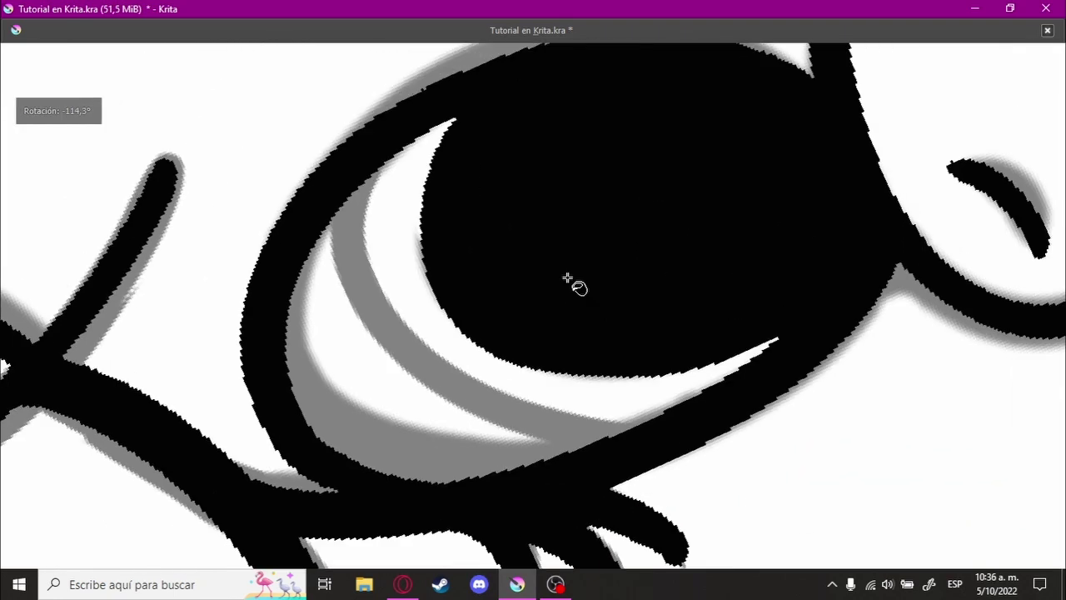
Step: Rotate to the other eye and undo or redo its outline strokes to correct them
mouse_move(579, 286)
left_mouse_down()
mouse_move(712, 292)
mouse_move(678, 376)
left_mouse_up()
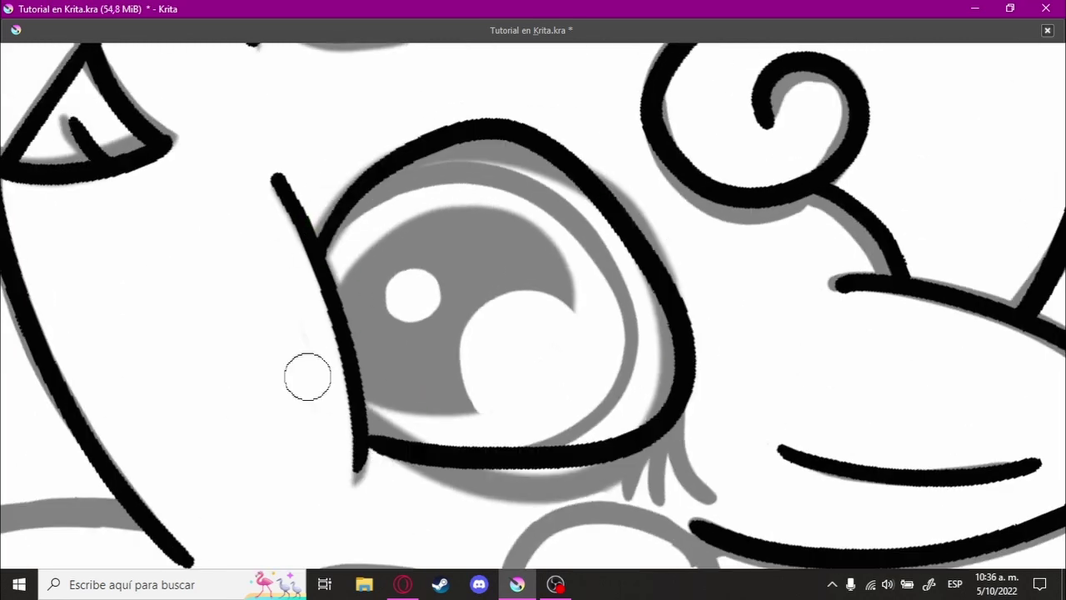
left_click_drag(307, 376, 360, 408)
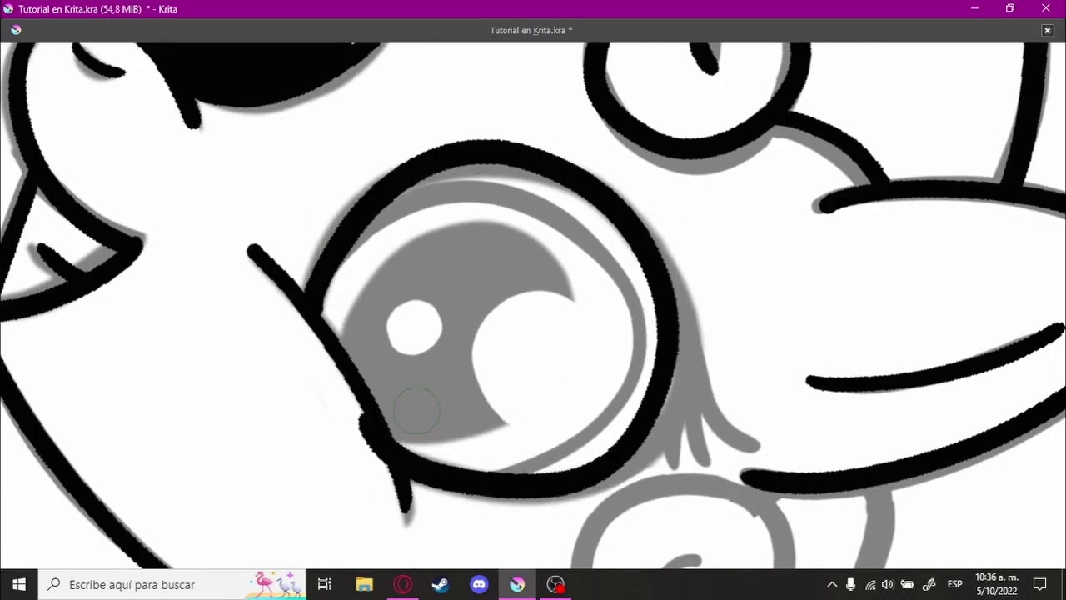
key("ctrl+z")
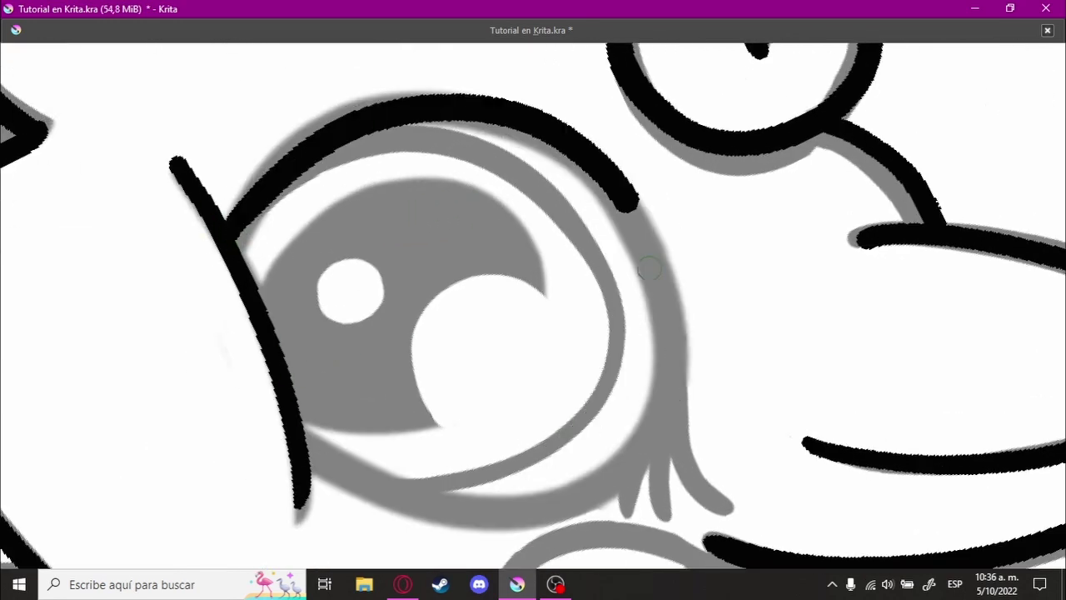
scroll(191, 203, "down", 1)
key("ctrl+shift+z")
key("ctrl+z")
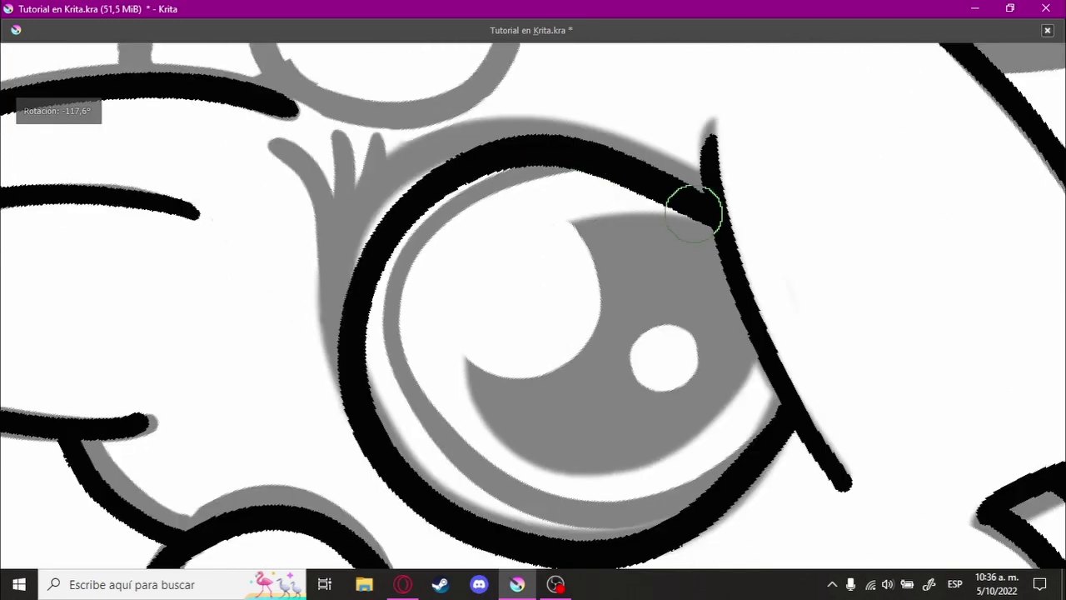
scroll(672, 342, "up", 3)
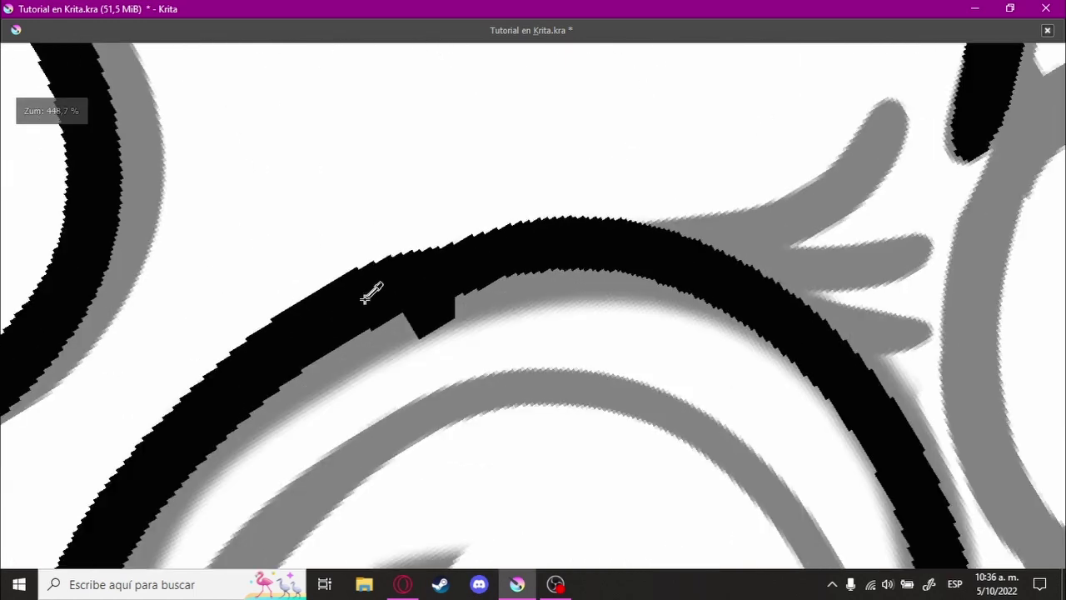
scroll(482, 270, "up", 2)
key("ctrl+z")
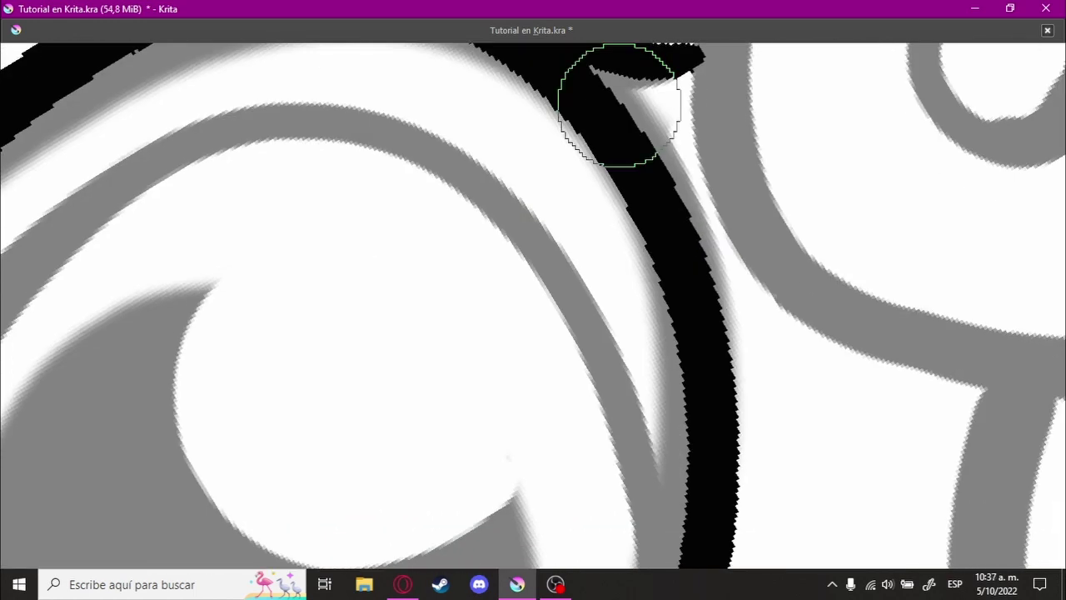
scroll(662, 380, "up", 2)
scroll(385, 328, "down", 5)
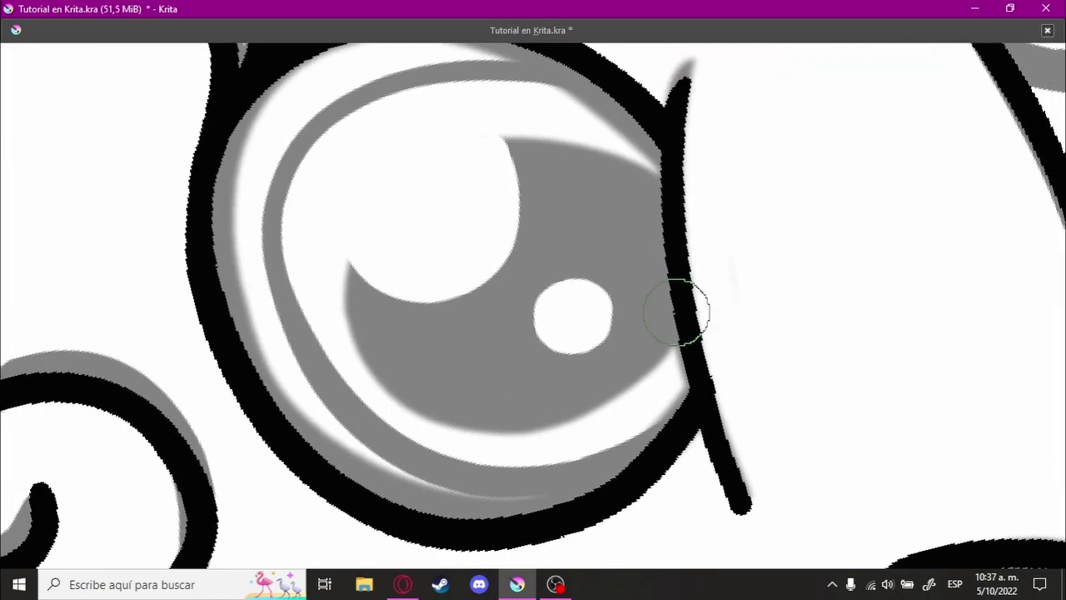
Step: Rotate around the eye, restore the inner eyelid stroke and undo the last stray stroke
left_click_drag(647, 322, 443, 219)
left_click_drag(507, 355, 480, 271)
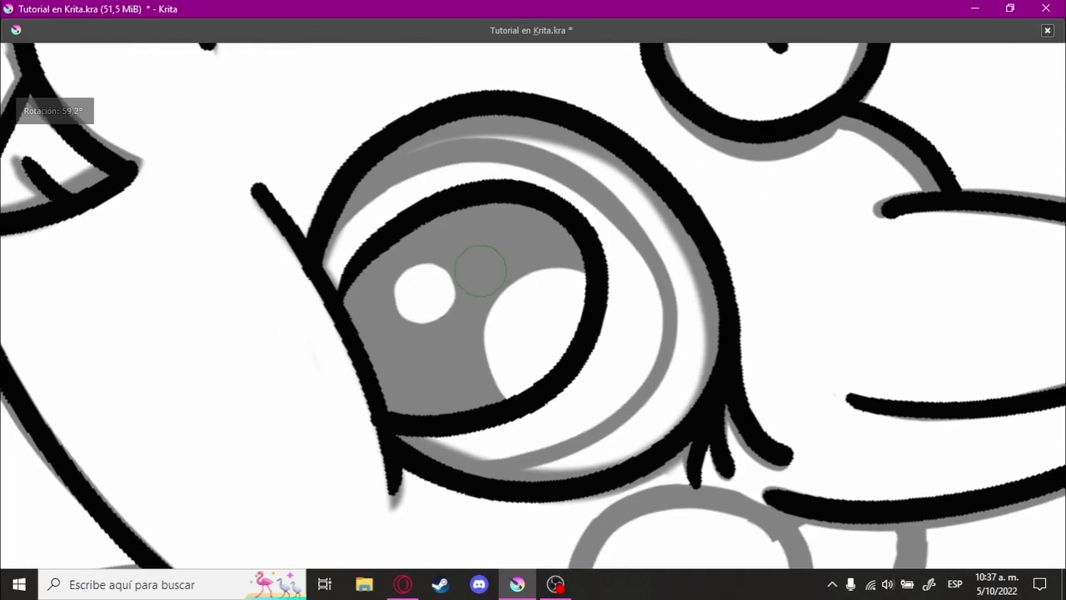
key("ctrl+shift+z")
scroll(317, 233, "down", 1)
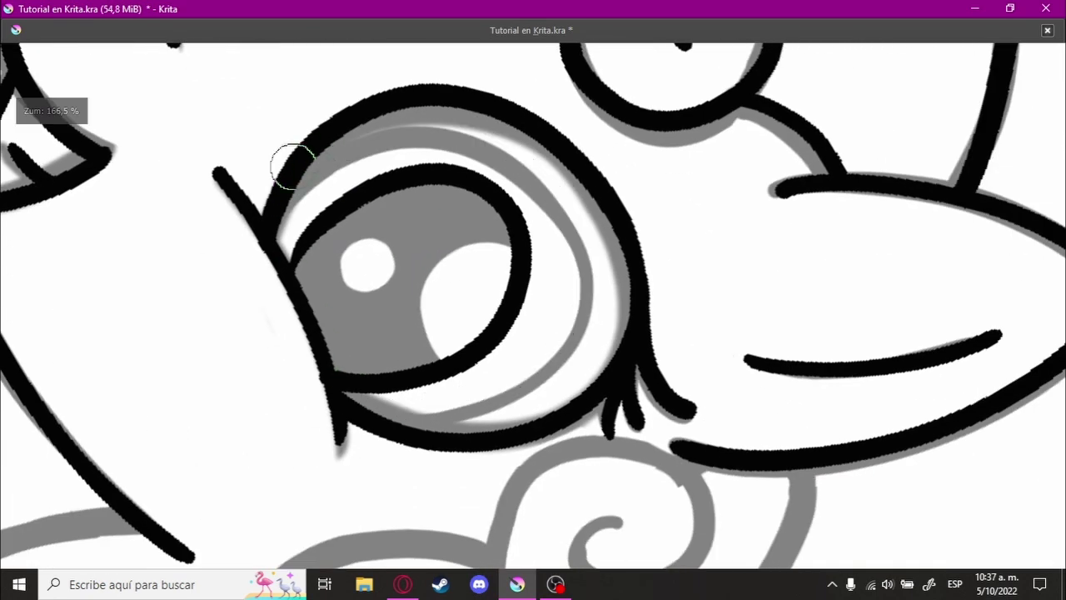
key("ctrl+z")
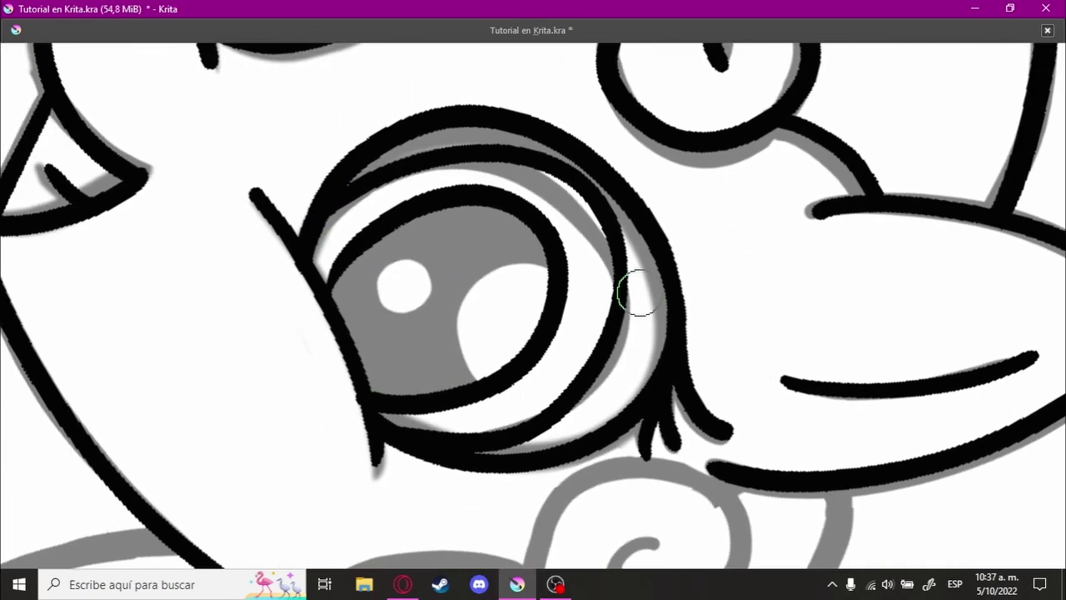
scroll(638, 291, "down", 3)
scroll(596, 295, "down", 2)
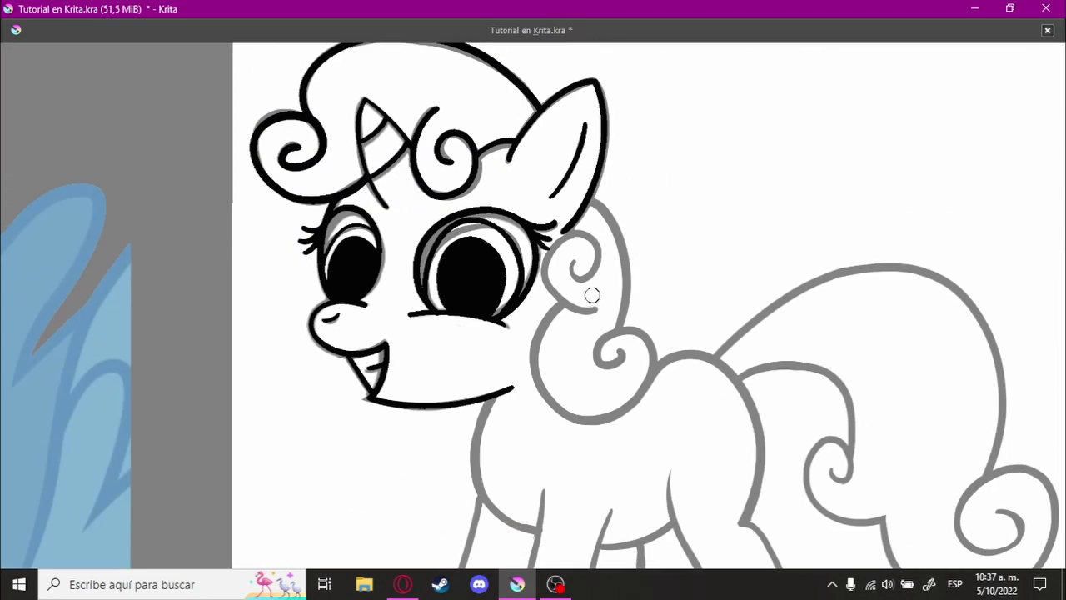
Step: Pan, rotate and zoom the canvas from the eye outline over to the mane curl behind the cheek
scroll(592, 295, "up", 8)
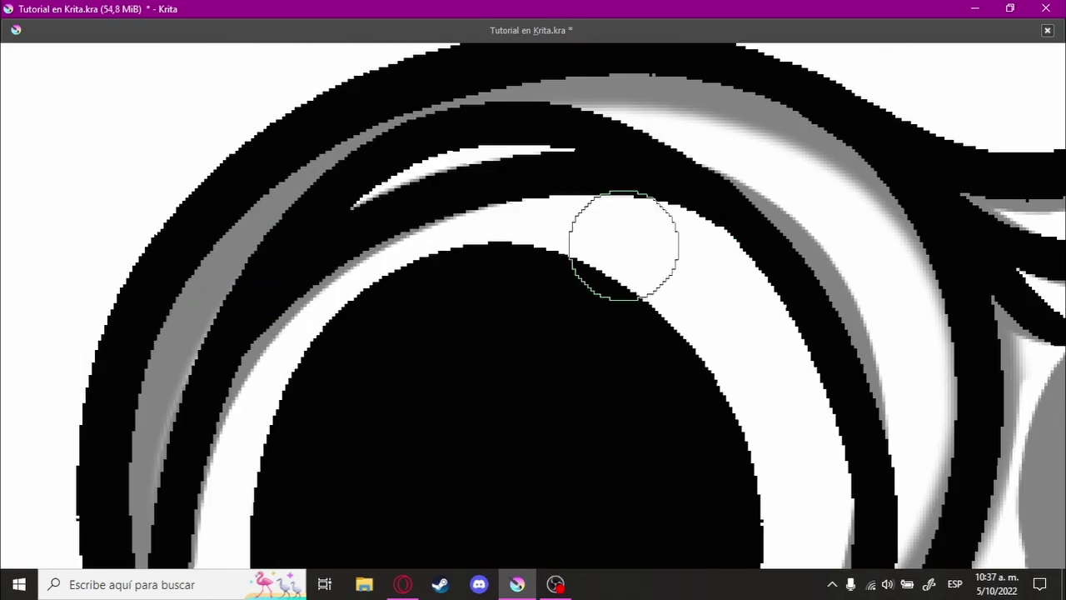
scroll(351, 252, "up", 5)
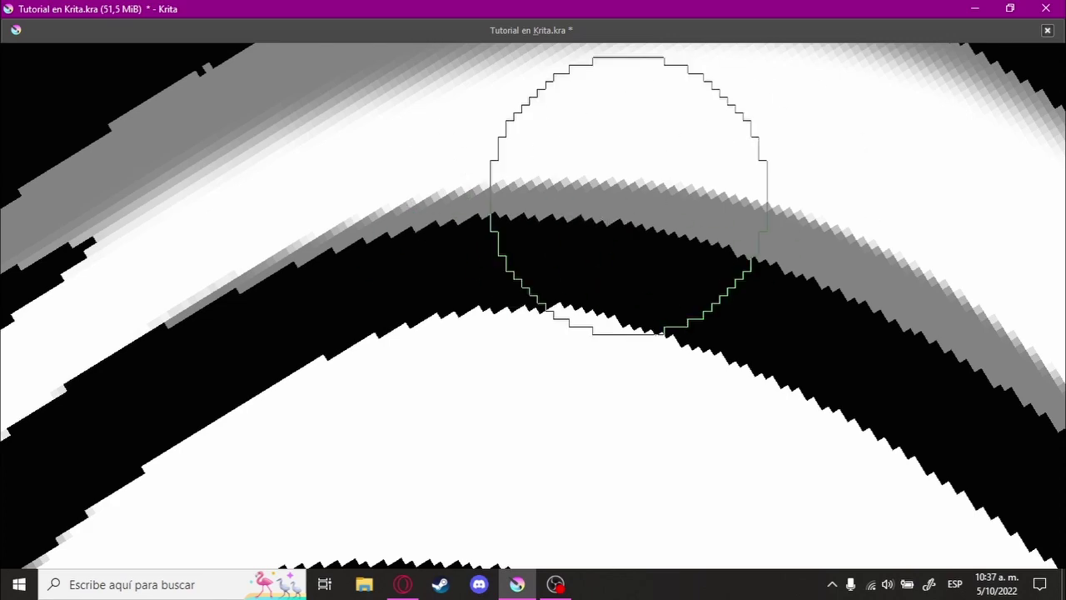
scroll(629, 195, "down", 1)
left_click_drag(381, 238, 376, 381)
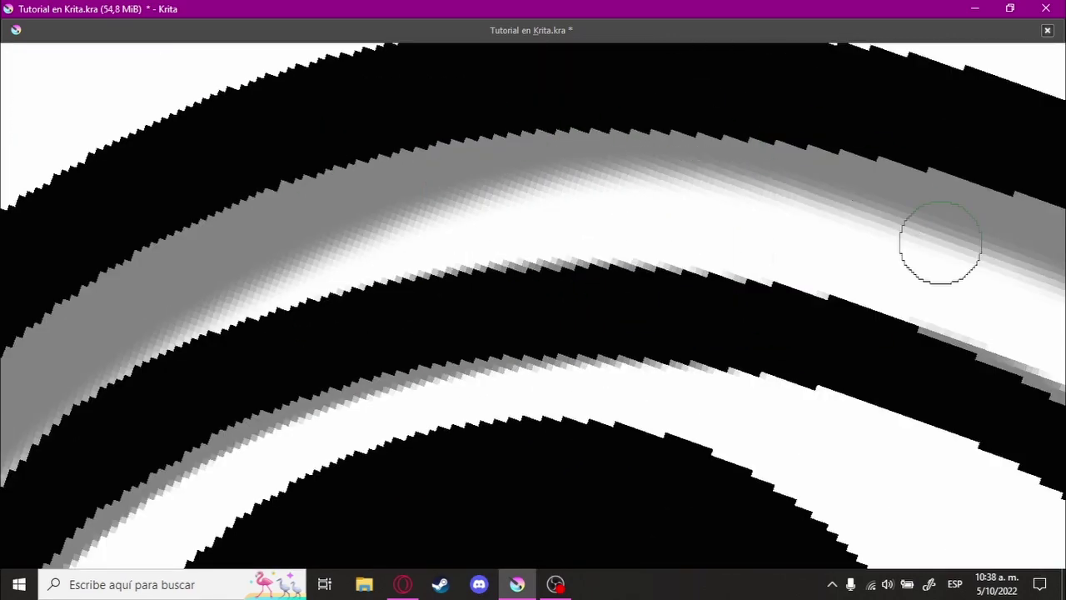
scroll(940, 243, "down", 5)
left_click_drag(833, 250, 719, 319)
scroll(195, 419, "up", 2)
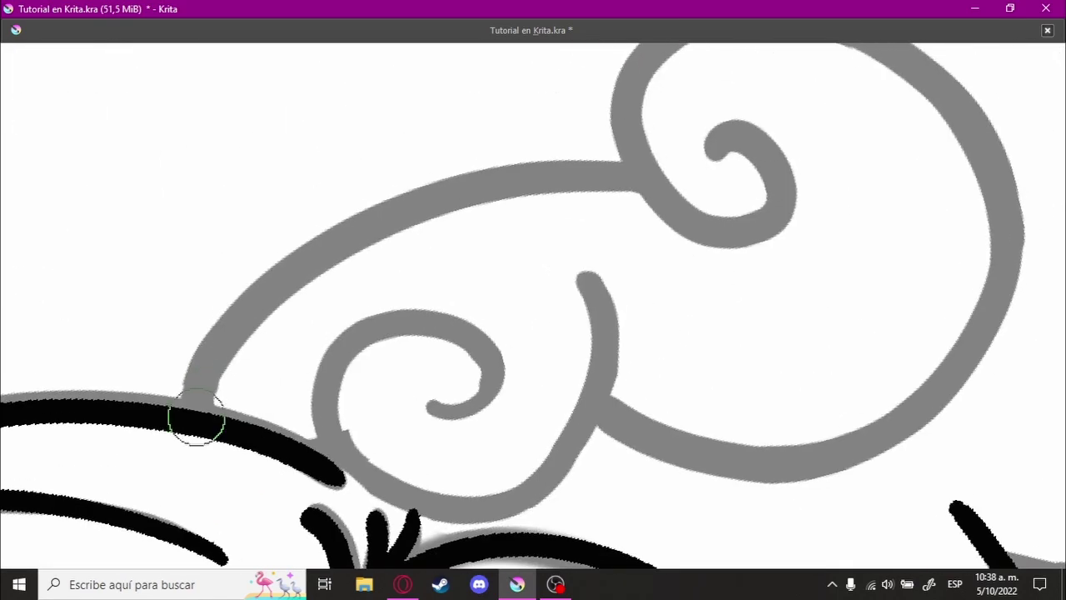
left_click_drag(749, 161, 582, 278)
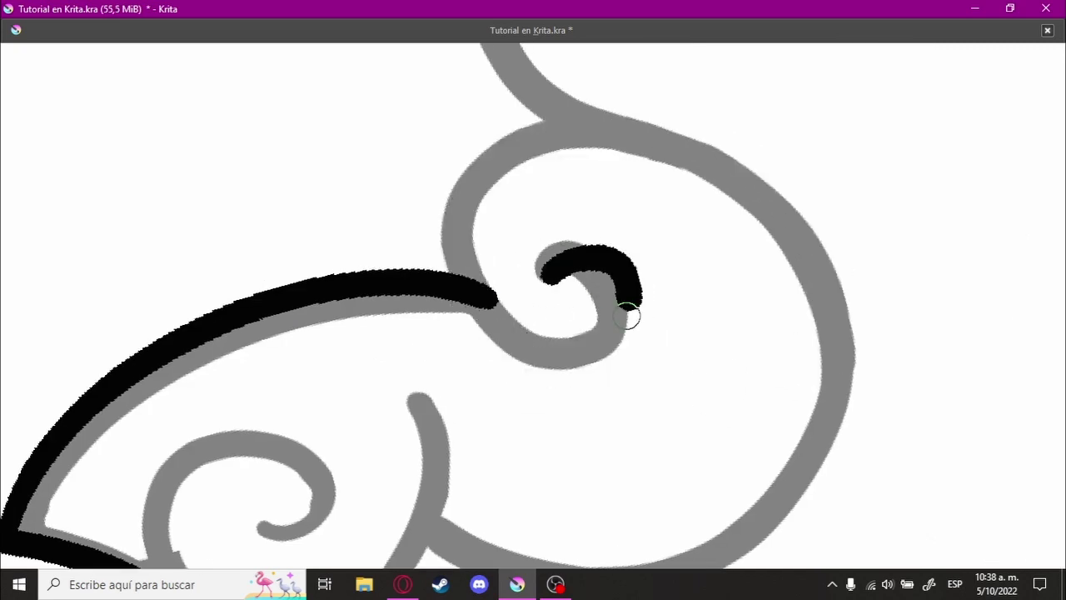
mouse_move(628, 316)
left_mouse_down()
mouse_move(600, 445)
mouse_move(631, 304)
left_mouse_up()
scroll(409, 411, "up", 2)
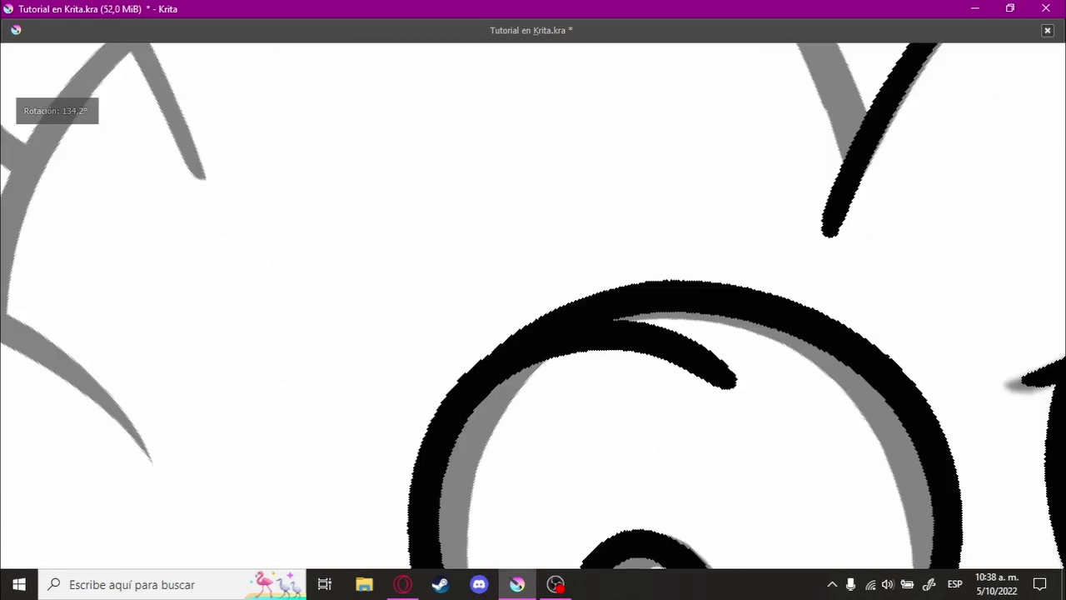
scroll(475, 388, "up", 3)
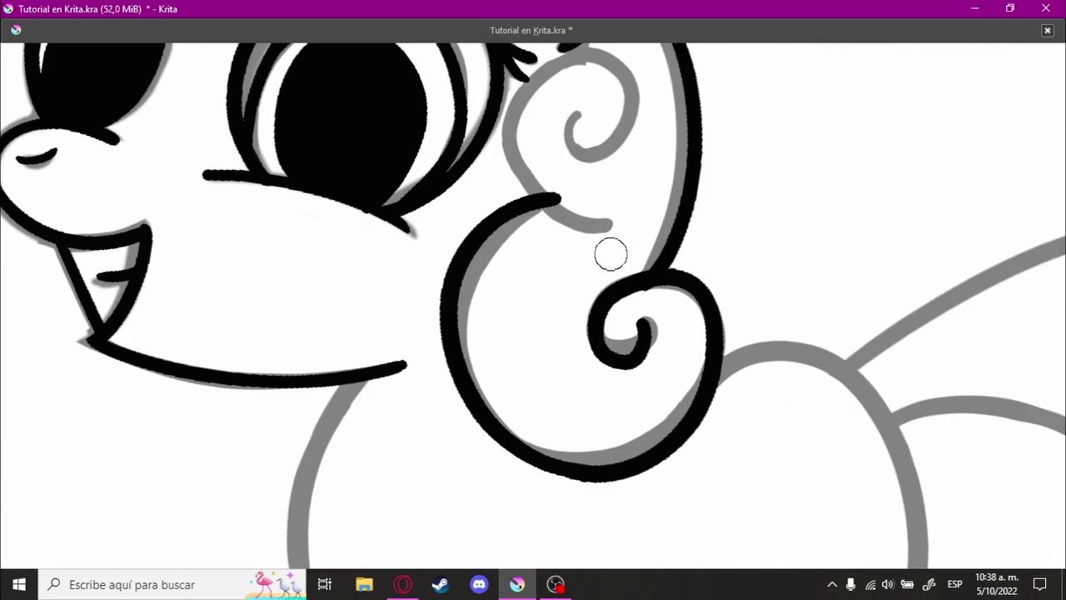
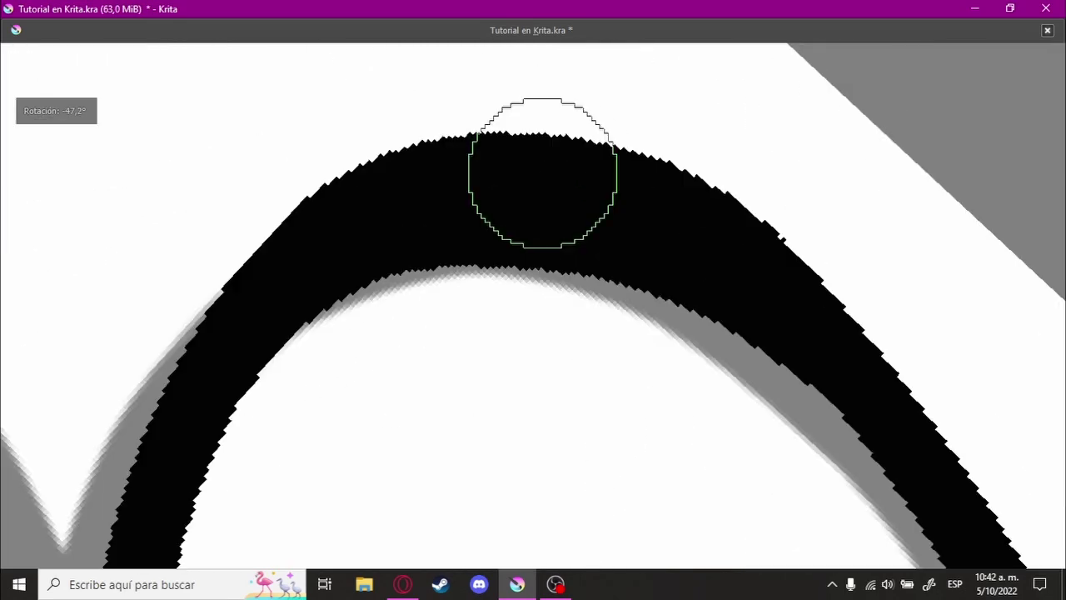
Step: Rotate, pan and zoom around the pony's line art, including a mane curl and the face
mouse_move(542, 172)
left_mouse_down()
mouse_move(852, 214)
mouse_move(309, 303)
mouse_move(362, 295)
mouse_move(618, 187)
mouse_move(667, 186)
mouse_move(777, 254)
left_mouse_up()
mouse_move(720, 192)
left_mouse_down()
mouse_move(661, 380)
mouse_move(617, 214)
mouse_move(551, 135)
left_mouse_up()
mouse_move(381, 440)
left_mouse_down()
mouse_move(600, 369)
mouse_move(683, 247)
mouse_move(486, 521)
left_mouse_up()
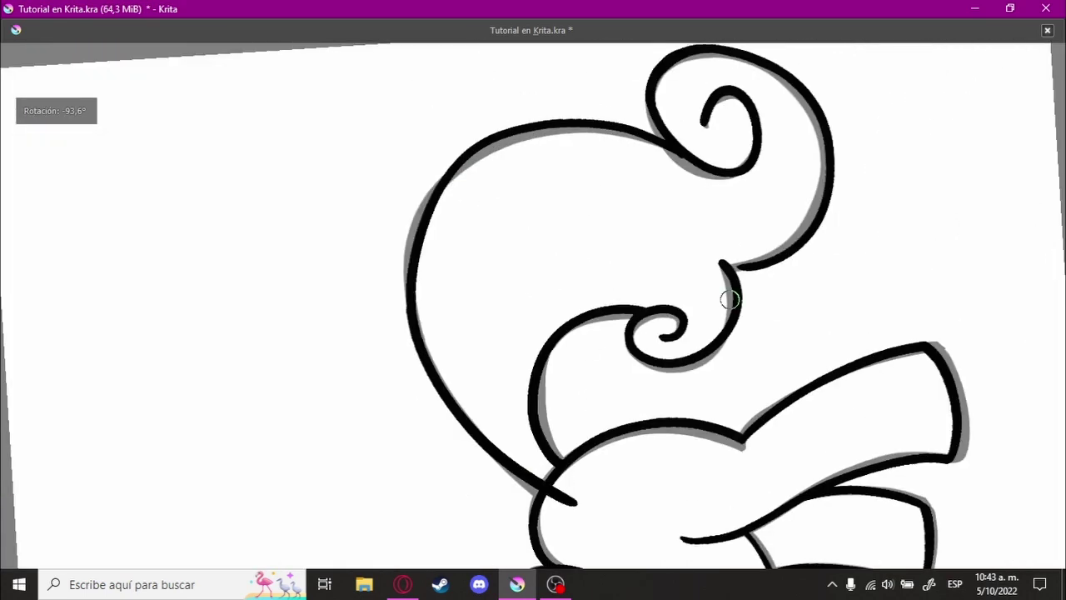
mouse_move(729, 300)
left_mouse_down()
mouse_move(595, 209)
mouse_move(607, 352)
mouse_move(512, 428)
mouse_move(629, 256)
mouse_move(462, 278)
mouse_move(711, 245)
mouse_move(497, 326)
left_mouse_up()
mouse_move(474, 275)
left_mouse_down()
mouse_move(319, 281)
mouse_move(624, 352)
mouse_move(595, 330)
mouse_move(548, 183)
mouse_move(678, 374)
mouse_move(395, 335)
mouse_move(571, 235)
mouse_move(629, 281)
mouse_move(572, 374)
mouse_move(519, 200)
mouse_move(816, 197)
left_mouse_up()
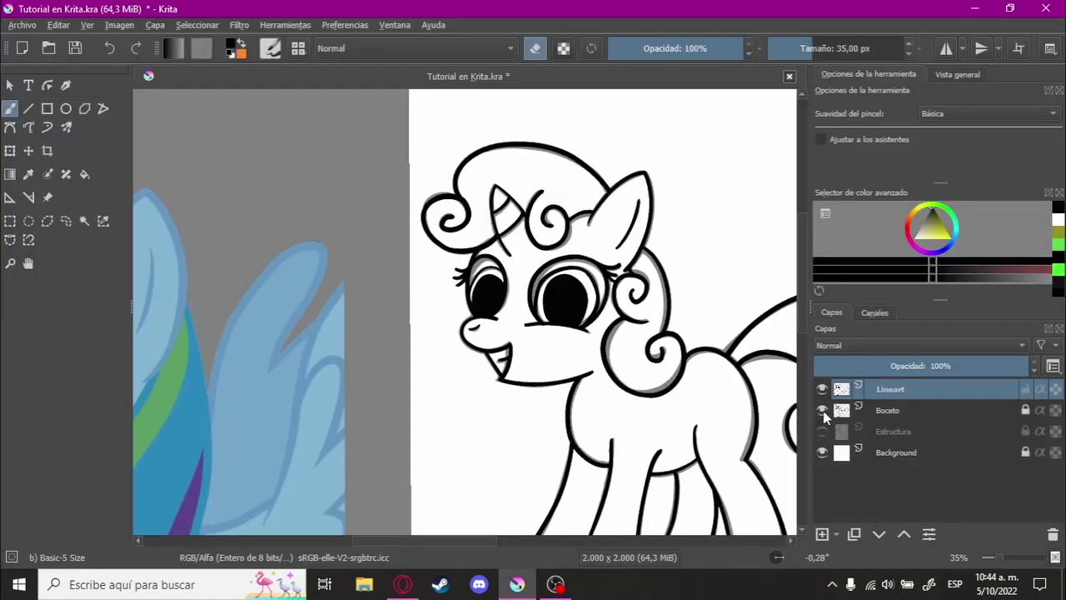
Step: Hide the Boceto sketch layer so only the clean line art shows
left_click(823, 409)
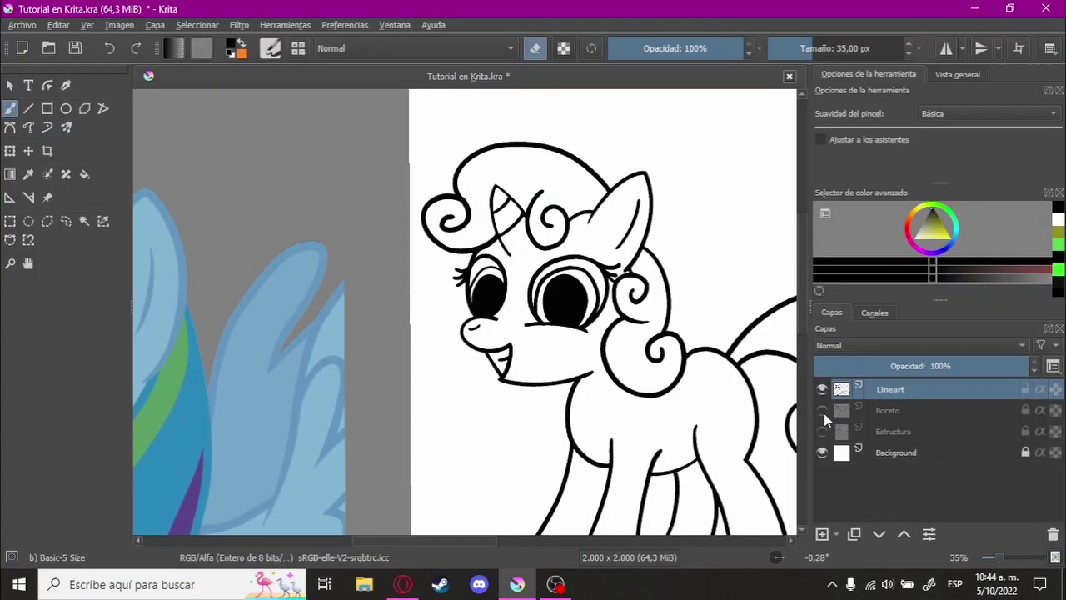
scroll(550, 284, "right", 3)
scroll(583, 317, "down", 1)
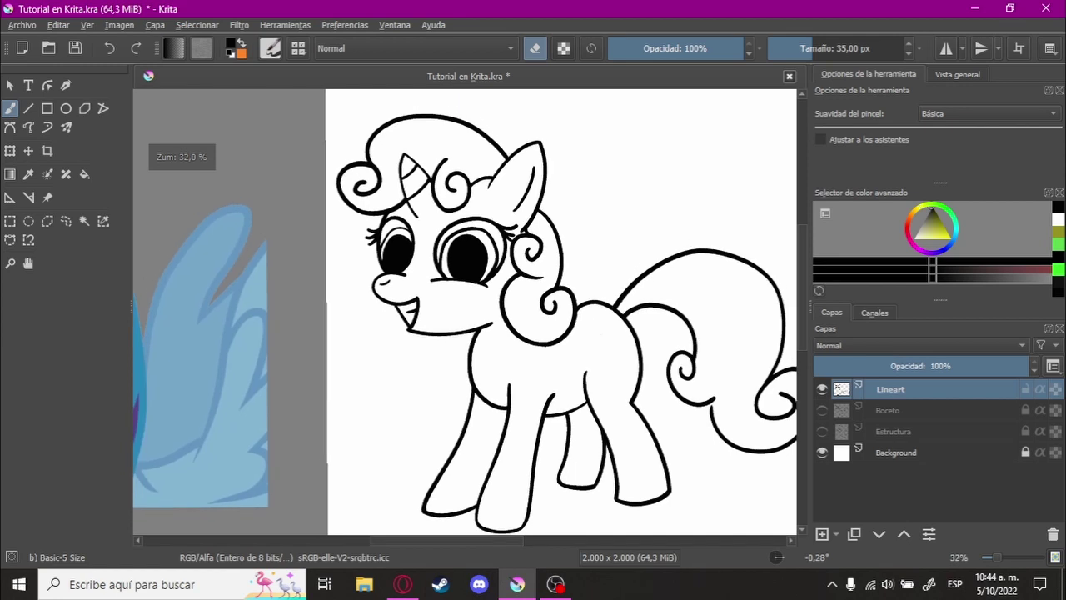
scroll(598, 325, "down", 1)
scroll(594, 332, "down", 1)
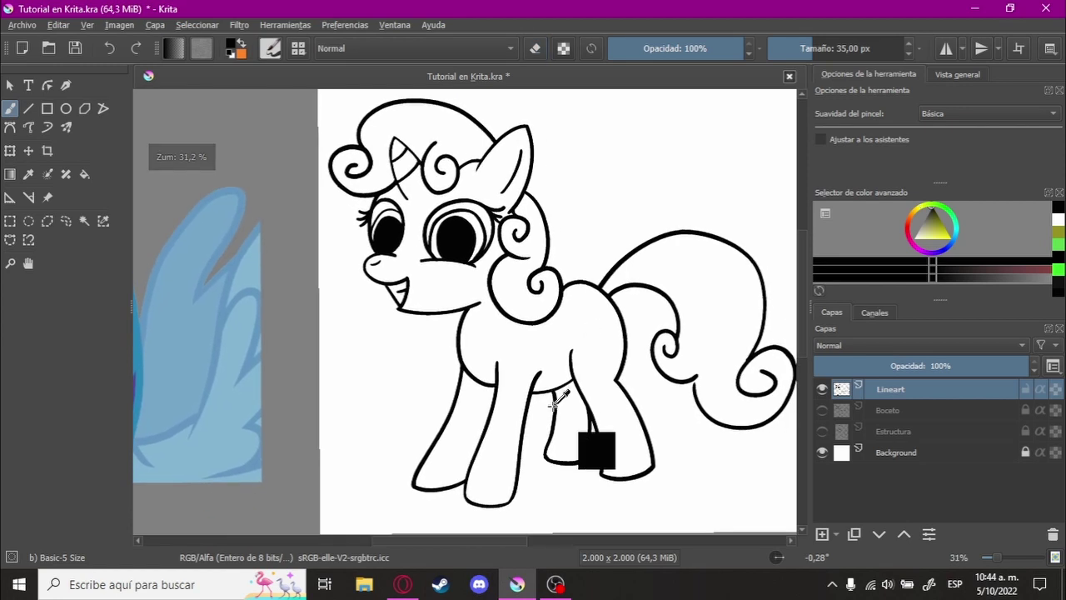
Step: Zoom in and out across the drawing to check the line art
scroll(556, 409, "up", 3)
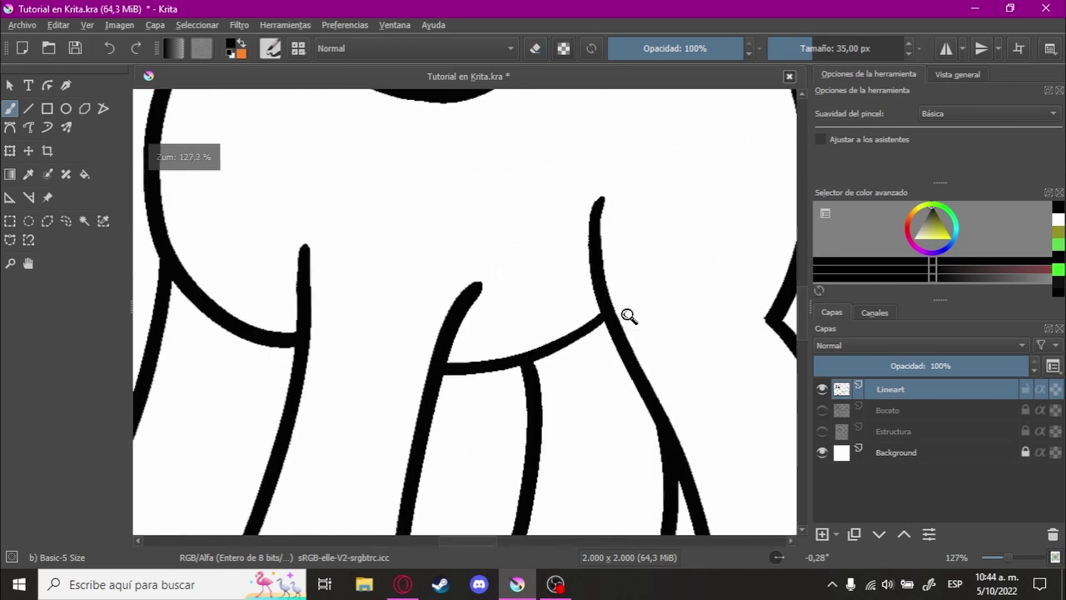
scroll(628, 314, "up", 2)
scroll(614, 355, "up", 1)
scroll(621, 335, "up", 2)
scroll(604, 325, "up", 2)
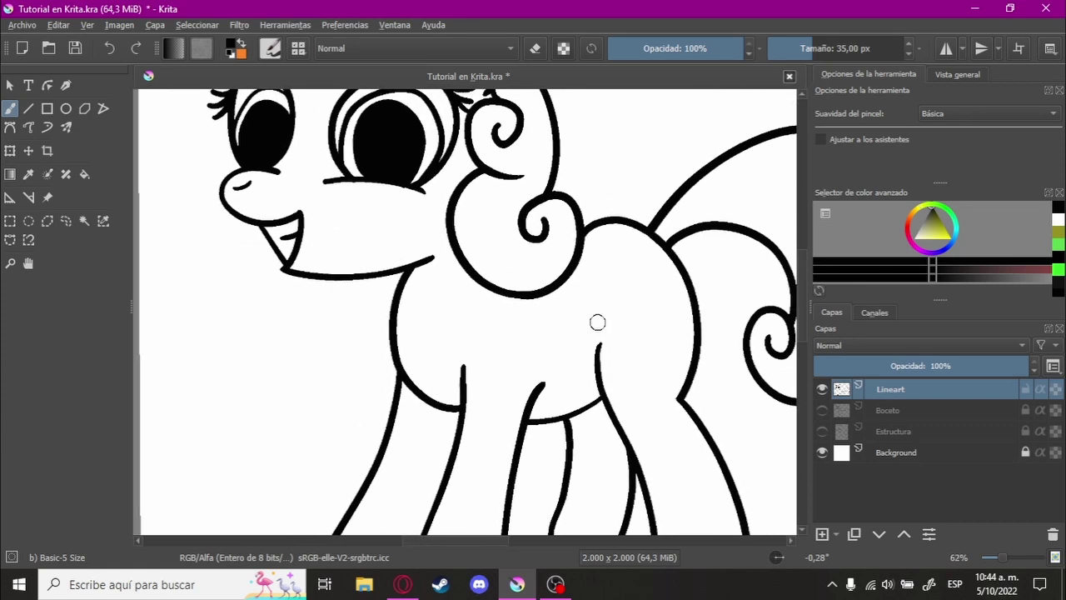
scroll(567, 320, "up", 2)
scroll(535, 335, "up", 2)
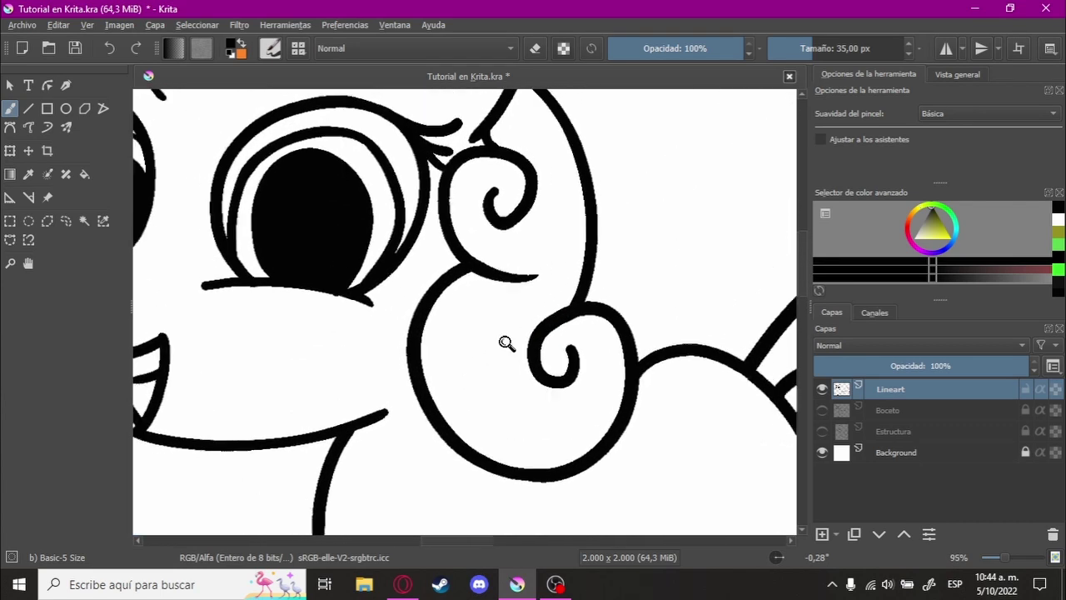
scroll(516, 350, "down", 3)
scroll(527, 341, "up", 1)
scroll(528, 341, "down", 1)
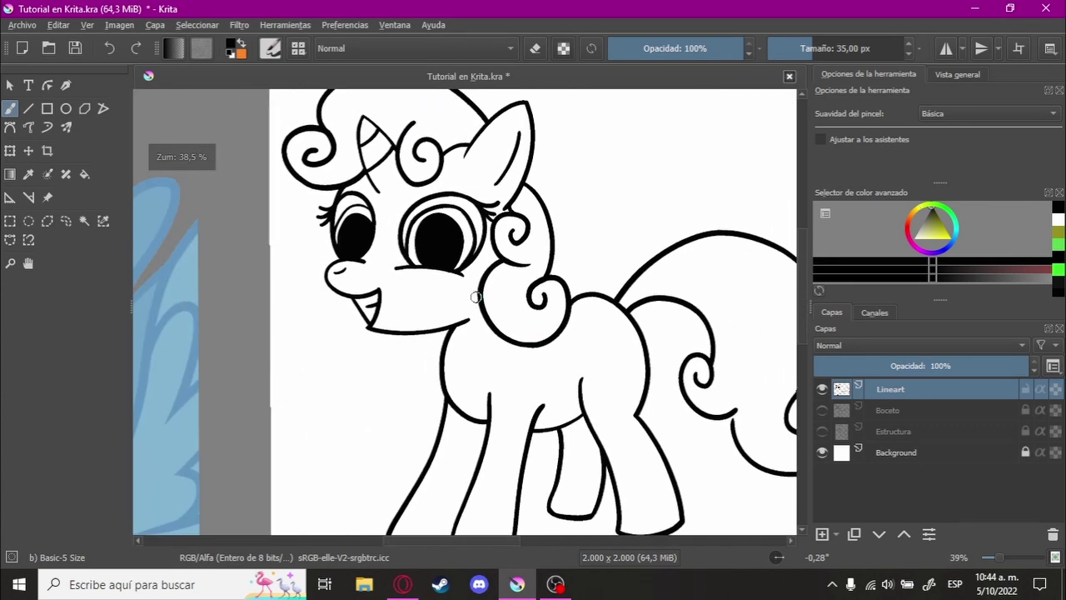
scroll(527, 251, "down", 1)
scroll(542, 314, "up", 3)
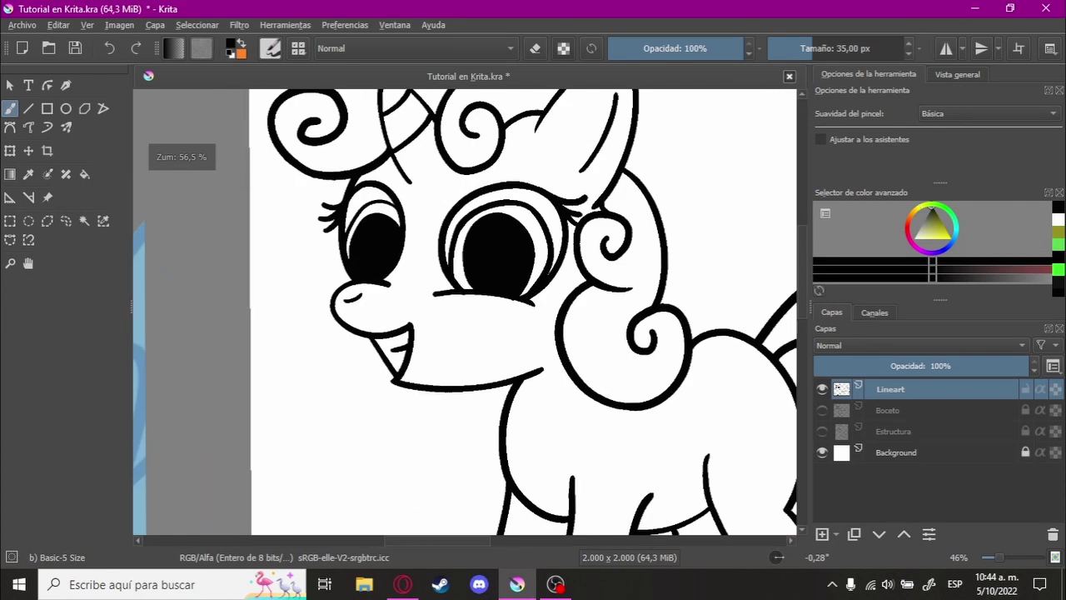
scroll(534, 246, "down", 4)
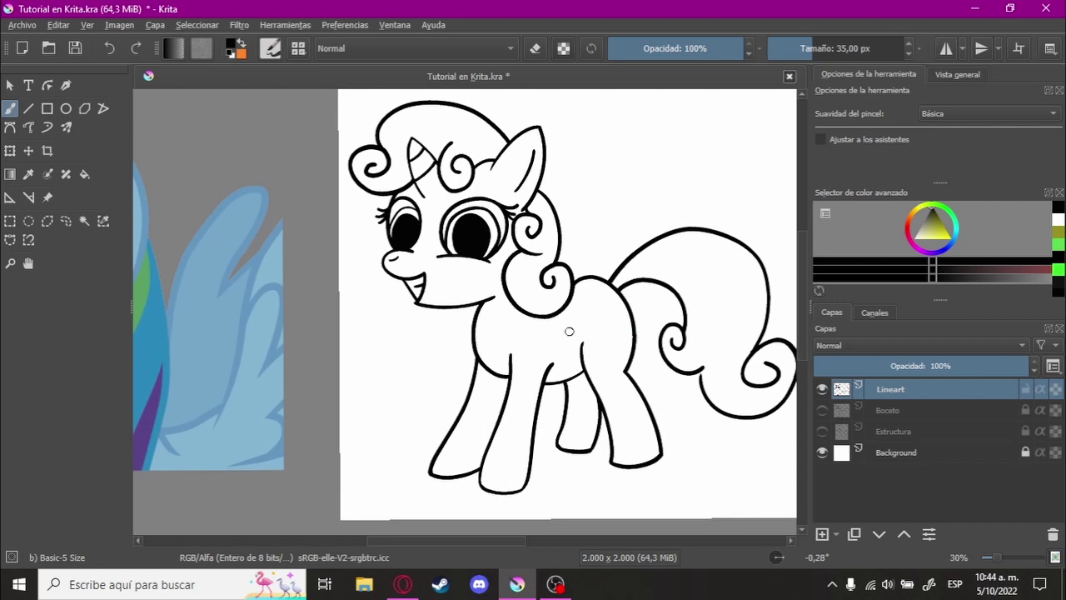
scroll(571, 333, "up", 2)
Step: Pick white, hide the Background layer and fill the pony's first enclosed area
key("f")
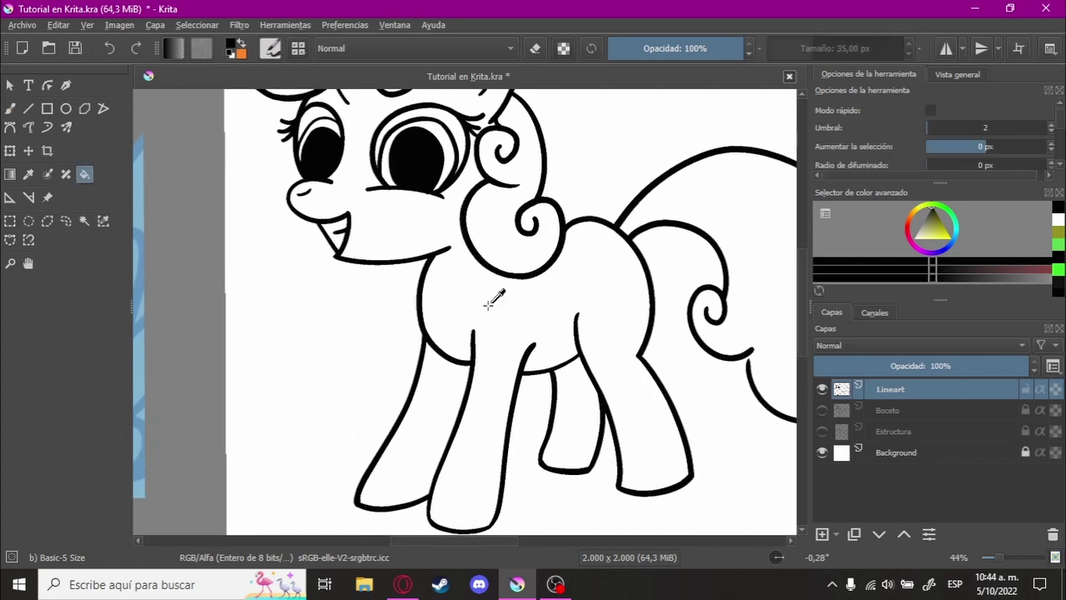
left_click(490, 303, "ctrl")
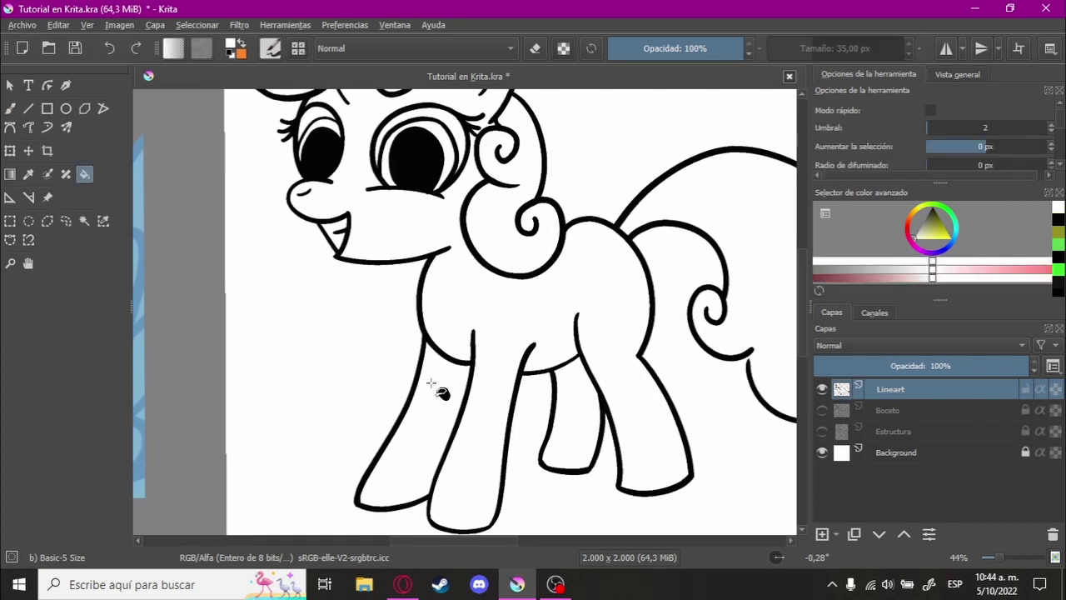
left_click(821, 454)
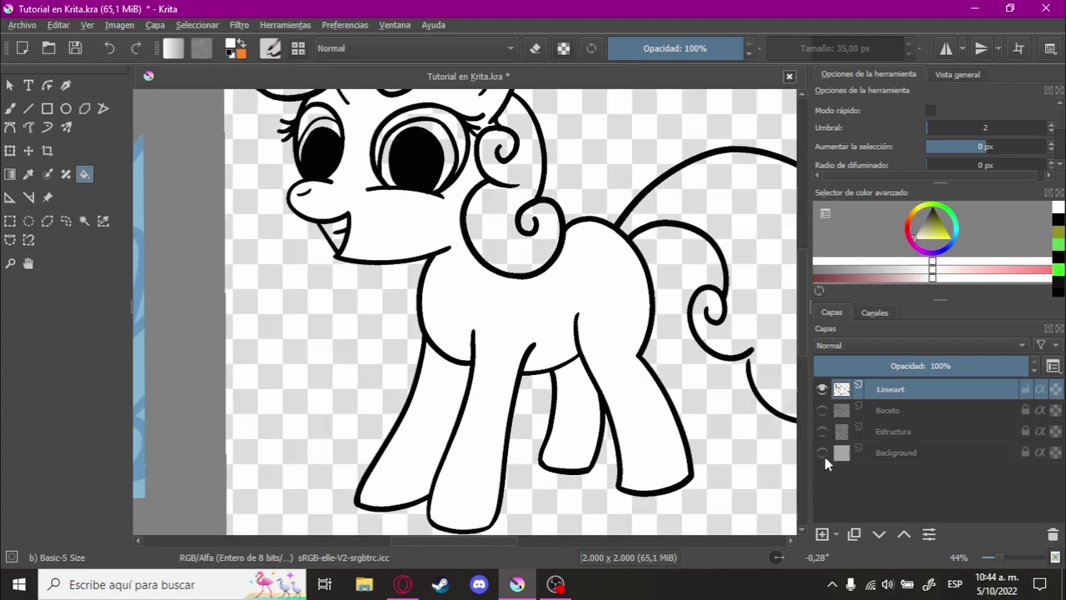
mouse_move(587, 283)
left_mouse_down()
mouse_move(488, 281)
mouse_move(488, 267)
mouse_move(600, 307)
mouse_move(600, 426)
mouse_move(566, 450)
mouse_move(464, 286)
left_mouse_up()
left_click(488, 281)
Step: Close a gap in the outline with a brush stroke and resume filling white
key("b")
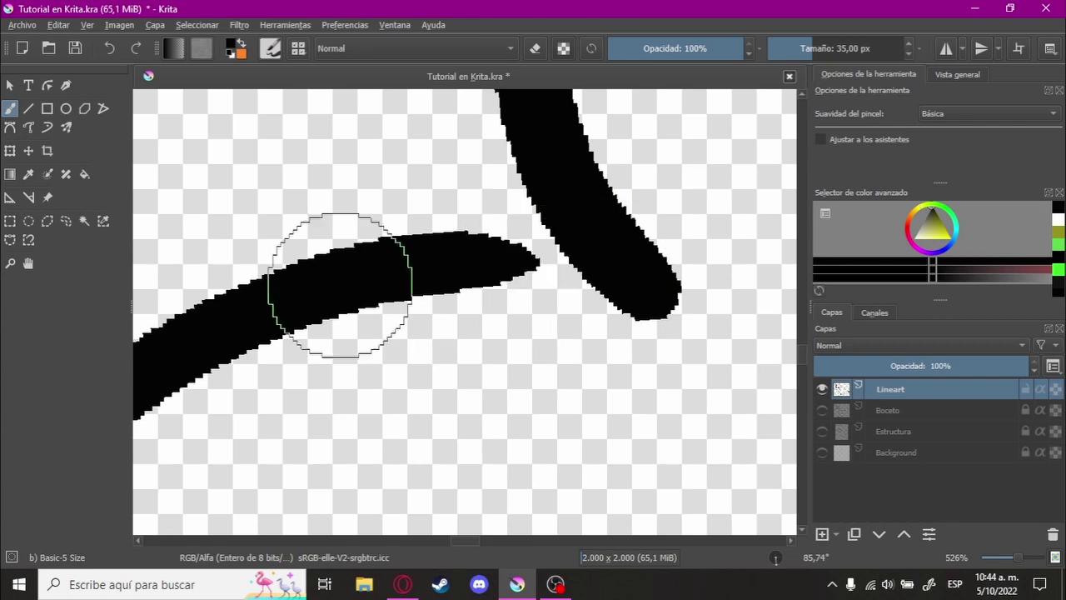
mouse_move(341, 279)
left_mouse_down()
mouse_move(595, 291)
mouse_move(518, 258)
mouse_move(386, 252)
mouse_move(493, 295)
mouse_move(347, 247)
mouse_move(433, 191)
mouse_move(547, 325)
left_mouse_up()
key("f")
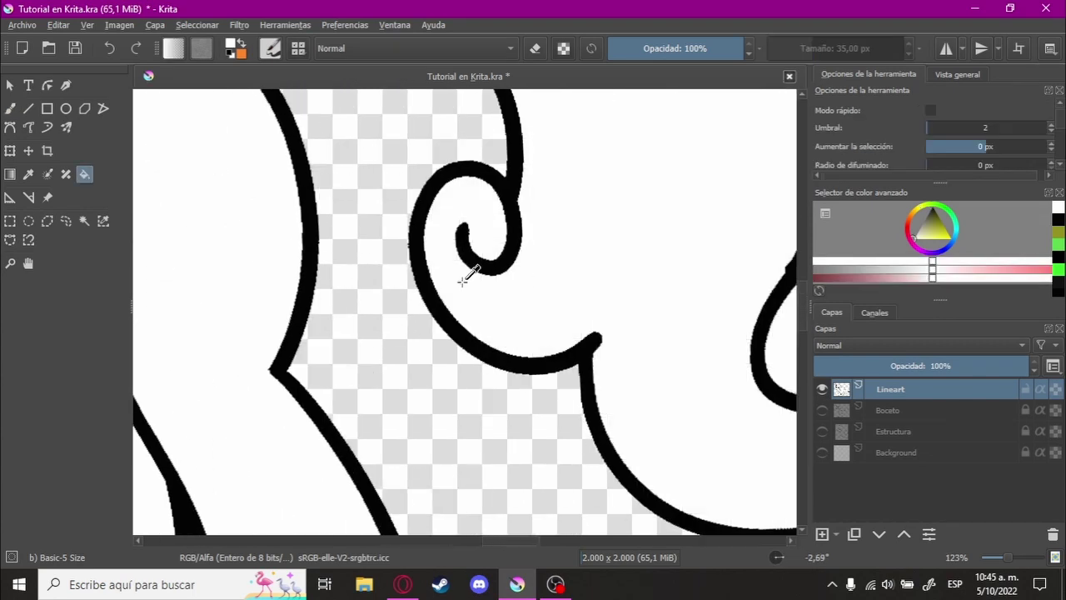
mouse_move(469, 269)
left_mouse_down()
mouse_move(440, 254)
mouse_move(388, 332)
left_mouse_up()
scroll(387, 332, "up", 2)
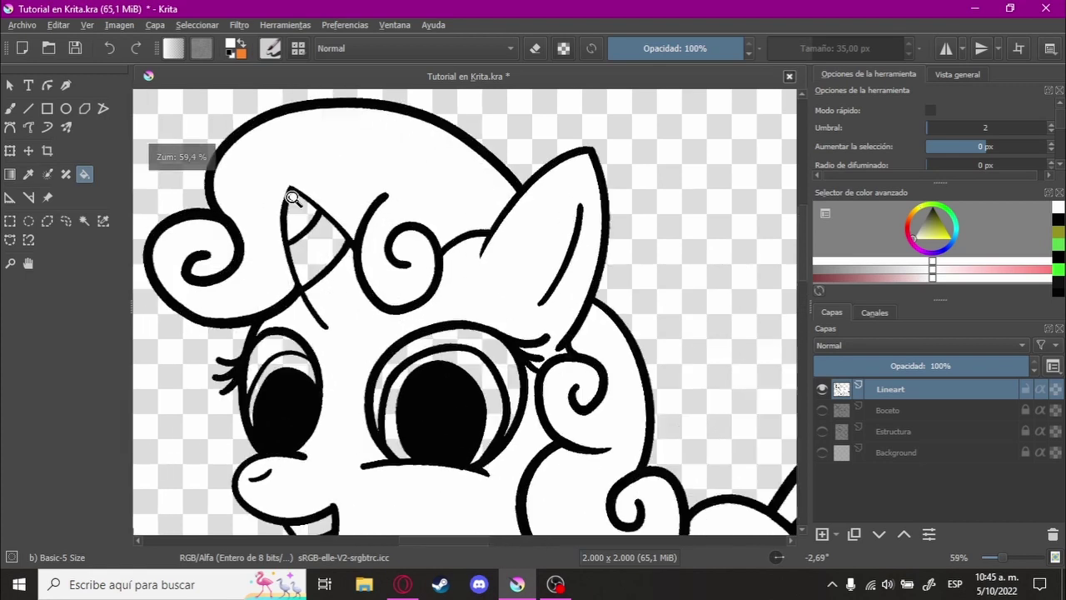
scroll(321, 225, "up", 2)
scroll(336, 333, "up", 1)
scroll(336, 333, "up", 2)
scroll(340, 273, "up", 2)
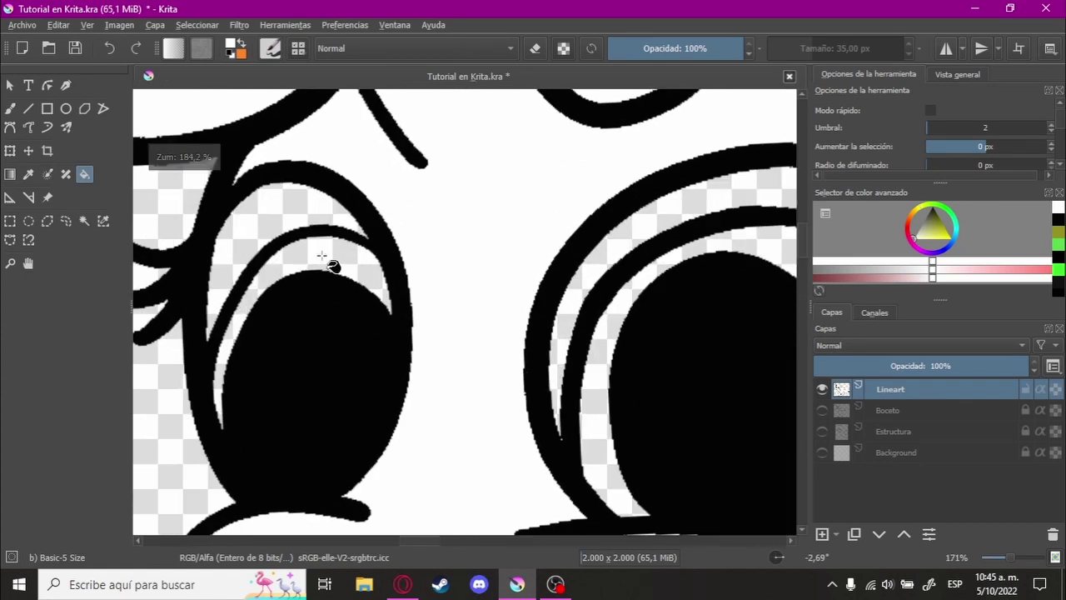
Step: Zoom around the right eye, body and legs to check the white fill
left_click_drag(526, 270, 505, 238)
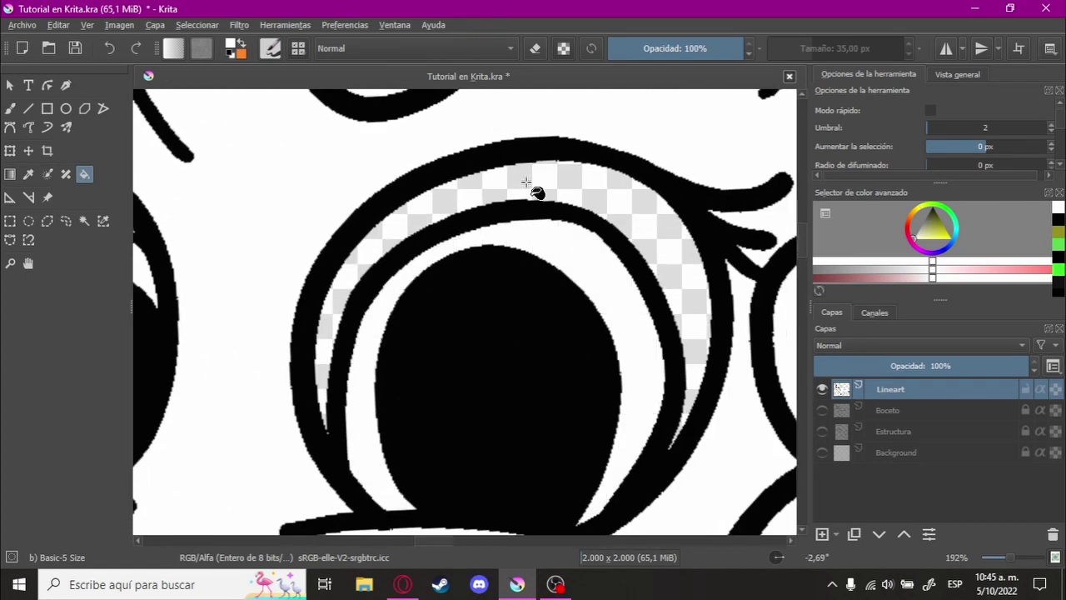
scroll(452, 258, "down", 2)
scroll(470, 283, "down", 2)
scroll(581, 171, "up", 1)
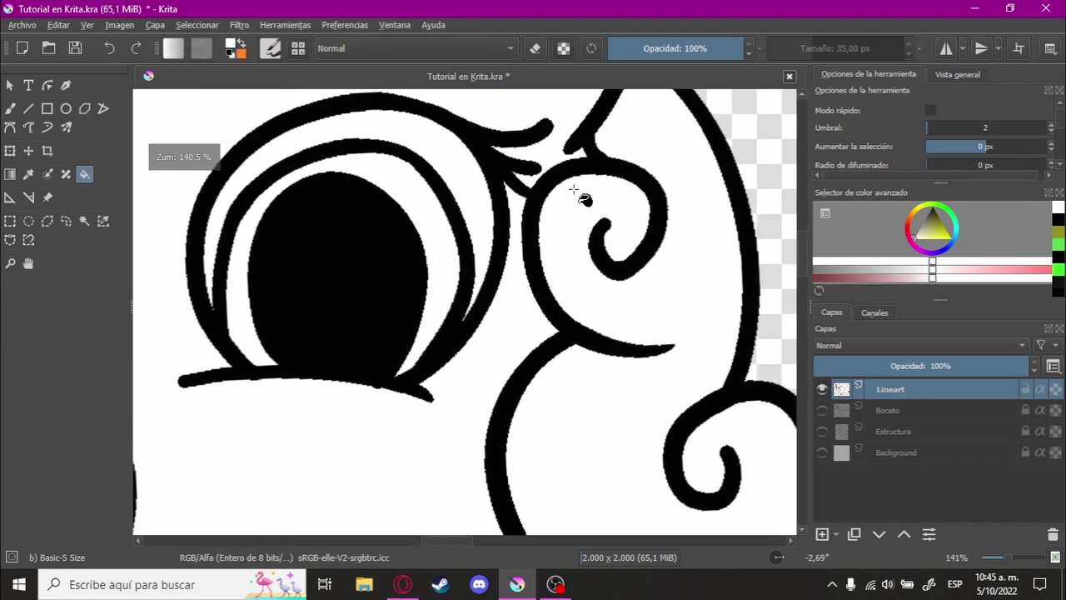
scroll(541, 245, "down", 2)
scroll(504, 275, "down", 1)
scroll(433, 276, "up", 3)
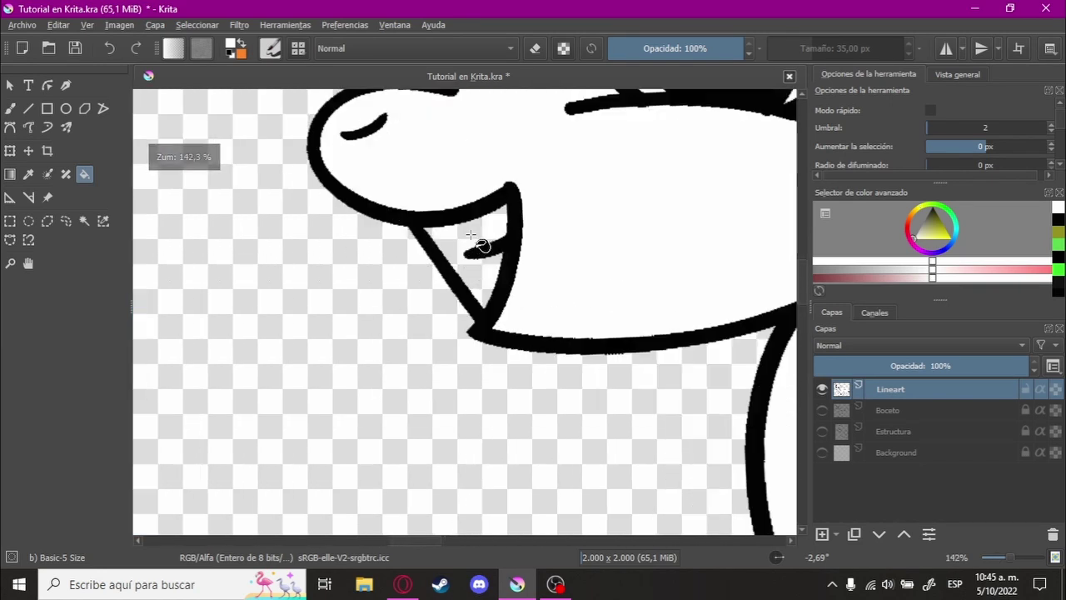
scroll(471, 236, "down", 4)
left_click_drag(512, 376, 519, 281)
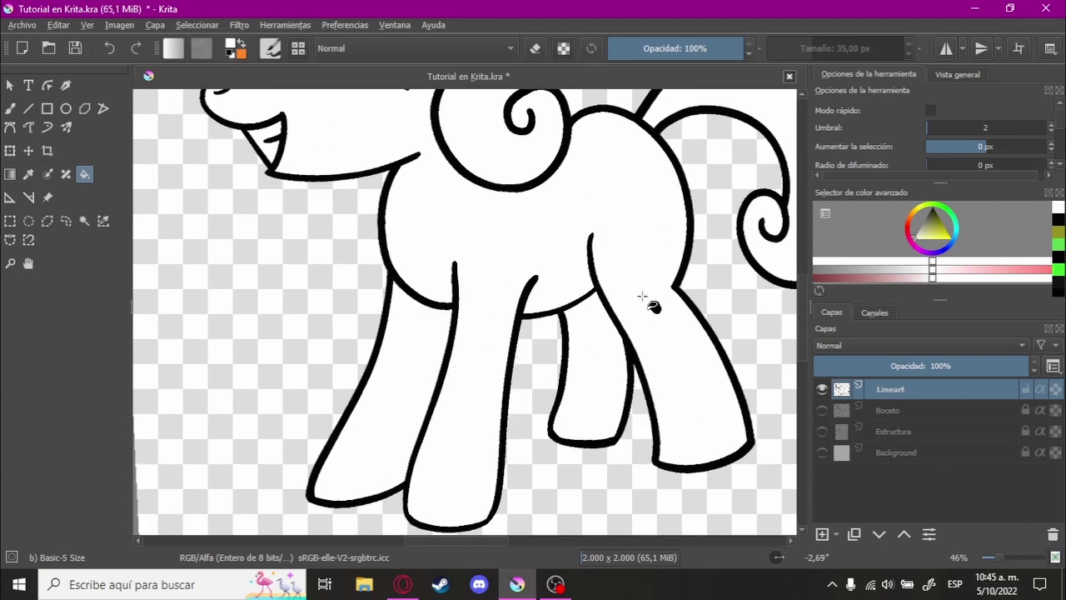
scroll(652, 307, "down", 1)
scroll(659, 314, "down", 1)
scroll(688, 325, "down", 1)
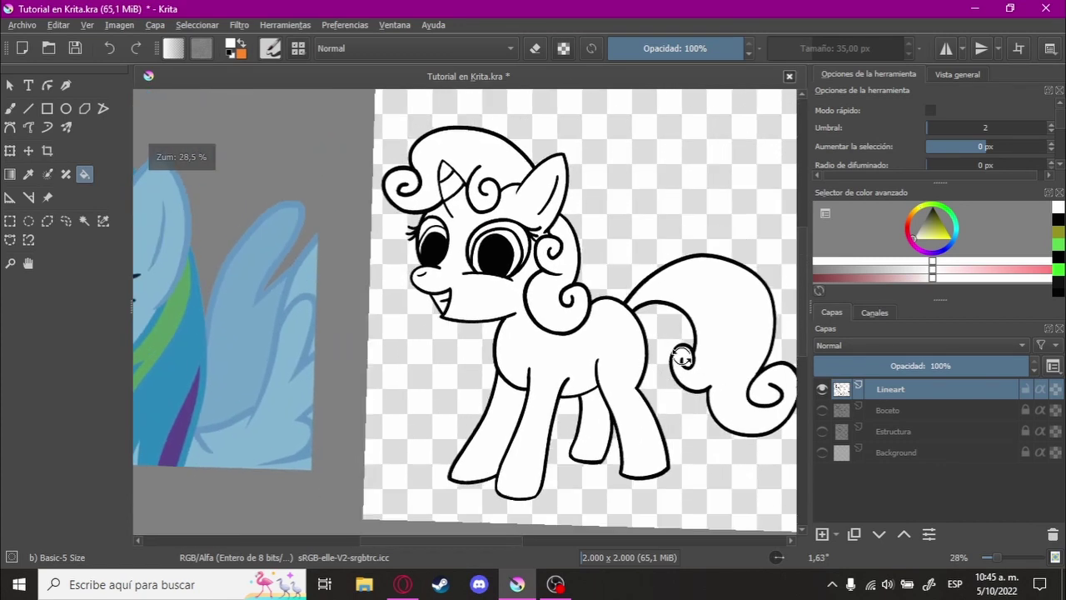
scroll(675, 350, "up", 1)
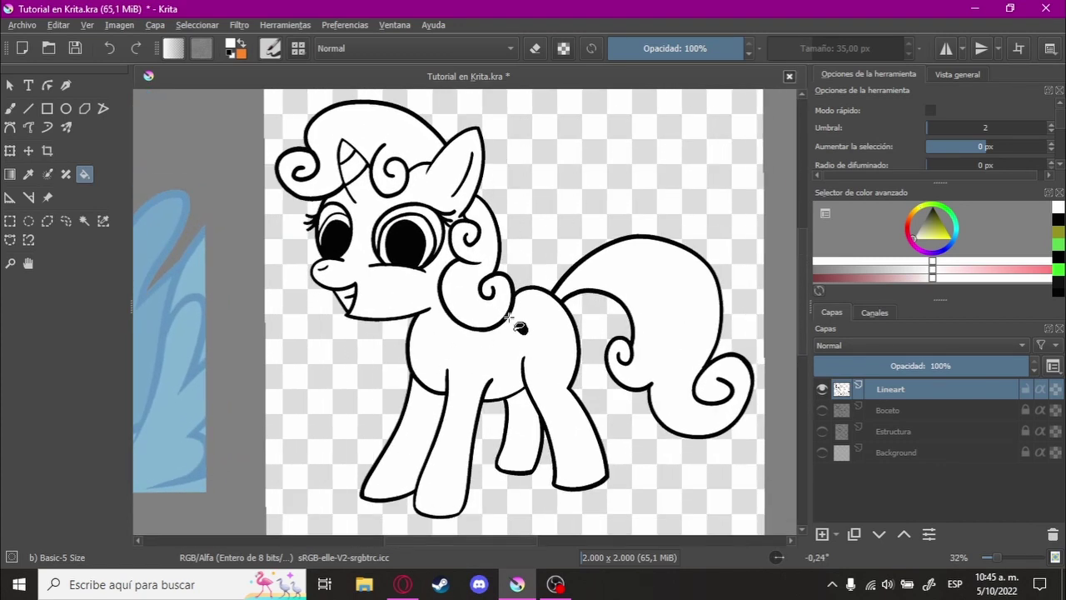
Step: Switch back to the brush and save Tutorial en Krita.kra
key("b")
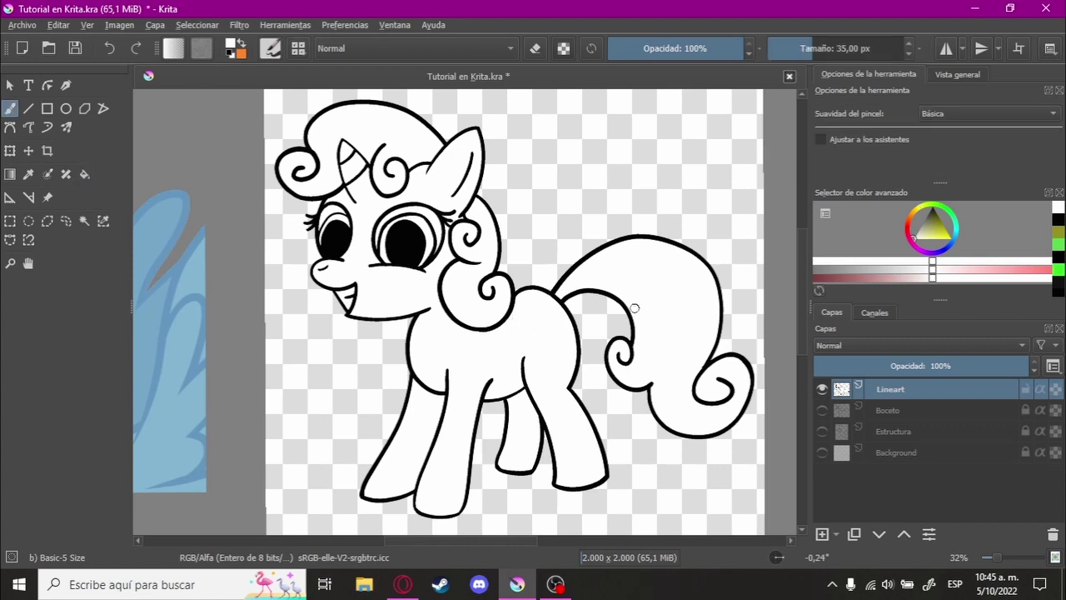
scroll(635, 308, "up", 1)
scroll(643, 320, "down", 1)
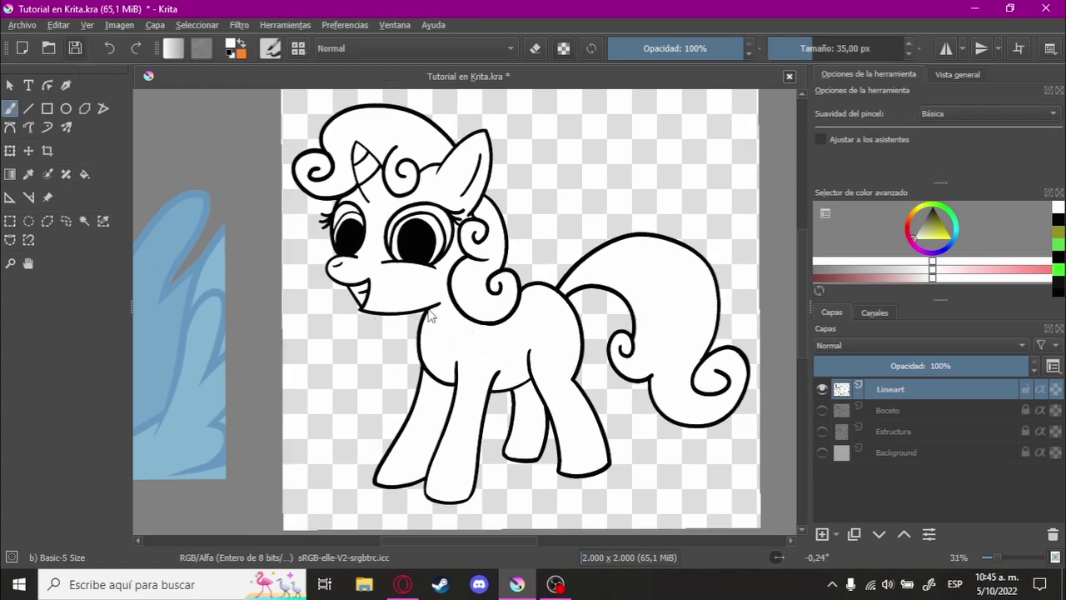
key("ctrl+s")
scroll(461, 310, "up", 1)
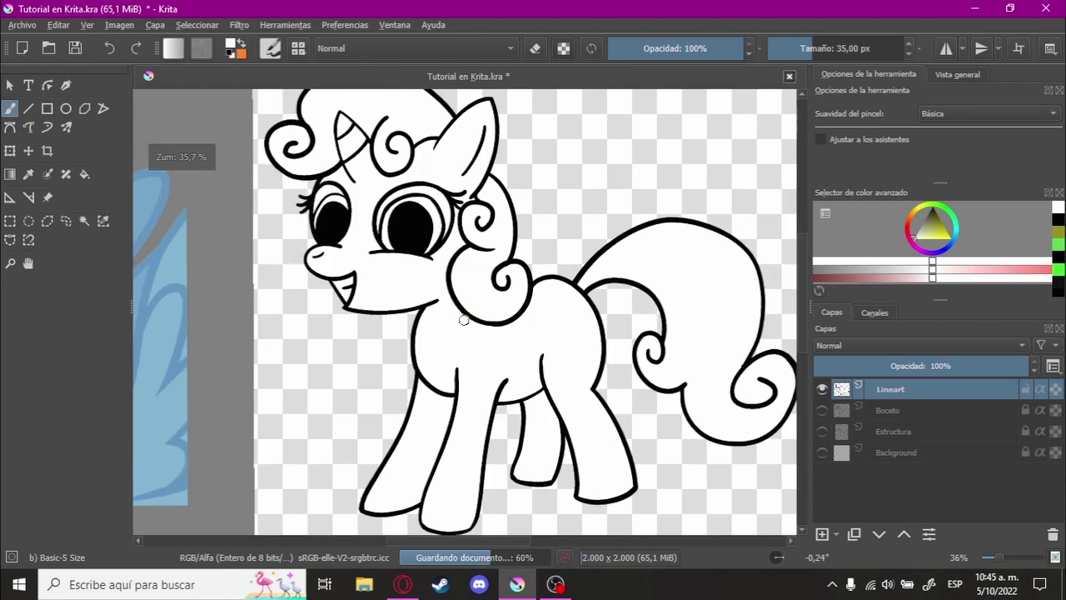
scroll(409, 310, "up", 8)
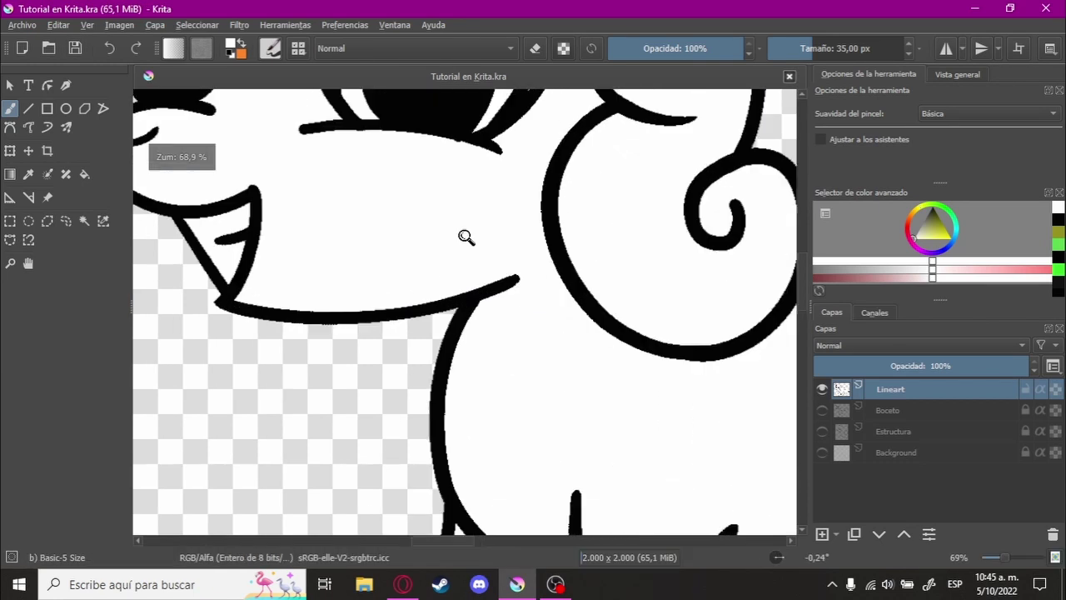
scroll(464, 236, "up", 6)
scroll(542, 250, "up", 3)
scroll(500, 241, "up", 2)
scroll(471, 238, "down", 6)
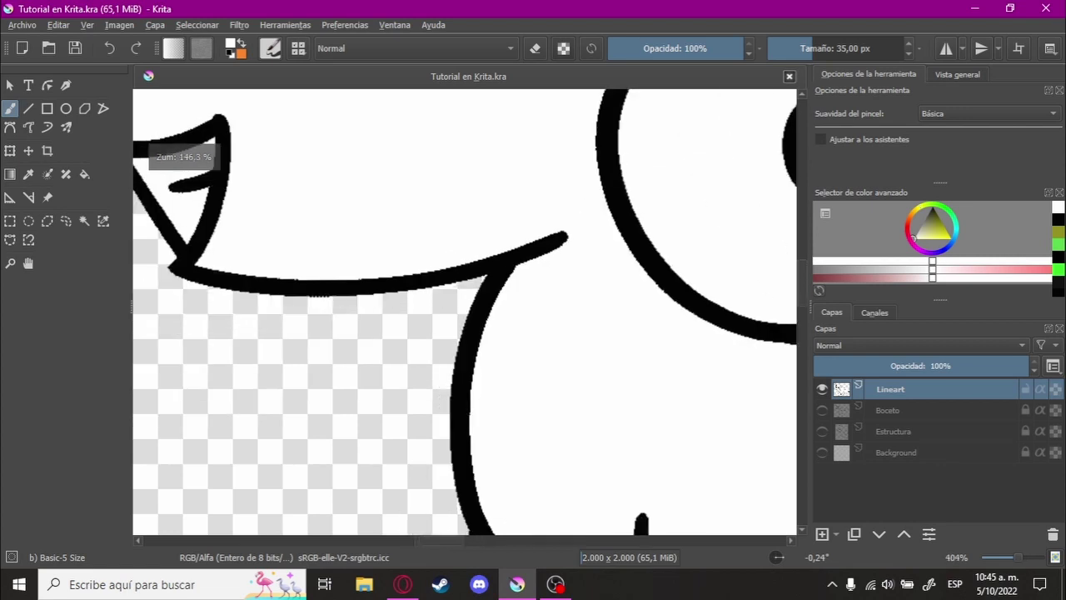
scroll(479, 275, "down", 4)
scroll(488, 326, "down", 4)
scroll(525, 333, "down", 3)
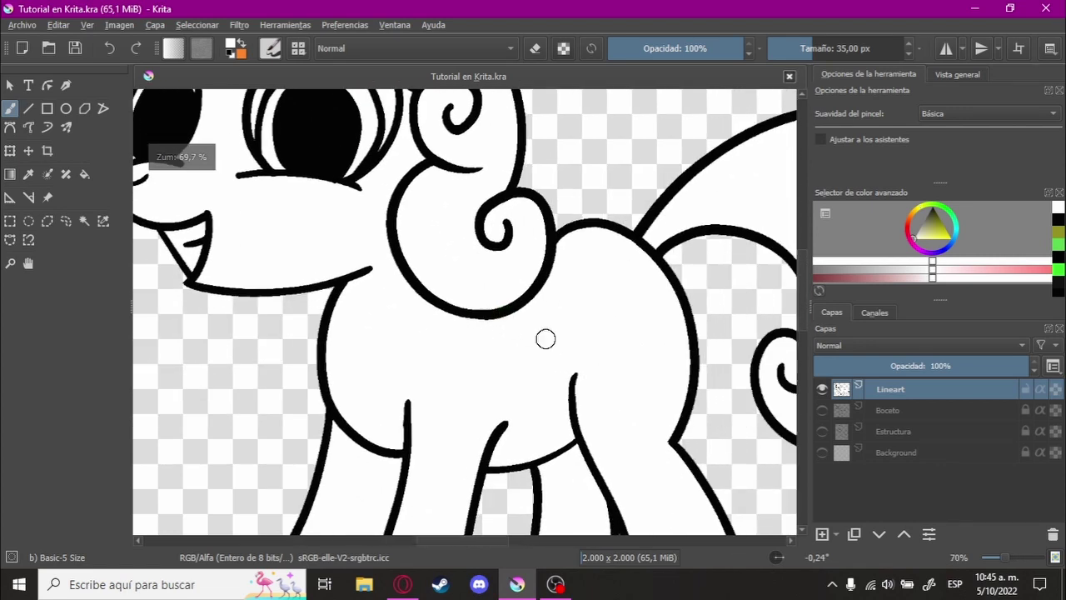
Step: Add a new paint layer named Color below the Lineart layer
left_click(822, 534)
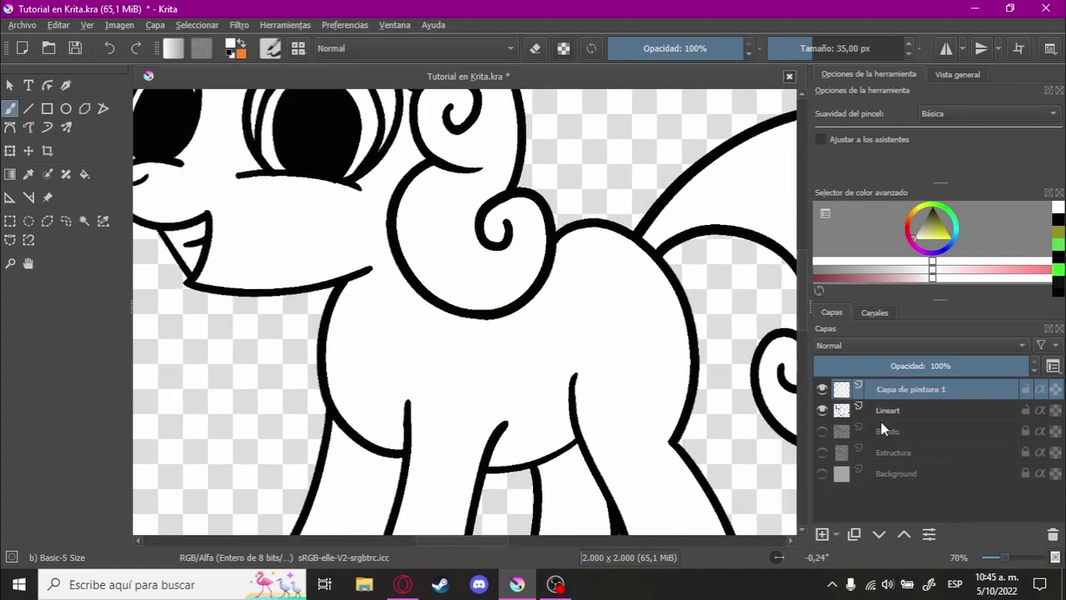
left_click_drag(932, 398, 922, 417)
double_click(927, 406)
type("Color")
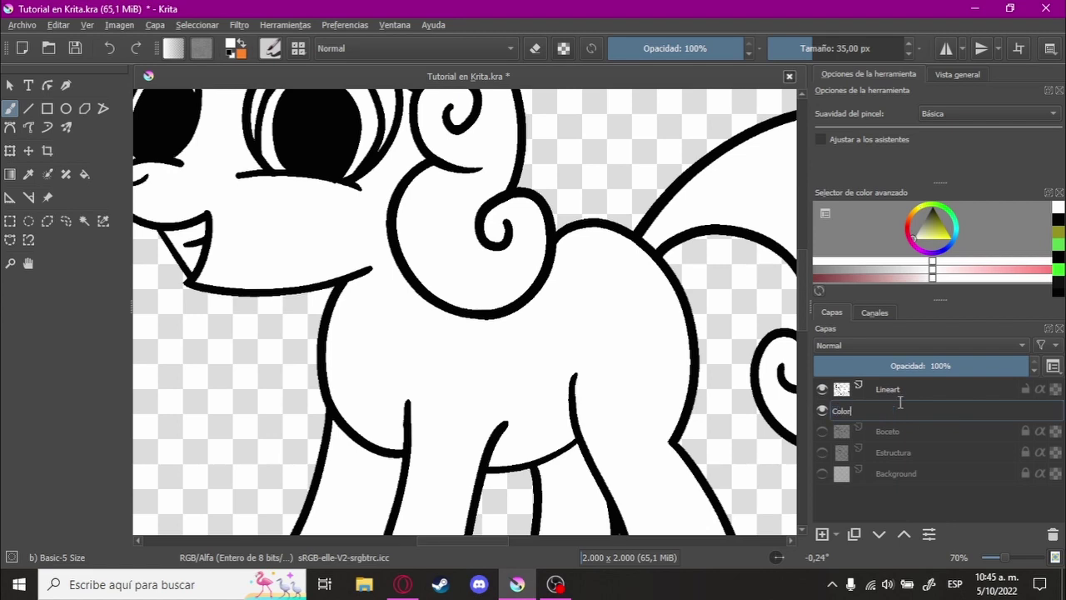
key("Return")
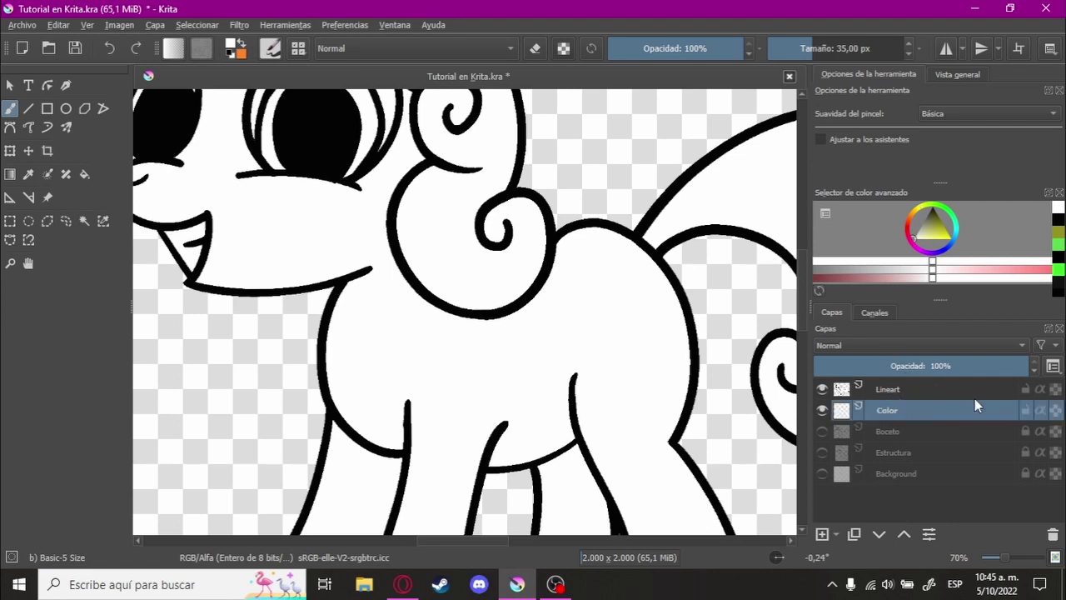
Step: Set the Lineart layer's blending mode to Multiplicar
left_click(972, 398)
scroll(742, 350, "up", 3)
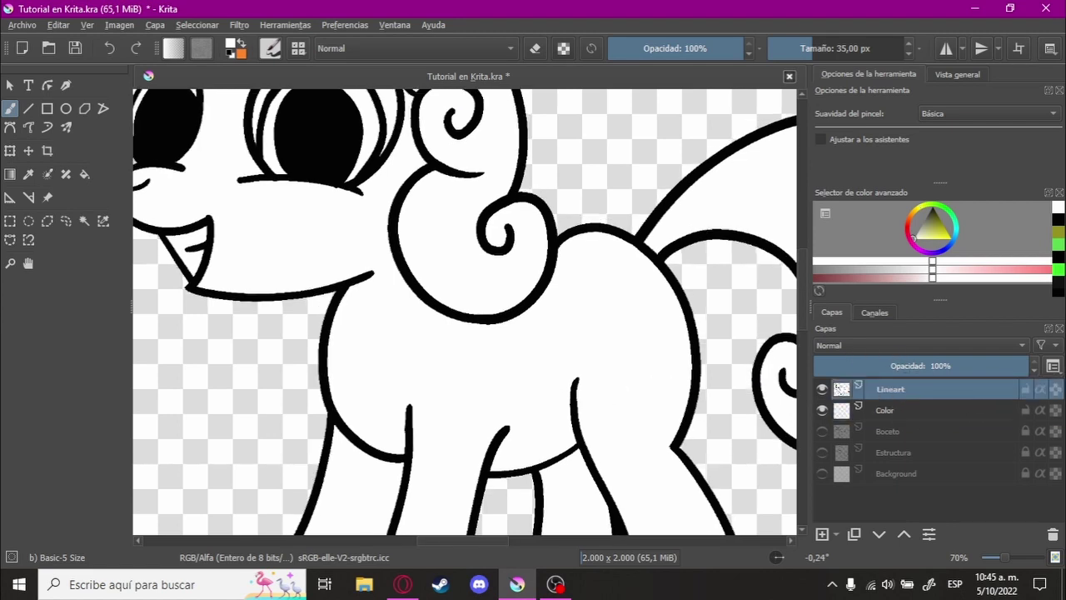
left_click(920, 350)
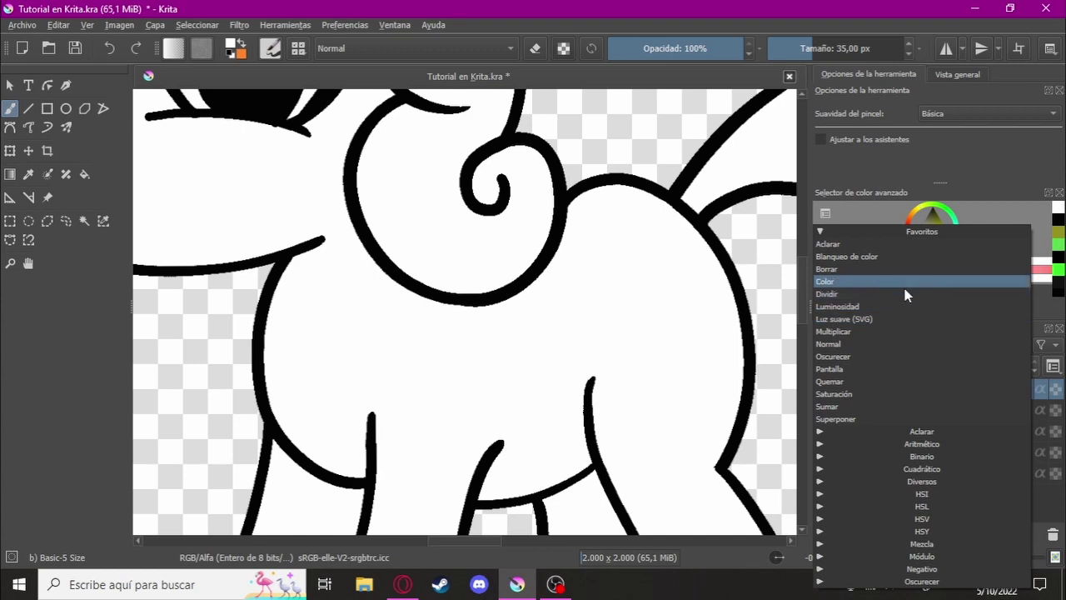
left_click(896, 332)
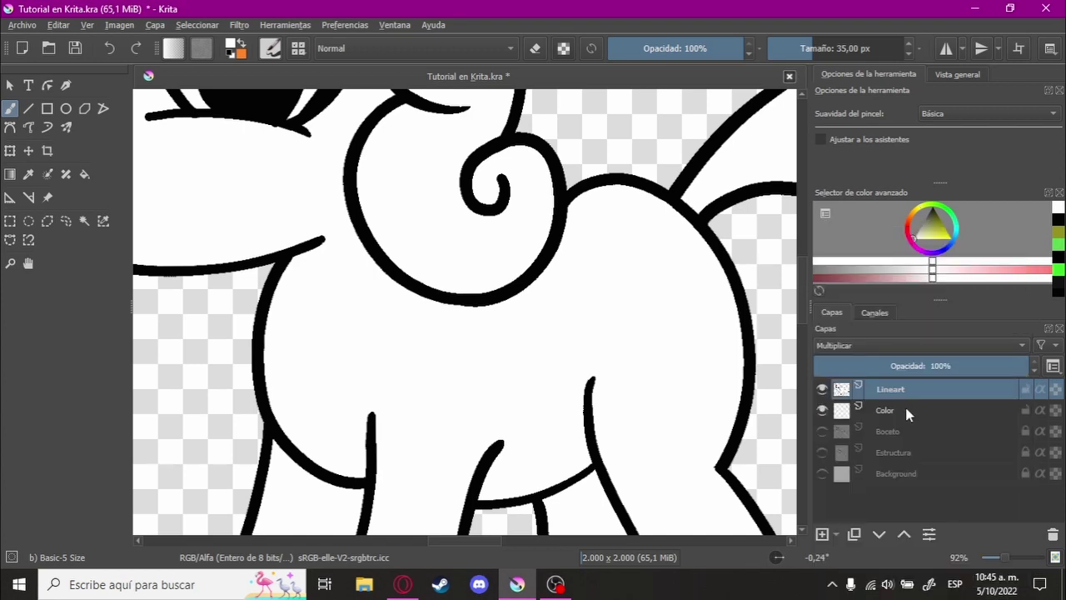
Step: Group the Lineart and Color layers into a group named Sweetie Belle
left_click(905, 408, "ctrl")
key("ctrl+g")
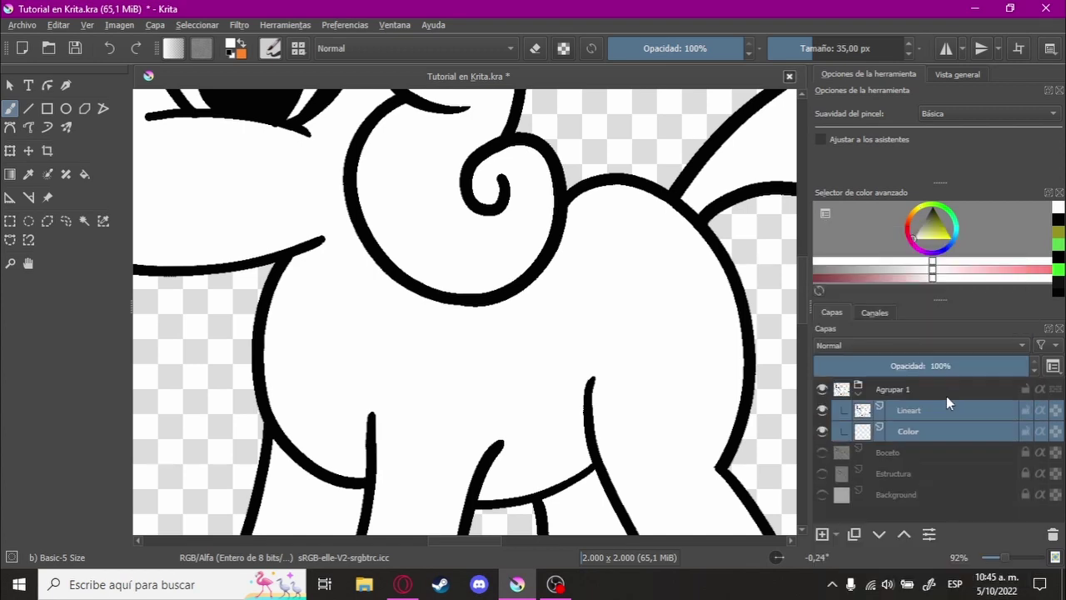
double_click(933, 389)
type("s")
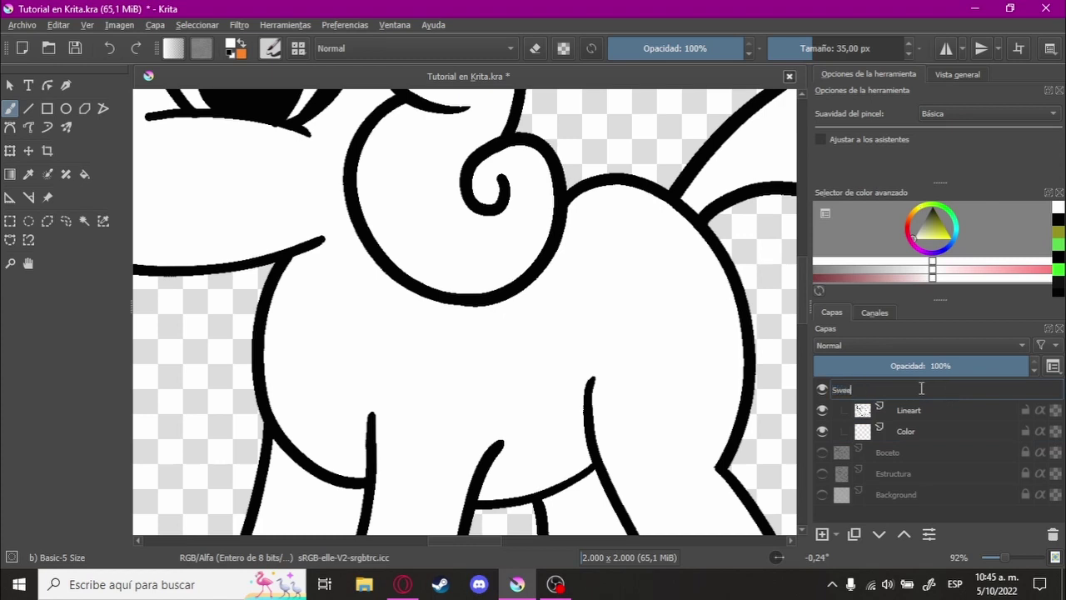
type("le")
key("Return")
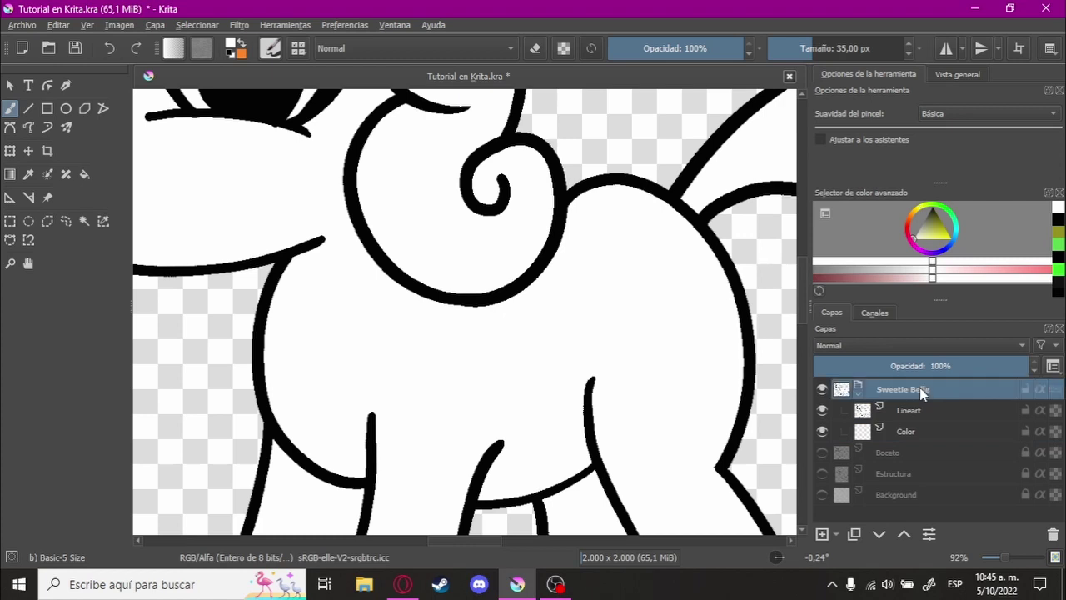
Step: Scroll the Layers panel, selecting the Color and Lineart layers in turn
scroll(636, 361, "down", 1)
scroll(638, 345, "down", 1)
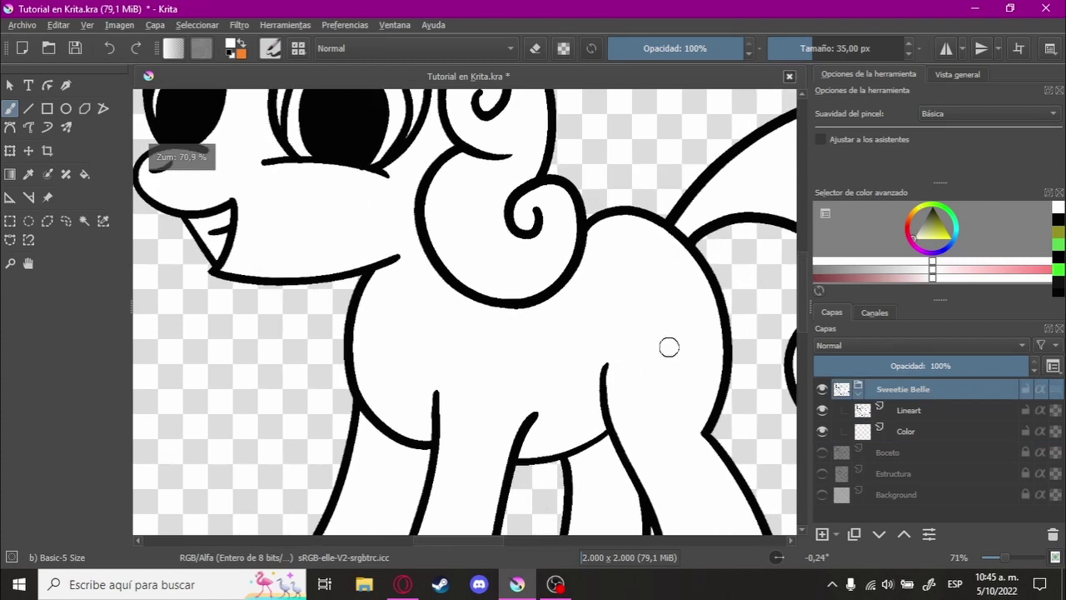
left_click(906, 430)
scroll(619, 345, "down", 2)
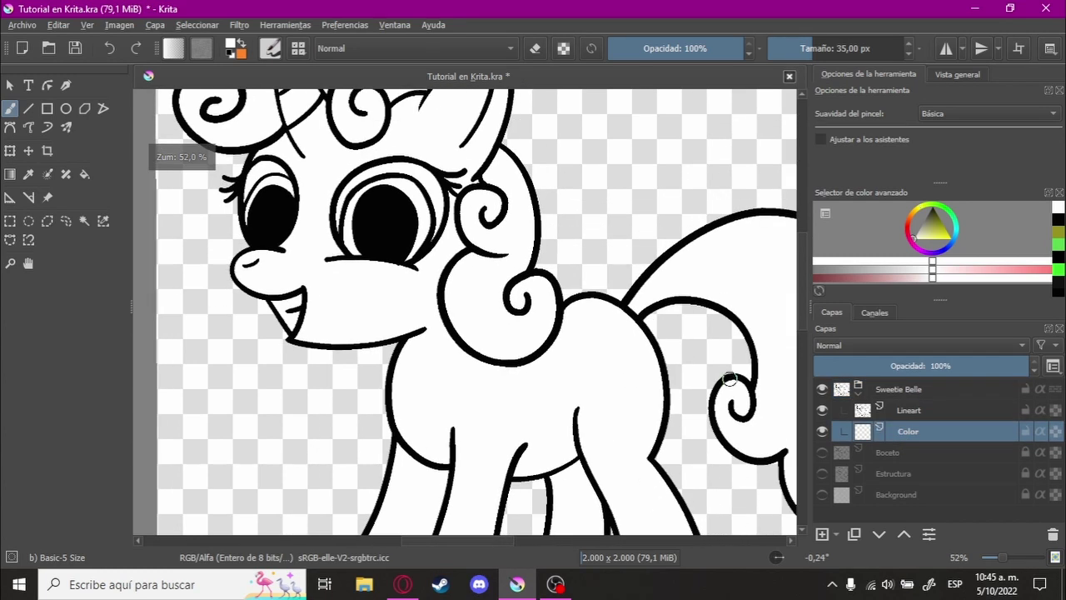
left_click(930, 412)
scroll(541, 383, "up", 1)
scroll(500, 350, "up", 1)
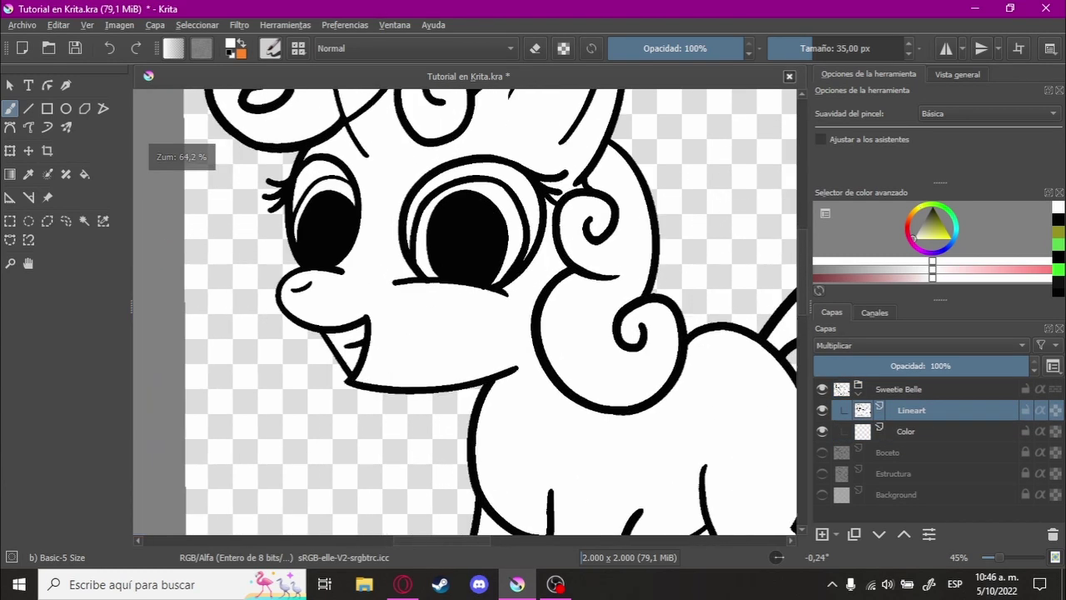
scroll(440, 317, "up", 1)
scroll(483, 387, "down", 2)
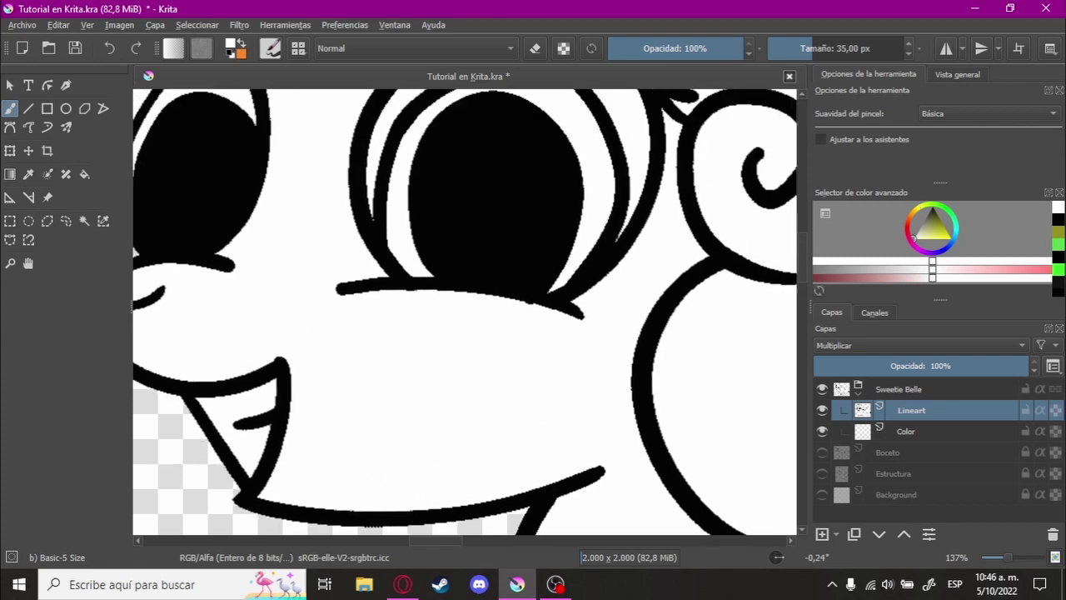
scroll(533, 322, "down", 1)
scroll(554, 321, "down", 1)
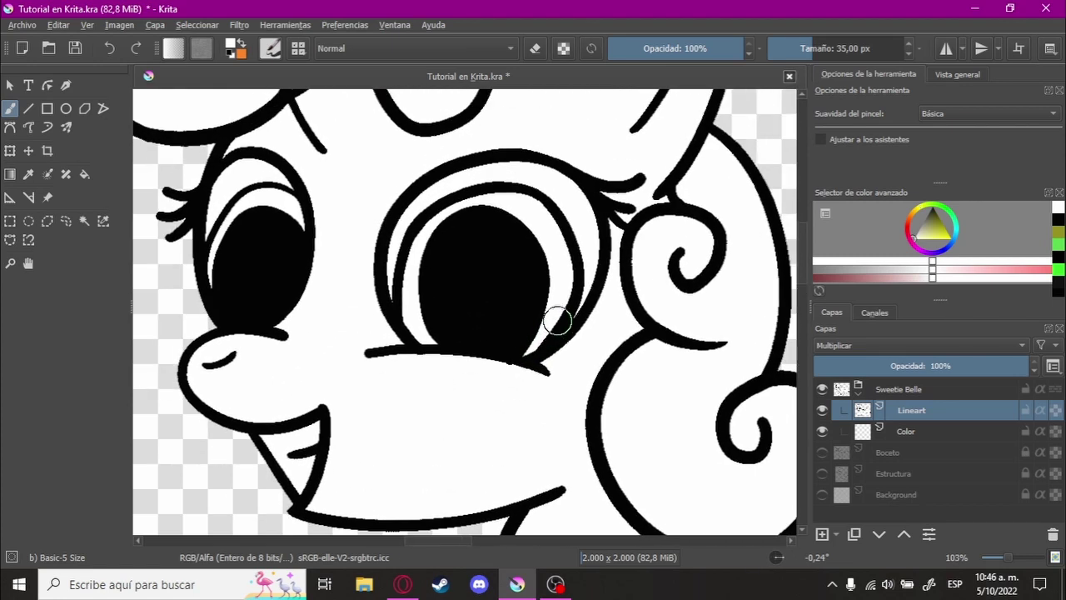
scroll(542, 357, "down", 1)
scroll(552, 370, "down", 1)
scroll(552, 370, "down", 2)
scroll(600, 350, "down", 2)
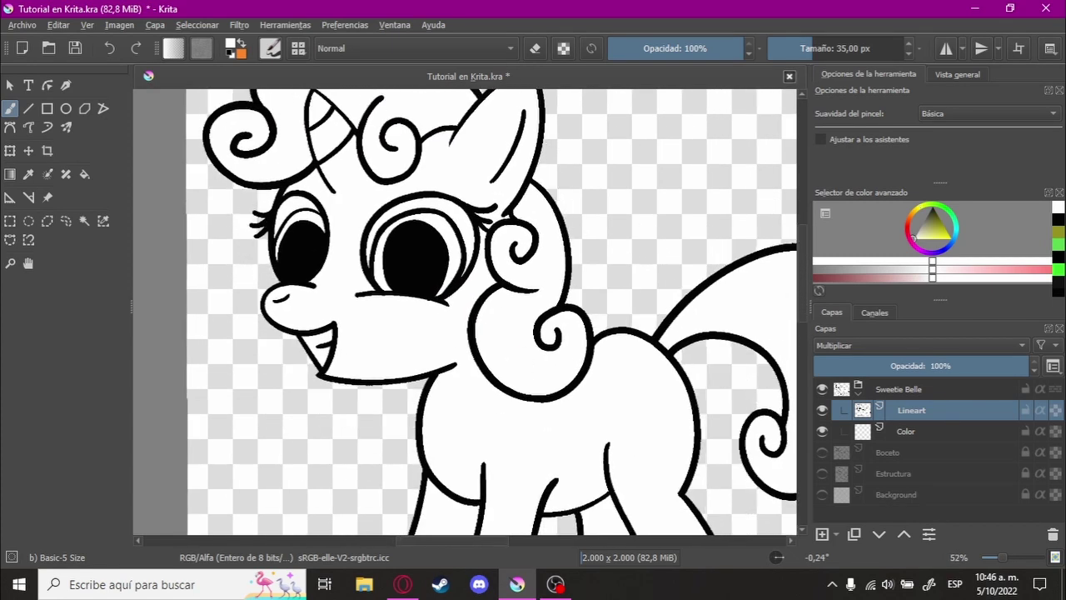
scroll(652, 344, "down", 1)
Step: On the Color layer, take the Fill tool and pick light blue from the reference
left_click(925, 432)
scroll(636, 340, "down", 1)
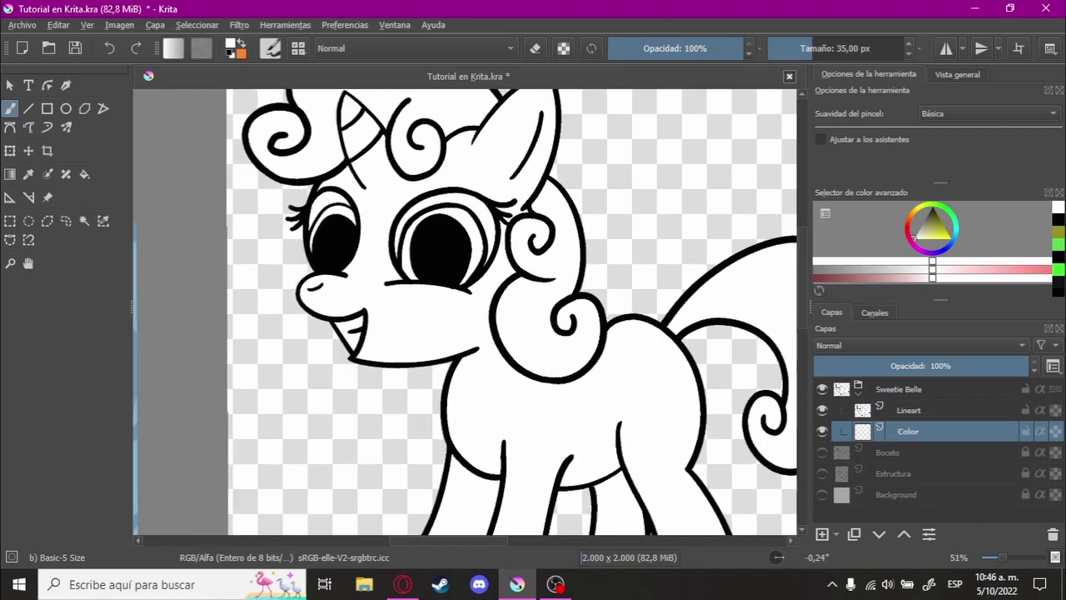
key("f")
scroll(527, 347, "down", 1)
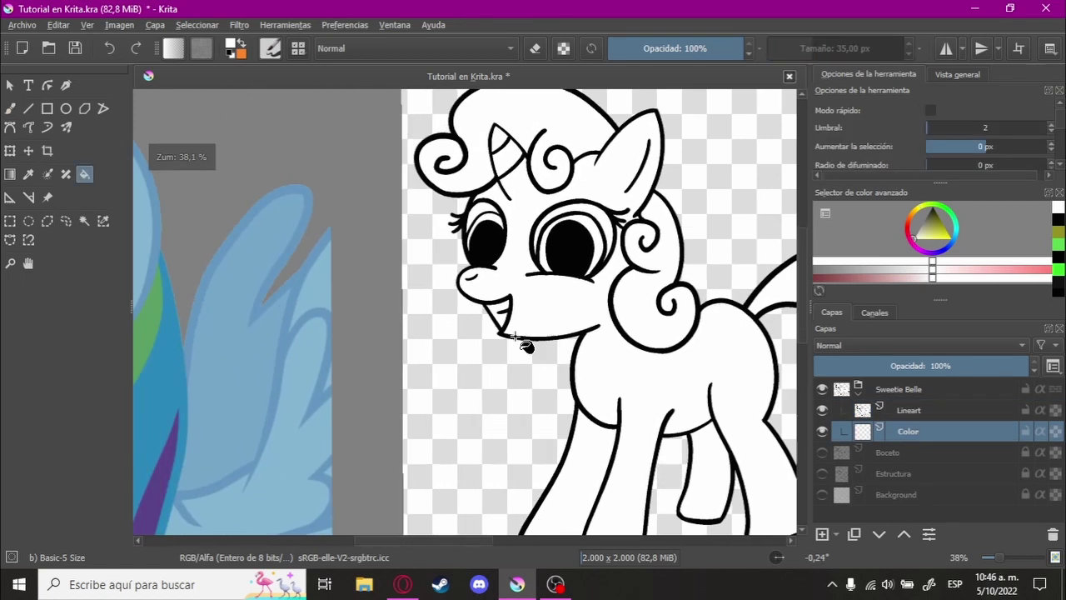
left_click(233, 345, "ctrl")
left_click_drag(602, 345, 444, 345)
Step: Fill the pony light blue twice, undoing each fill
left_click(587, 310)
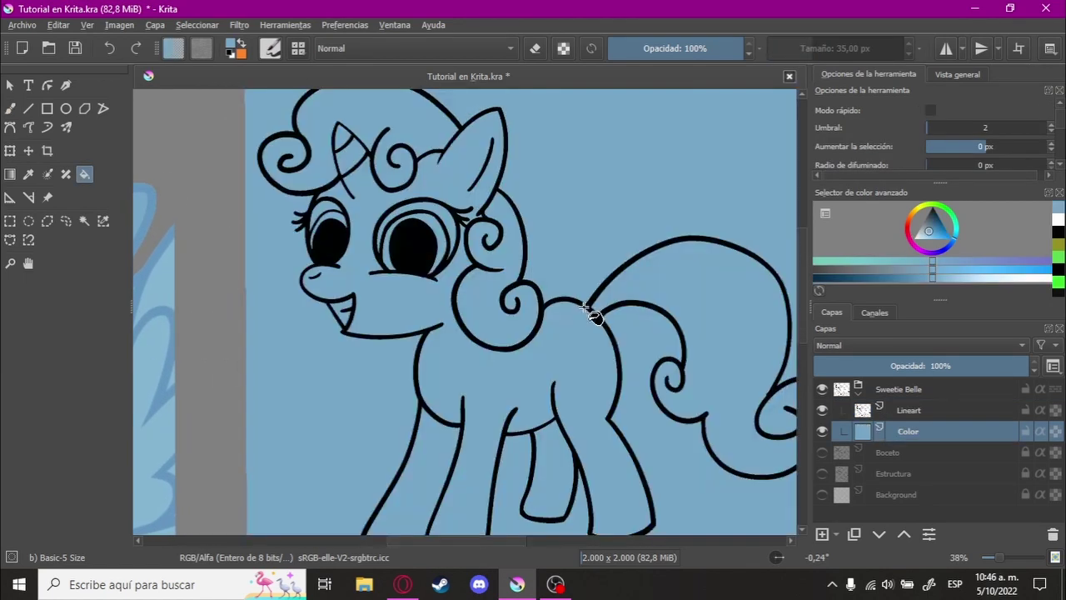
scroll(586, 309, "down", 1)
scroll(575, 320, "down", 1)
key("ctrl+z")
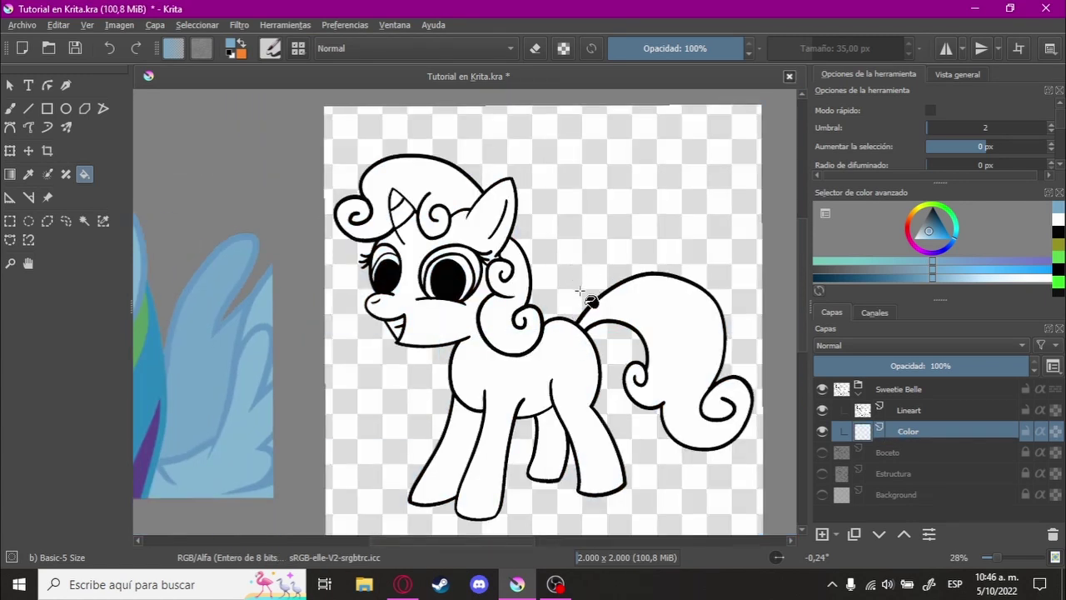
left_click(580, 291)
key("ctrl+z")
Step: Toggle Lineart visibility, retry and undo the blue fill, then pan to the reference image
left_click(822, 410)
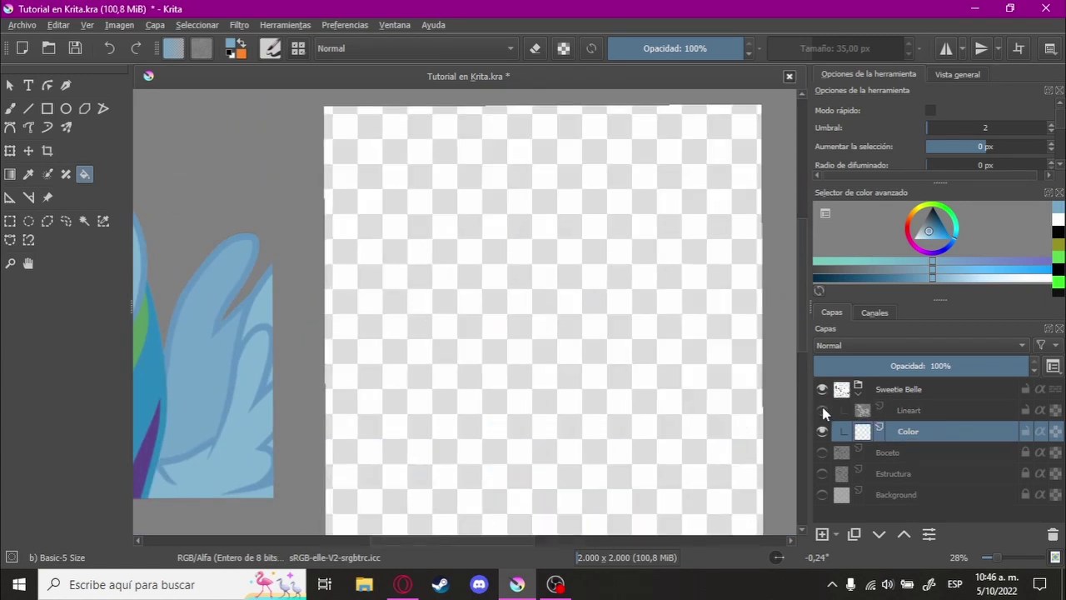
left_click(823, 410)
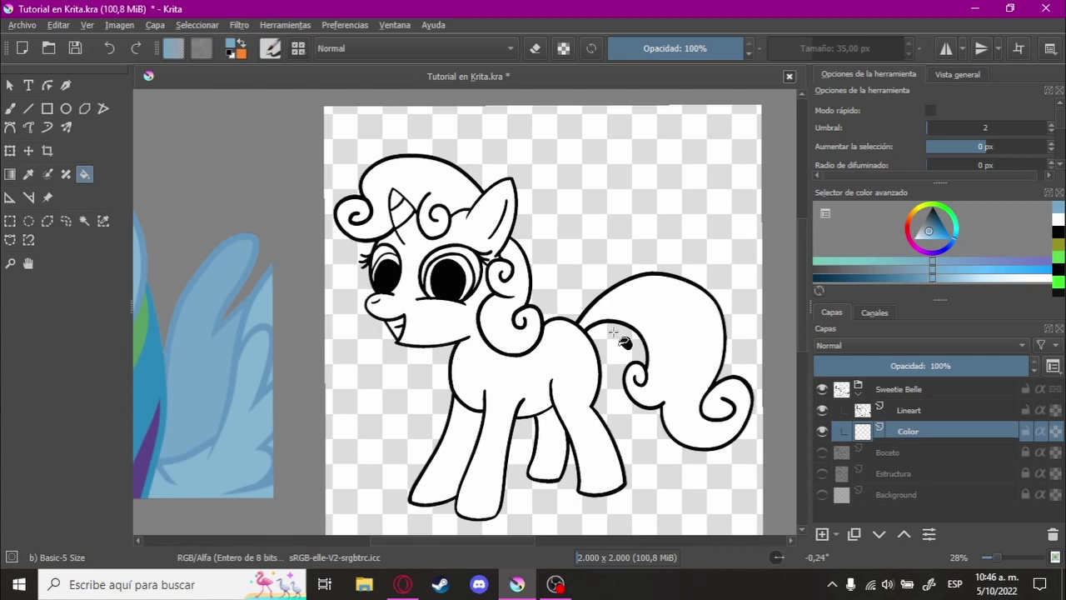
left_click(613, 332)
key("ctrl+z")
scroll(691, 333, "up", 2)
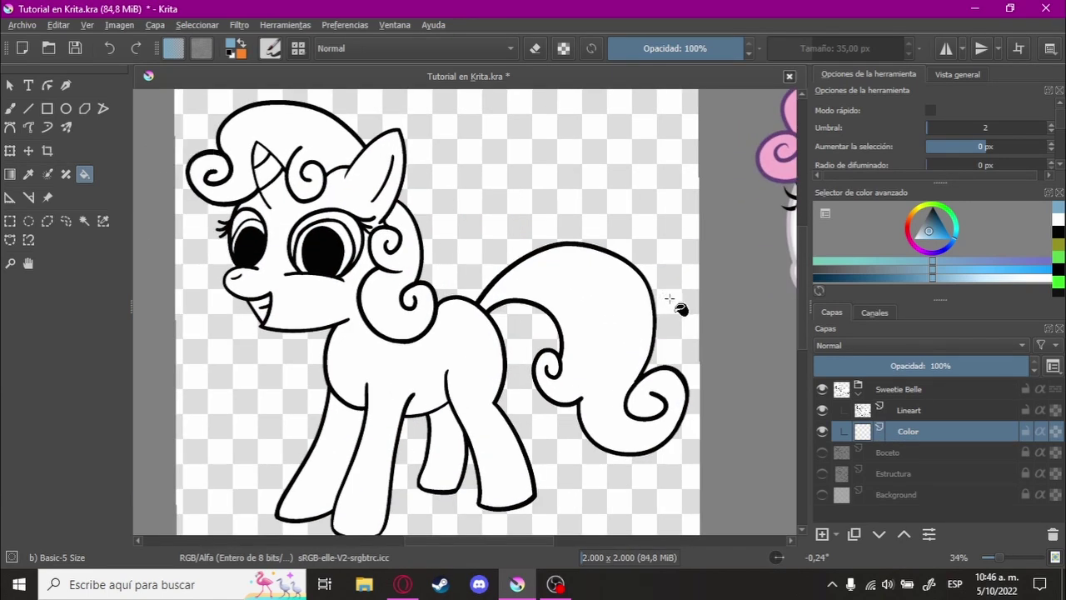
left_click_drag(712, 290, 595, 315)
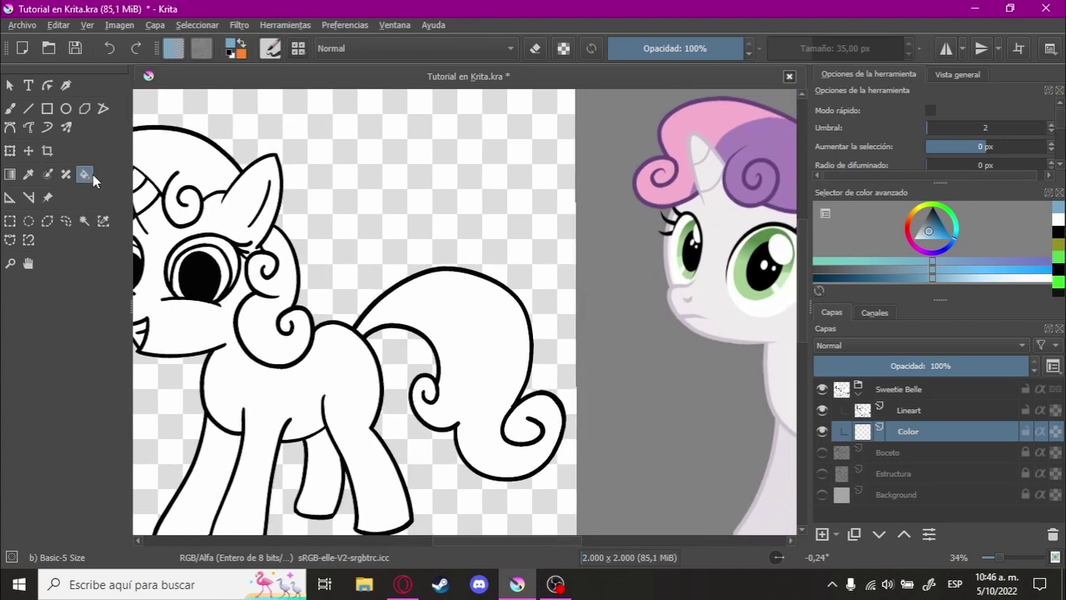
left_click_drag(1056, 122, 1042, 148)
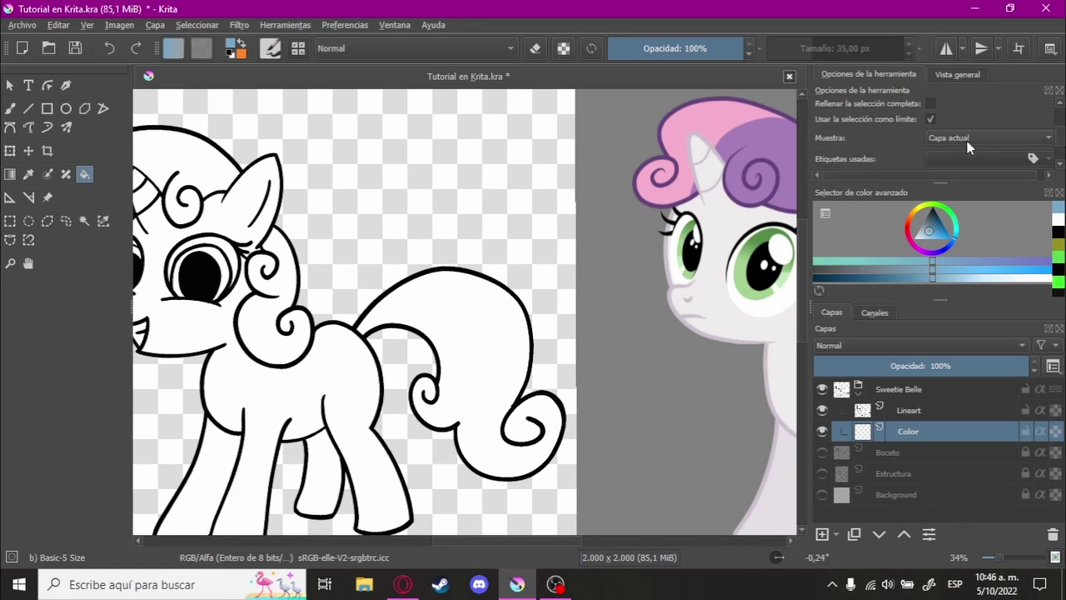
Step: Set the Fill tool to sample all layers
left_click(970, 139)
left_click(971, 153)
scroll(592, 250, "up", 5)
scroll(591, 250, "up", 2)
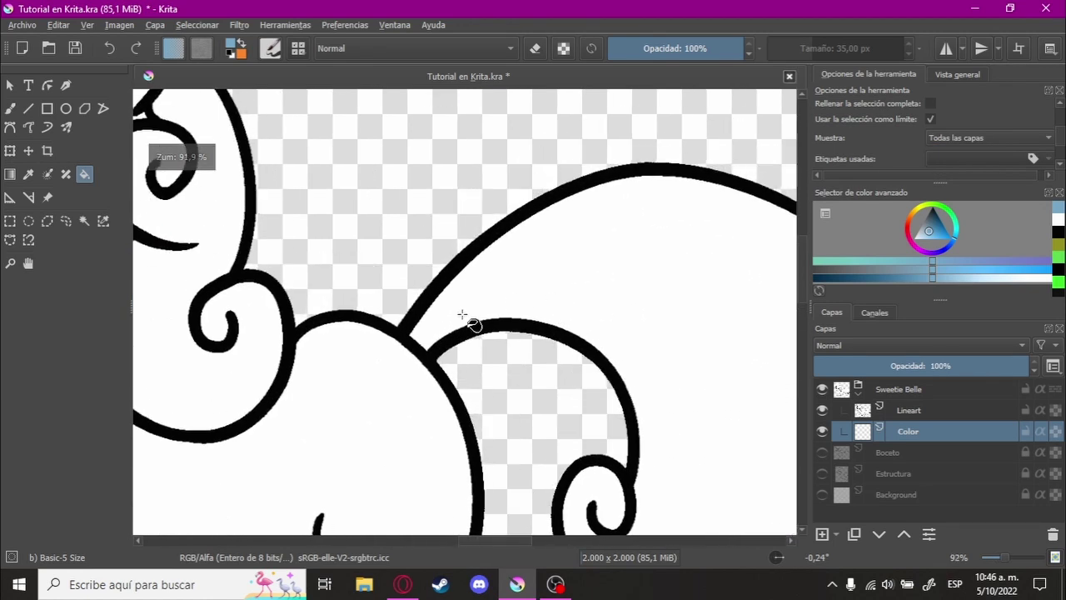
scroll(516, 267, "up", 1)
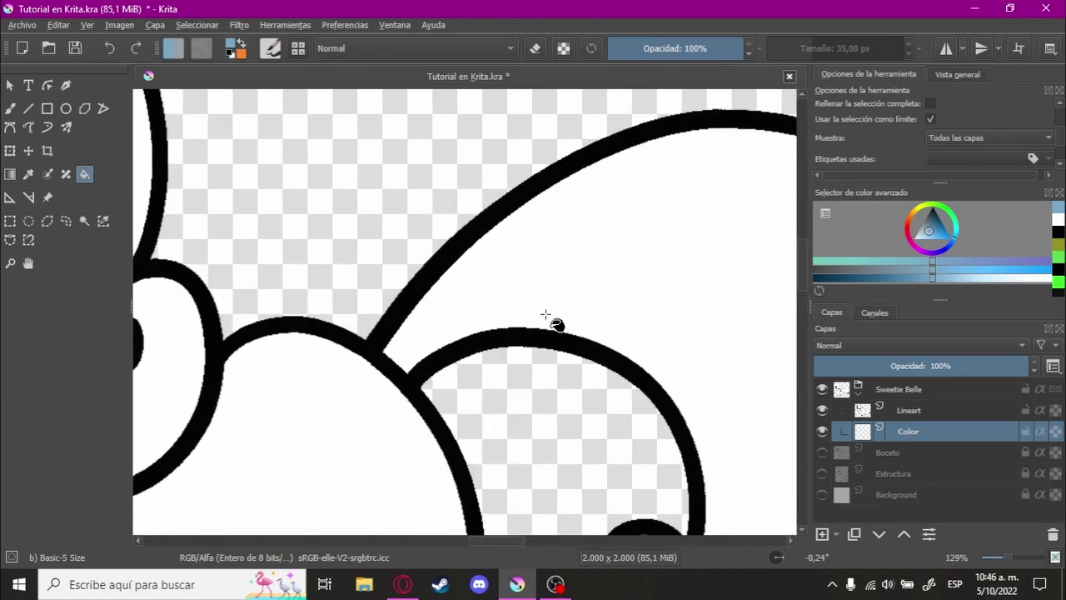
scroll(606, 265, "down", 1)
scroll(578, 253, "down", 1)
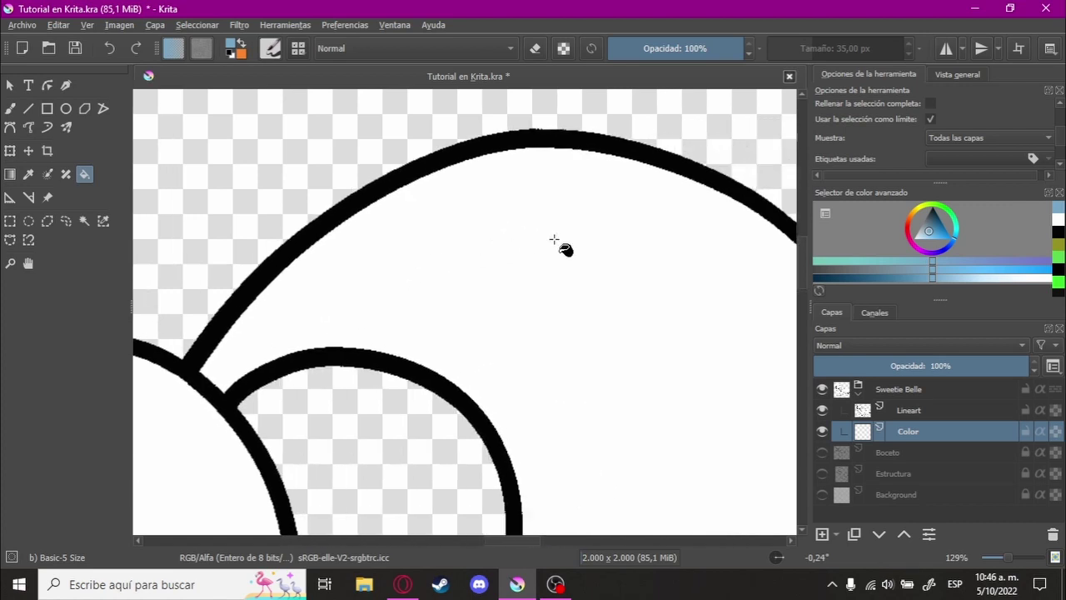
scroll(564, 245, "down", 1)
scroll(564, 236, "down", 1)
scroll(507, 302, "down", 2)
scroll(583, 292, "up", 1)
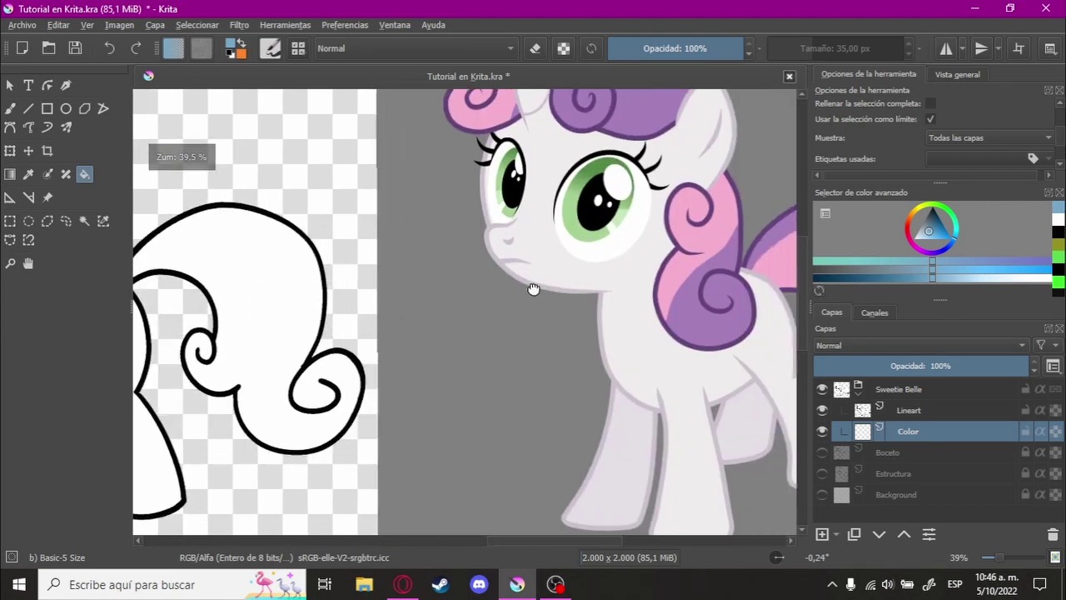
scroll(633, 296, "up", 1)
Step: Sample the reference body colour, check the fill without lineart, and fill the horn areas light grey
left_click(524, 282, "ctrl")
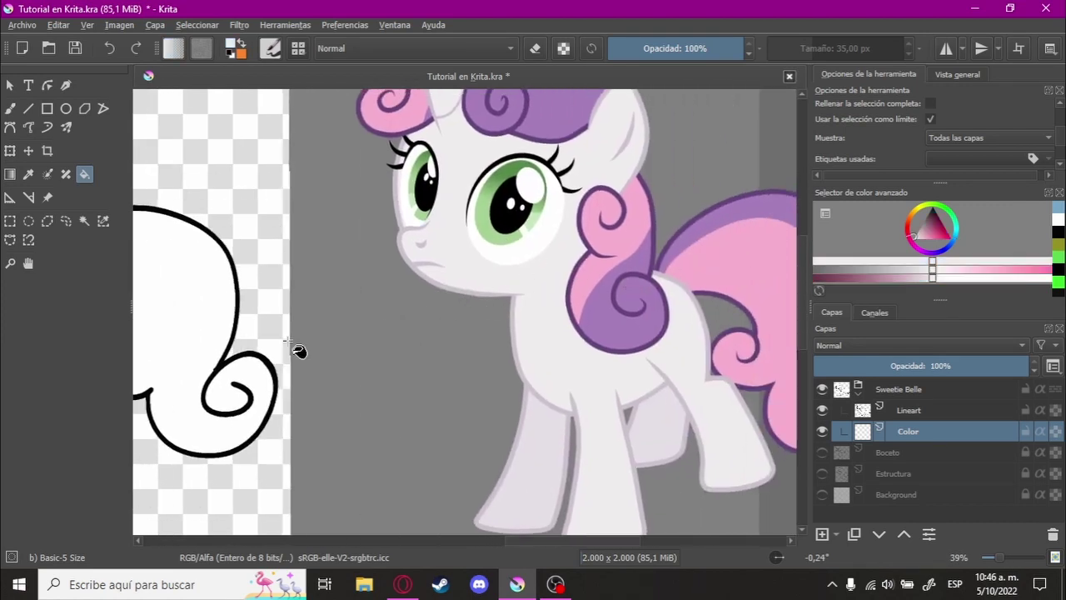
mouse_move(298, 350)
left_mouse_down()
mouse_move(401, 332)
mouse_move(518, 385)
left_mouse_up()
scroll(401, 332, "down", 1)
scroll(343, 291, "up", 3)
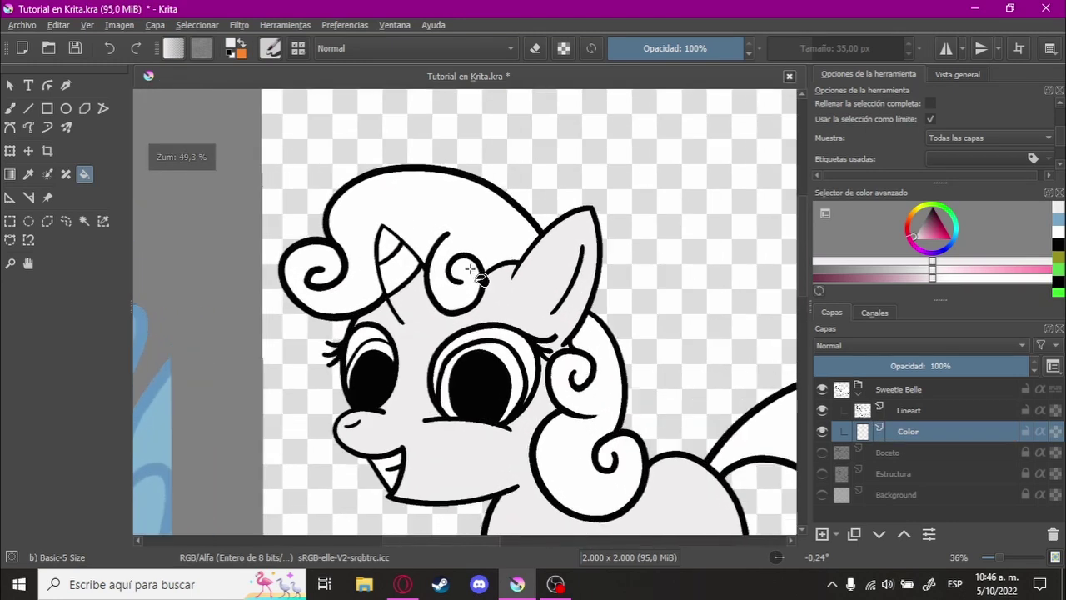
left_click(822, 410)
scroll(464, 338, "down", 3)
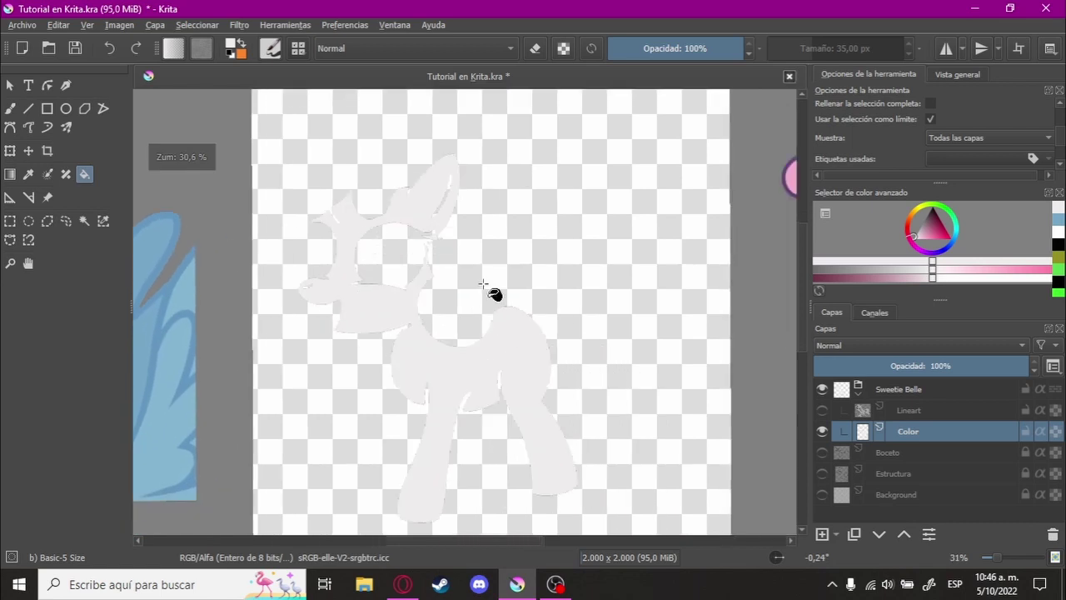
left_click(823, 410)
scroll(516, 367, "up", 3)
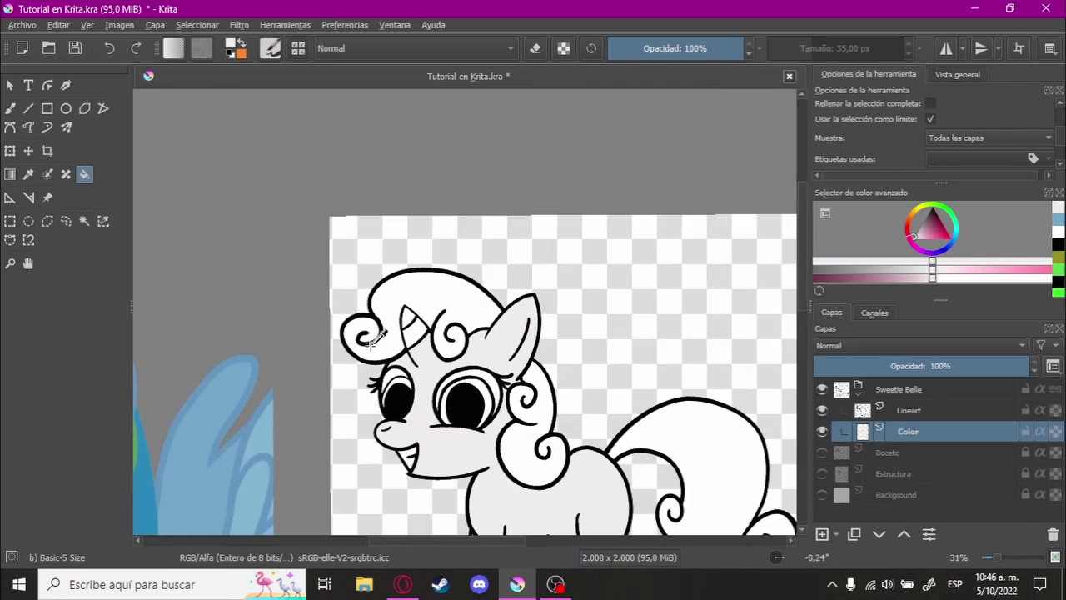
scroll(534, 381, "up", 3)
scroll(489, 337, "up", 2)
left_click(489, 337)
left_click(464, 272)
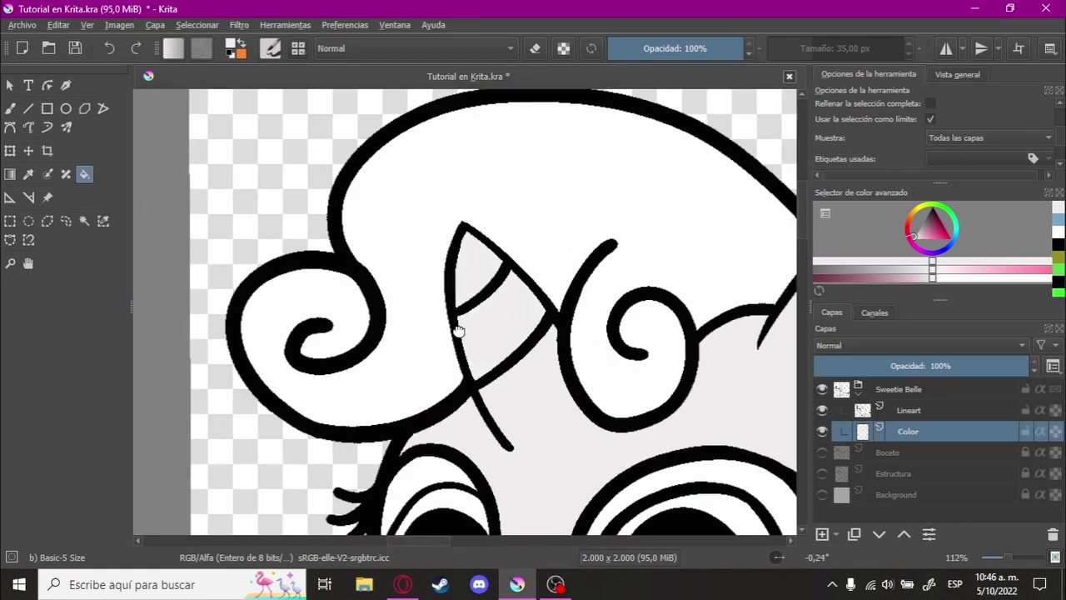
Step: Sample the darker grey from the reference leg and fill a far back leg with it
scroll(457, 330, "down", 3)
scroll(524, 433, "down", 2)
scroll(567, 375, "up", 1)
scroll(613, 297, "down", 2)
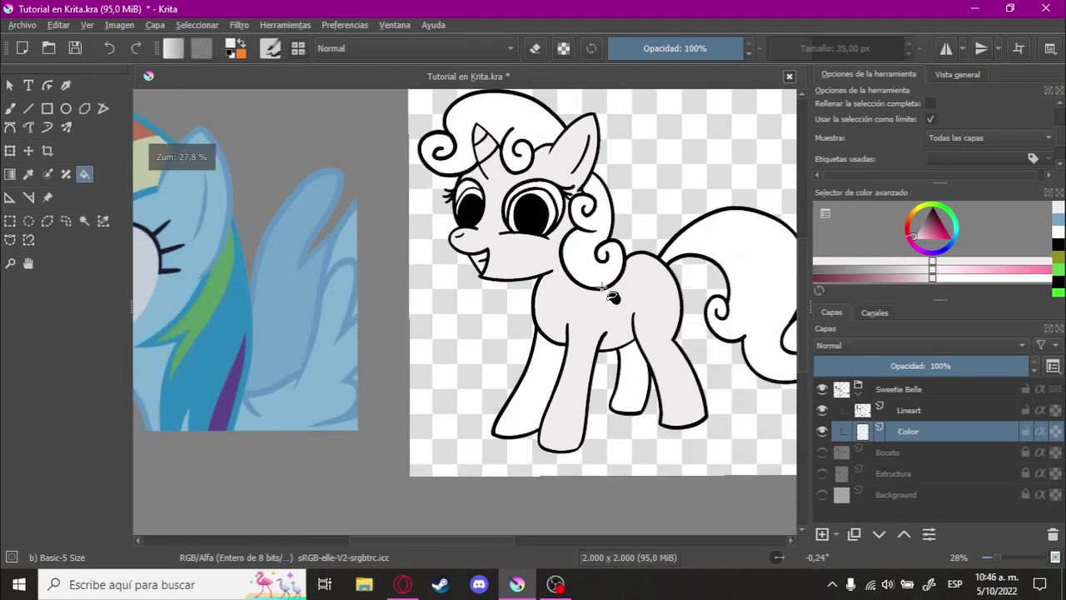
scroll(559, 303, "right", 5)
scroll(571, 400, "right", 3)
scroll(636, 384, "up", 3)
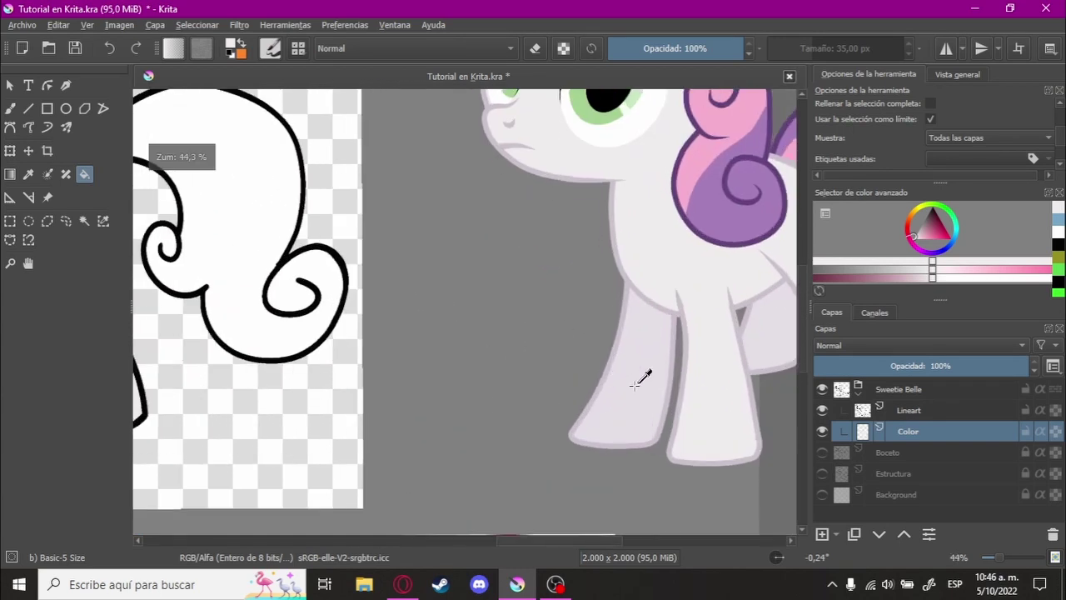
left_click(641, 379, "ctrl")
scroll(495, 312, "left", 5)
left_click(274, 369)
scroll(185, 348, "up", 2)
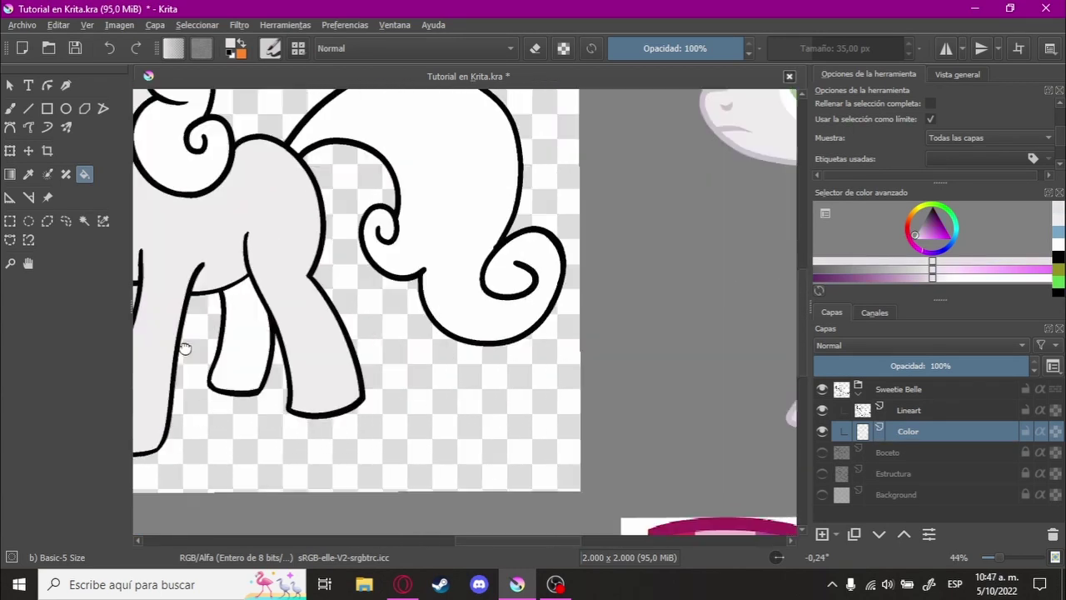
scroll(500, 318, "right", 5)
scroll(549, 333, "left", 5)
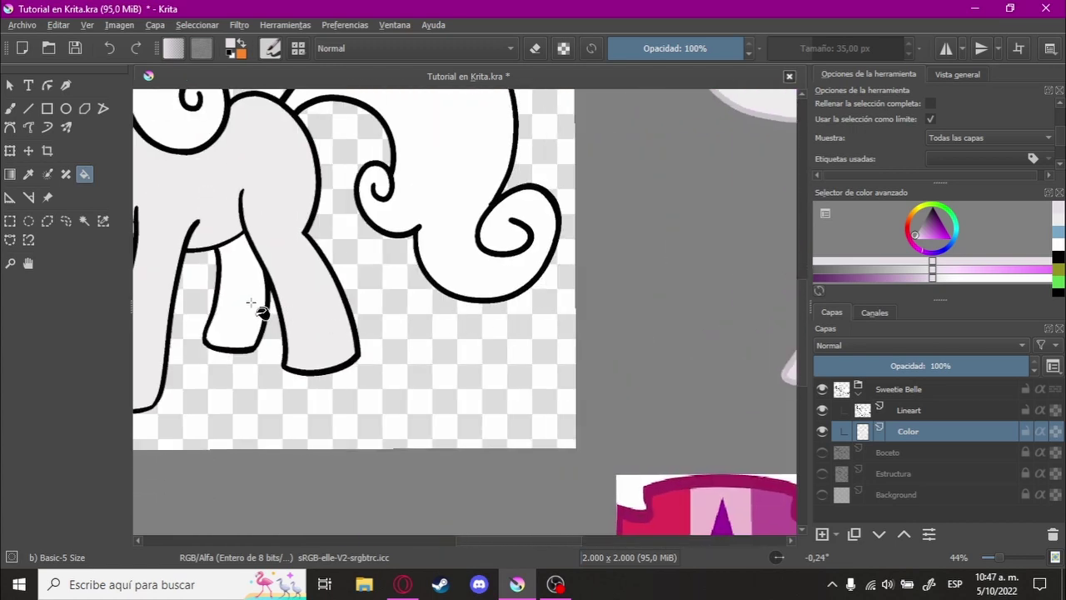
scroll(261, 311, "down", 5)
scroll(382, 277, "up", 1)
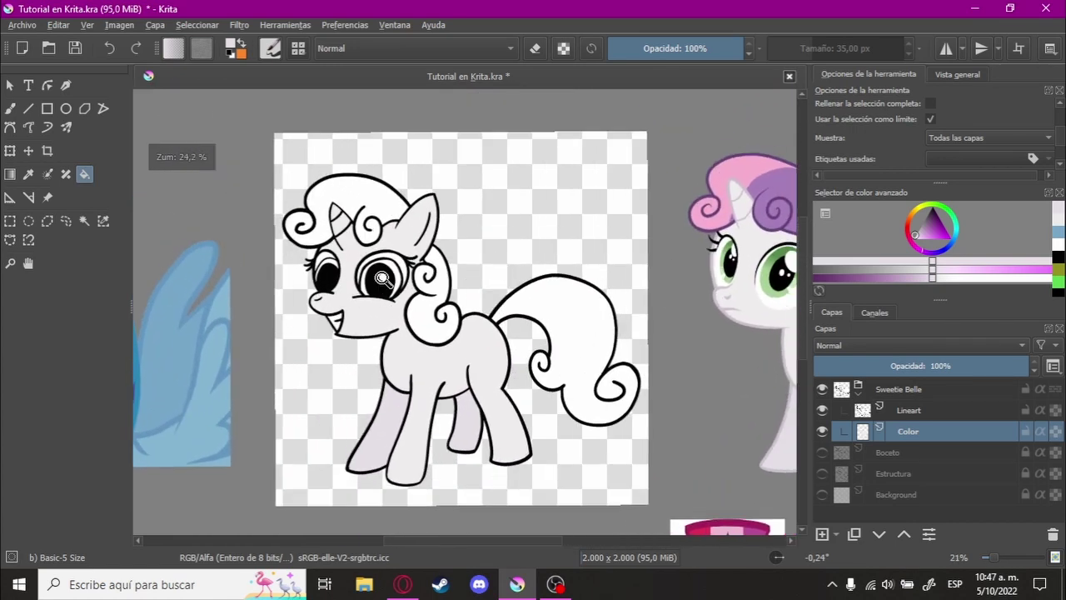
scroll(433, 308, "right", 2)
scroll(488, 342, "up", 1)
Step: Sample the reference mane's purple and magic-wand select the mane area on Lineart
left_click(651, 225, "ctrl")
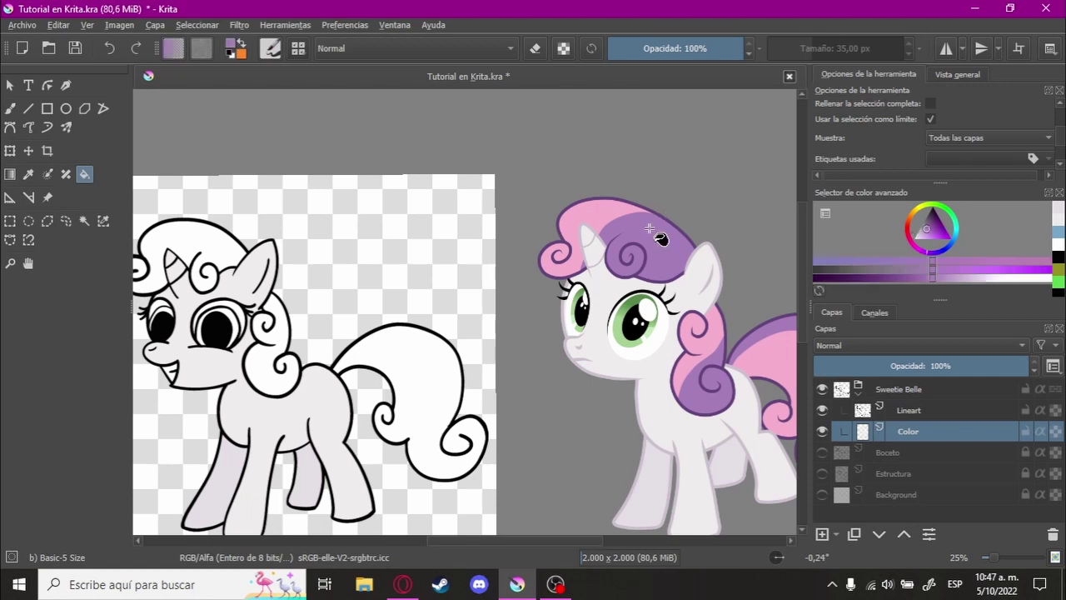
scroll(500, 287, "up", 5)
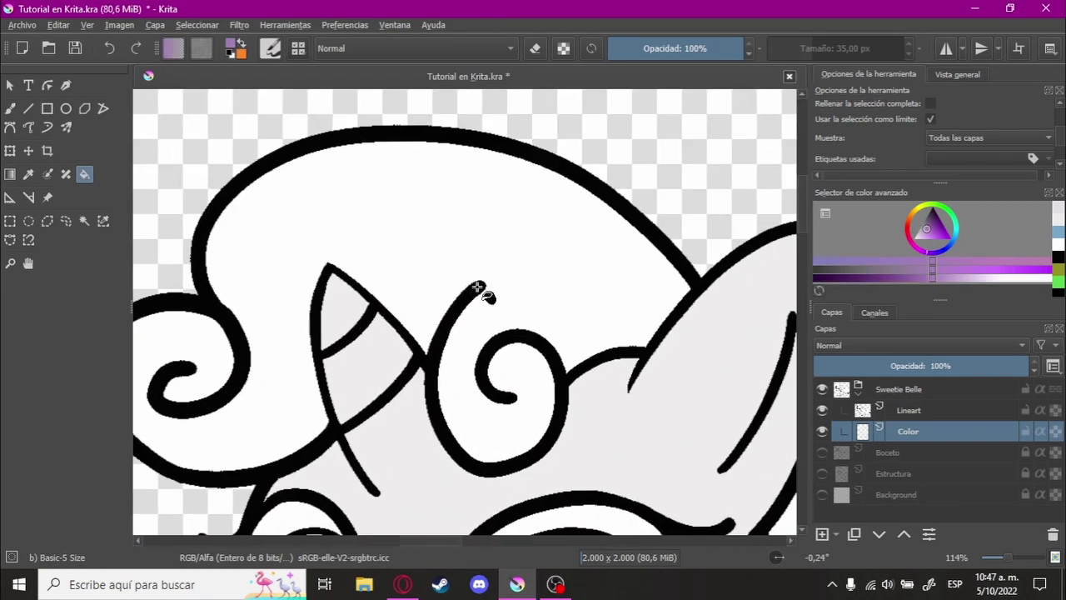
left_click(900, 411)
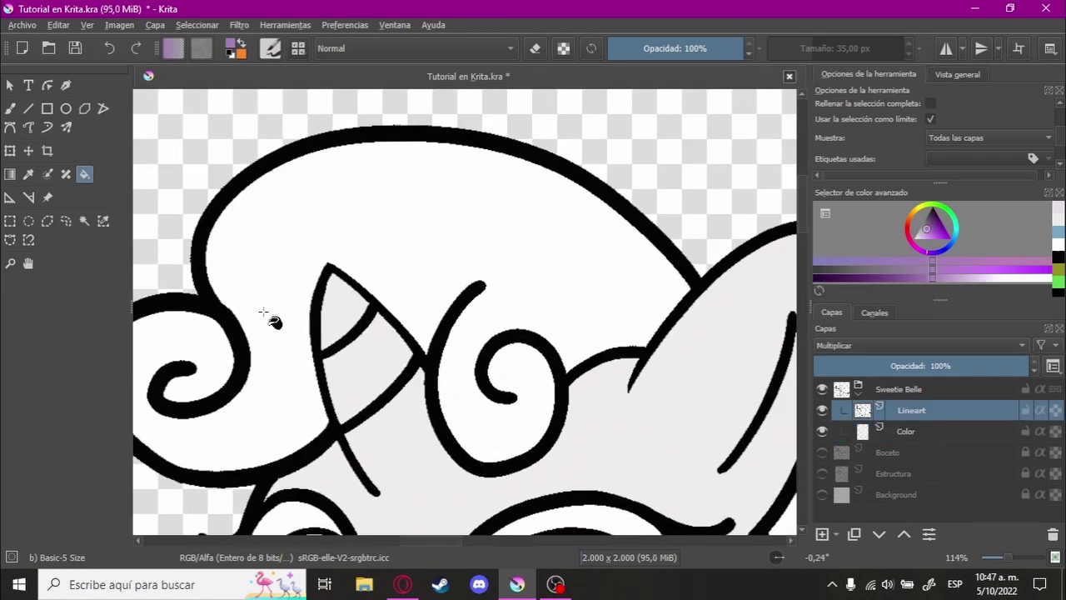
left_click(84, 221)
left_click(388, 253)
Step: On the Color layer, brush a purple dividing line across the mane and fill its top purple
key("b")
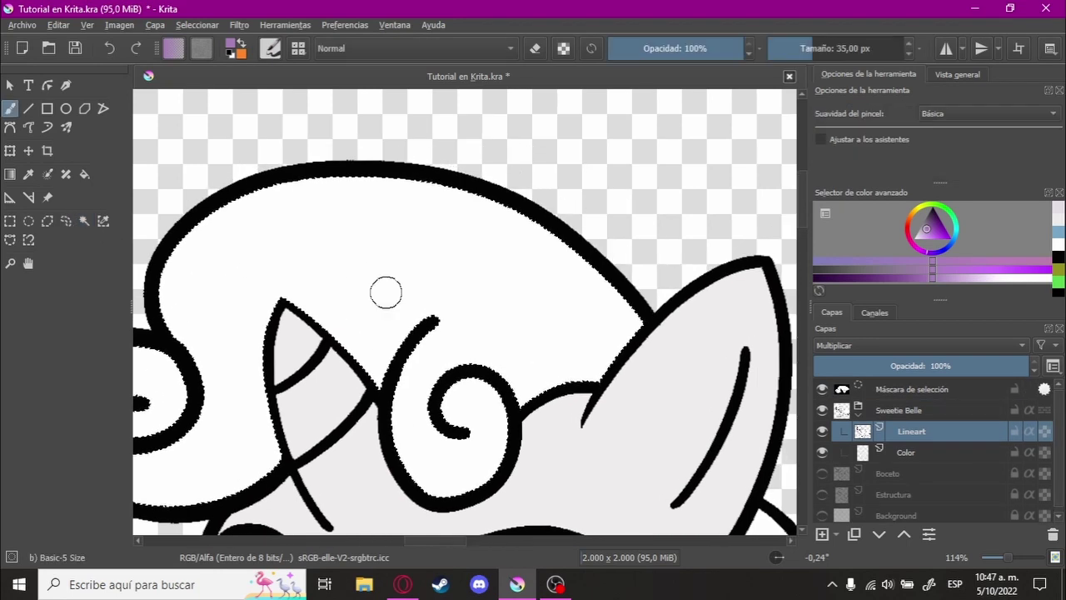
left_click(916, 452)
scroll(436, 312, "down", 1)
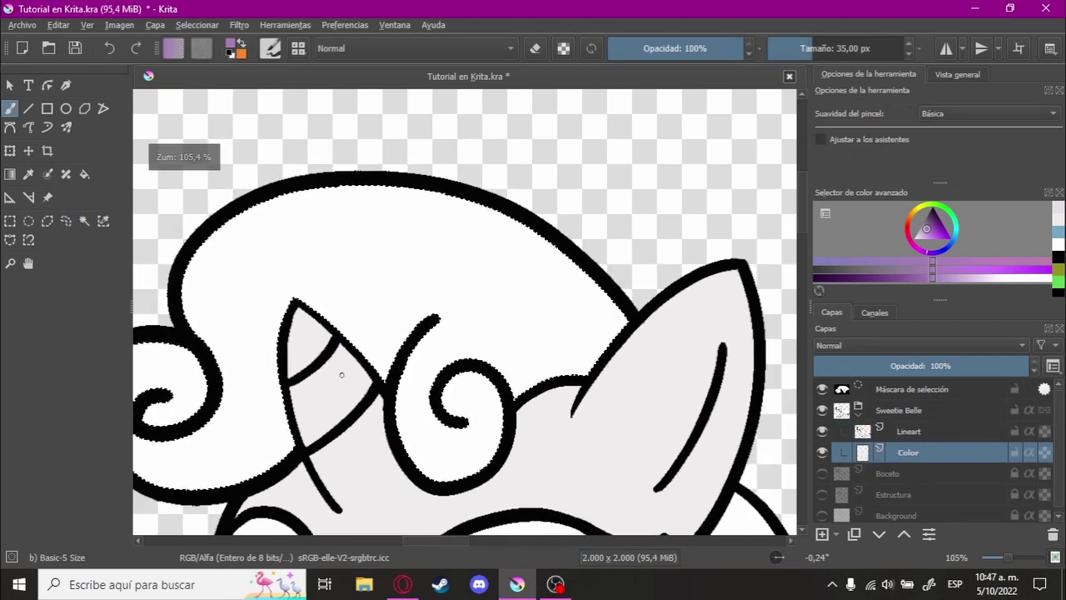
left_click_drag(340, 375, 463, 197)
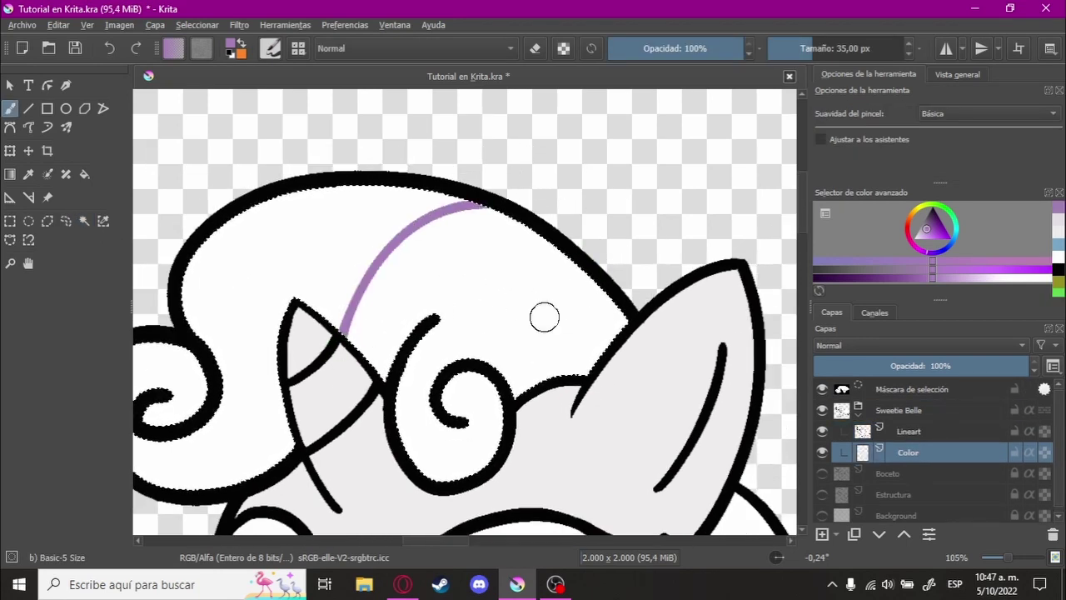
key("ctrl+z")
left_click_drag(333, 345, 408, 210)
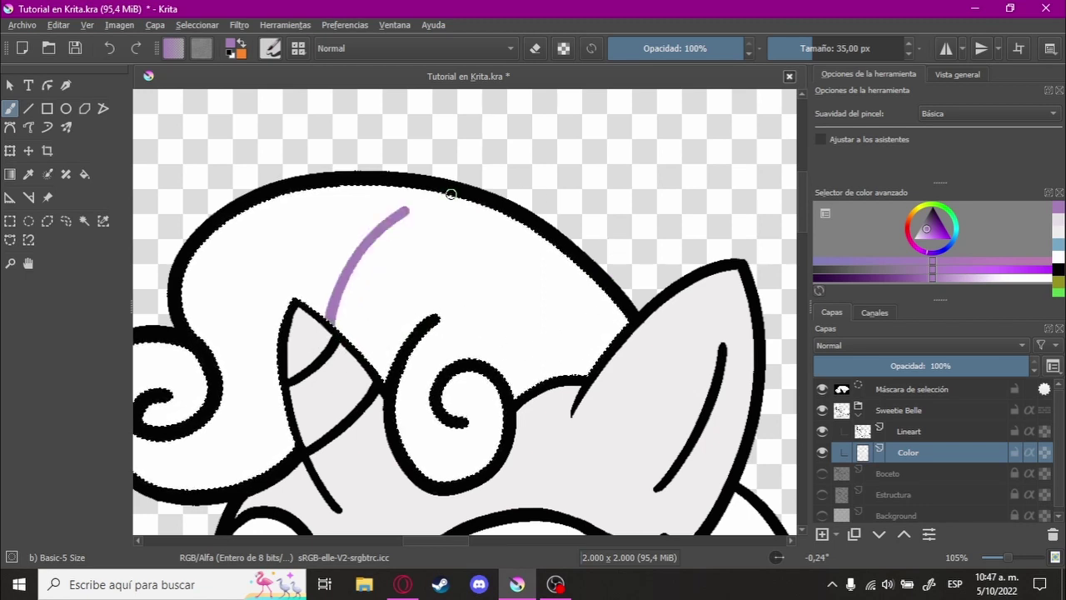
key("f")
left_click(467, 317)
Step: Select the curl beside the cheek and fill its lower part purple
scroll(488, 309, "down", 3)
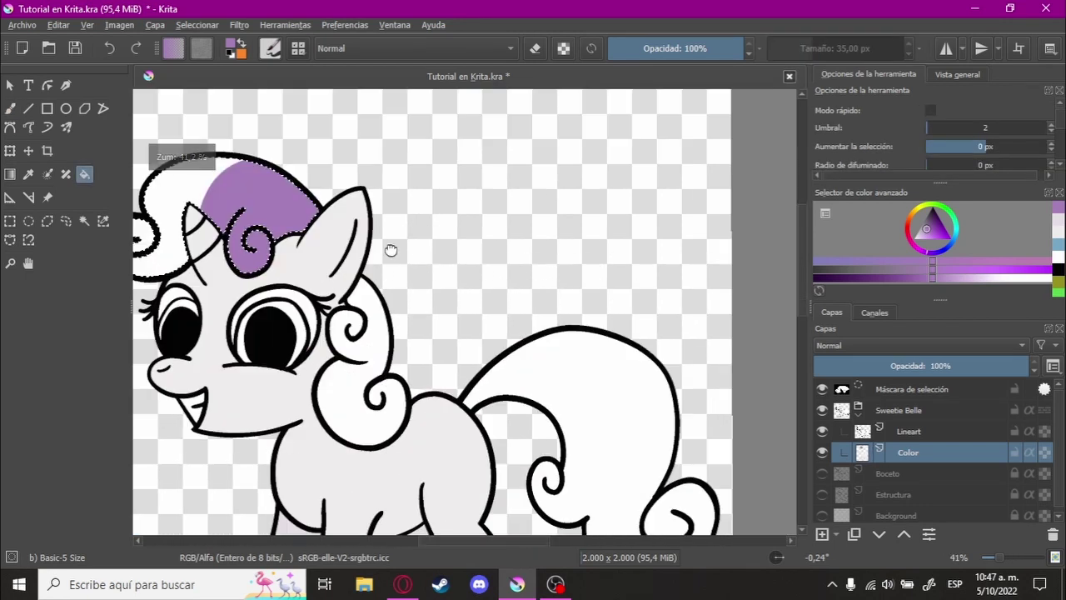
scroll(293, 345, "up", 1)
scroll(488, 295, "up", 1)
scroll(591, 309, "up", 1)
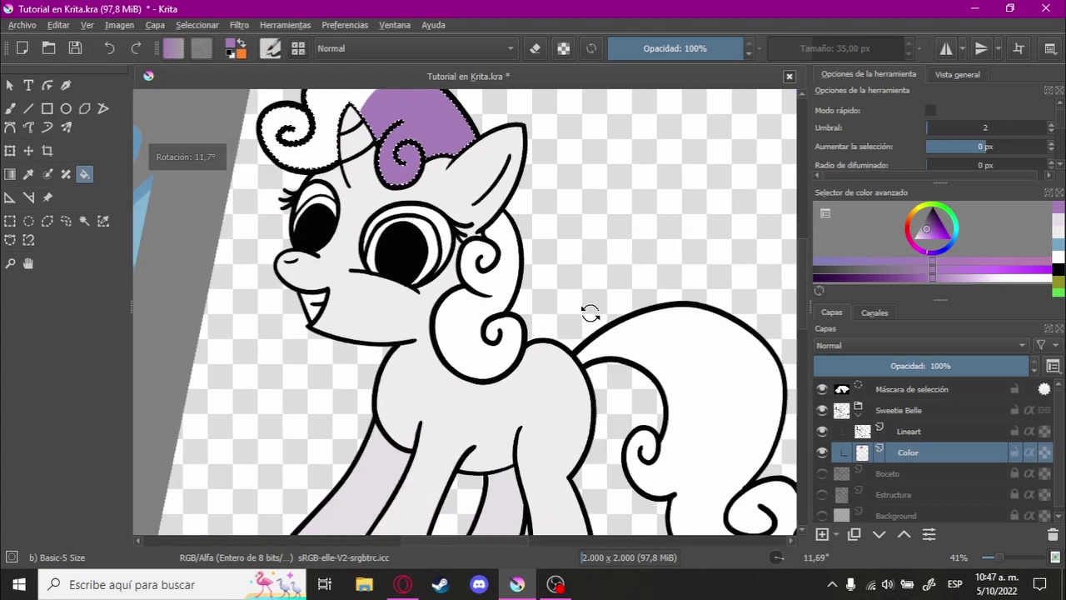
scroll(560, 260, "up", 1)
scroll(560, 260, "up", 1)
left_click(862, 431)
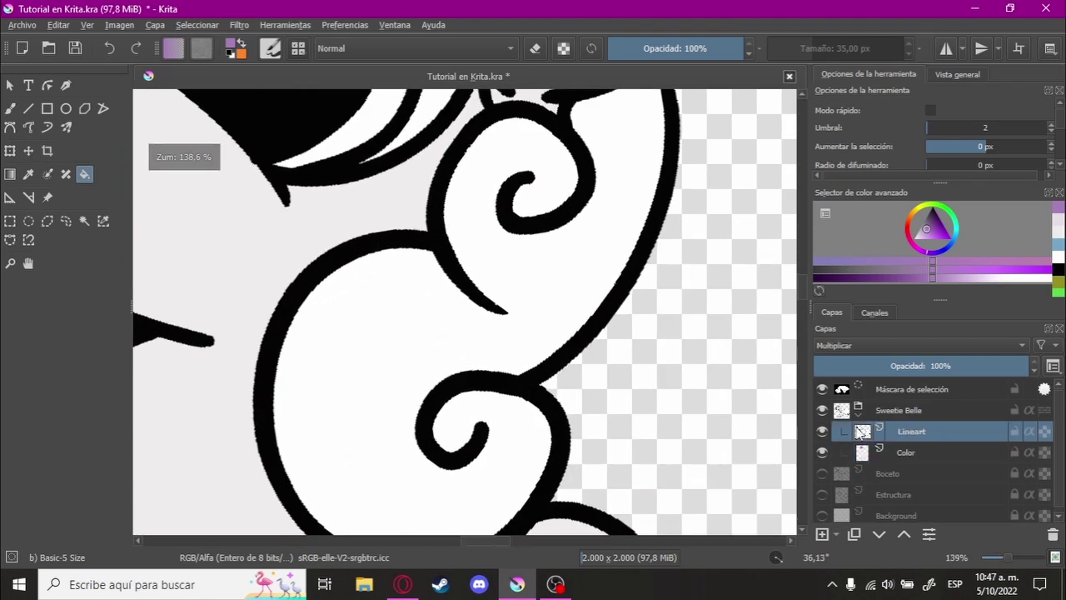
left_click(85, 221)
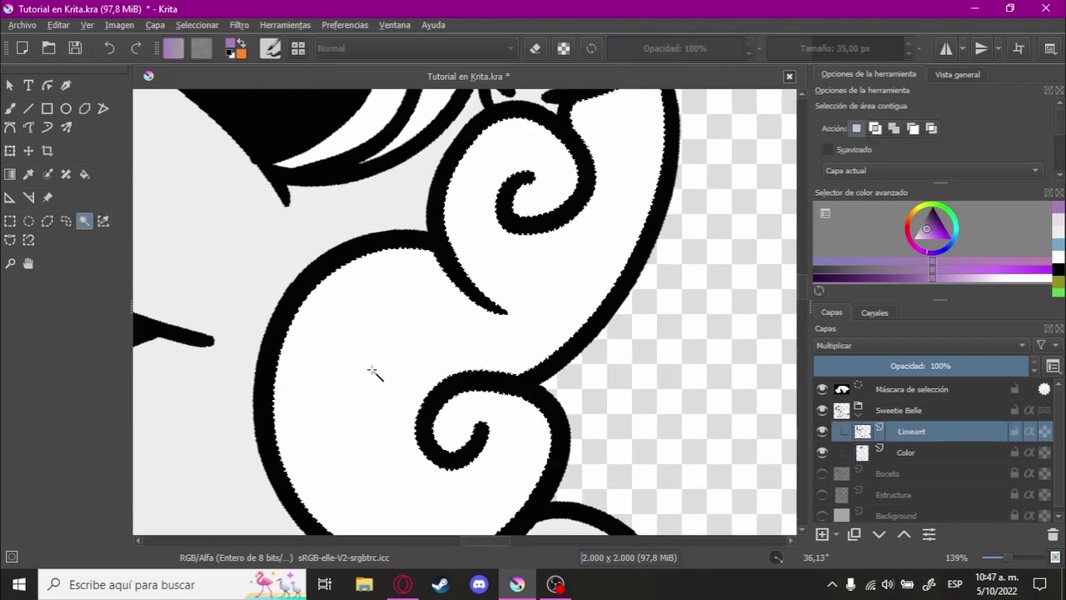
left_click(915, 452)
key("b")
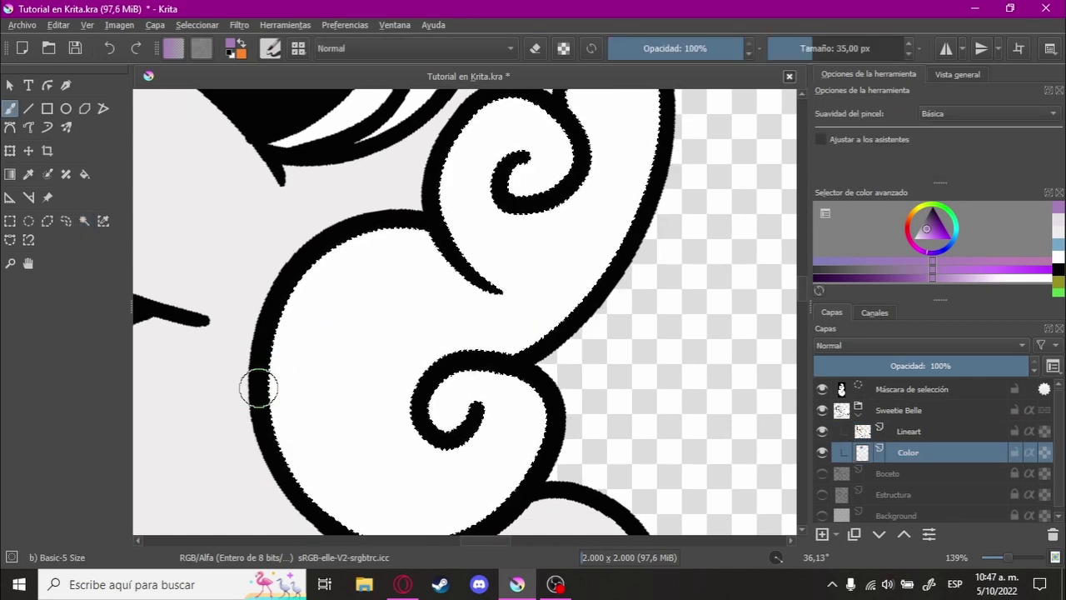
key("f")
left_click(381, 369)
scroll(381, 369, "down", 5)
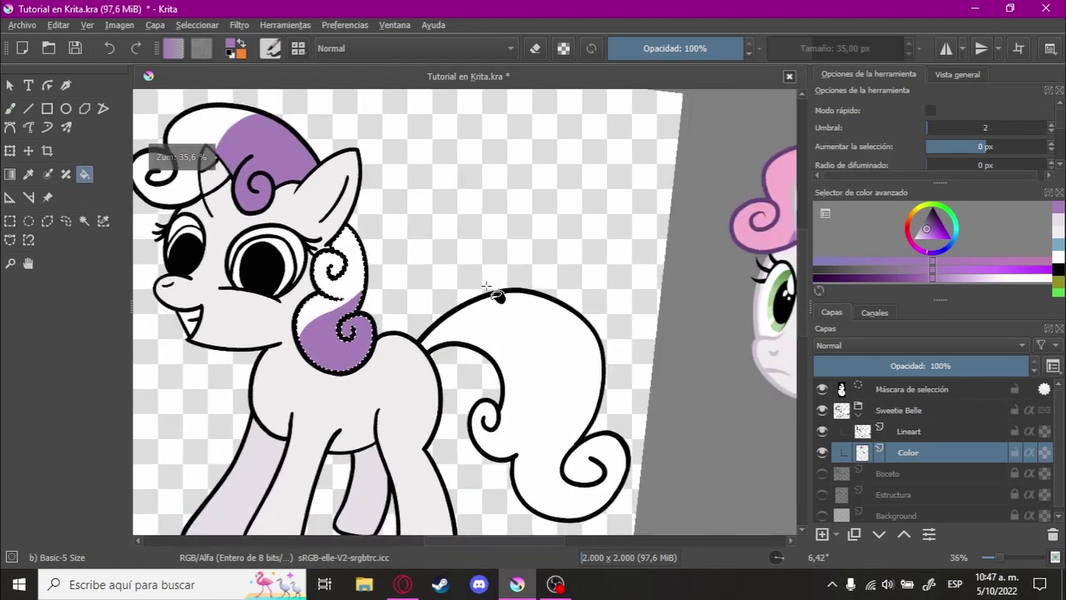
Step: Rotate the canvas to the tail and select the tail area from the Lineart layer
scroll(492, 291, "down", 2)
mouse_move(488, 255)
left_mouse_down()
mouse_move(521, 213)
mouse_move(472, 243)
mouse_move(534, 202)
left_mouse_up()
scroll(509, 209, "up", 3)
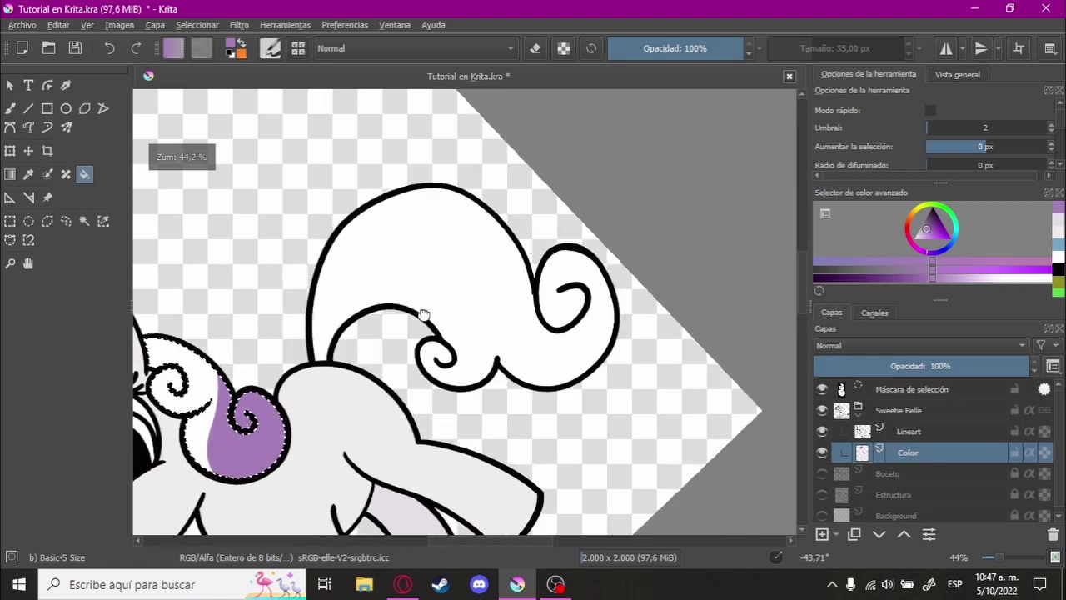
scroll(423, 315, "up", 2)
left_click(908, 430)
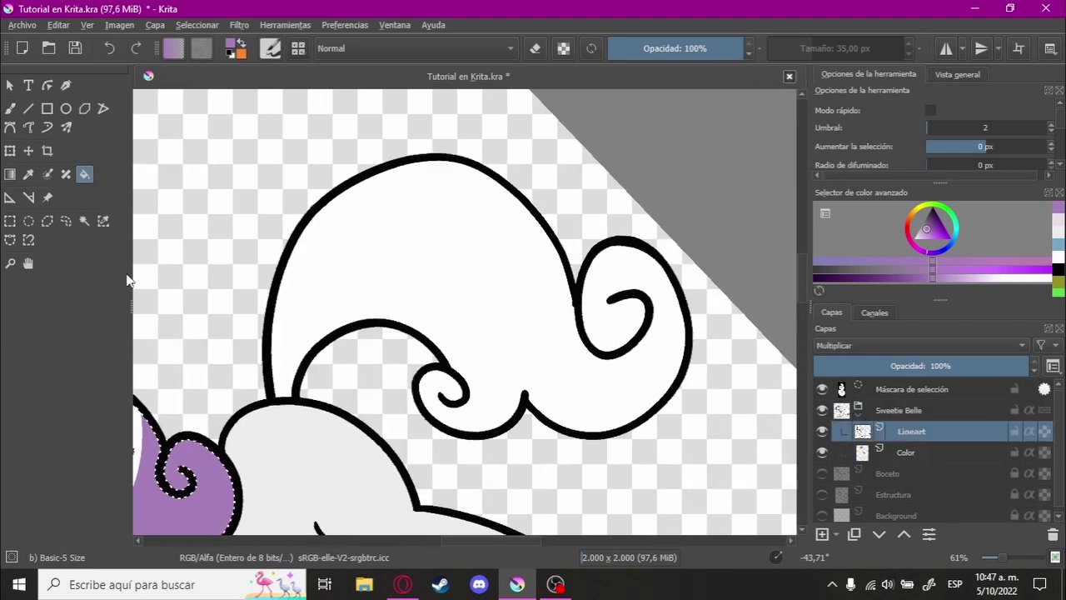
left_click(86, 223)
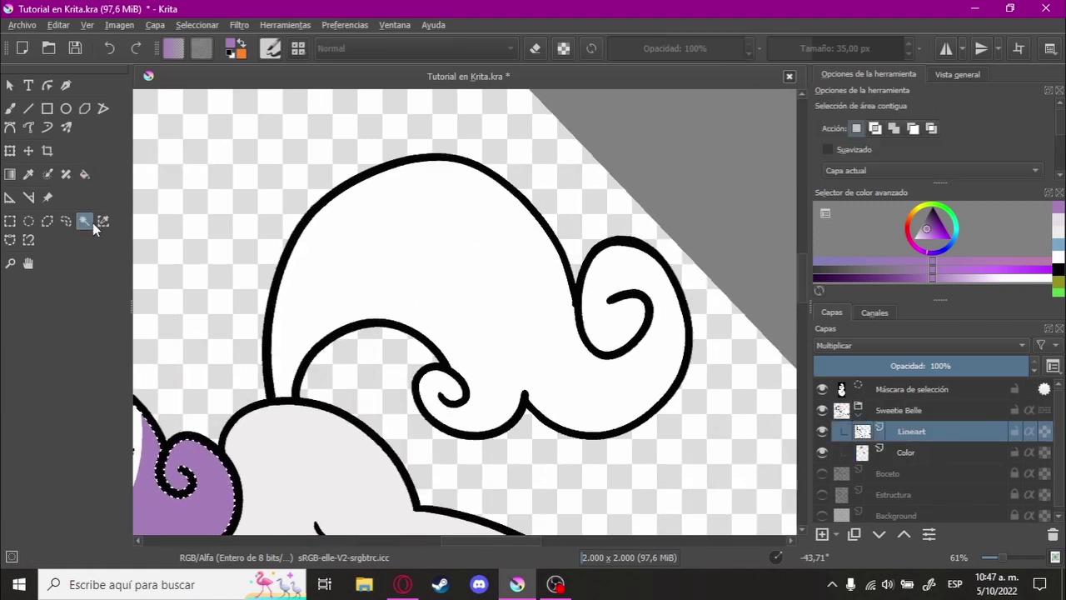
left_click(943, 456)
key("b")
scroll(474, 330, "up", 1)
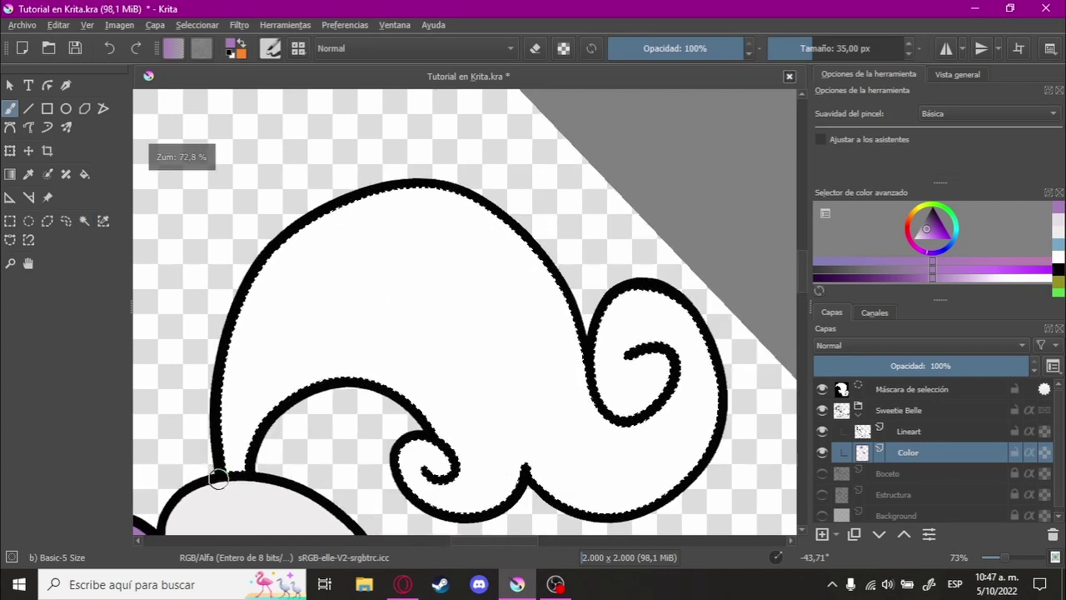
Step: Draw a purple line along the tail's top curve and fill the band above it purple
key("ctrl+z")
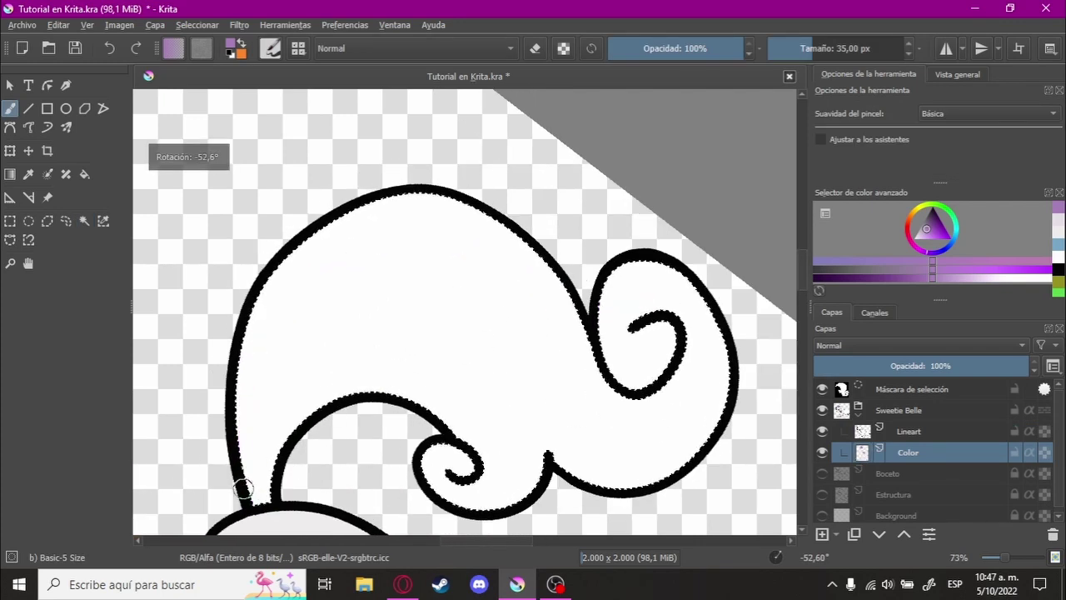
left_click_drag(250, 500, 373, 235)
key("ctrl+z")
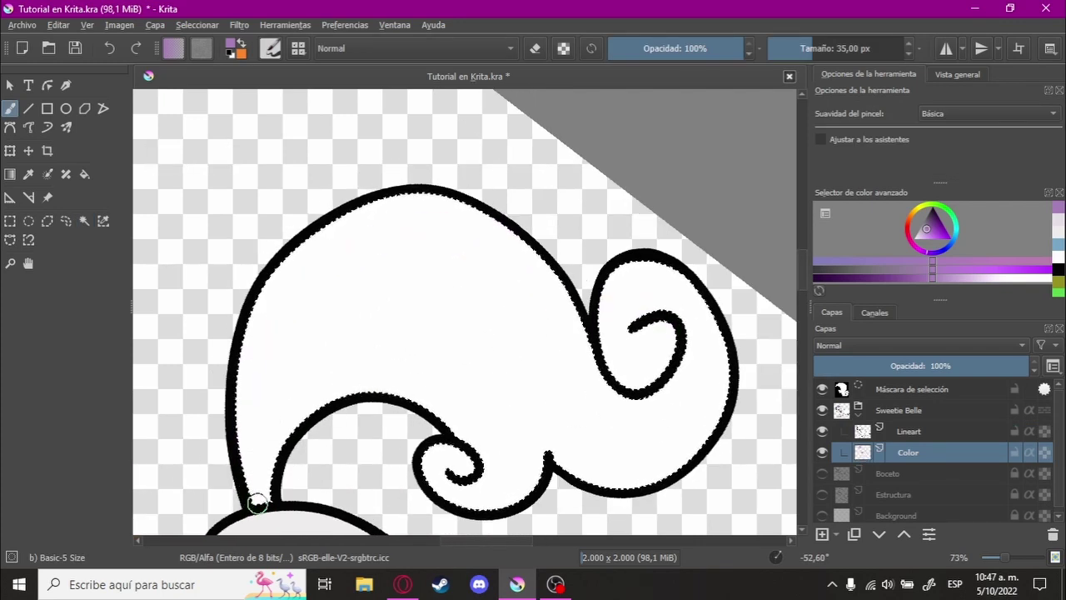
left_click_drag(250, 500, 512, 333)
key("f")
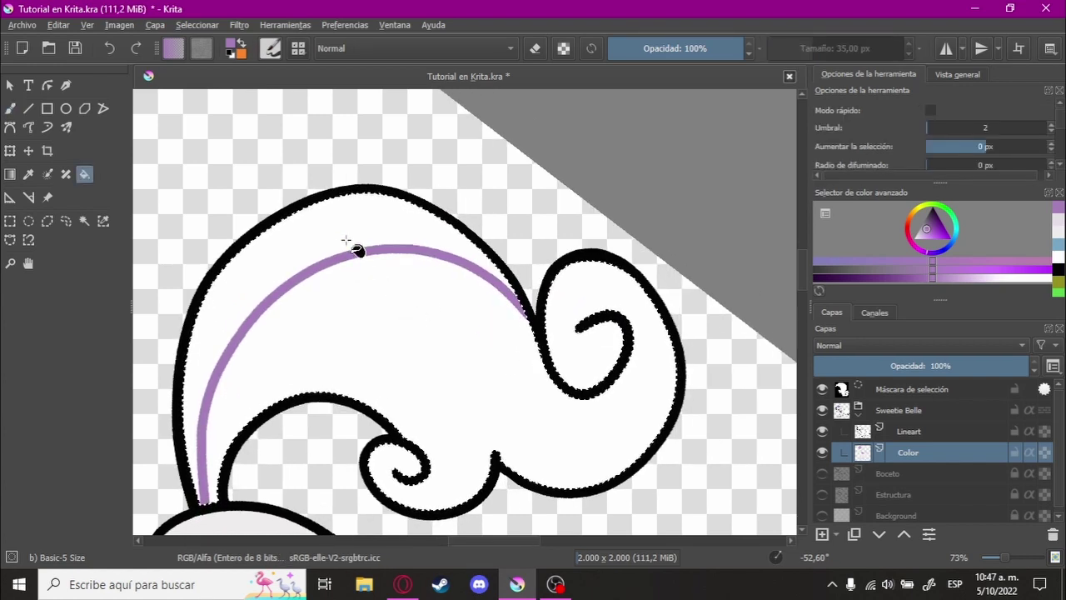
left_click(358, 258)
scroll(498, 241, "down", 5)
scroll(416, 333, "up", 2)
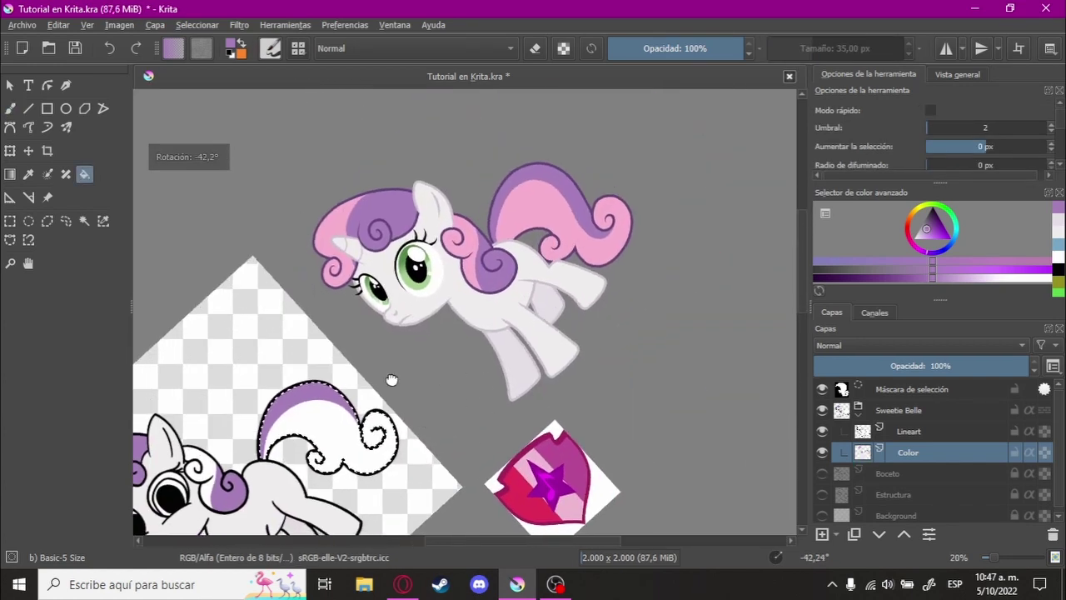
scroll(373, 400, "up", 5)
scroll(572, 291, "up", 3)
Step: Clean up the spill and paint purple along the tail lineart's top edge
key("Tab")
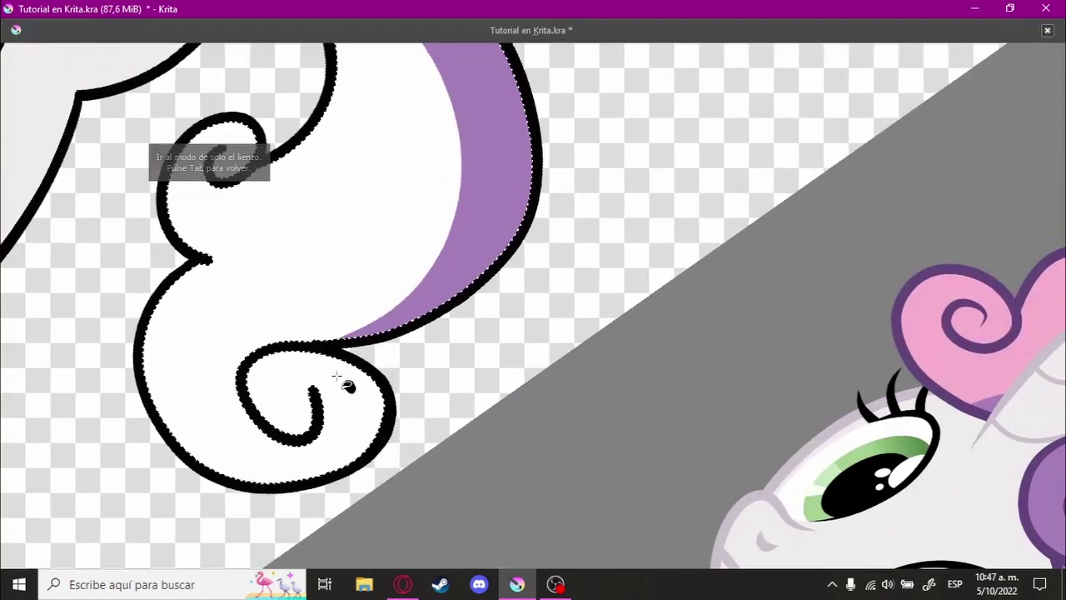
scroll(352, 381, "up", 3)
scroll(212, 341, "up", 2)
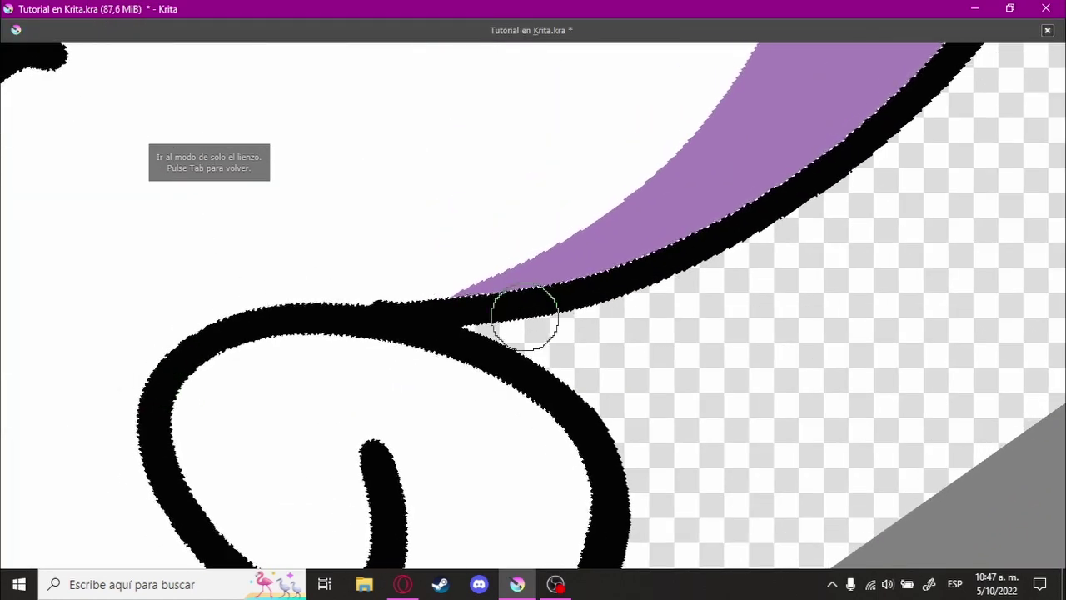
left_click_drag(202, 317, 416, 312)
key("Tab")
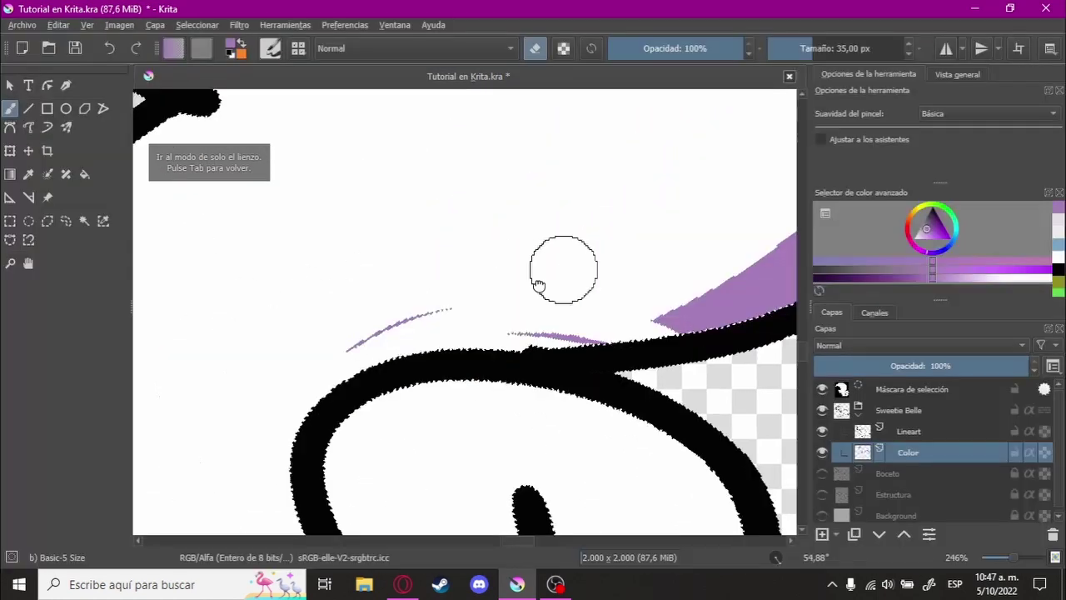
key("ctrl+z")
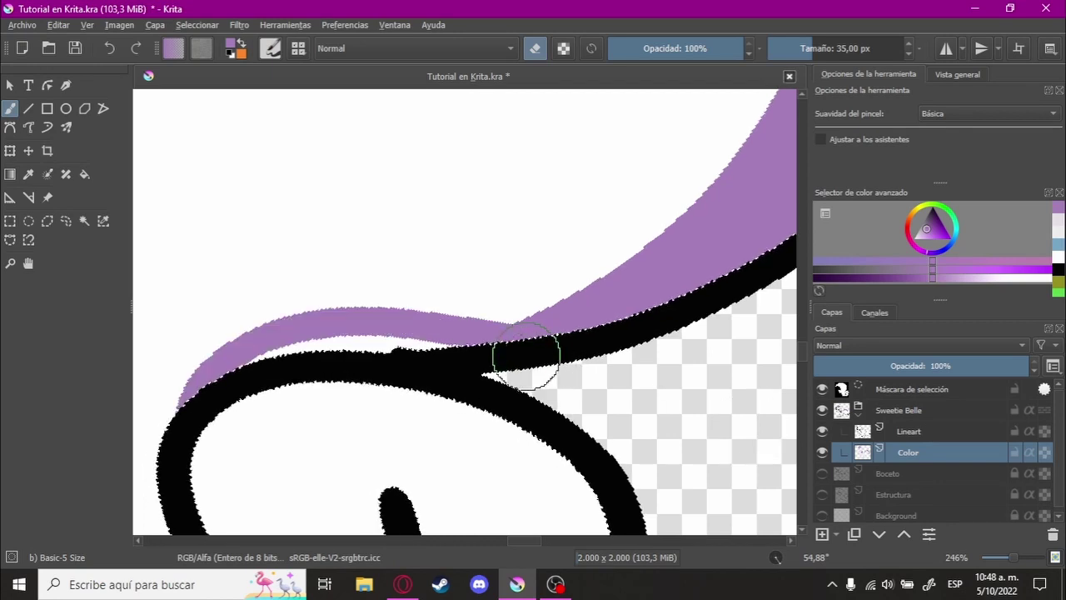
key("ctrl+shift+z")
key("e")
left_click_drag(163, 382, 362, 324)
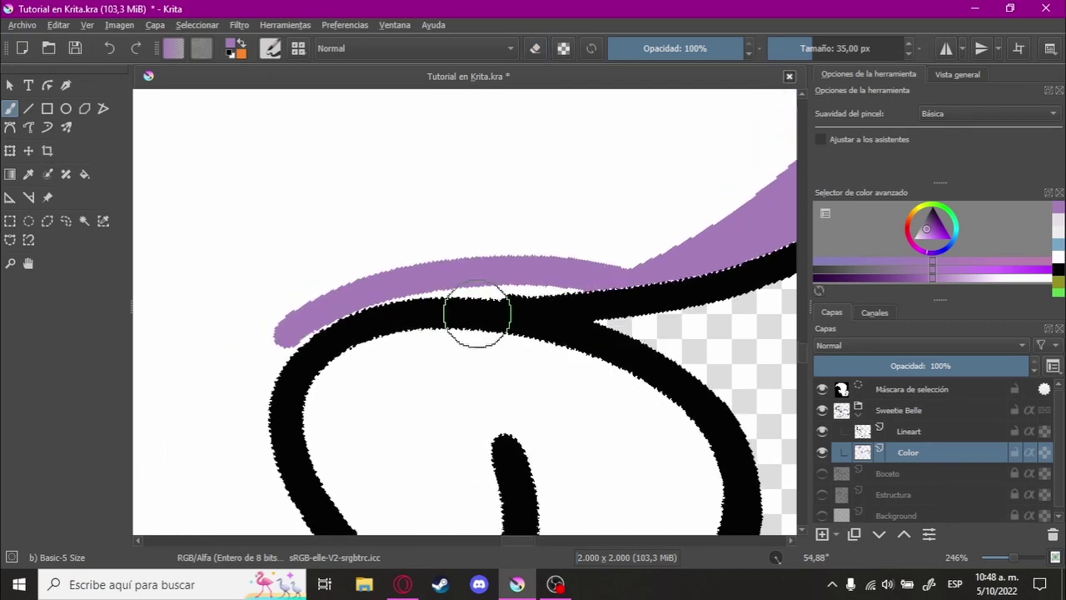
scroll(488, 289, "down", 1)
mouse_move(488, 289)
left_mouse_down()
mouse_move(530, 328)
mouse_move(607, 309)
mouse_move(546, 384)
left_mouse_up()
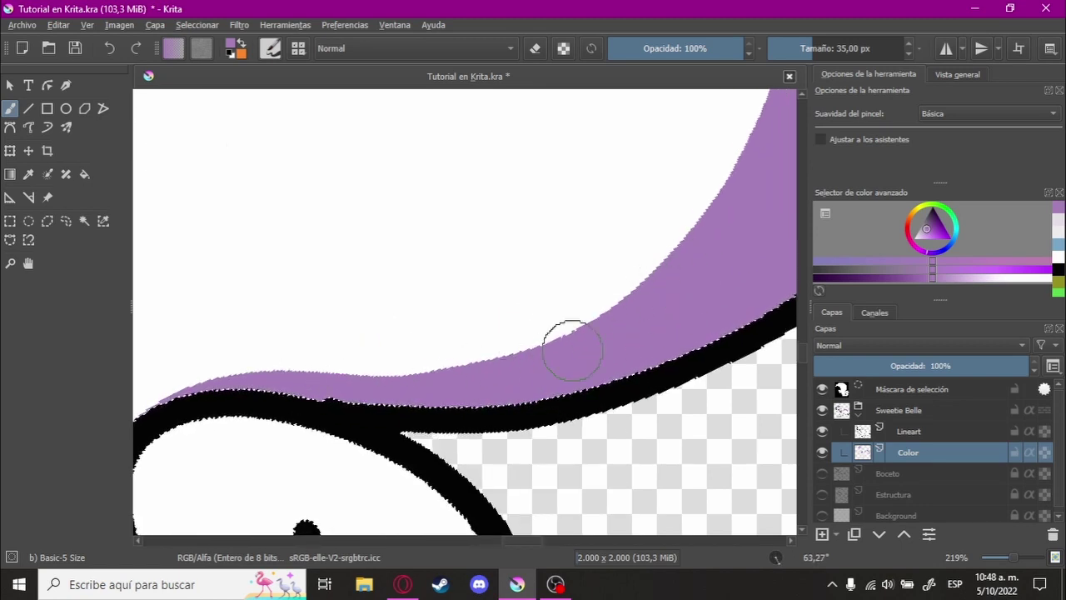
Step: Clear the tail selection, undo the stray purple dab, and restore purple as the paint colour
scroll(540, 305, "down", 4)
mouse_move(539, 305)
left_mouse_down()
mouse_move(465, 210)
mouse_move(466, 220)
left_mouse_up()
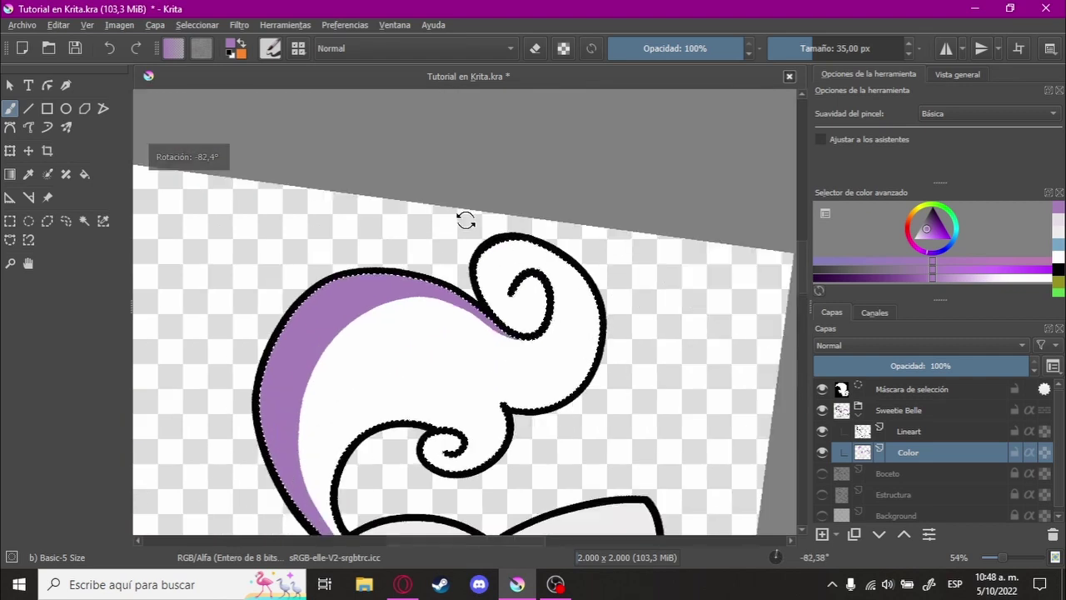
scroll(466, 220, "up", 5)
left_click_drag(690, 208, 521, 235)
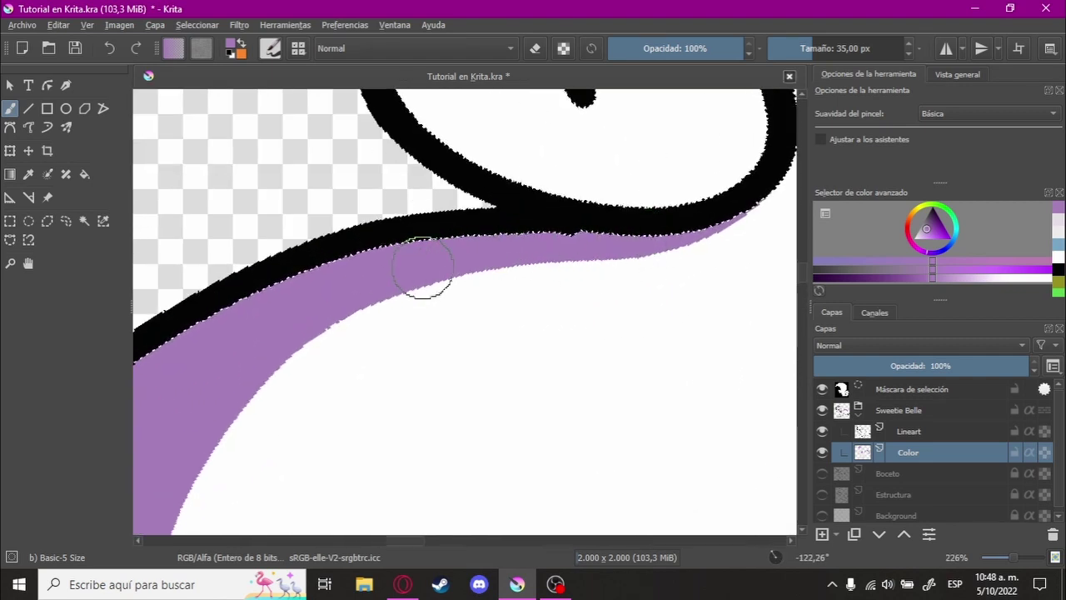
scroll(543, 248, "up", 2)
scroll(591, 245, "up", 2)
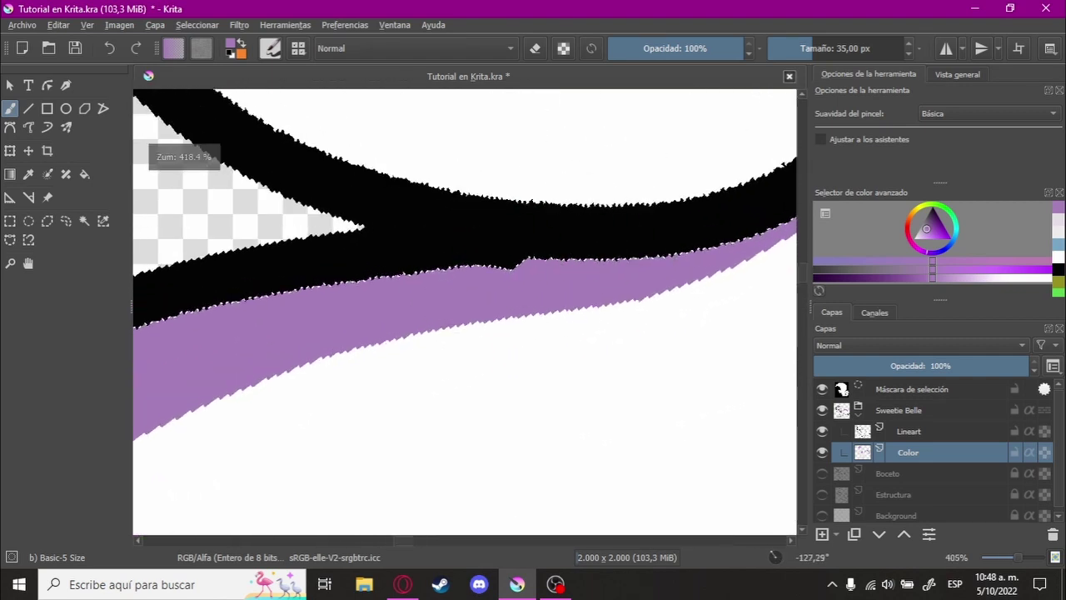
left_click(9, 221)
left_click(319, 239)
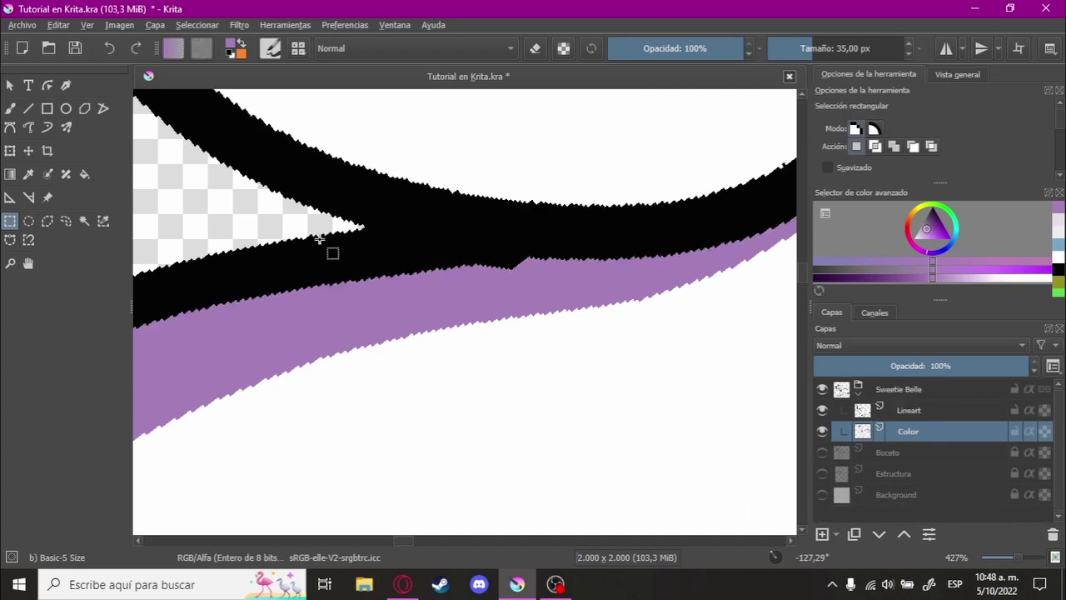
left_click(912, 410)
key("b")
key("ctrl+z")
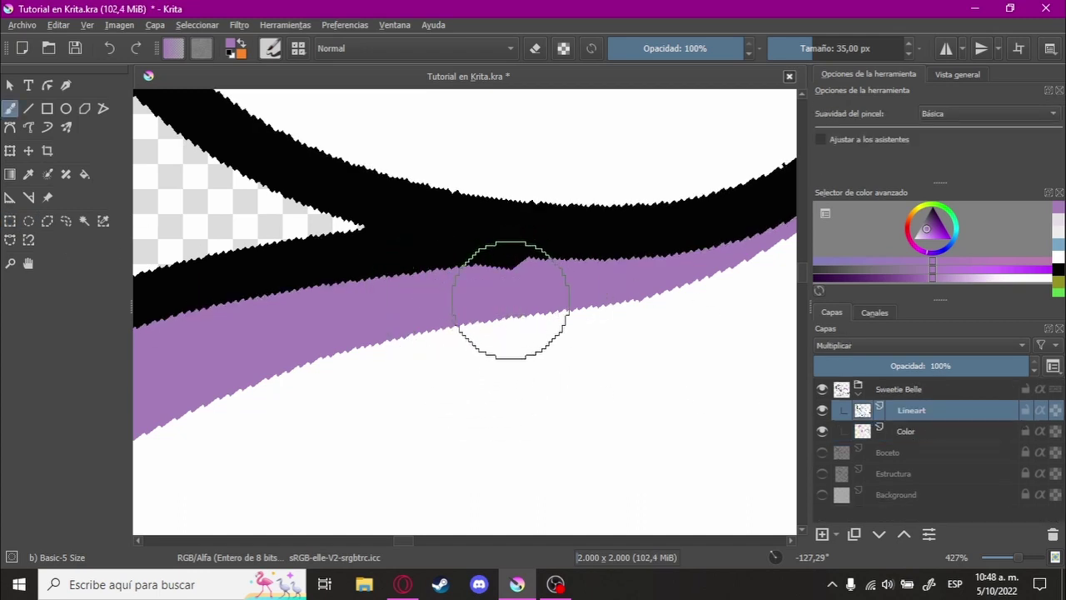
left_click(520, 345, "ctrl")
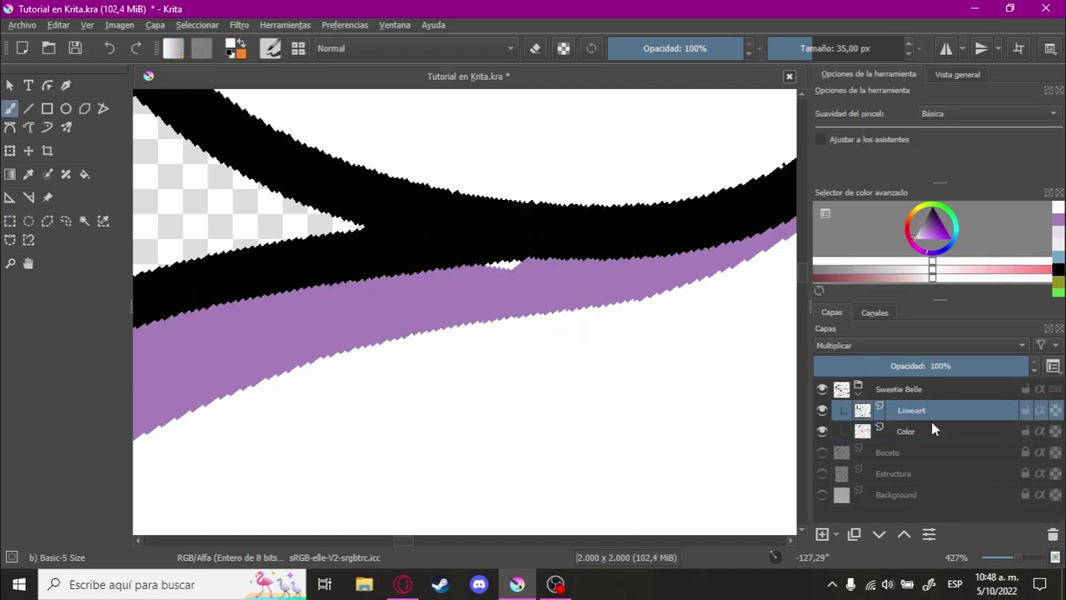
left_click(907, 430)
left_click(465, 302, "ctrl")
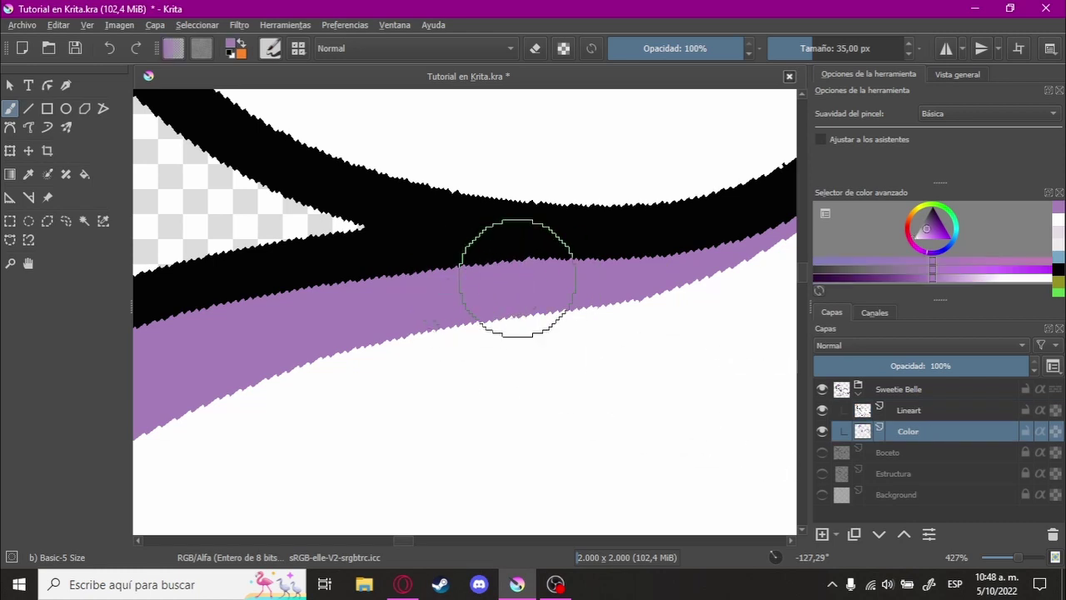
Step: Inspect the tail stripe's edge, sample white, and turn the view upright on the whole pony
scroll(517, 278, "down", 5)
scroll(623, 261, "up", 3)
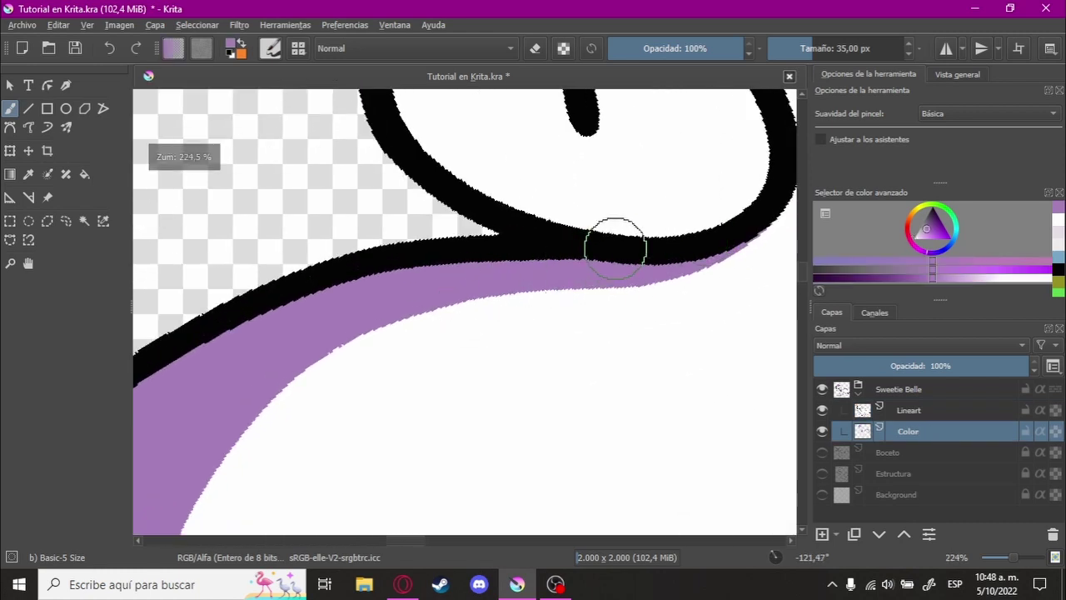
left_click_drag(591, 245, 542, 167)
scroll(531, 276, "up", 2)
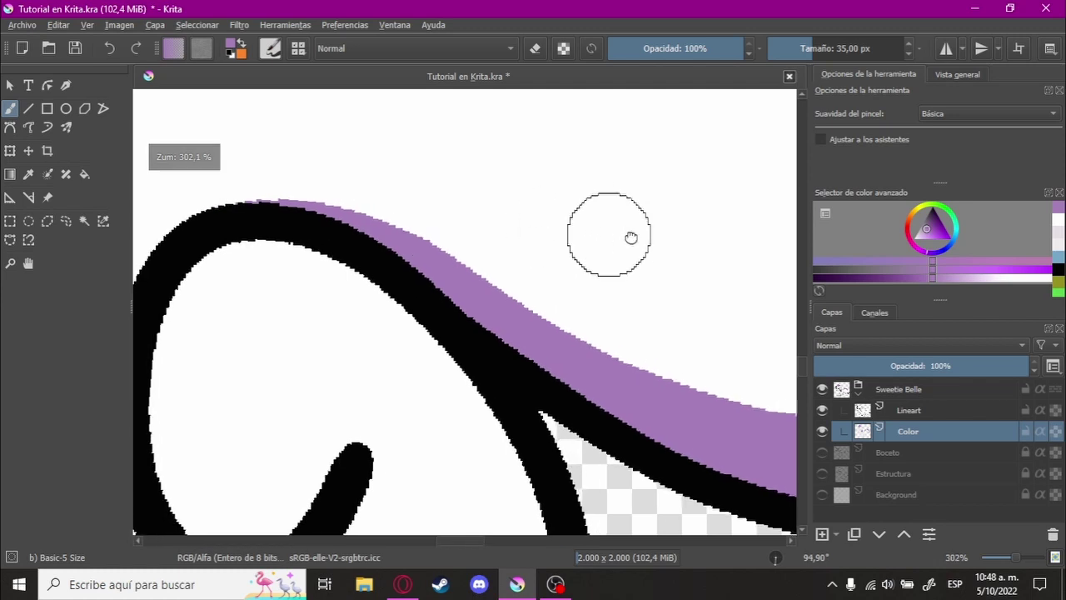
left_click_drag(630, 237, 489, 226)
scroll(369, 239, "up", 2)
left_click(241, 275, "ctrl")
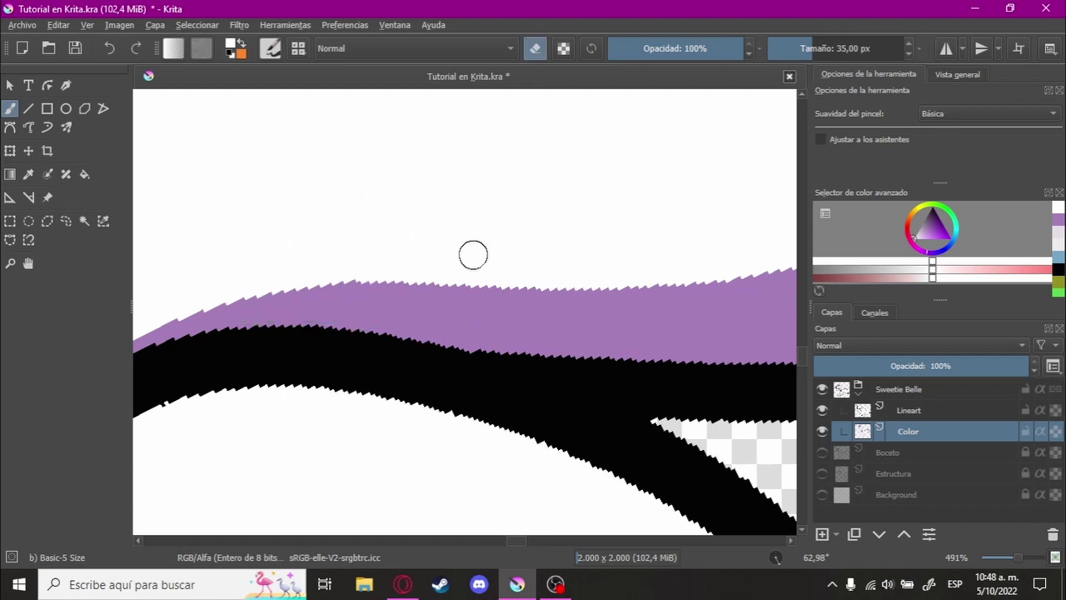
scroll(473, 255, "down", 5)
left_click_drag(474, 255, 500, 214)
Step: Sample the pink from the reference mane and switch to the Fill tool
scroll(397, 336, "down", 3)
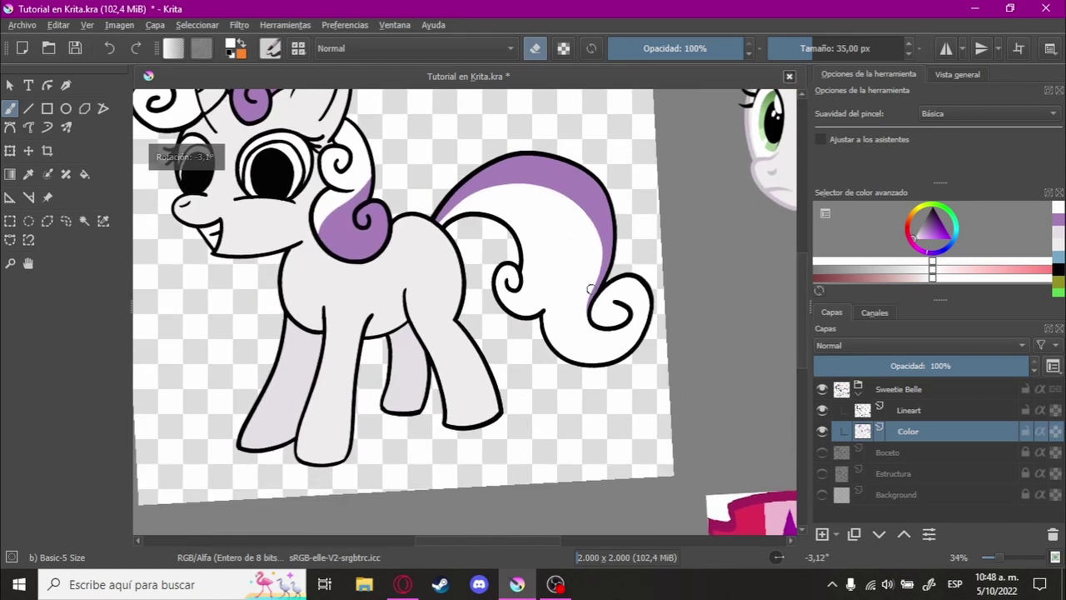
scroll(590, 289, "down", 2)
left_click_drag(591, 289, 631, 171)
left_click(631, 171, "ctrl")
scroll(435, 283, "down", 1)
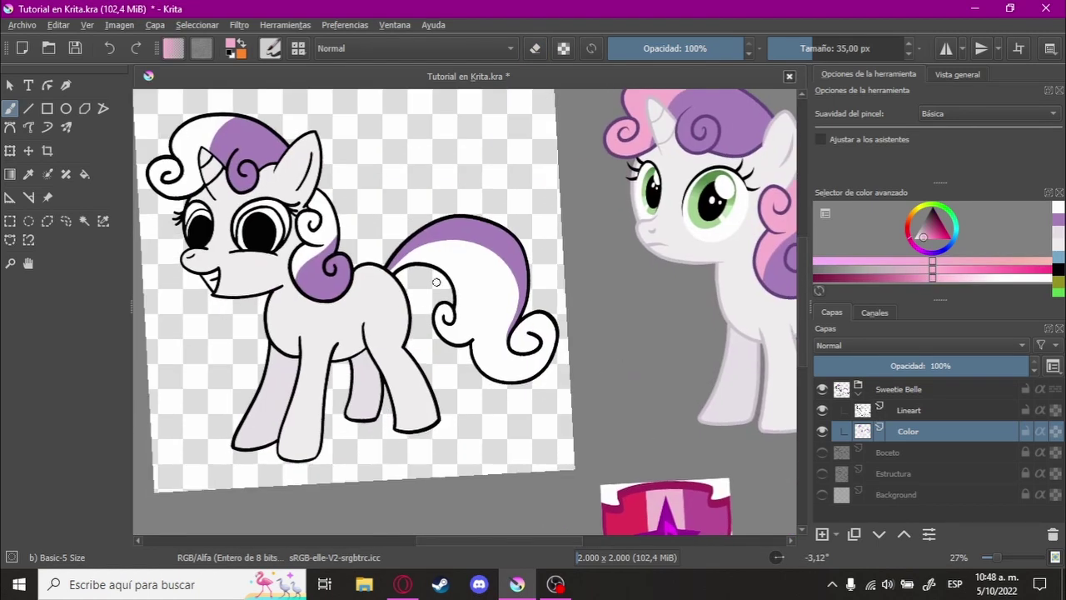
key("f")
Step: Move the view over the head and tail, then sample the green from the reference eye
left_click_drag(435, 282, 469, 289)
scroll(520, 384, "up", 2)
scroll(520, 385, "up", 1)
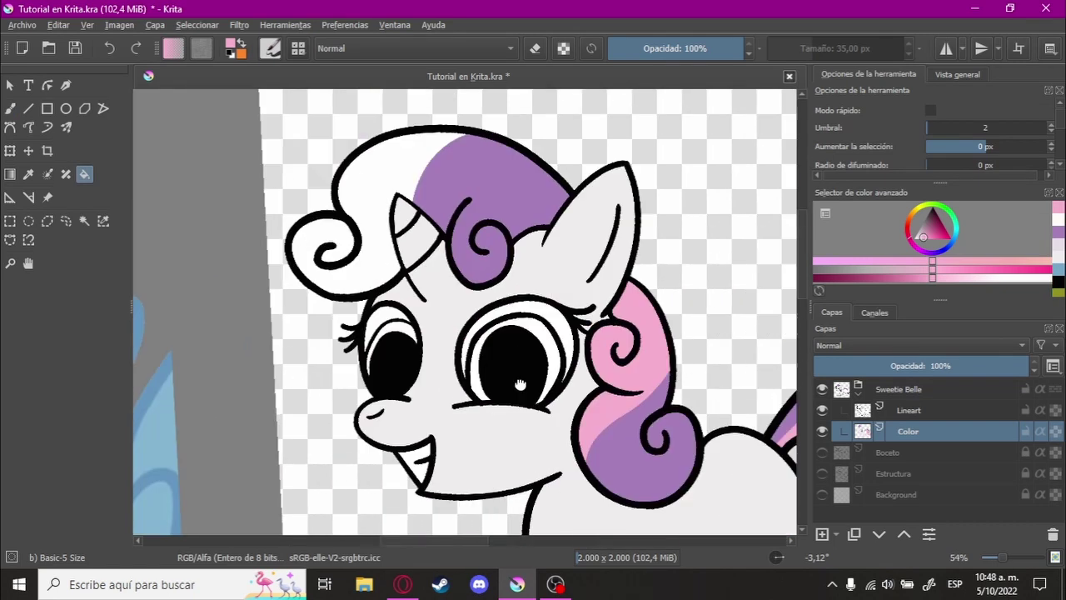
left_click_drag(520, 384, 541, 427)
scroll(457, 222, "down", 1)
scroll(463, 228, "down", 2)
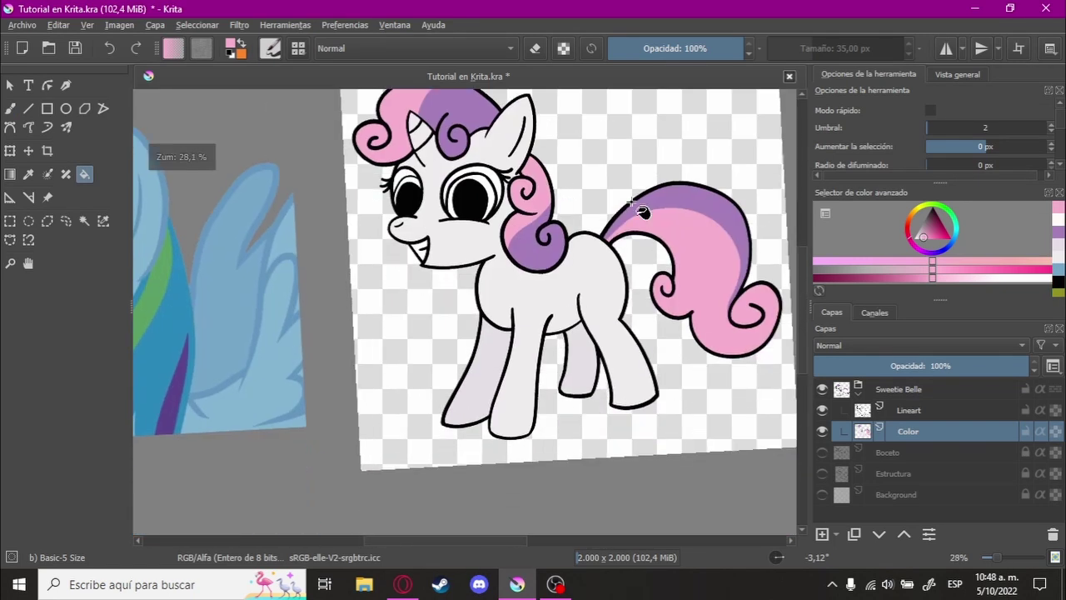
scroll(469, 234, "up", 2)
mouse_move(621, 209)
left_mouse_down()
mouse_move(683, 369)
mouse_move(545, 311)
mouse_move(651, 362)
mouse_move(317, 375)
left_mouse_up()
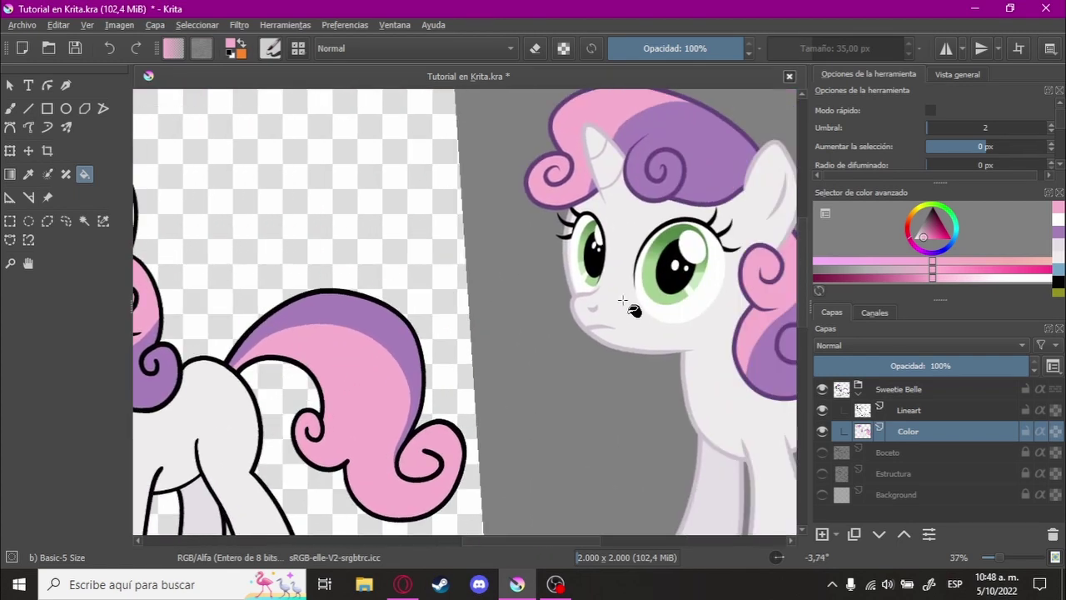
scroll(633, 209, "up", 3)
left_click(644, 218, "ctrl")
Step: Fill the drawing's empty iris with the sampled green
scroll(536, 297, "down", 2)
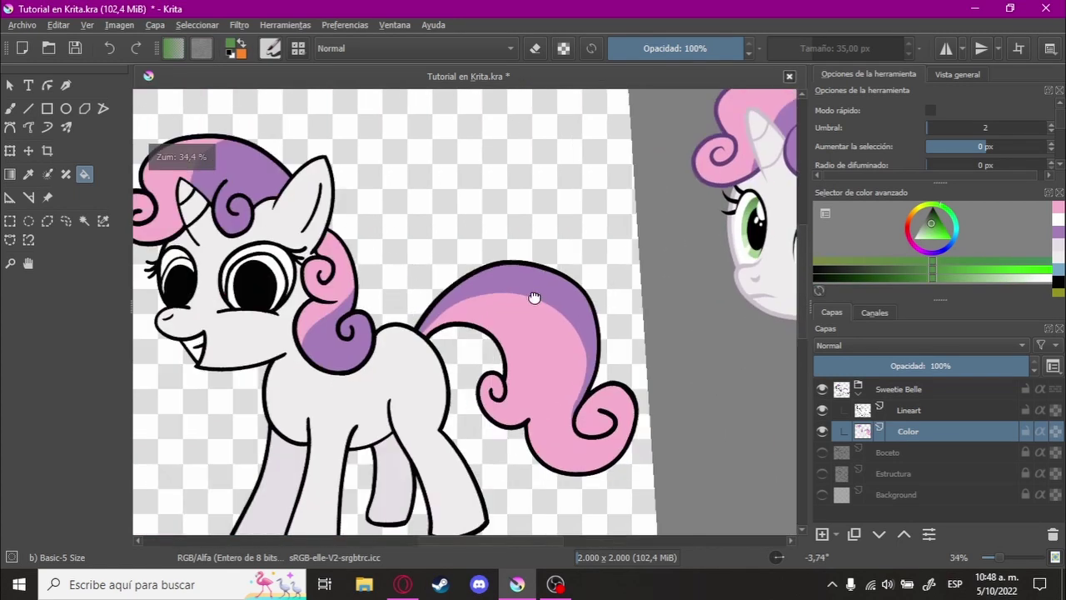
scroll(564, 222, "up", 3)
scroll(612, 268, "up", 2)
scroll(396, 281, "down", 2)
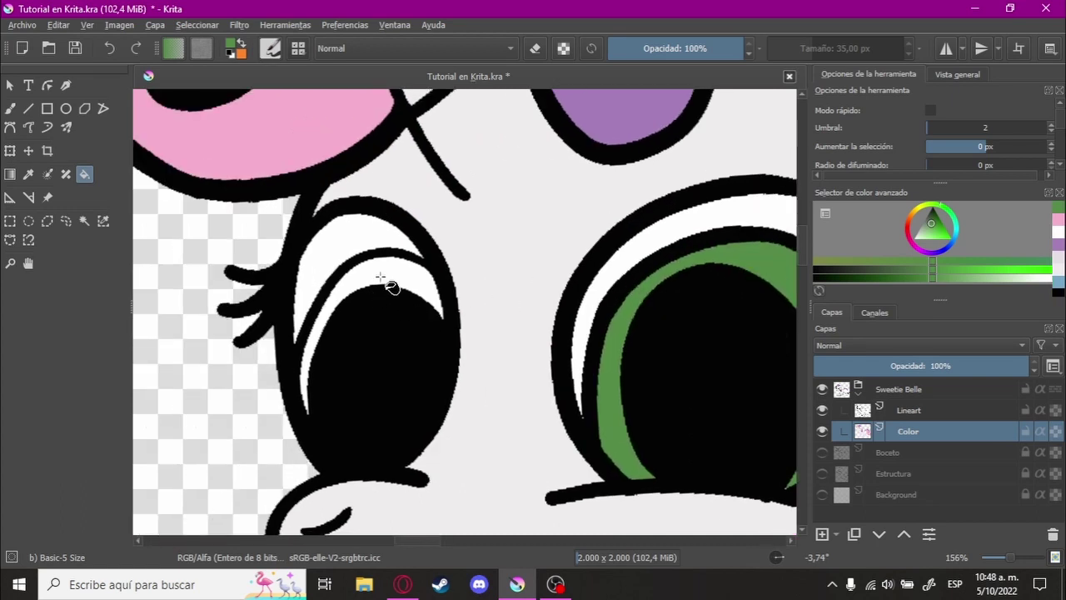
left_click(369, 278)
Step: Bring the rainbow-maned reference into view and sample its light blue
scroll(467, 291, "down", 2)
scroll(575, 296, "down", 1)
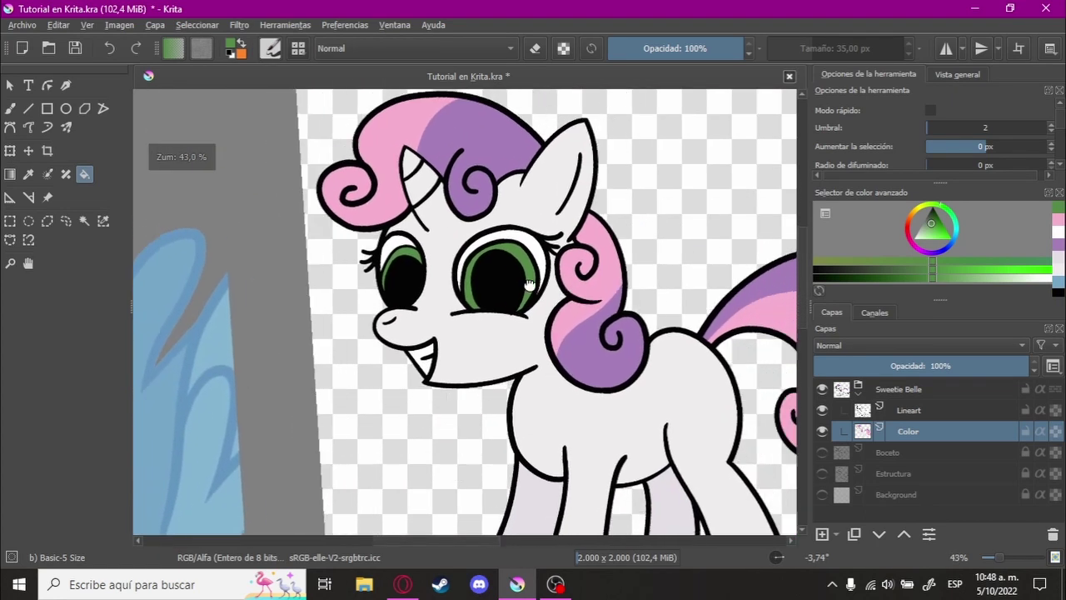
scroll(633, 275, "down", 1)
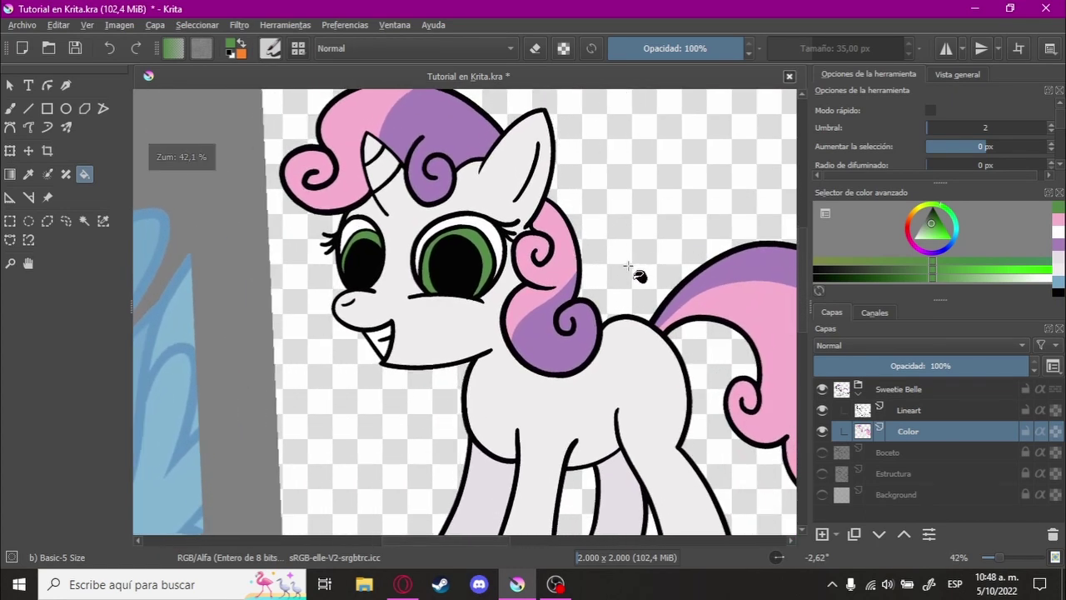
left_click_drag(333, 341, 483, 302)
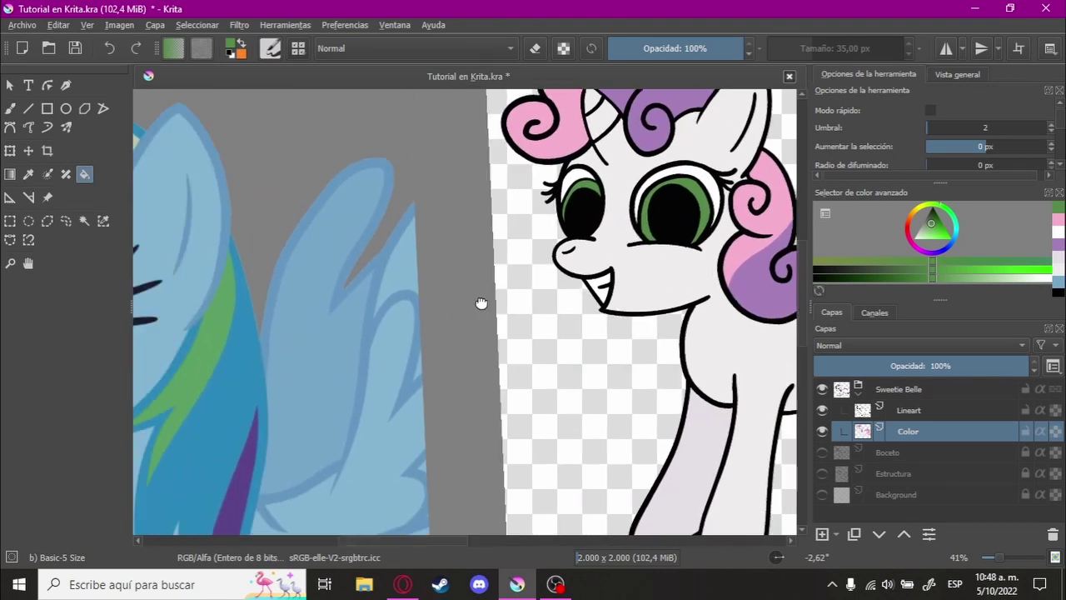
scroll(275, 475, "up", 2)
scroll(247, 425, "up", 1)
left_click(250, 423, "ctrl")
Step: Look over the eyes, then make the Lineart layer active
scroll(424, 333, "down", 2)
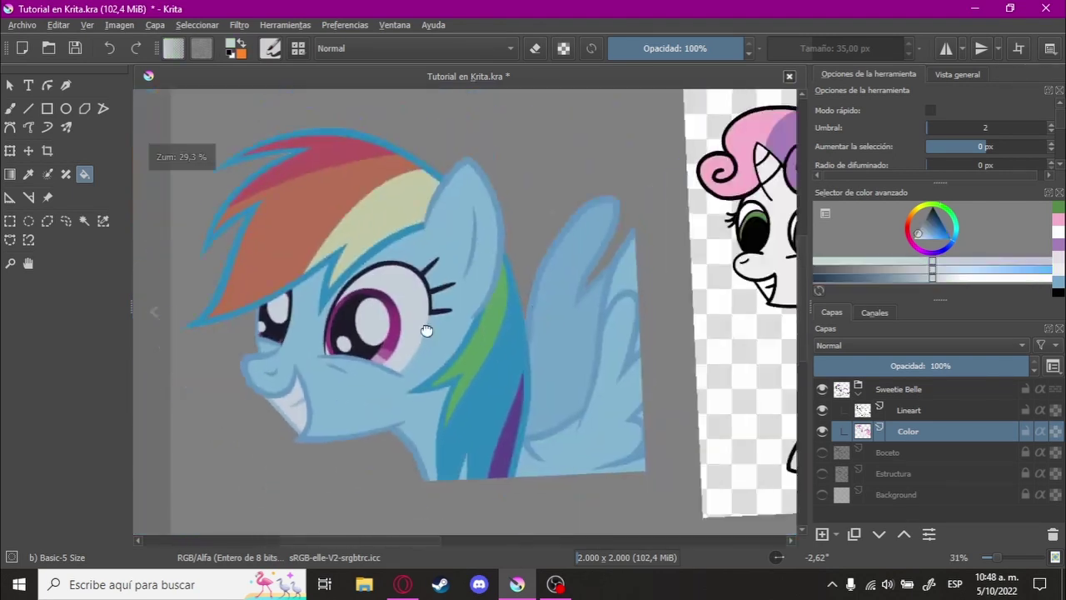
scroll(467, 366, "up", 2)
scroll(468, 358, "up", 2)
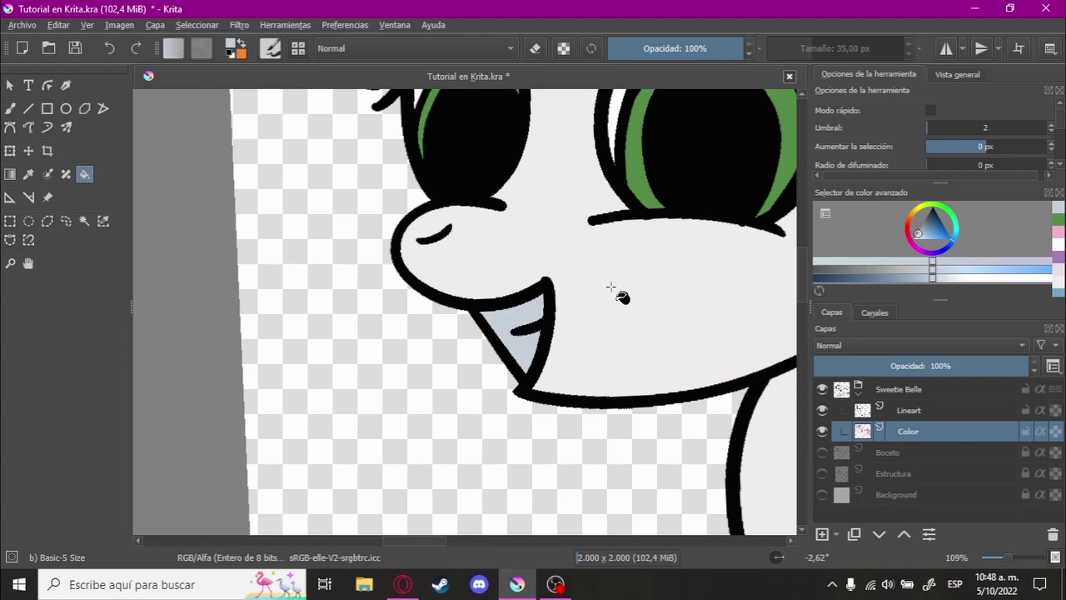
scroll(611, 287, "up", 2)
scroll(533, 333, "down", 4)
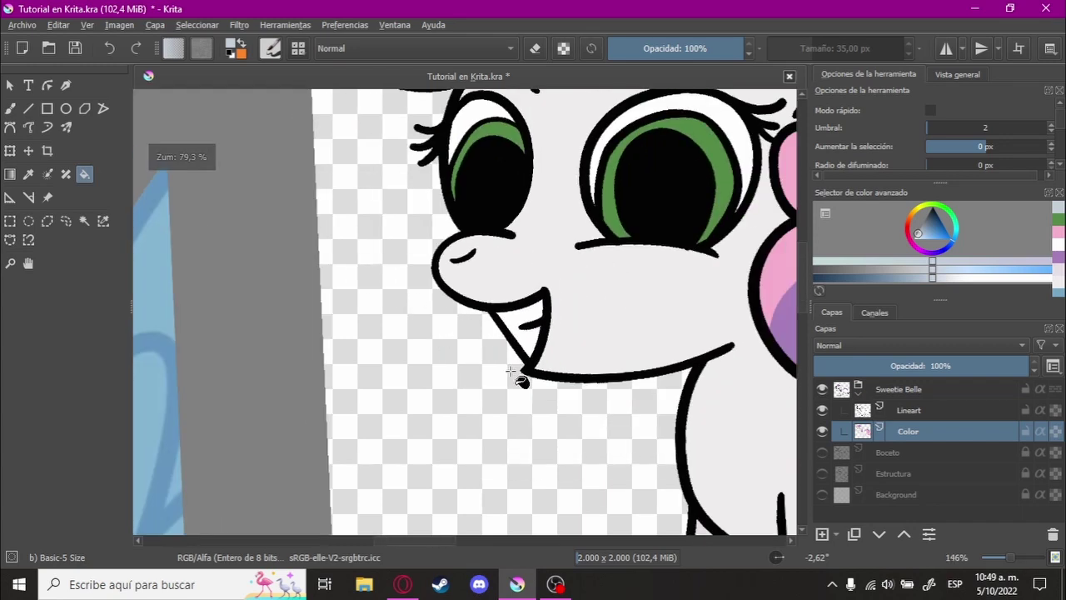
scroll(533, 366, "down", 1)
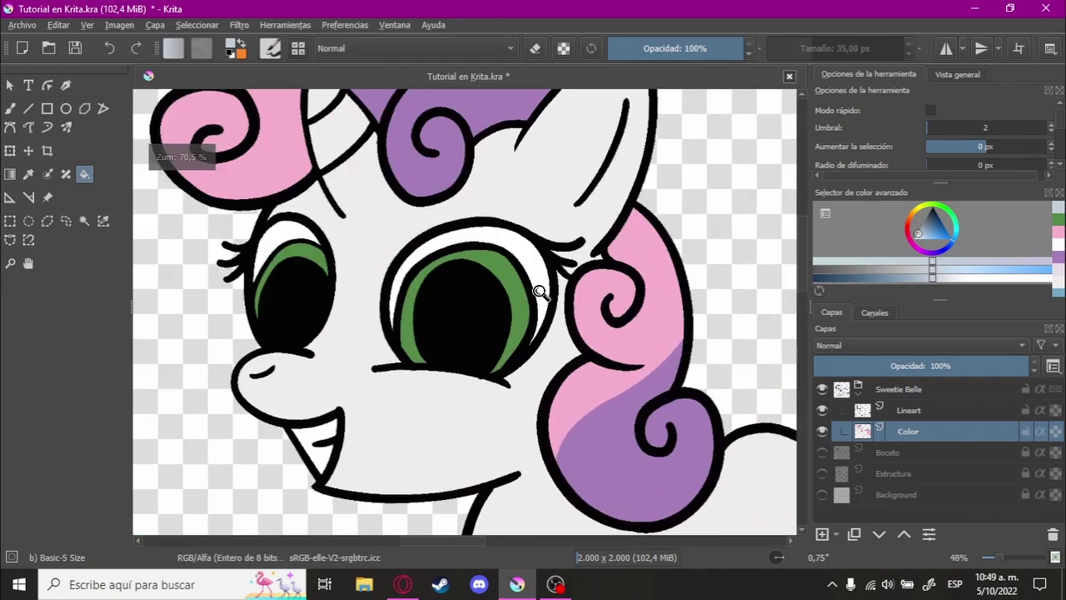
scroll(507, 298, "down", 2)
scroll(542, 328, "down", 1)
scroll(515, 364, "up", 4)
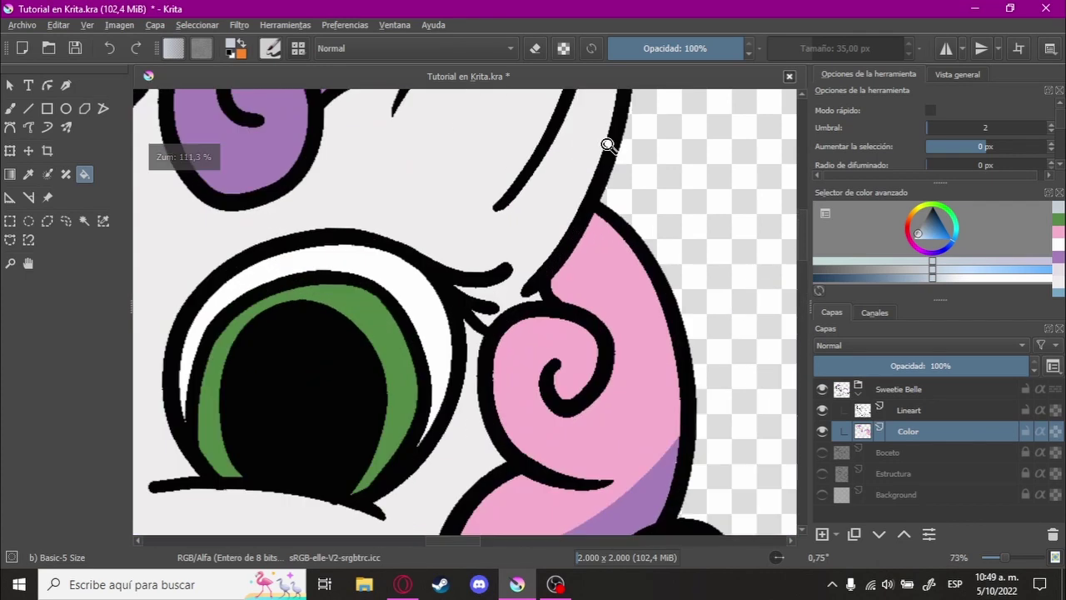
scroll(583, 291, "up", 2)
scroll(621, 259, "down", 5)
scroll(571, 333, "down", 1)
scroll(571, 334, "down", 1)
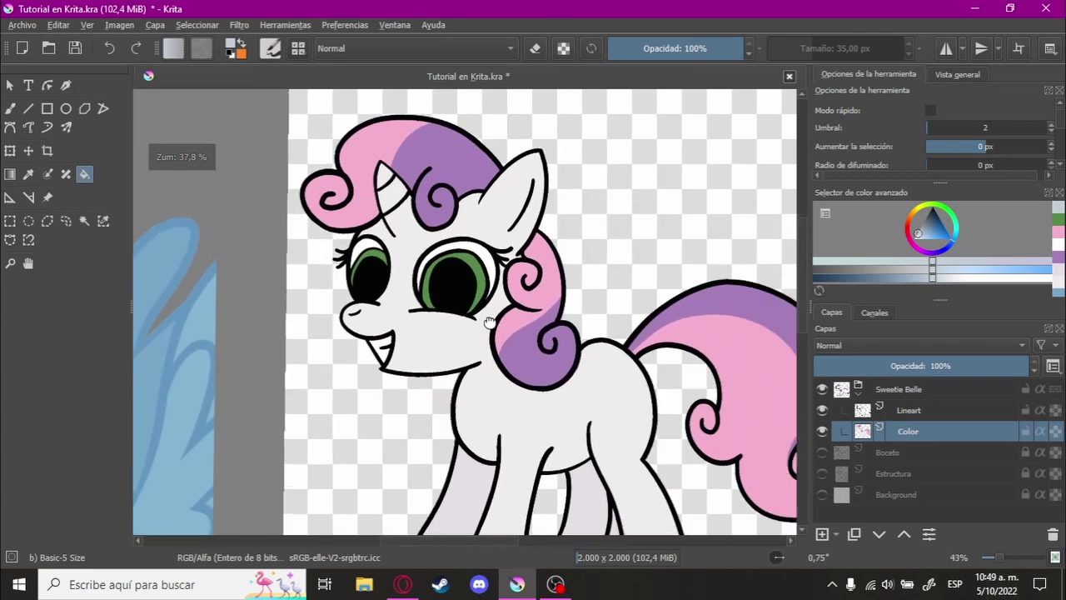
scroll(533, 329, "down", 1)
scroll(500, 325, "down", 1)
scroll(472, 319, "up", 2)
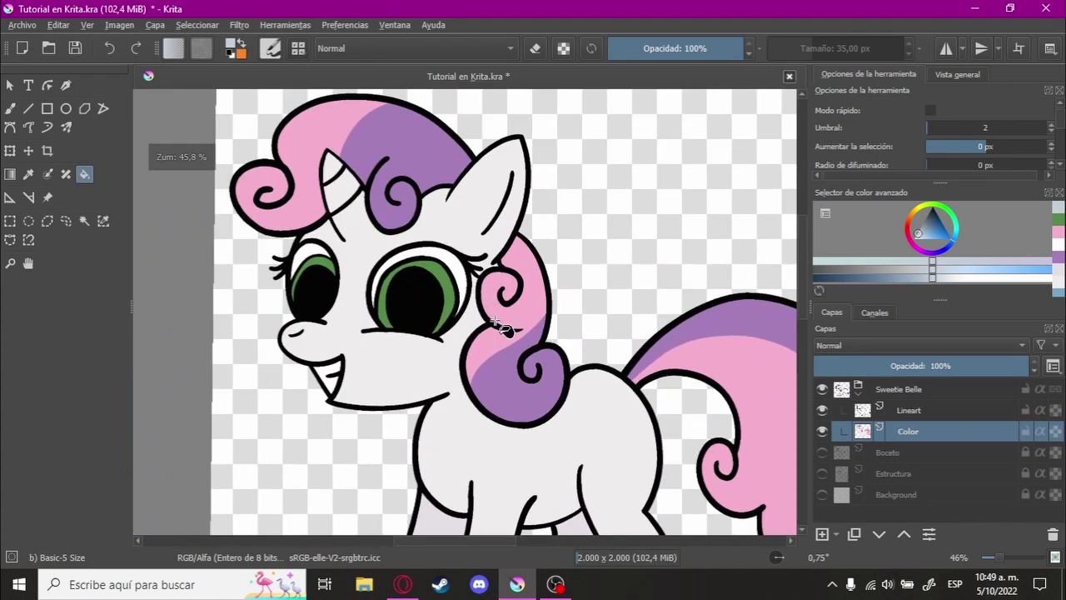
scroll(517, 305, "up", 1)
scroll(499, 283, "up", 3)
scroll(578, 333, "up", 1)
scroll(583, 333, "up", 2)
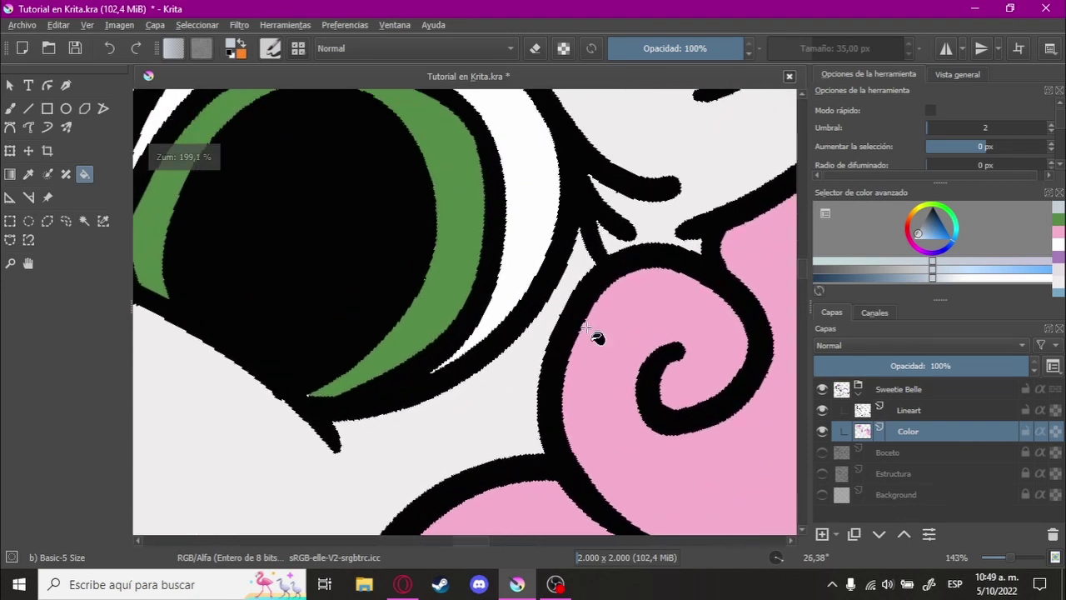
left_click(941, 410)
Step: Select the green iris band on the lineart with Contiguous Selection
key("b")
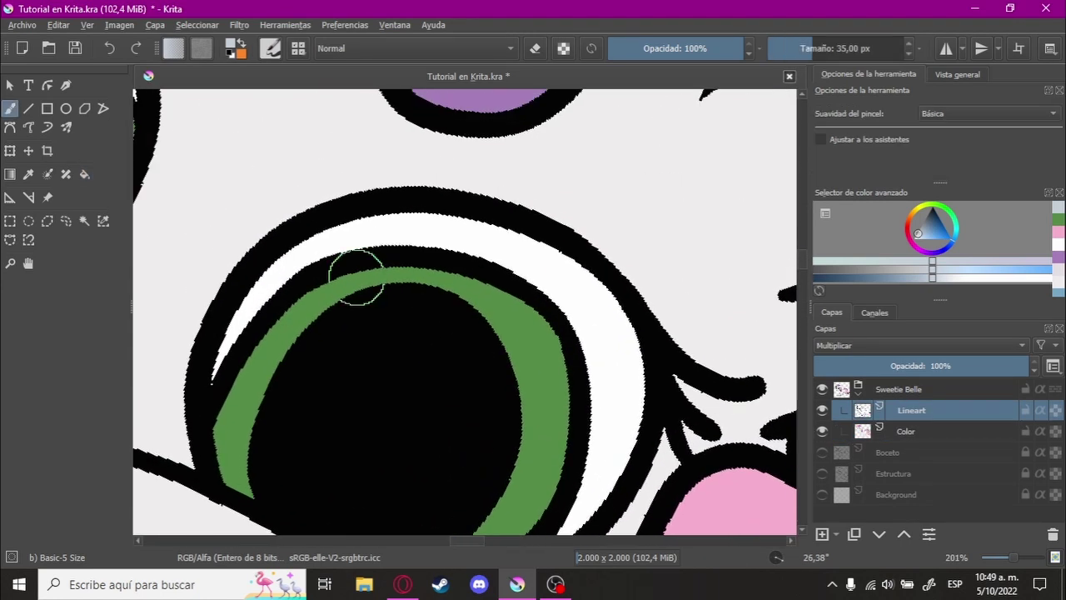
scroll(347, 292, "up", 1)
scroll(529, 288, "up", 1)
scroll(547, 281, "up", 1)
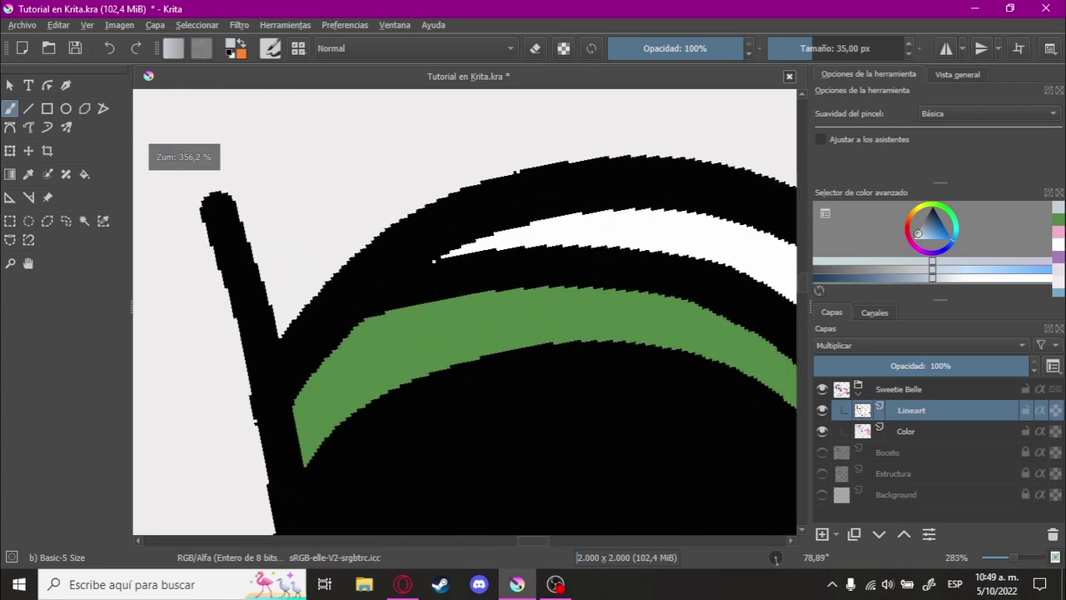
left_click(84, 221)
left_click(486, 304)
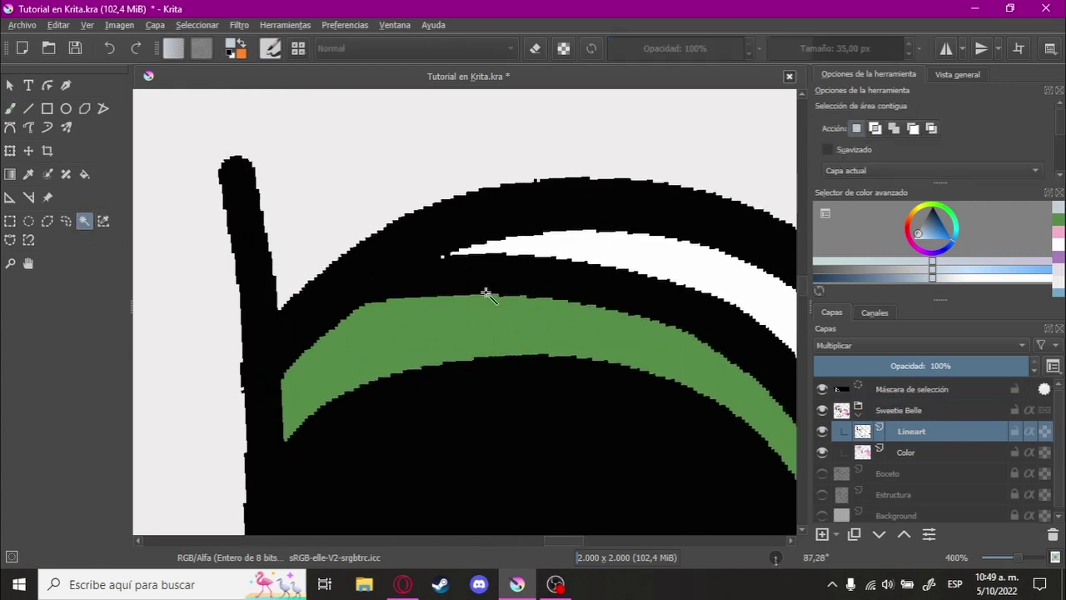
key("b")
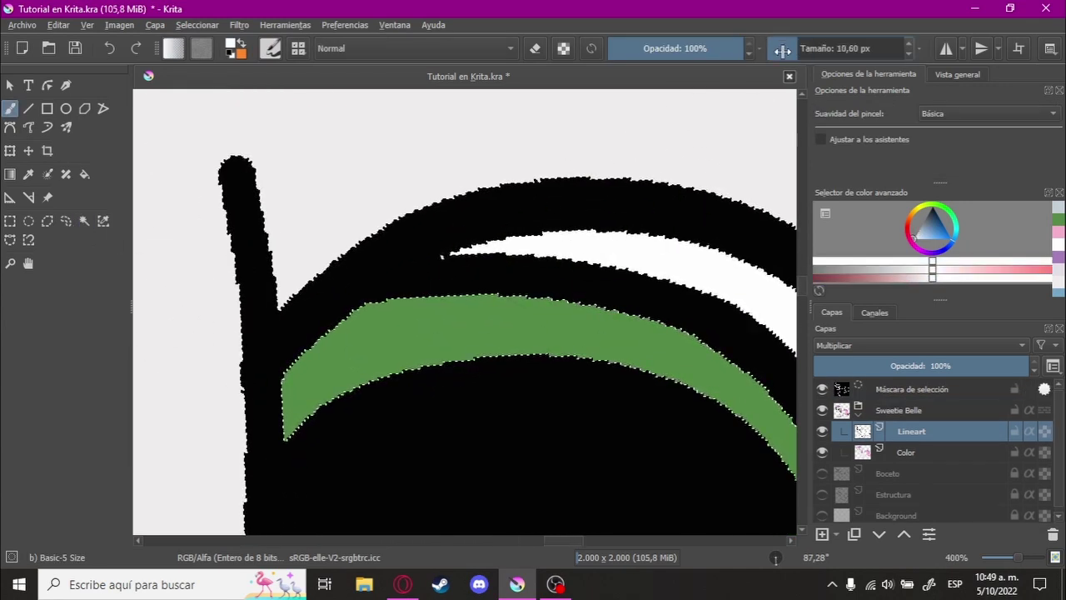
Step: Clear the selection and rotate the view so the drawing is upright
scroll(337, 367, "up", 1)
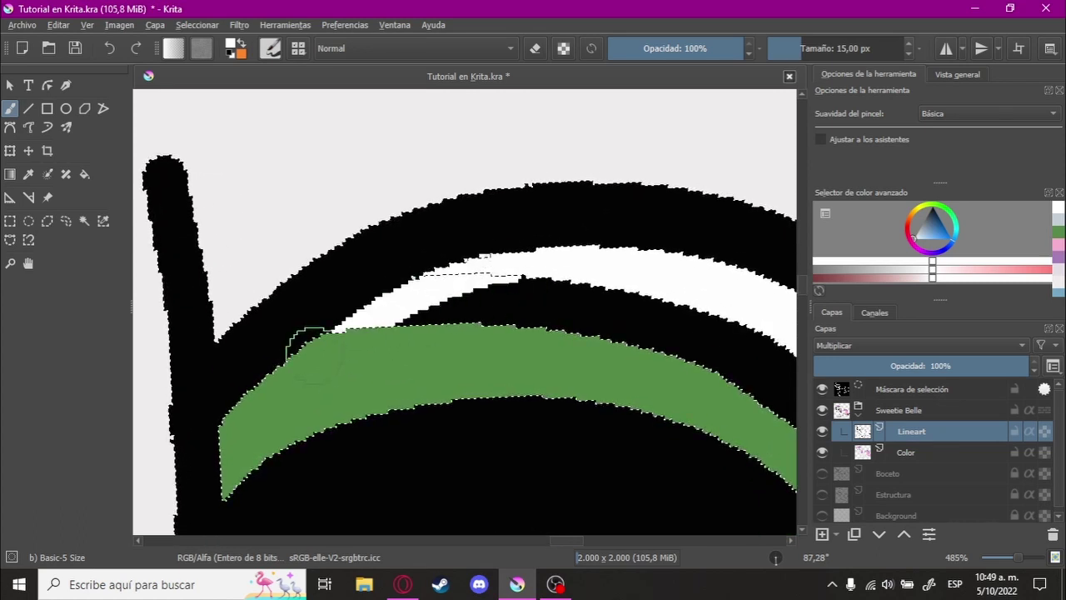
scroll(512, 291, "down", 3)
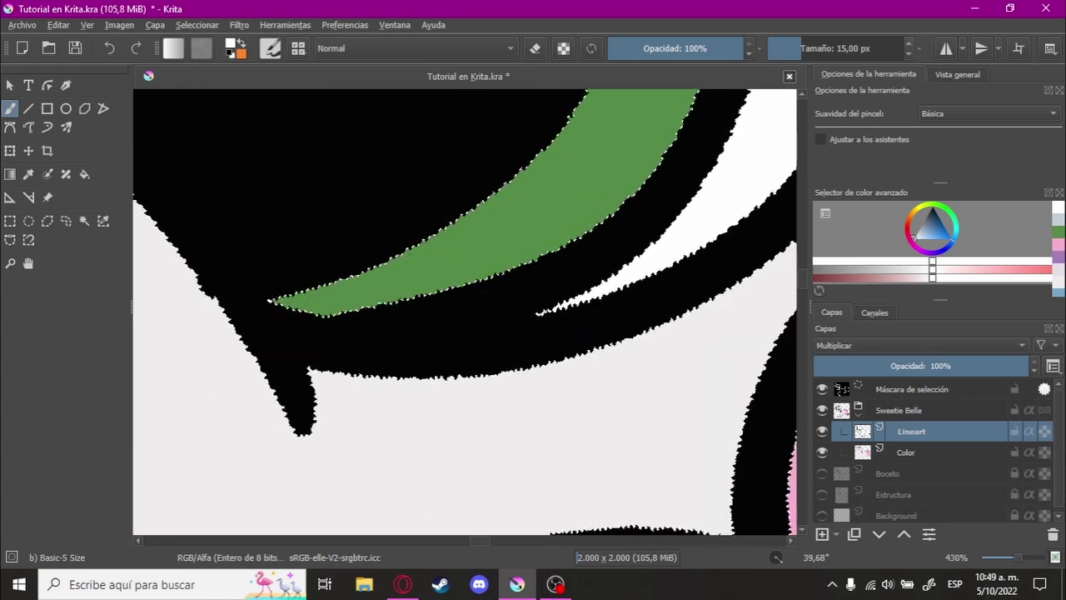
scroll(505, 291, "down", 1)
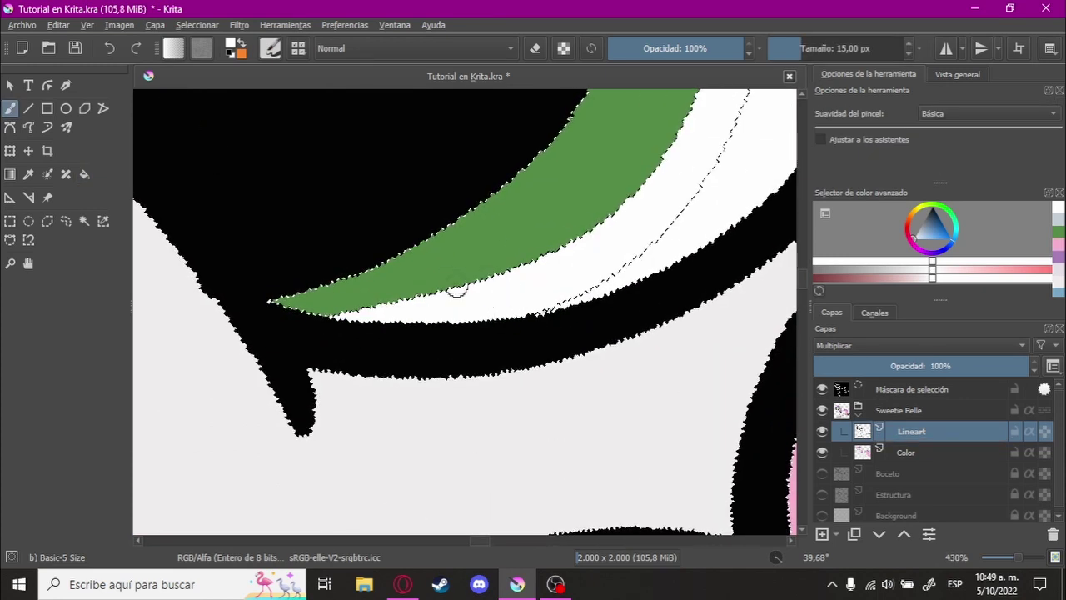
scroll(541, 350, "down", 3)
scroll(611, 385, "up", 2)
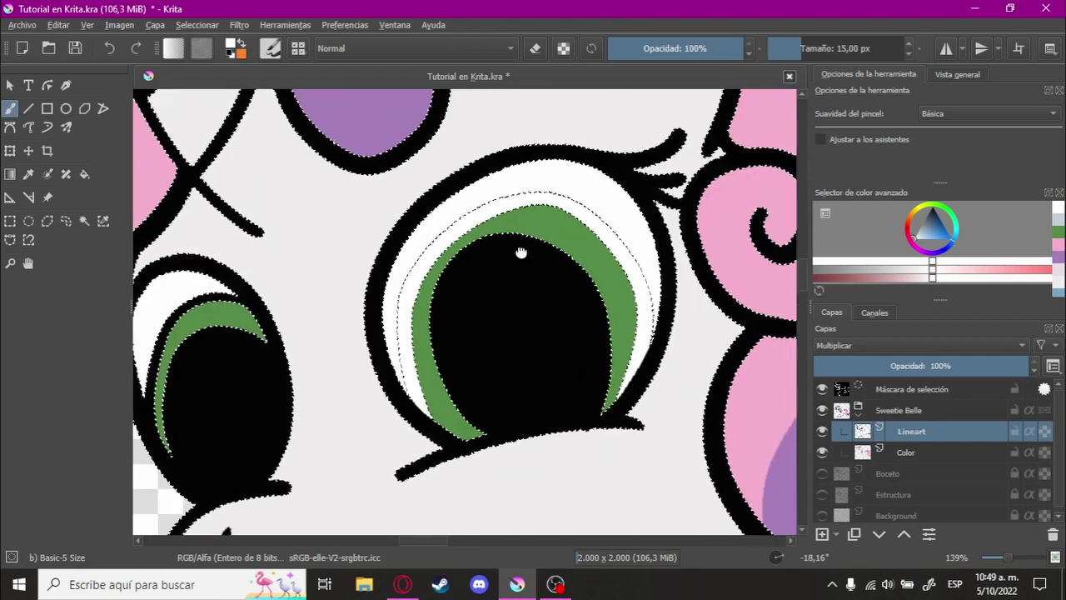
scroll(574, 226, "up", 1)
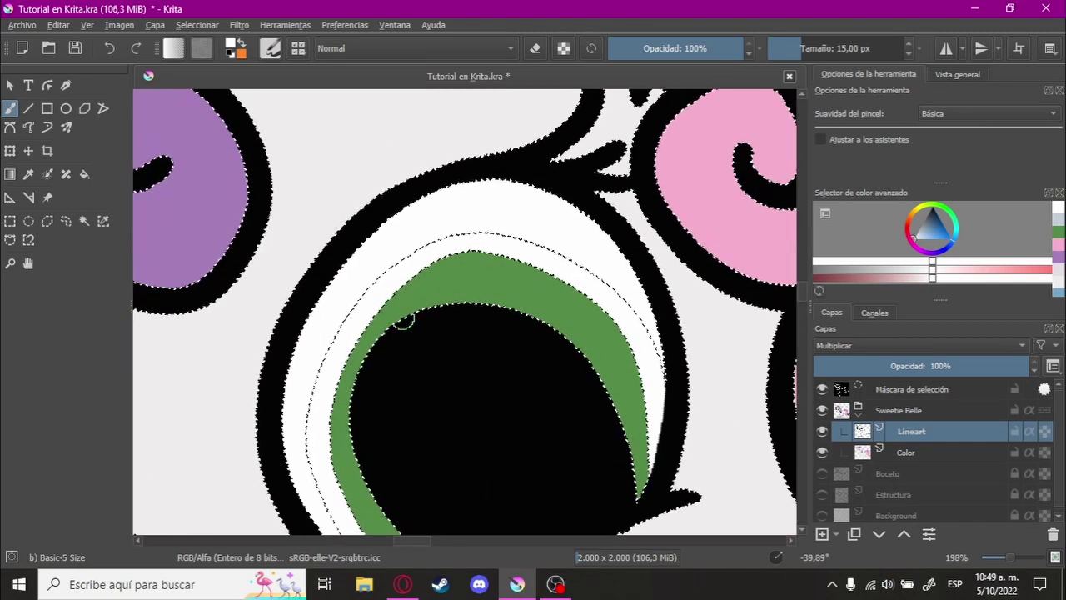
left_click(10, 239)
key("ctrl+r")
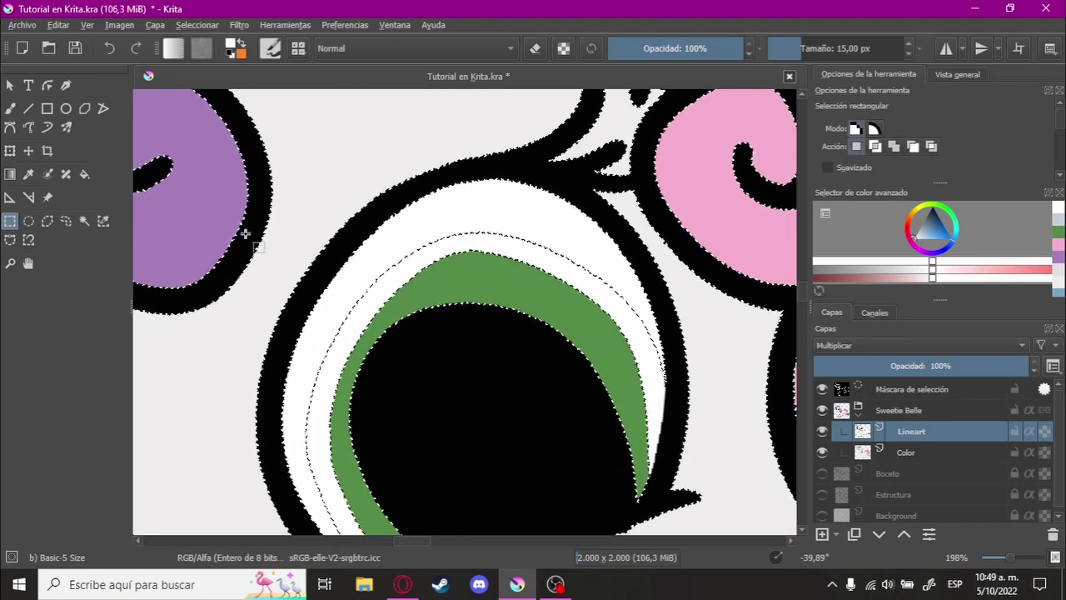
key("ctrl+shift+a")
scroll(624, 300, "down", 4)
mouse_move(624, 300)
left_mouse_down()
mouse_move(474, 302)
mouse_move(631, 274)
mouse_move(531, 445)
mouse_move(631, 292)
mouse_move(567, 282)
left_mouse_up()
Step: Select the black lineart gap above the iris, paint it white, and deselect
left_click(84, 221)
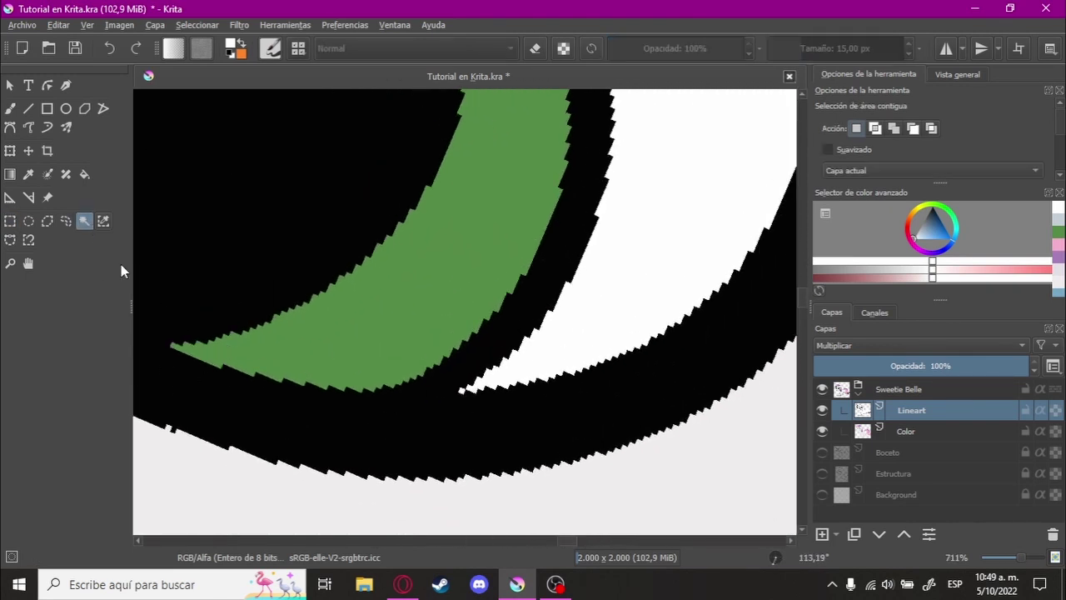
left_click(450, 420)
key("b")
mouse_move(504, 350)
left_mouse_down()
mouse_move(421, 367)
mouse_move(376, 241)
mouse_move(517, 269)
mouse_move(367, 258)
left_mouse_up()
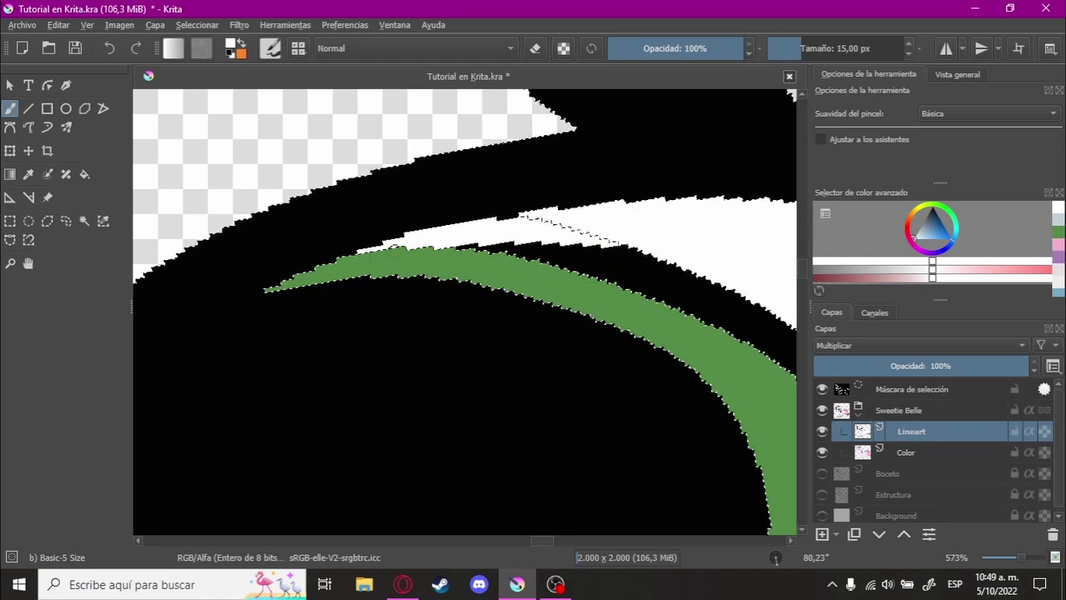
left_click_drag(737, 255, 567, 231)
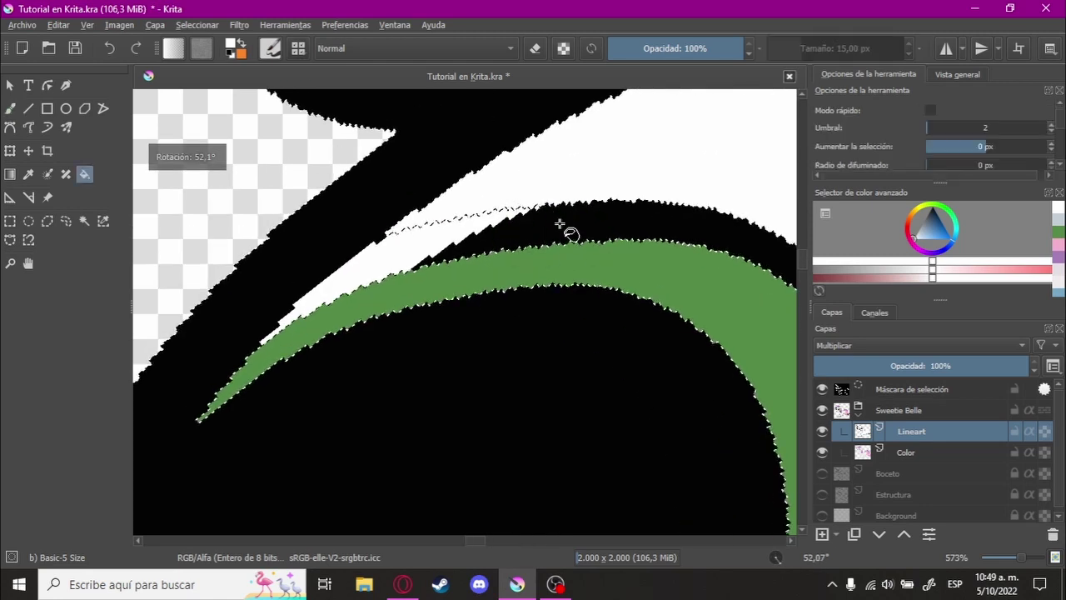
mouse_move(409, 239)
left_mouse_down()
mouse_move(488, 335)
mouse_move(488, 221)
left_mouse_up()
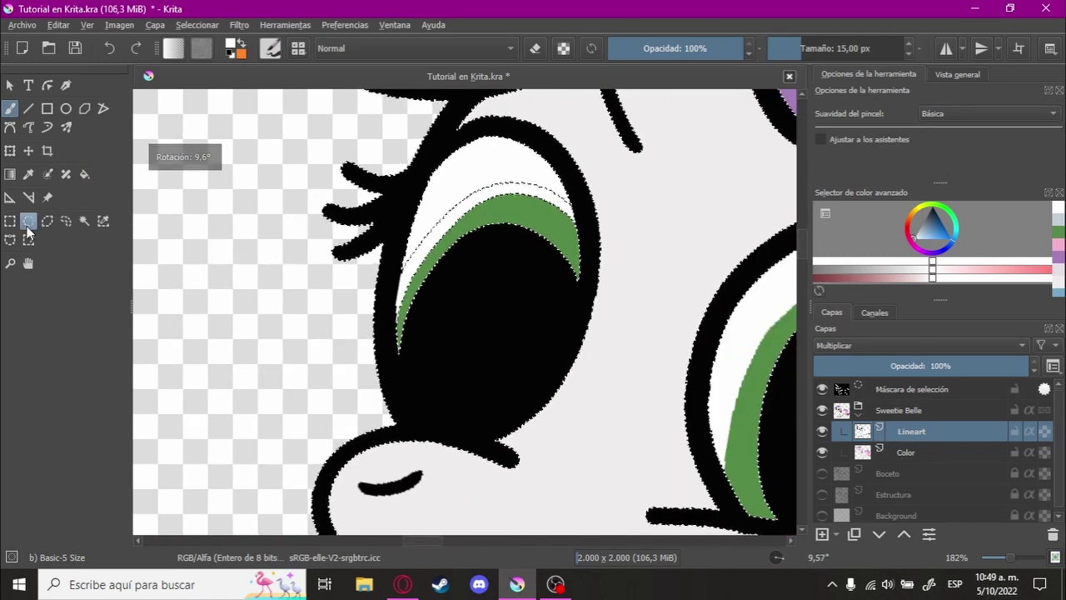
key("ctrl+r")
key("ctrl+shift+a")
Step: Brush on the Color layer, zoomed on the eye in canvas-only mode
mouse_move(395, 251)
left_mouse_down()
mouse_move(488, 269)
mouse_move(575, 161)
left_mouse_up()
left_click(913, 431)
key("b")
mouse_move(678, 350)
left_mouse_down()
mouse_move(536, 302)
mouse_move(534, 228)
left_mouse_up()
key("Tab")
scroll(334, 321, "up", 3)
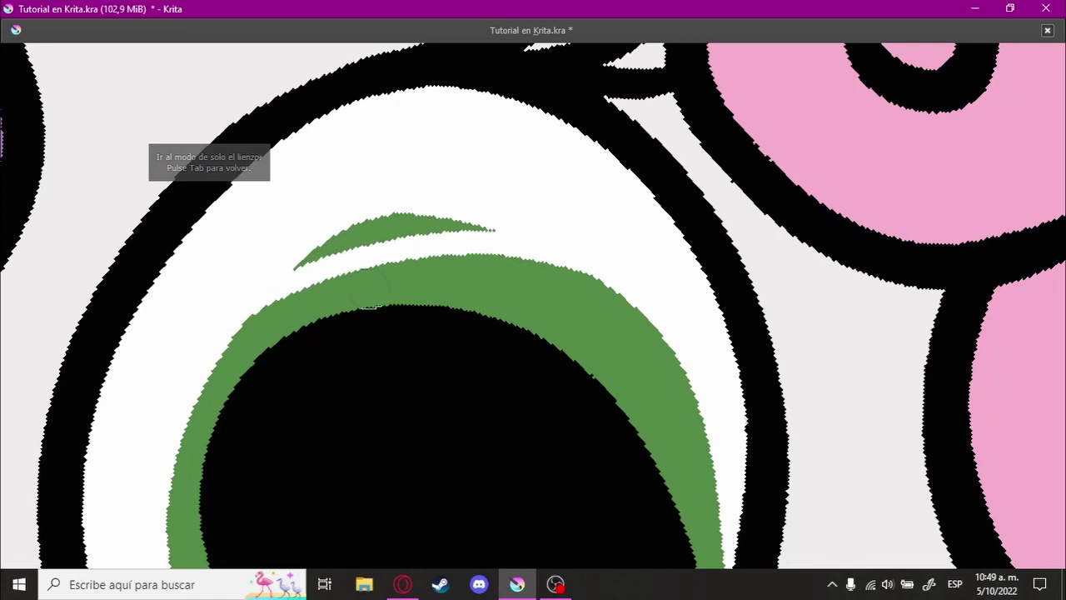
Step: Brush green across the iris gap, undoing strokes that merge the sliver badly
left_click_drag(608, 288, 236, 314)
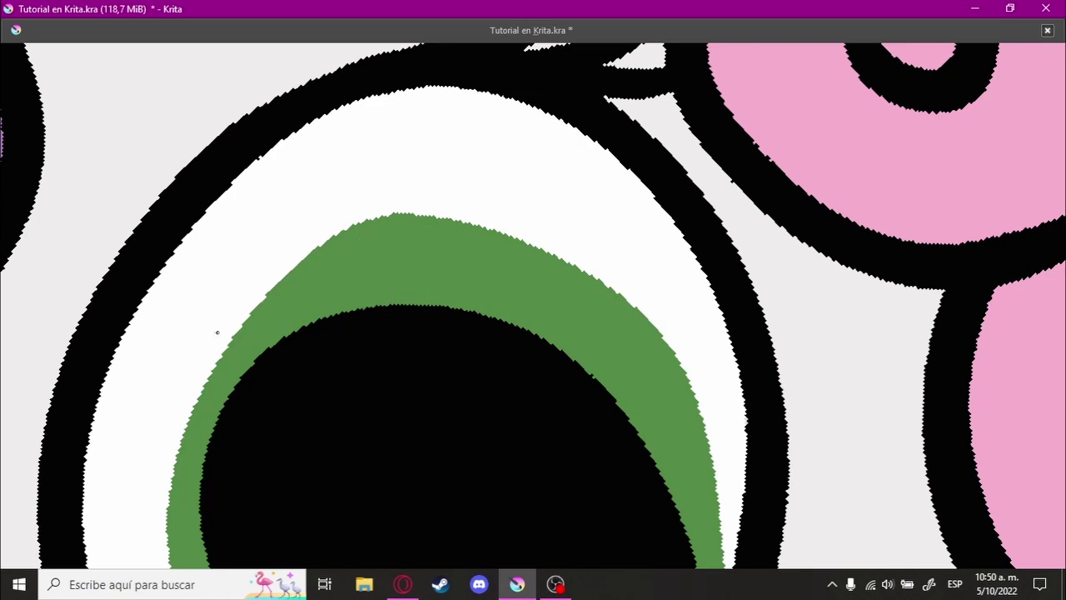
left_click_drag(559, 255, 337, 282)
left_click_drag(583, 279, 211, 345)
key("ctrl+z")
left_click_drag(588, 277, 205, 331)
key("ctrl+z")
left_click_drag(580, 247, 217, 325)
left_click_drag(490, 229, 277, 292)
key("ctrl+z")
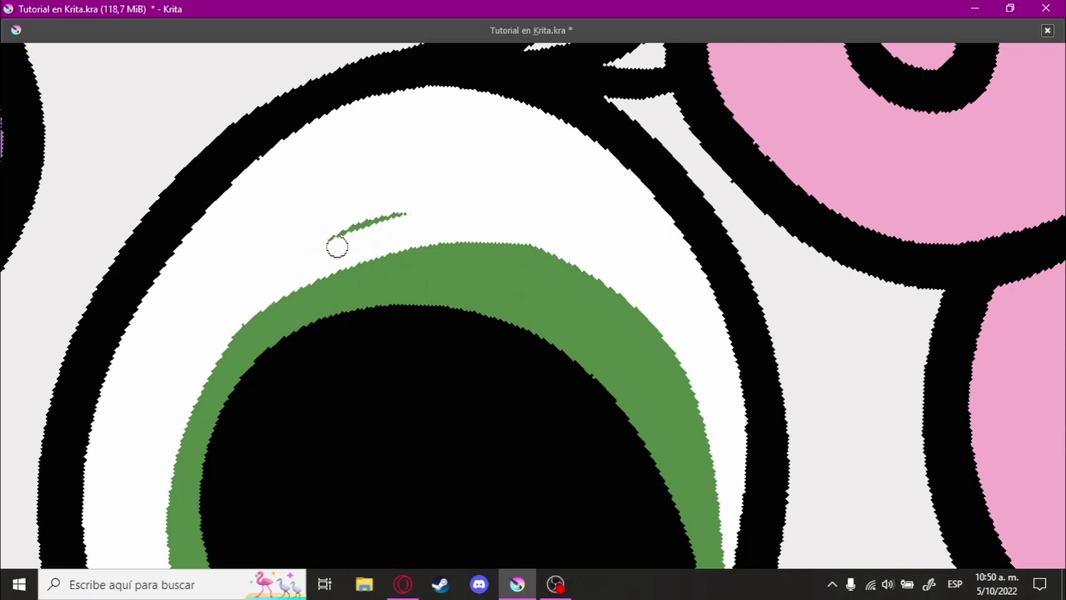
Step: Touch up the top edge of the green iris ring
scroll(380, 226, "up", 1)
scroll(371, 238, "up", 1)
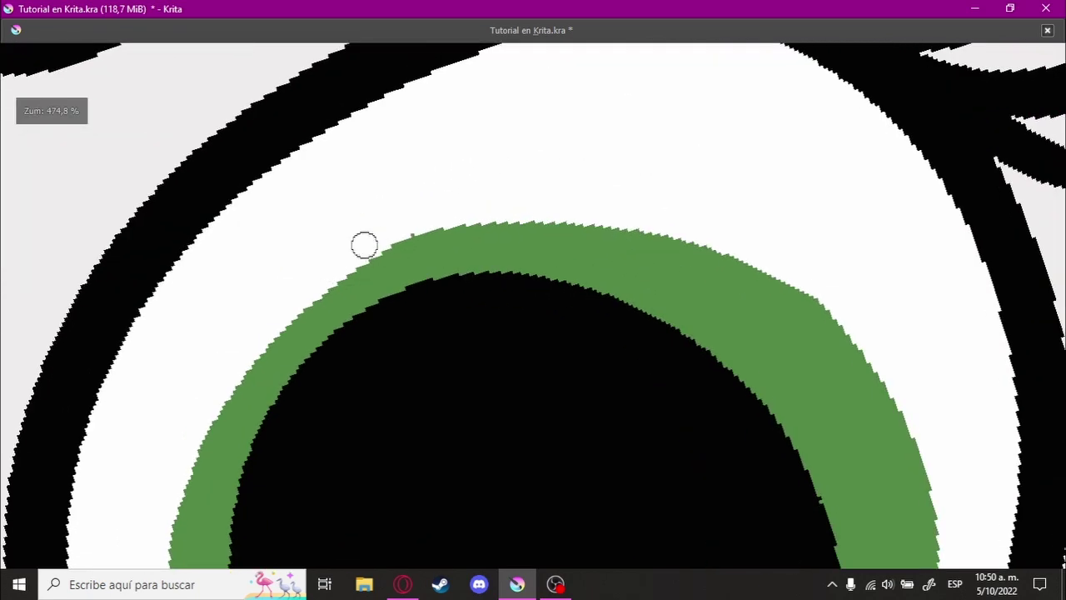
left_click_drag(539, 204, 631, 312)
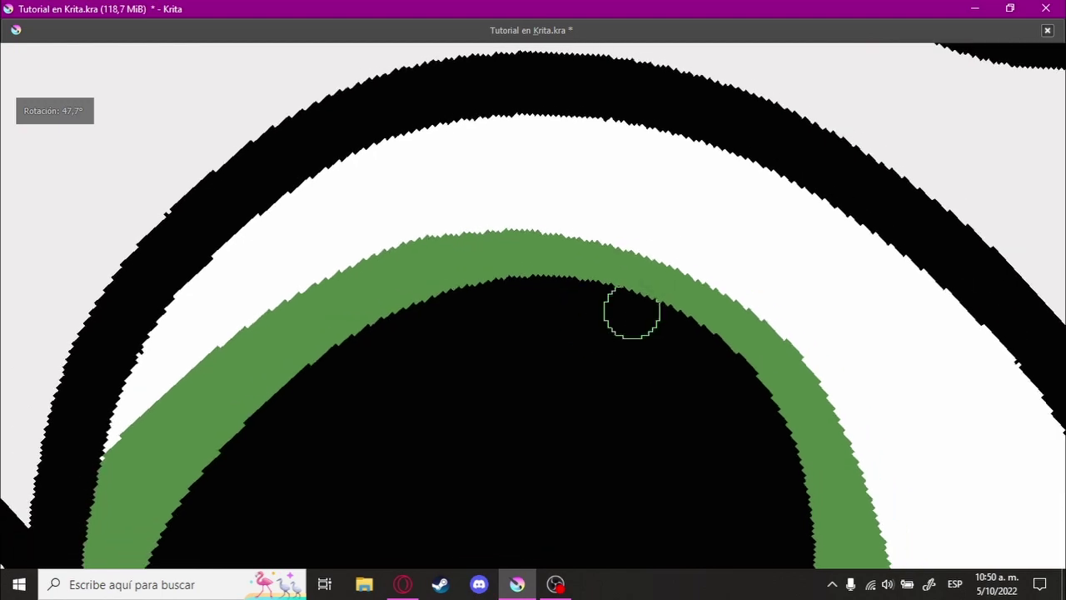
left_click_drag(569, 286, 608, 160)
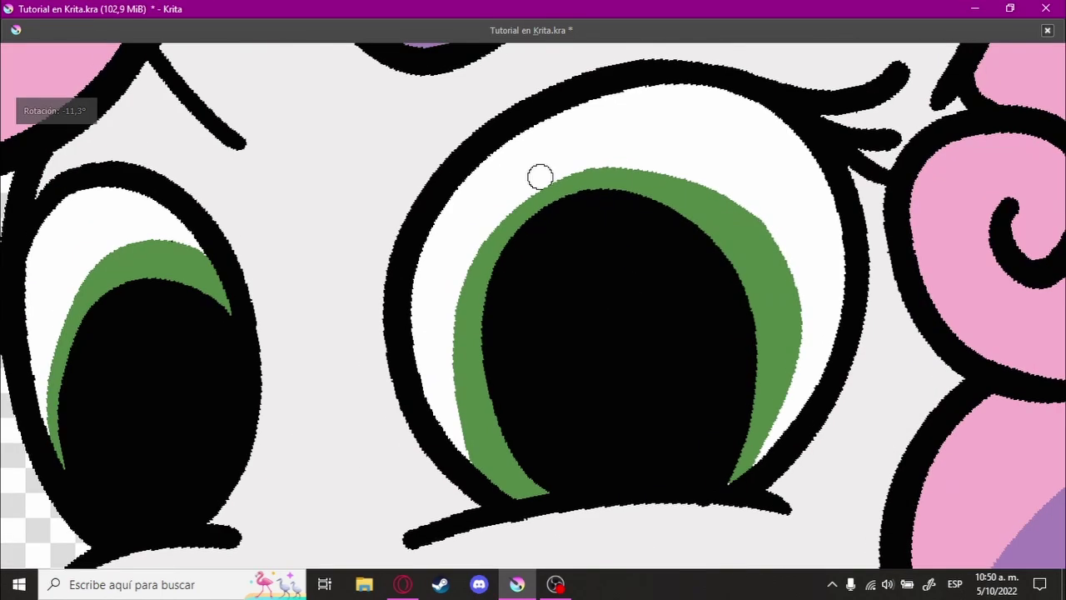
scroll(841, 108, "up", 2)
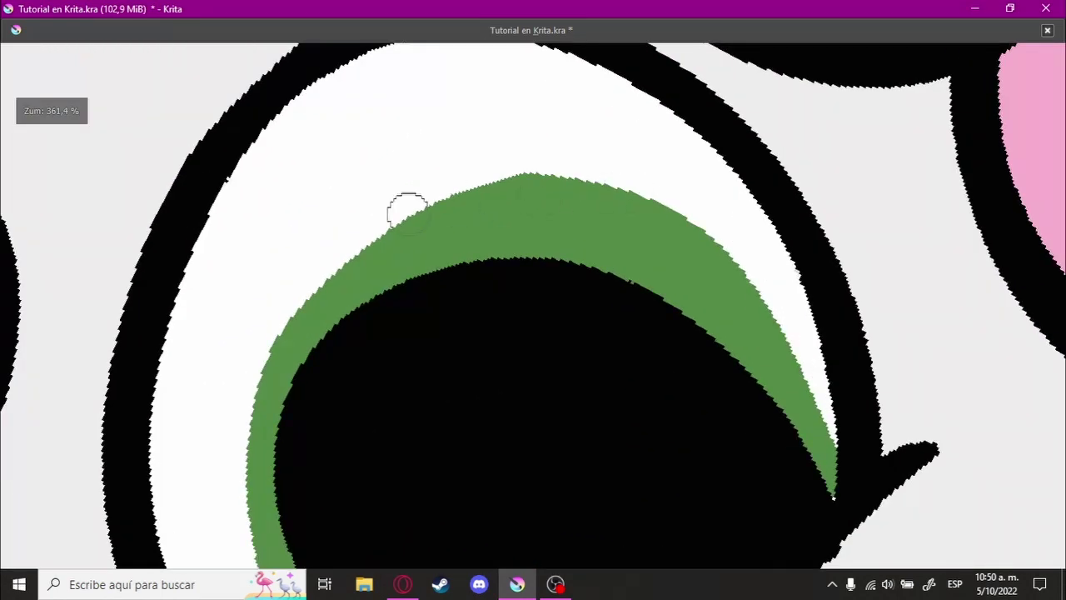
left_click_drag(693, 213, 563, 266)
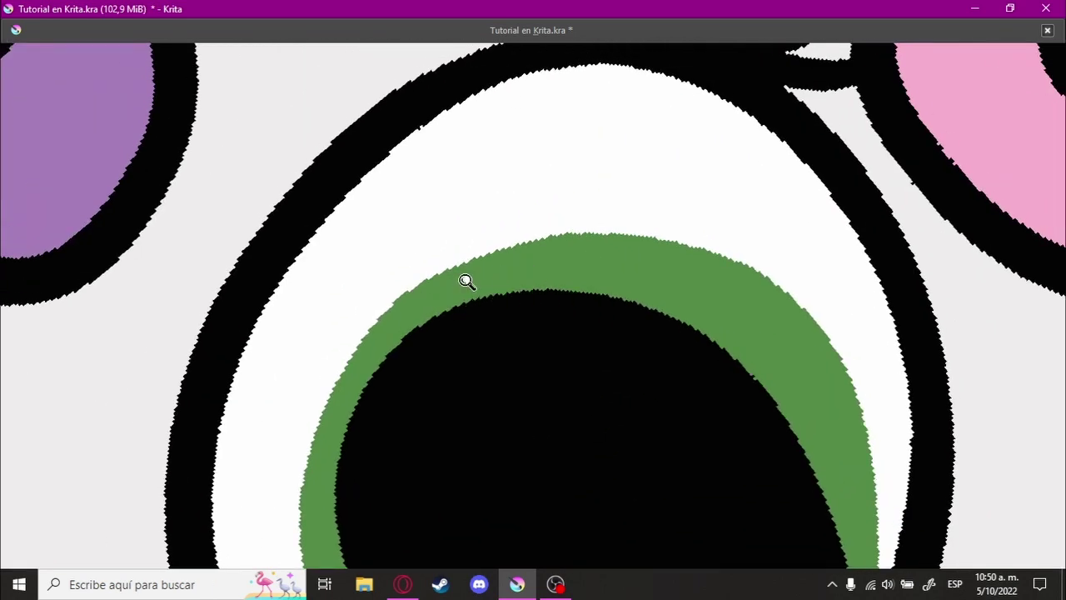
scroll(467, 282, "down", 5)
scroll(521, 264, "up", 3)
scroll(522, 264, "up", 3)
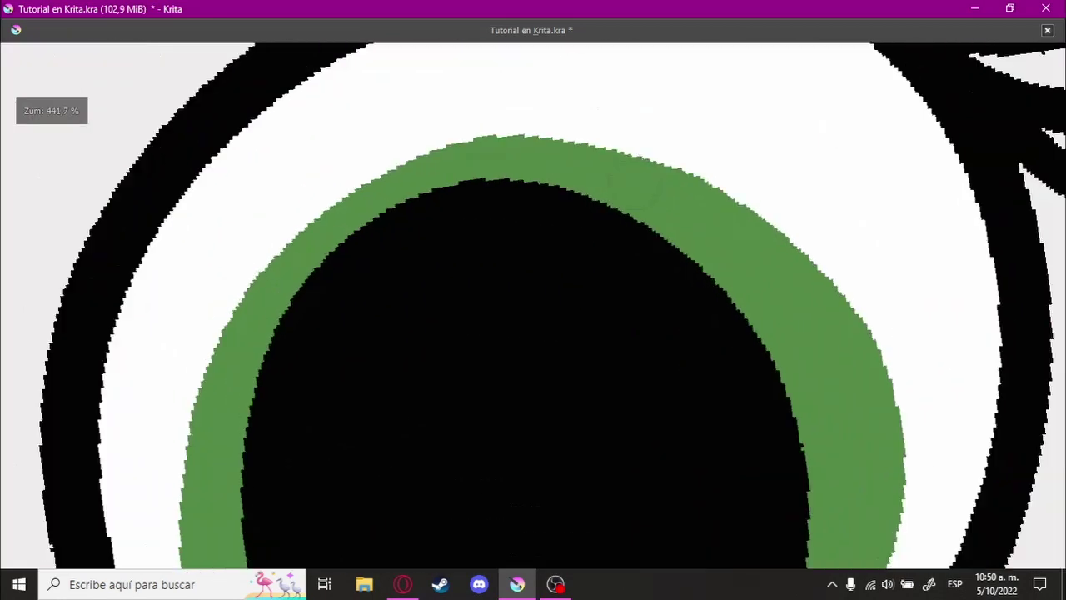
left_click(471, 179)
Step: Sample the iris green and try painting over the white mark on the band
left_click_drag(563, 167, 674, 127)
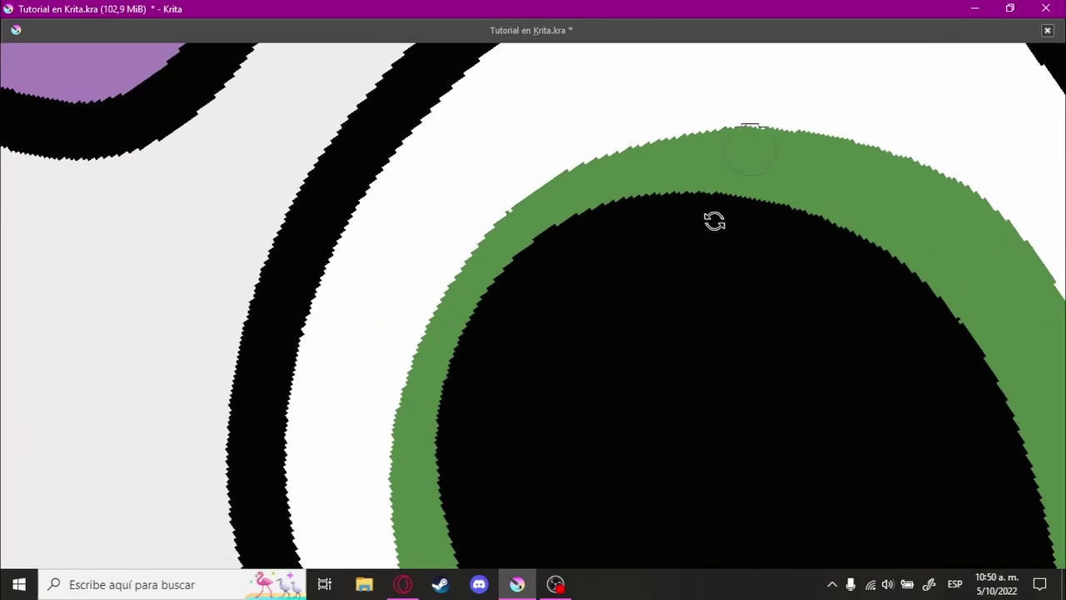
left_click_drag(701, 134, 684, 269)
scroll(498, 230, "down", 2)
scroll(618, 239, "down", 2)
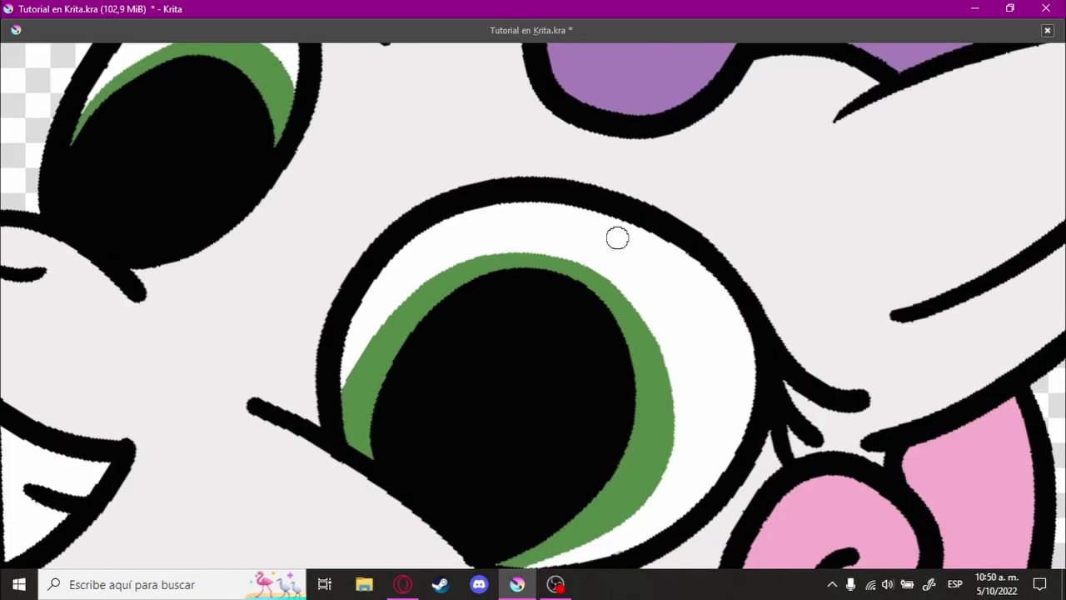
left_click_drag(618, 239, 621, 207)
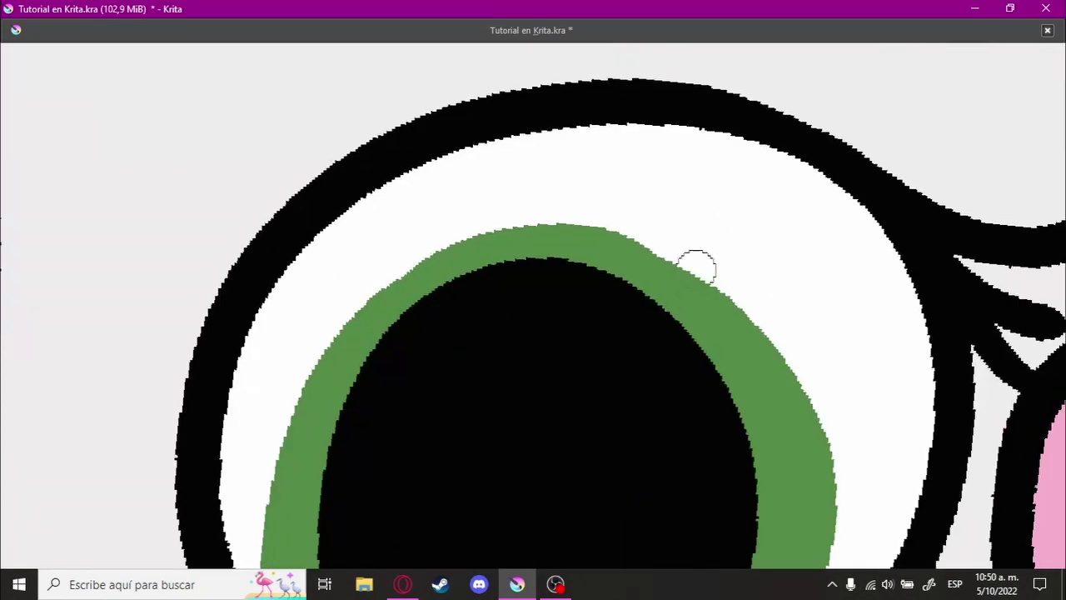
left_click_drag(696, 267, 485, 300)
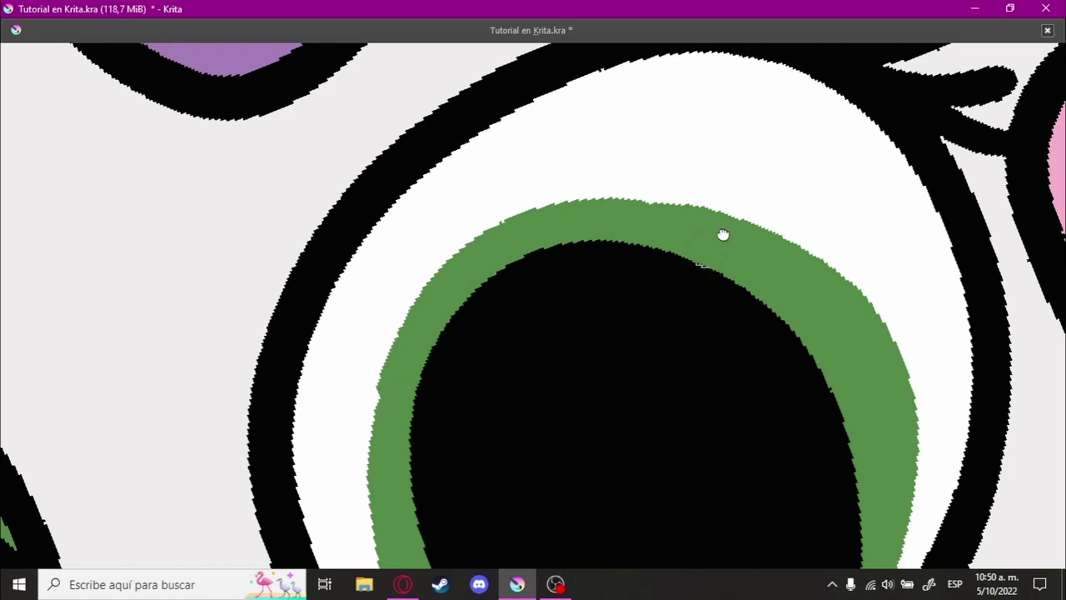
left_click_drag(724, 235, 691, 275)
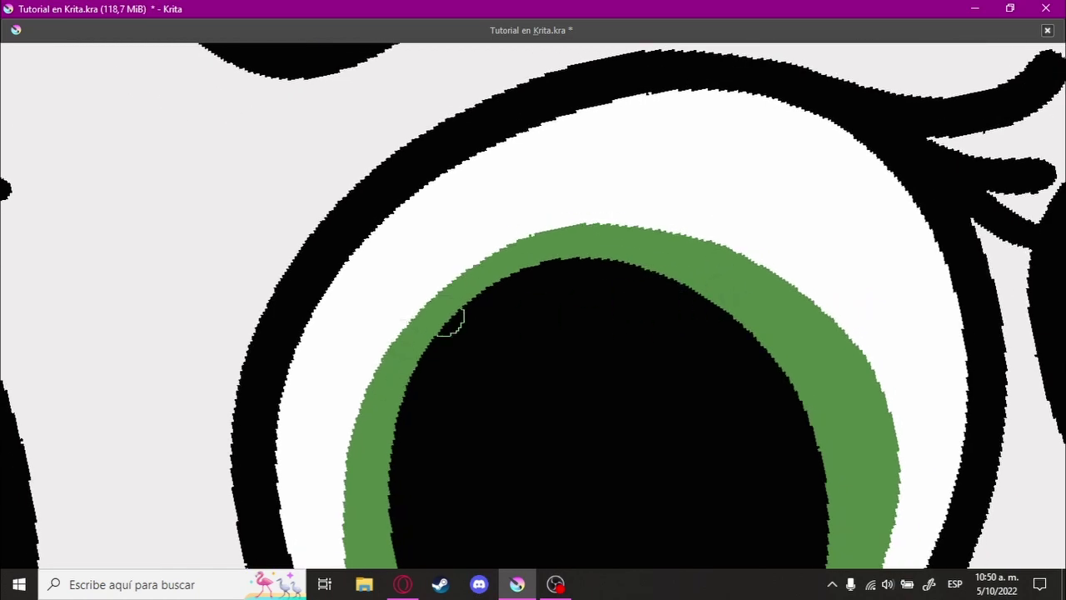
left_click_drag(450, 321, 646, 342)
left_click_drag(770, 310, 497, 358)
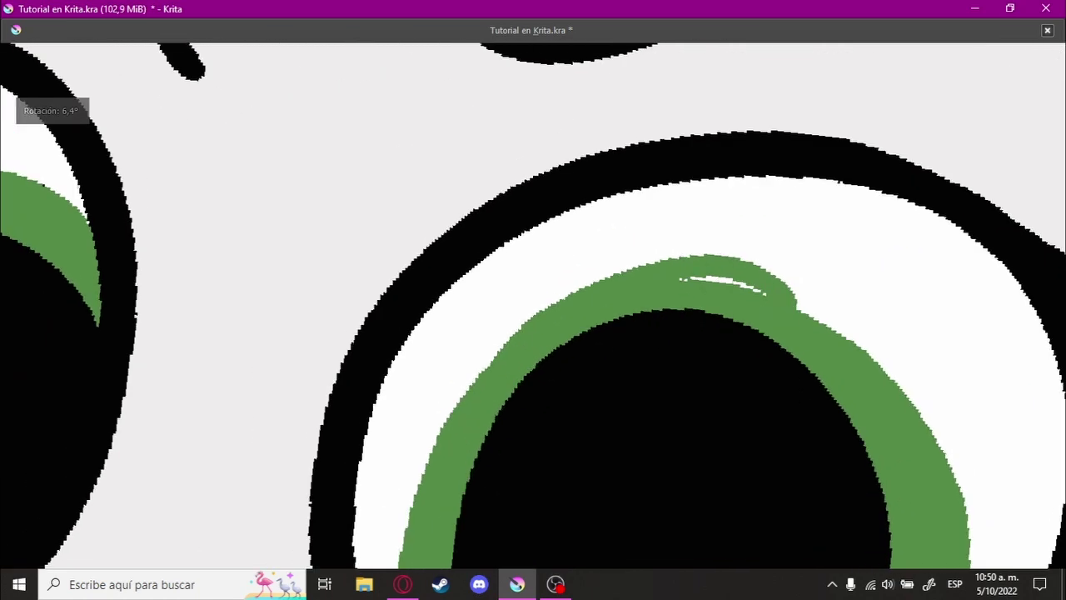
key("ctrl+z")
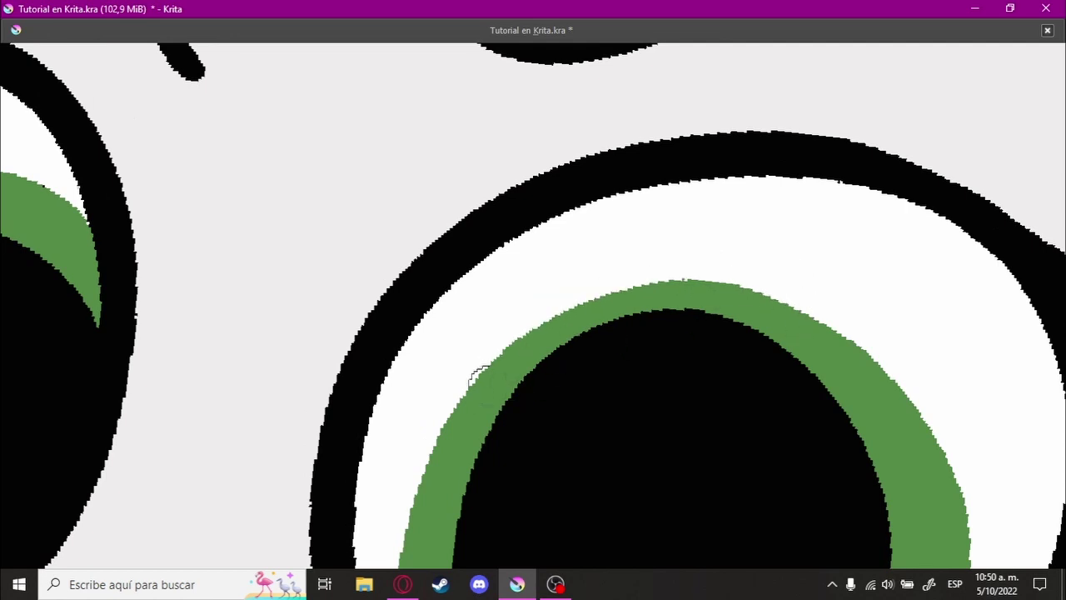
mouse_move(773, 288)
left_mouse_down()
mouse_move(757, 242)
mouse_move(550, 265)
left_mouse_up()
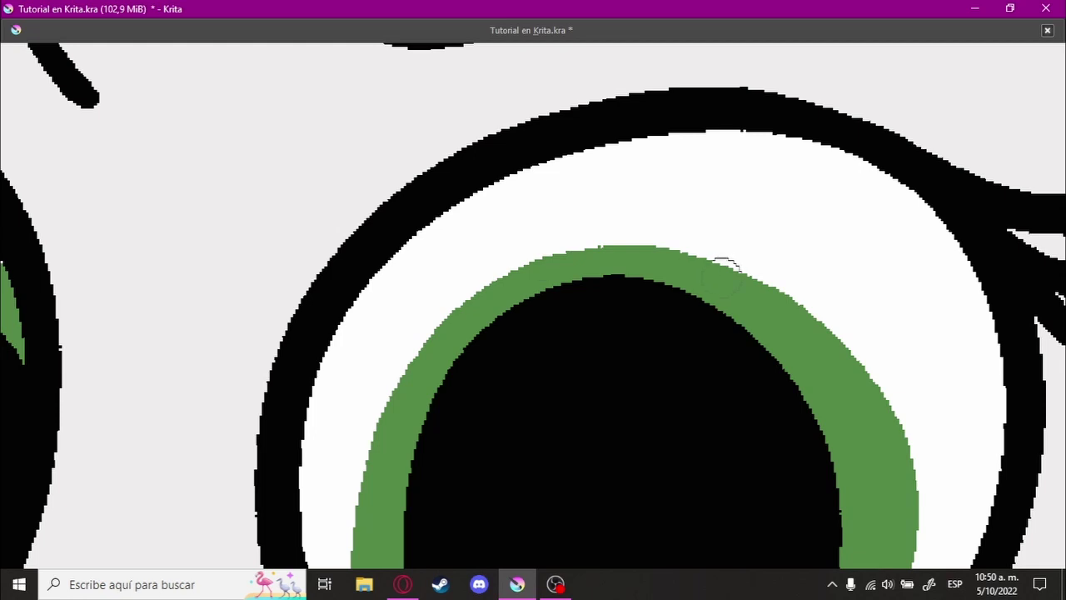
Step: Dab green near the pupil edge to finish the iris crescent
scroll(725, 265, "down", 3)
scroll(697, 295, "down", 2)
scroll(733, 287, "down", 2)
scroll(764, 279, "down", 1)
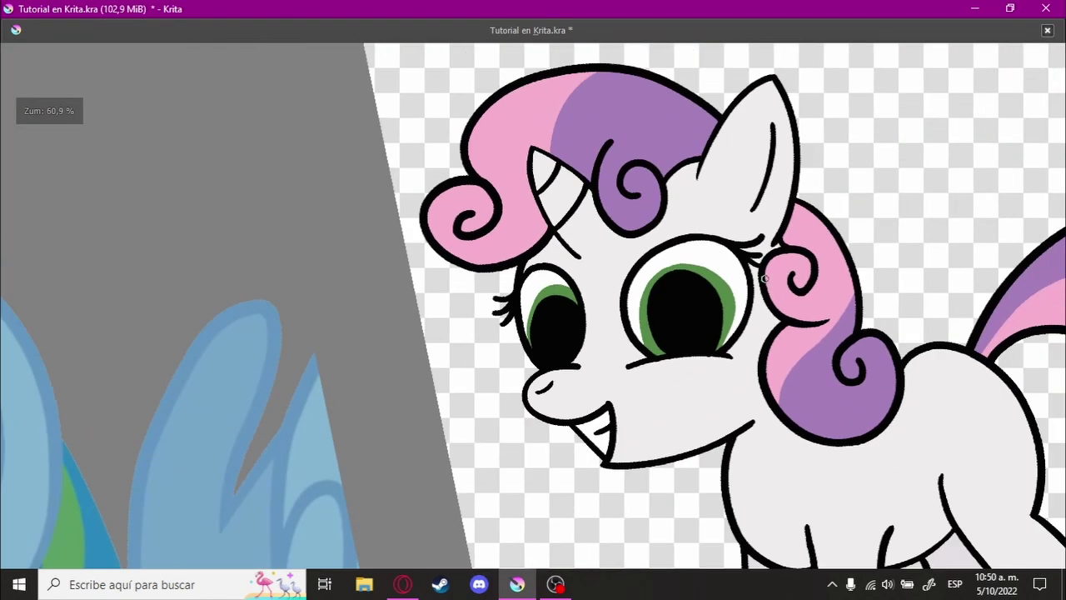
scroll(765, 280, "down", 1)
scroll(750, 279, "down", 1)
scroll(667, 279, "up", 5)
scroll(595, 275, "up", 1)
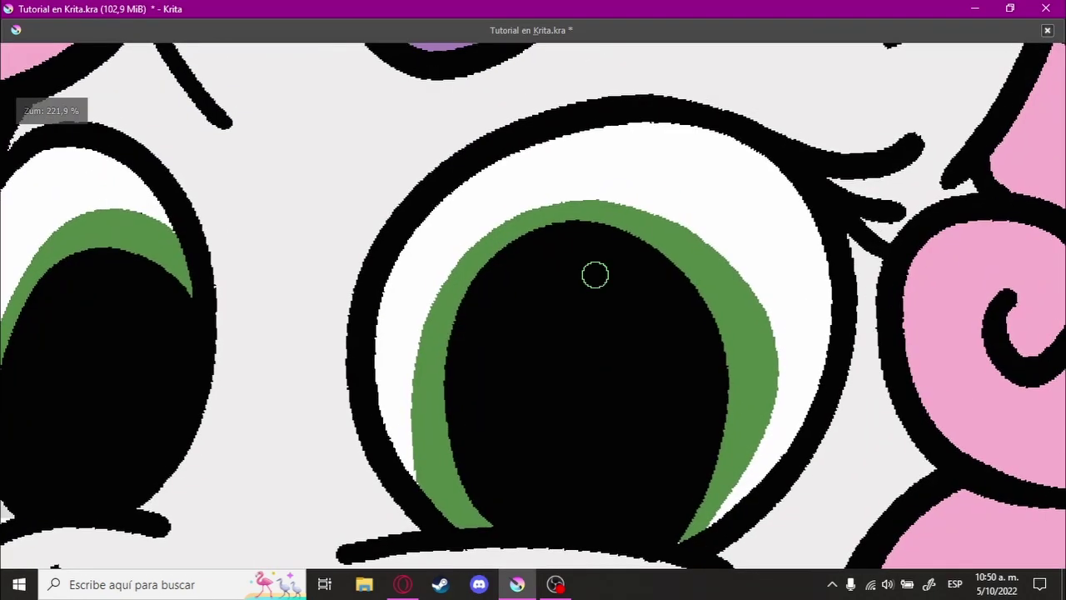
left_click(595, 275)
scroll(595, 275, "up", 2)
scroll(554, 236, "down", 3)
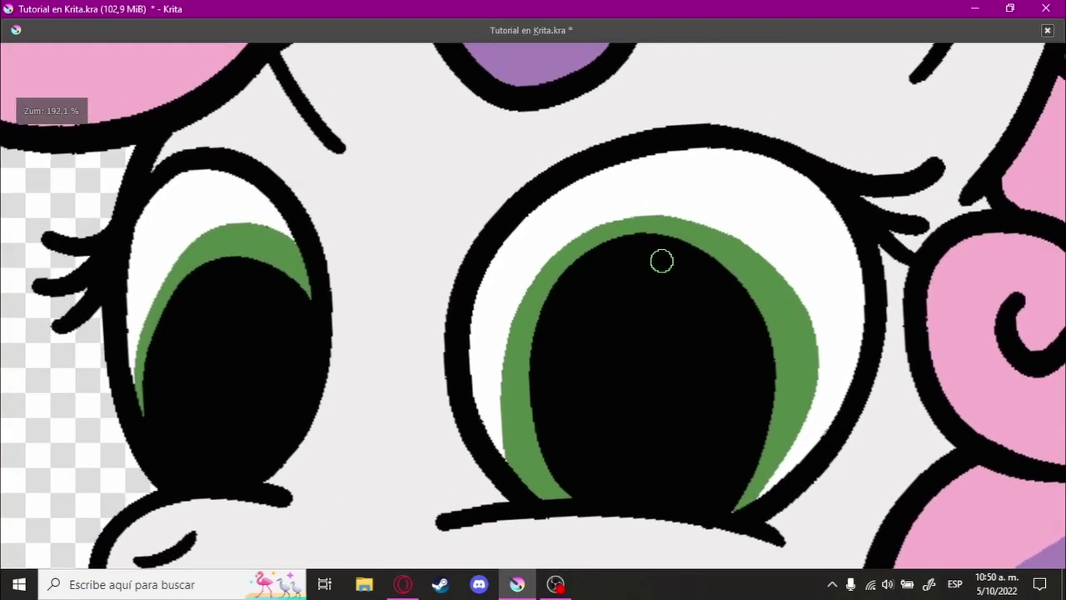
scroll(646, 283, "down", 1)
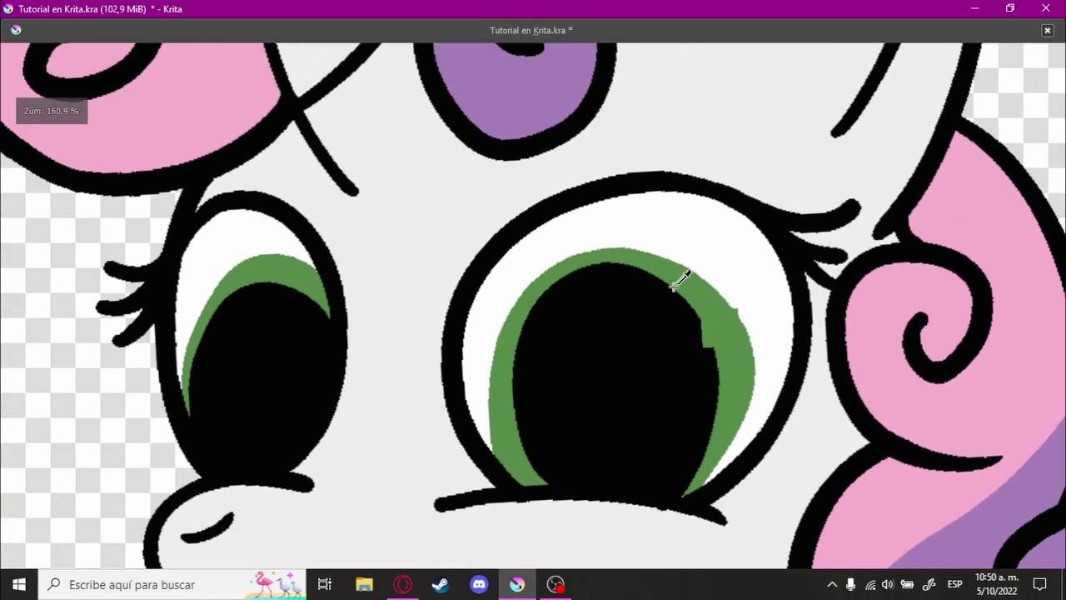
scroll(683, 276, "down", 3)
scroll(625, 266, "up", 3)
key("Tab")
left_click(923, 409)
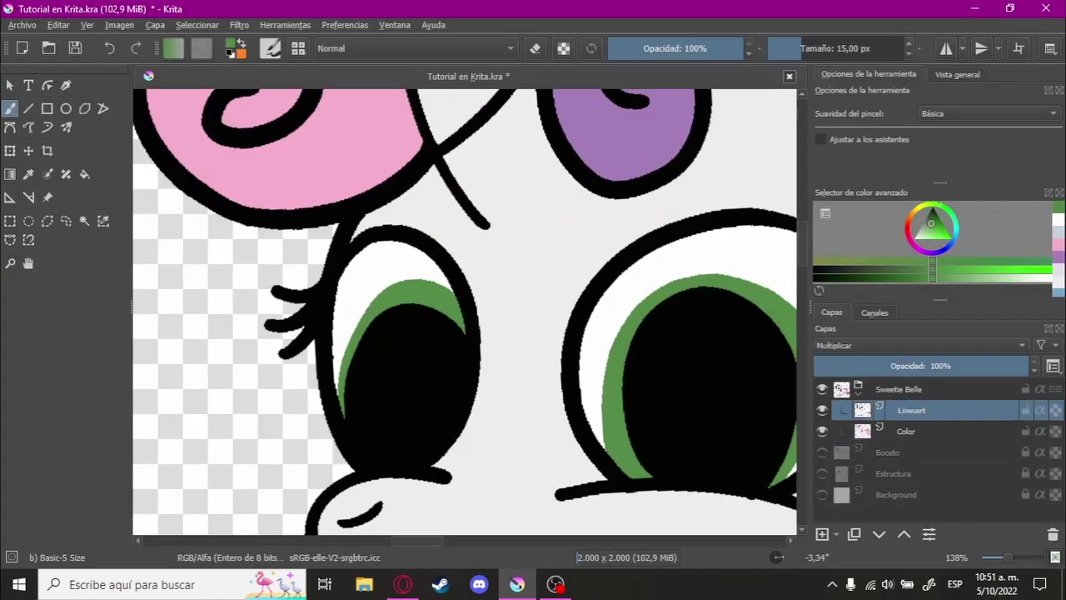
key("Tab")
scroll(533, 291, "up", 2)
scroll(403, 325, "up", 1)
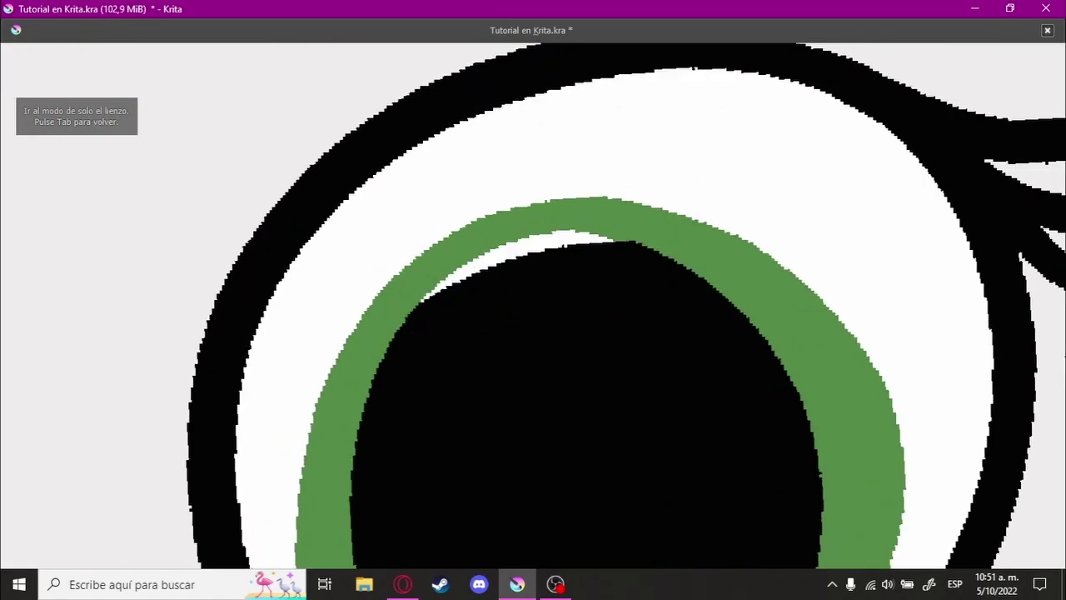
left_click_drag(757, 335, 575, 223)
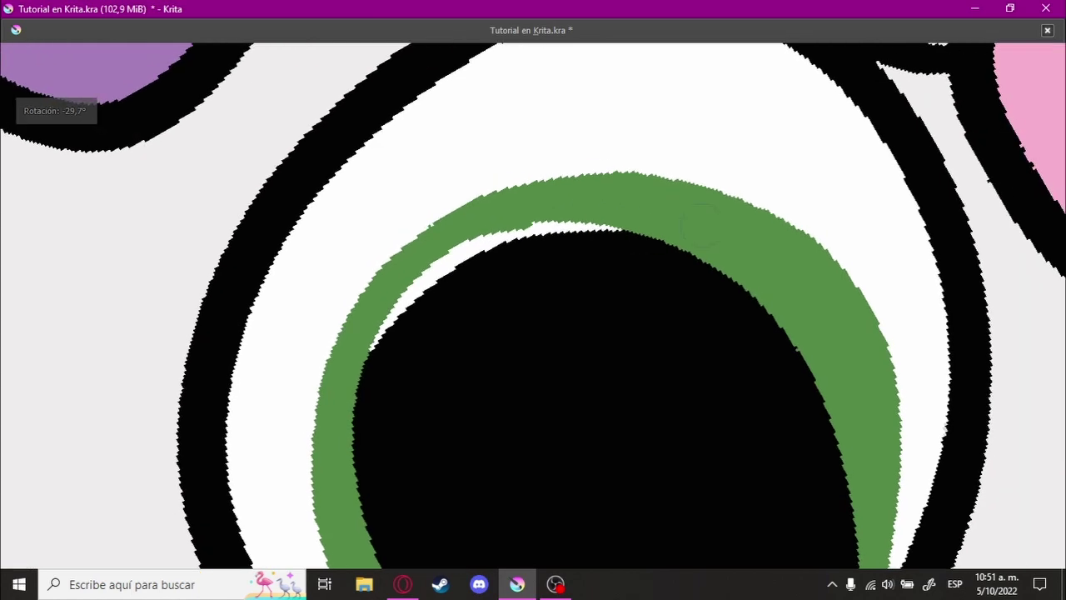
scroll(686, 324, "down", 3)
scroll(709, 362, "up", 1)
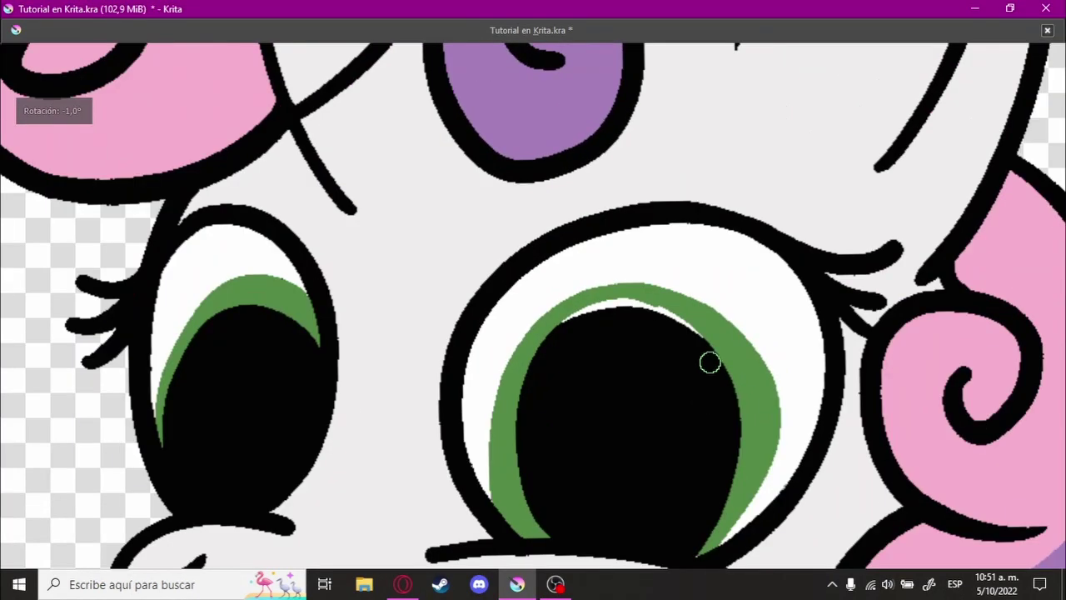
scroll(709, 362, "up", 1)
scroll(634, 261, "up", 1)
scroll(542, 338, "up", 2)
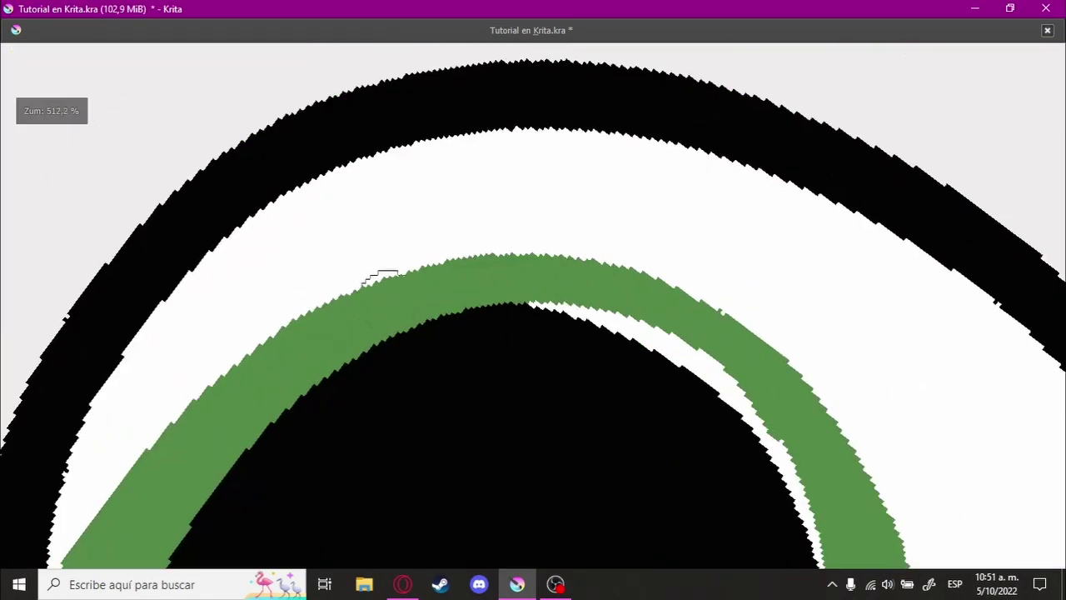
scroll(605, 369, "down", 3)
scroll(678, 292, "up", 1)
key("Tab")
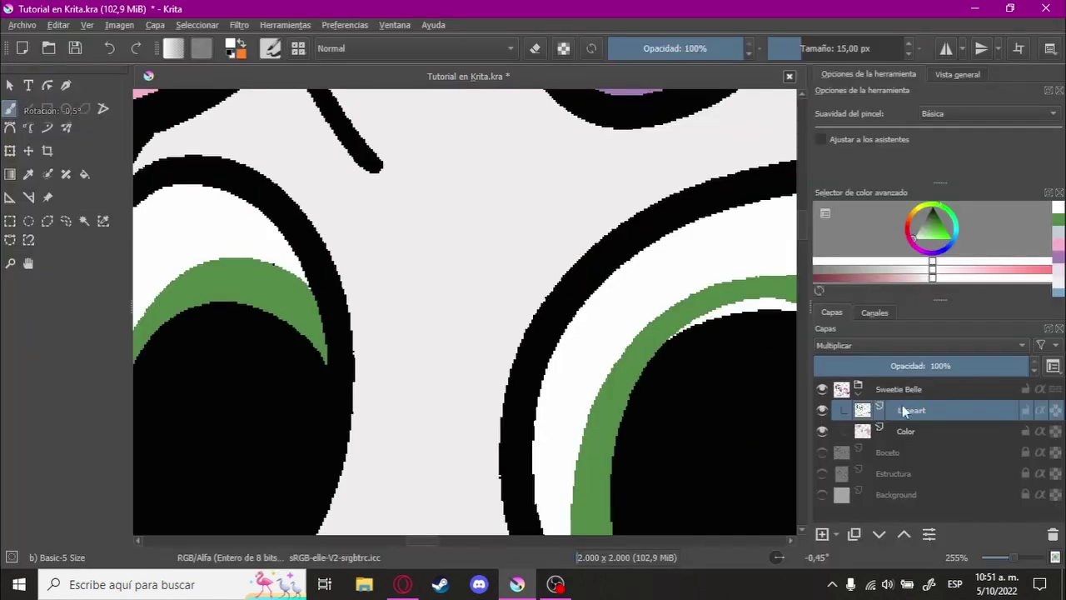
key("Tab")
scroll(382, 250, "up", 2)
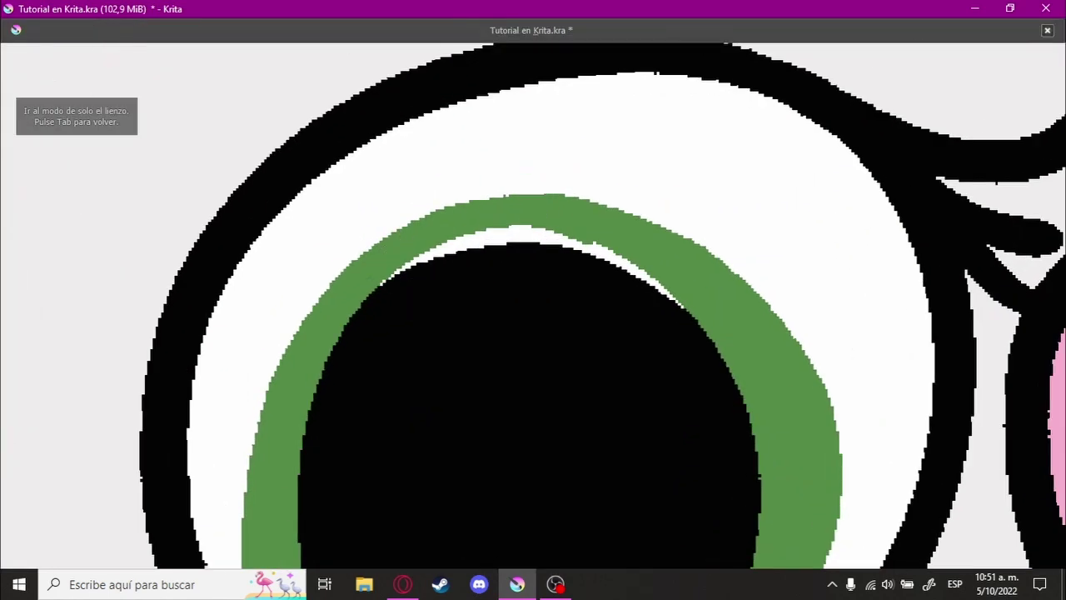
key("4")
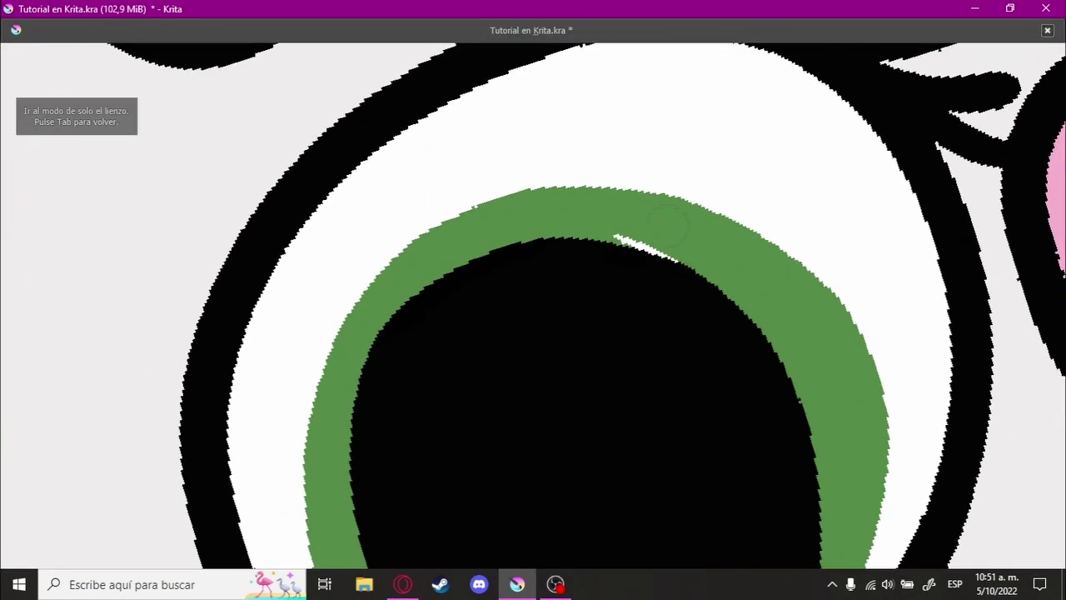
key("6")
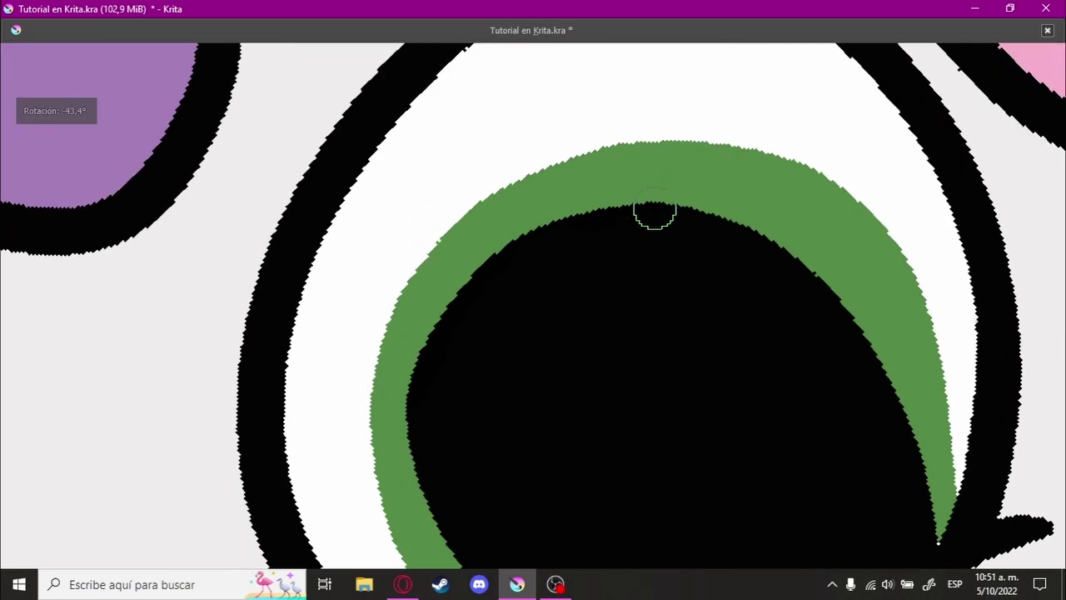
scroll(631, 233, "up", 1)
scroll(644, 374, "down", 2)
scroll(638, 397, "up", 1)
scroll(637, 397, "down", 2)
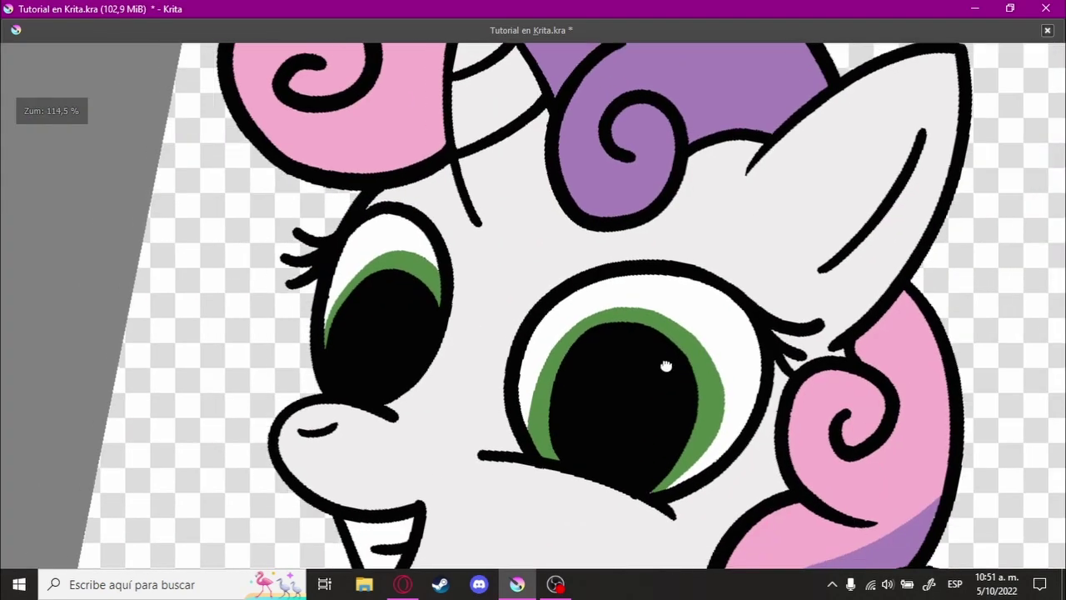
scroll(666, 358, "down", 1)
scroll(717, 308, "down", 1)
scroll(663, 339, "down", 1)
scroll(662, 339, "down", 1)
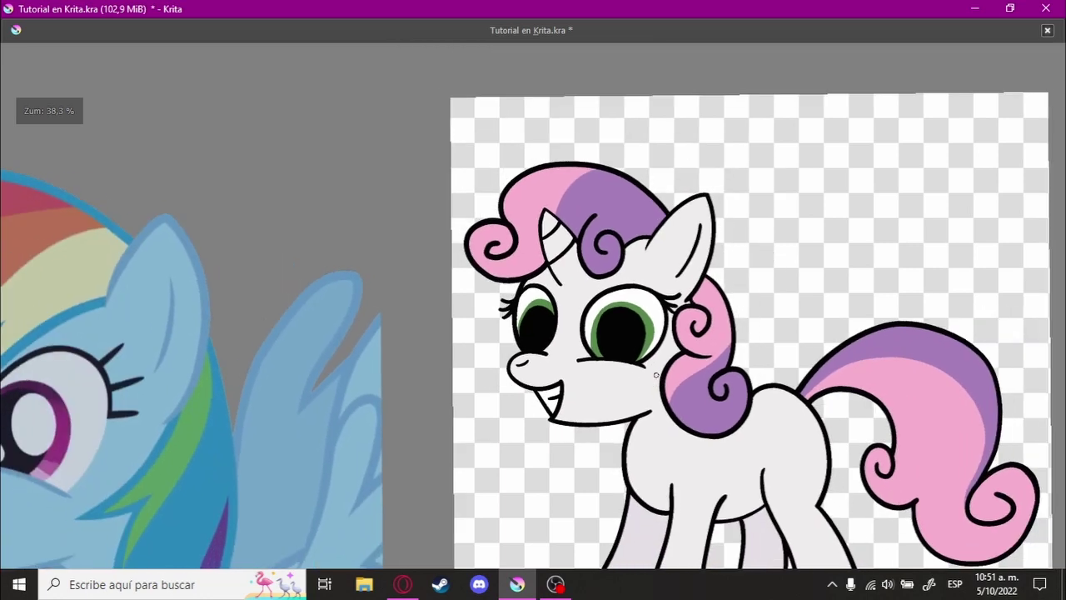
scroll(599, 325, "down", 1)
scroll(549, 307, "down", 1)
scroll(546, 304, "up", 1)
Step: Pick white as the paint colour with the Lineart layer active
key("Tab")
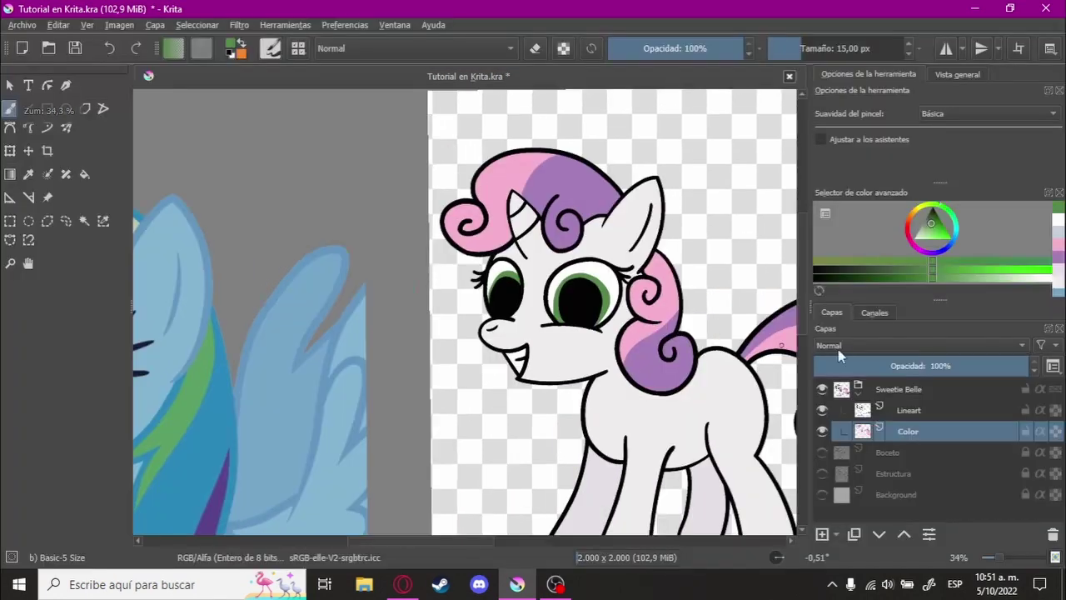
scroll(667, 291, "up", 2)
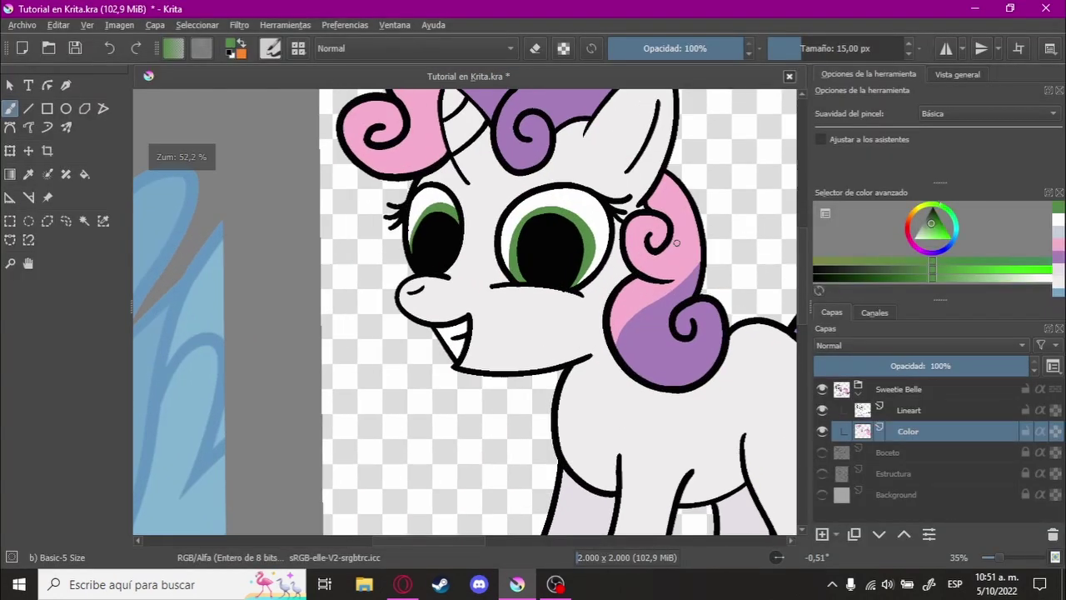
left_click(914, 417)
scroll(541, 333, "up", 1)
scroll(541, 275, "up", 4)
left_click(534, 217, "ctrl")
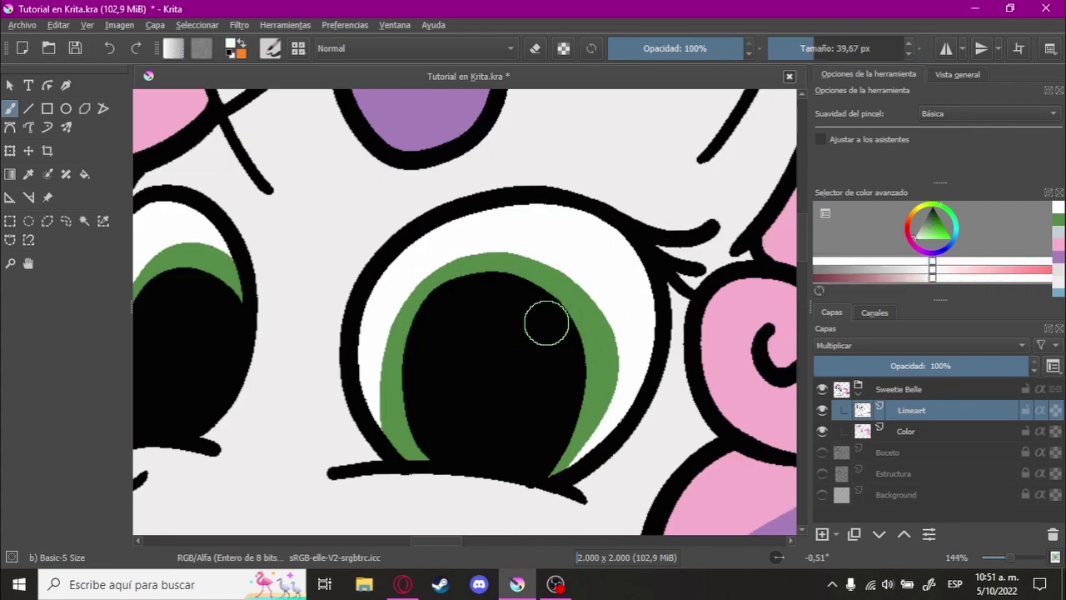
left_click(911, 437)
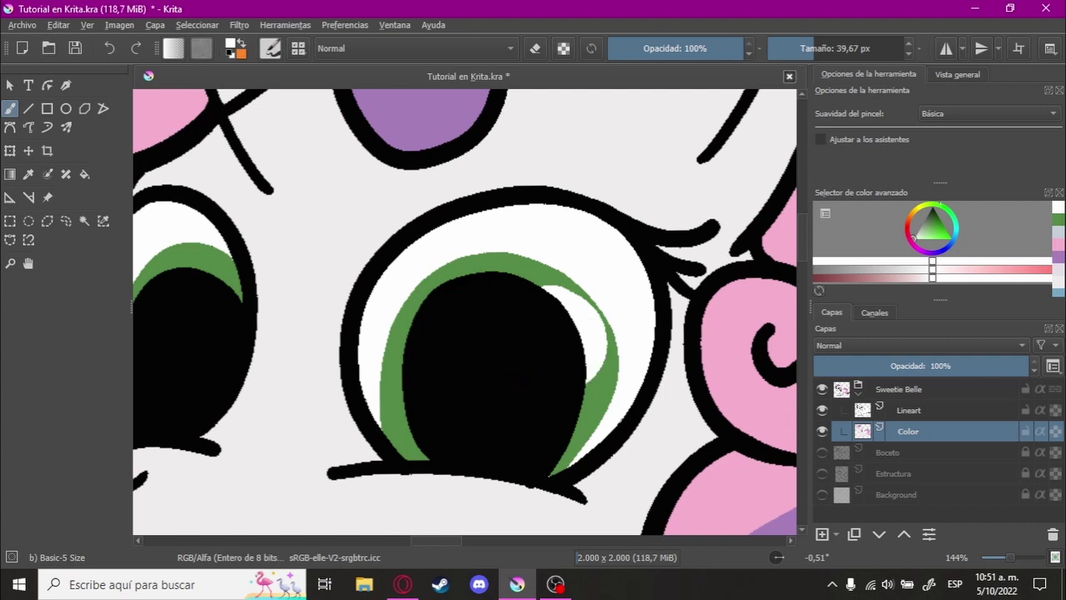
left_click(918, 415)
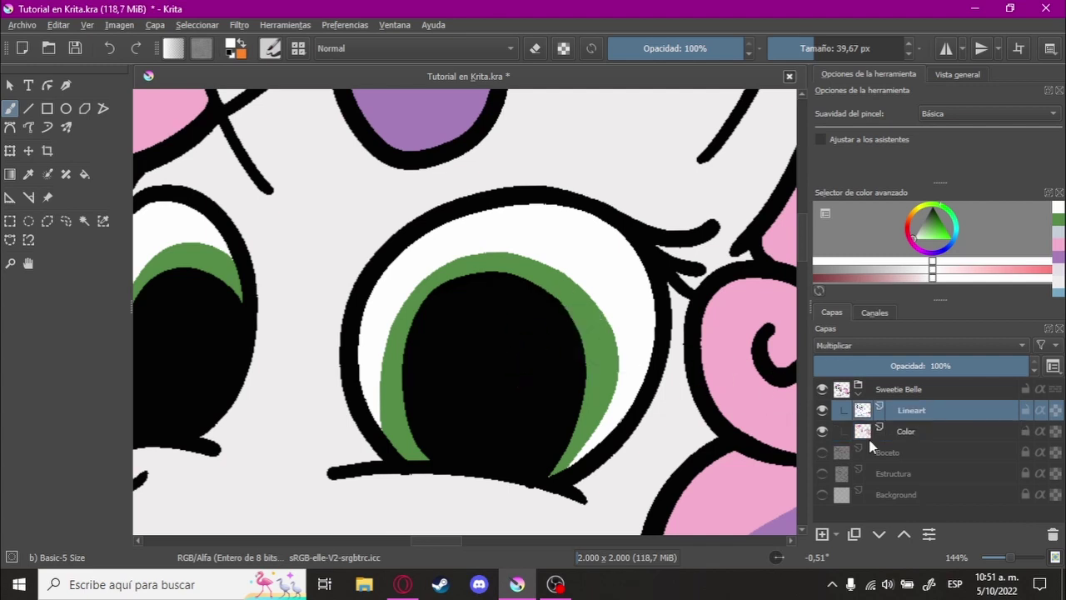
Step: Add a paint layer above Lineart and paint a curved white highlight in one pupil
left_click(821, 535)
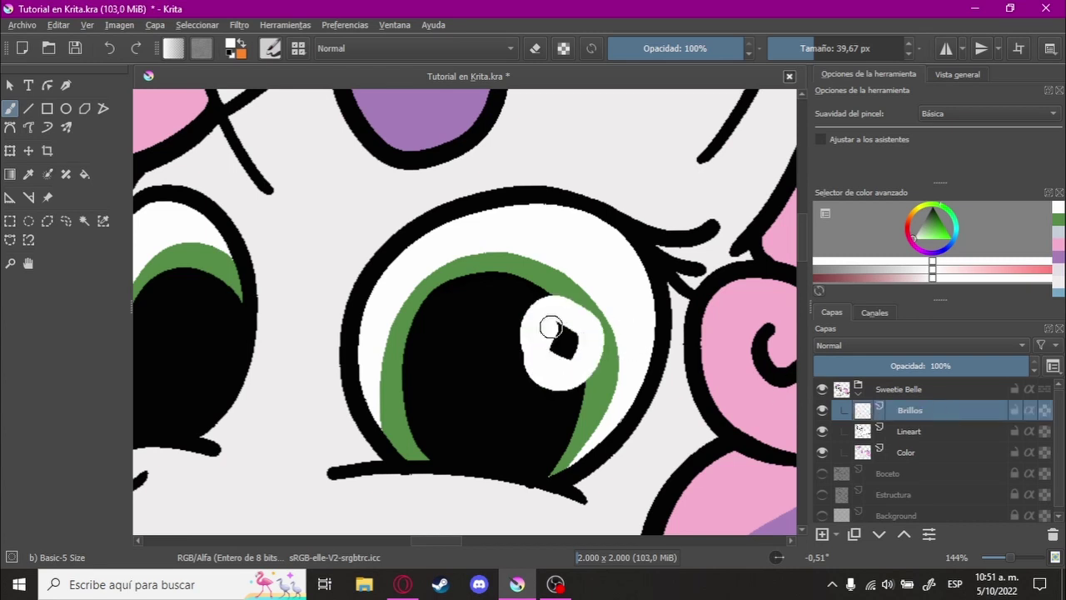
key("ctrl+z")
key("ctrl+z")
left_click_drag(570, 398, 516, 342)
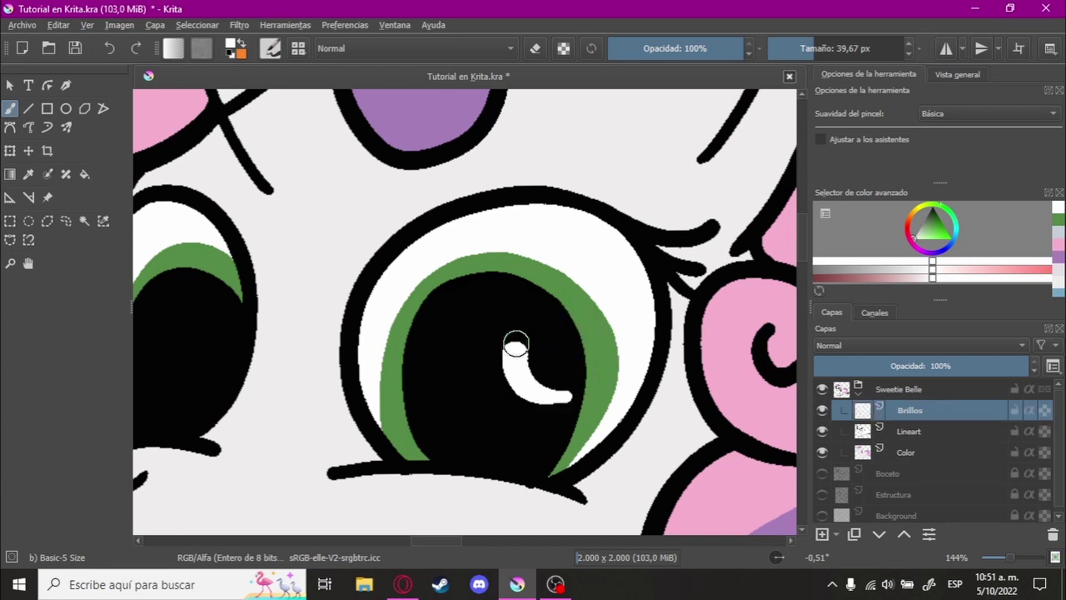
key("ctrl+z")
left_click_drag(560, 388, 555, 304)
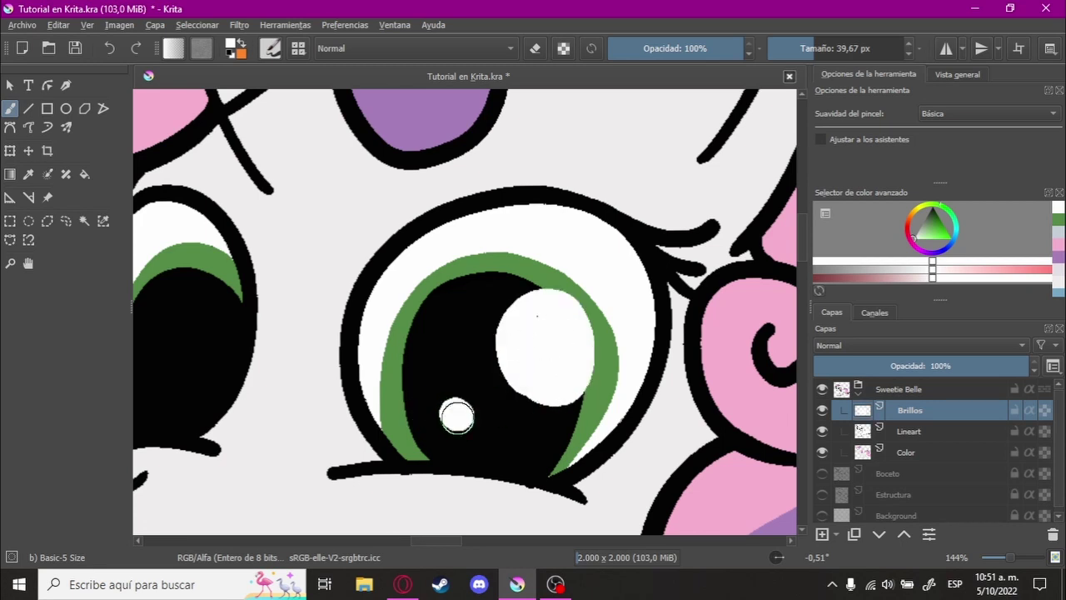
Step: Try a white highlight in the left pupil, then undo it
scroll(527, 395, "up", 2)
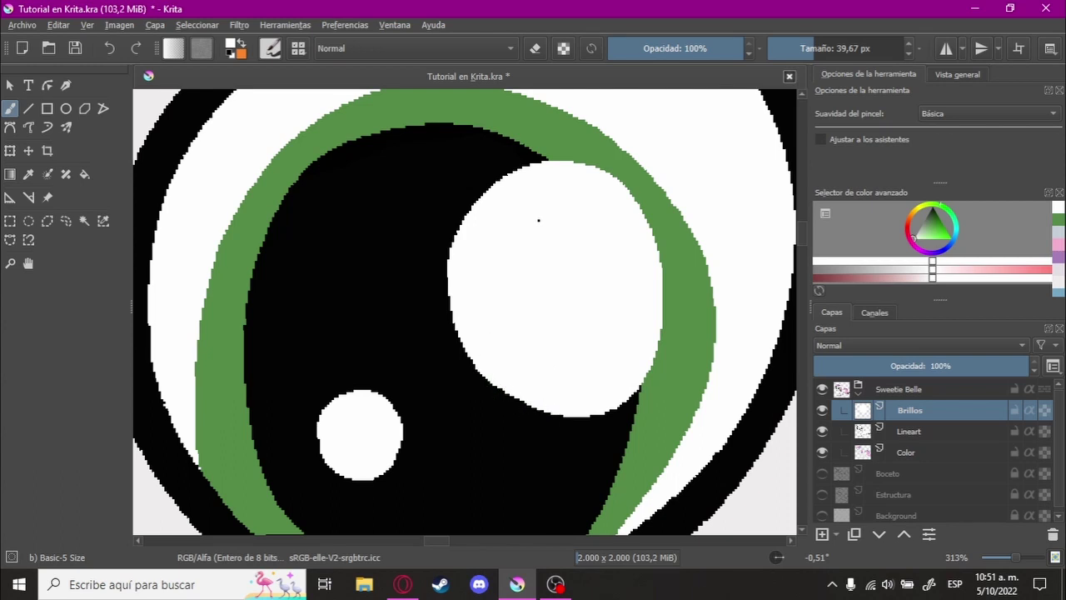
scroll(539, 220, "down", 2)
mouse_move(374, 297)
left_mouse_down()
mouse_move(417, 286)
mouse_move(377, 341)
mouse_move(401, 280)
left_mouse_up()
key("ctrl+z")
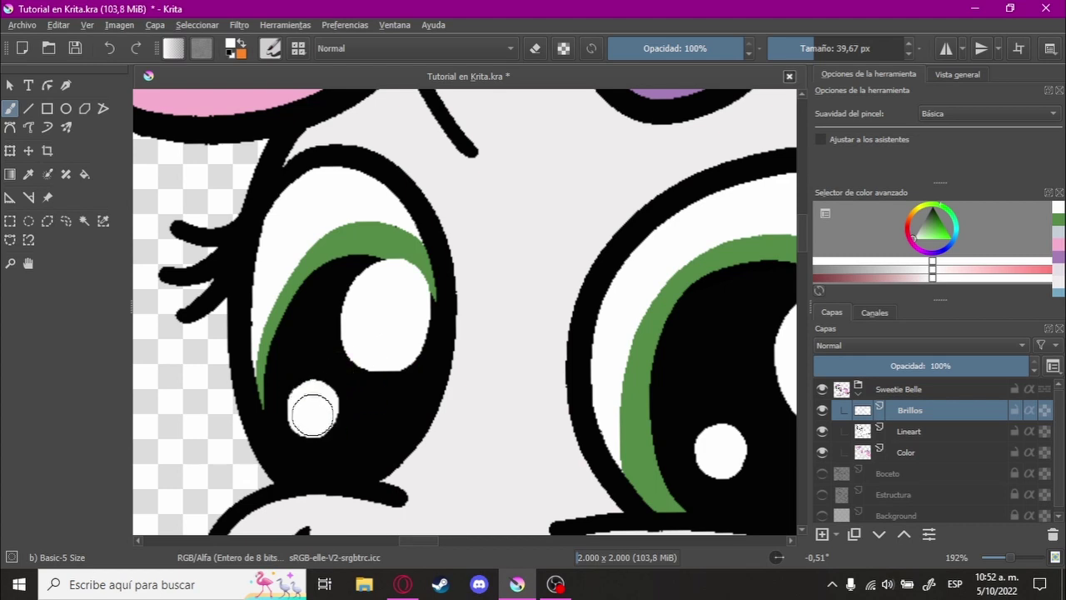
scroll(312, 414, "down", 4)
scroll(451, 347, "down", 2)
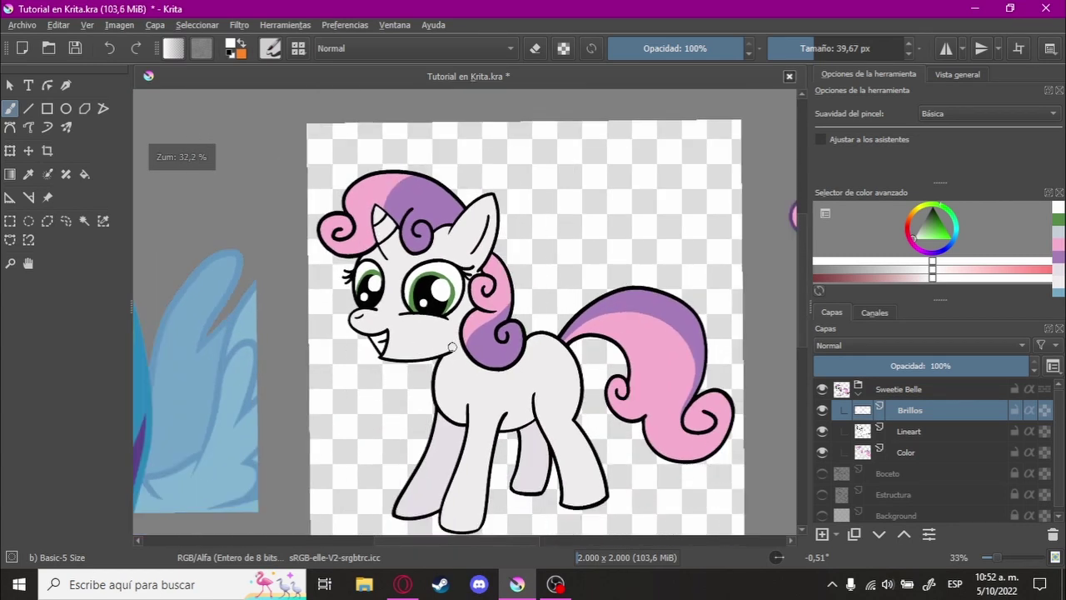
scroll(451, 347, "down", 1)
scroll(536, 332, "up", 1)
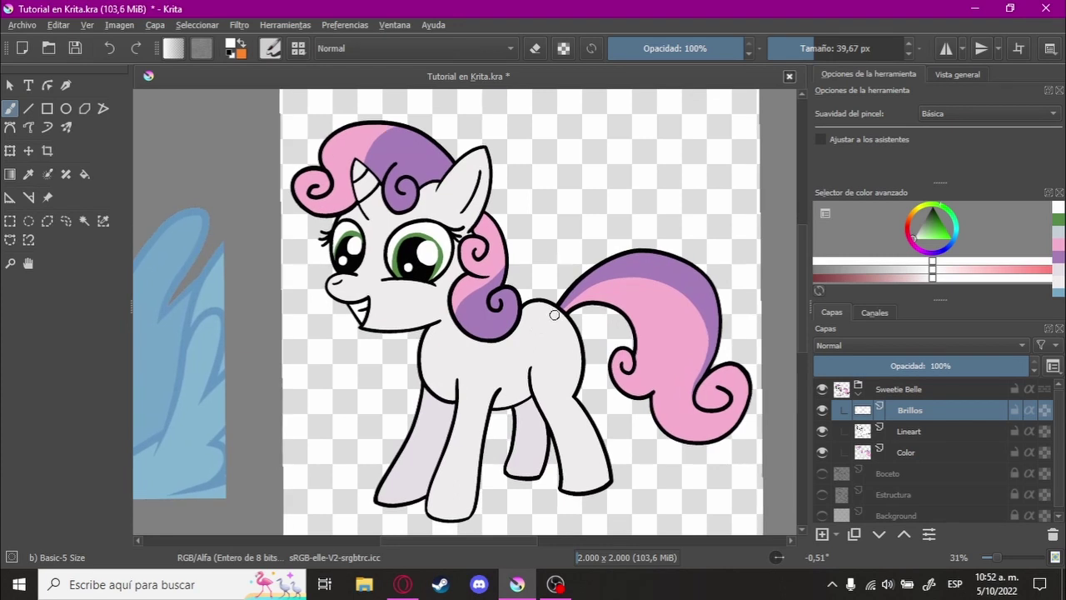
left_click_drag(555, 311, 375, 342)
left_click_drag(497, 287, 638, 245)
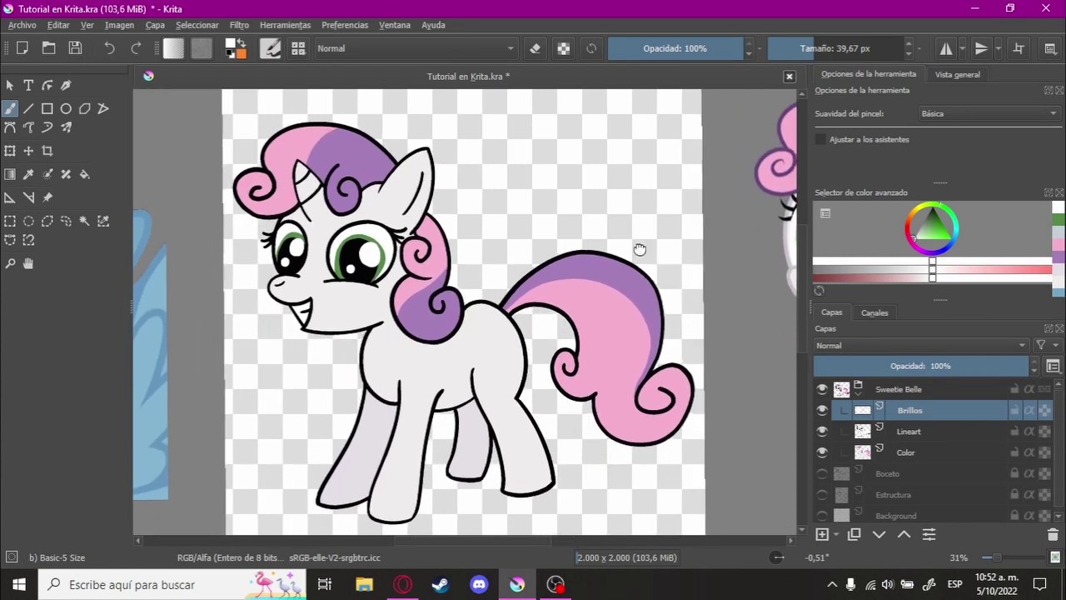
scroll(638, 269, "down", 1)
scroll(645, 273, "up", 5)
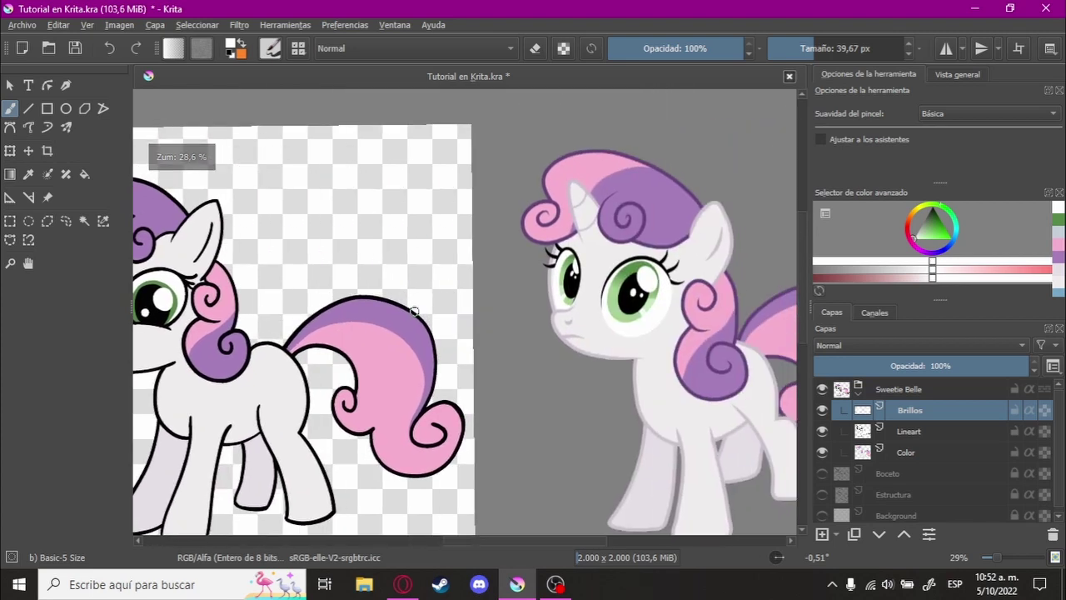
scroll(500, 250, "up", 3)
scroll(442, 222, "up", 3)
scroll(442, 221, "up", 3)
scroll(392, 262, "down", 2)
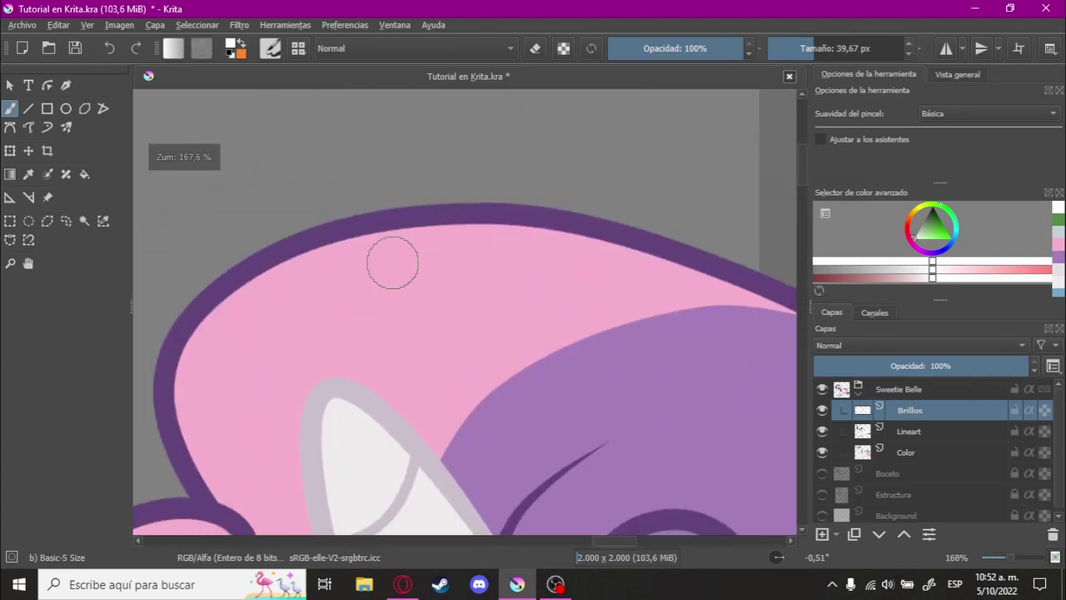
scroll(325, 234, "down", 2)
scroll(416, 244, "down", 2)
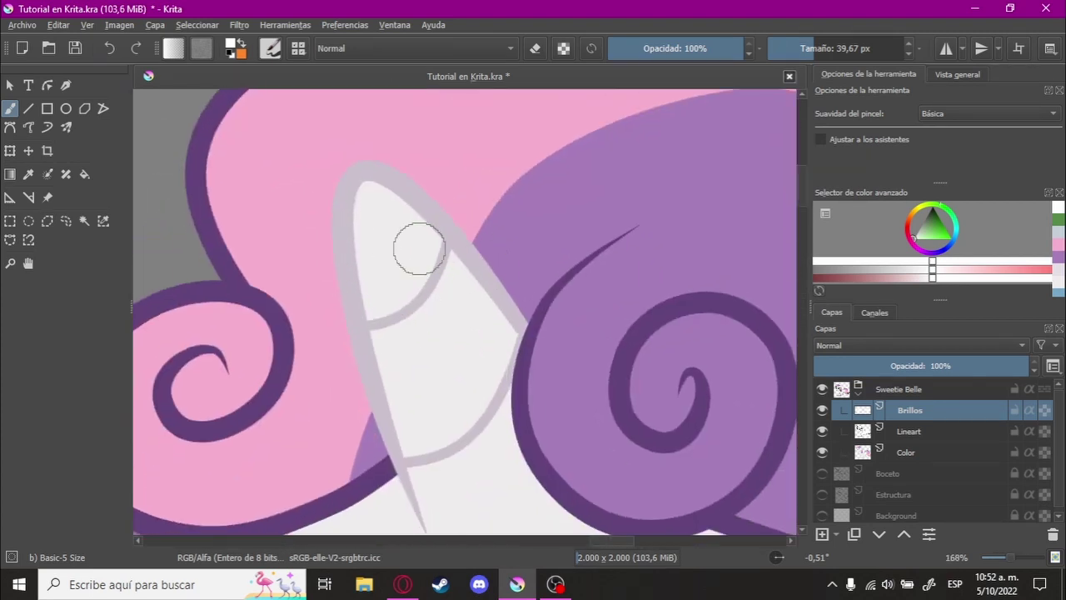
scroll(419, 344, "down", 1)
scroll(419, 344, "down", 3)
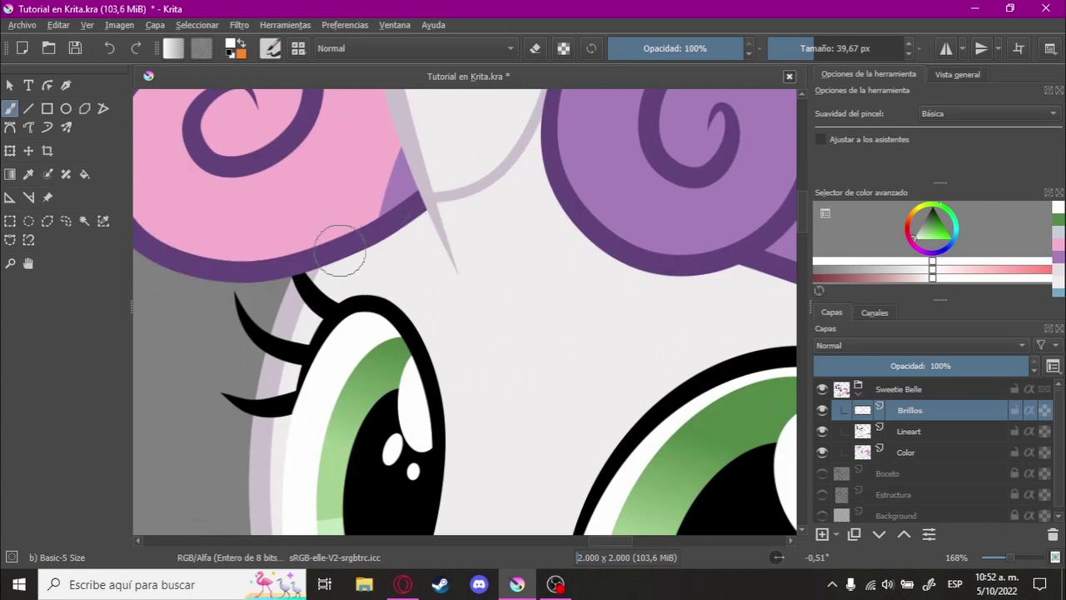
scroll(501, 255, "up", 3)
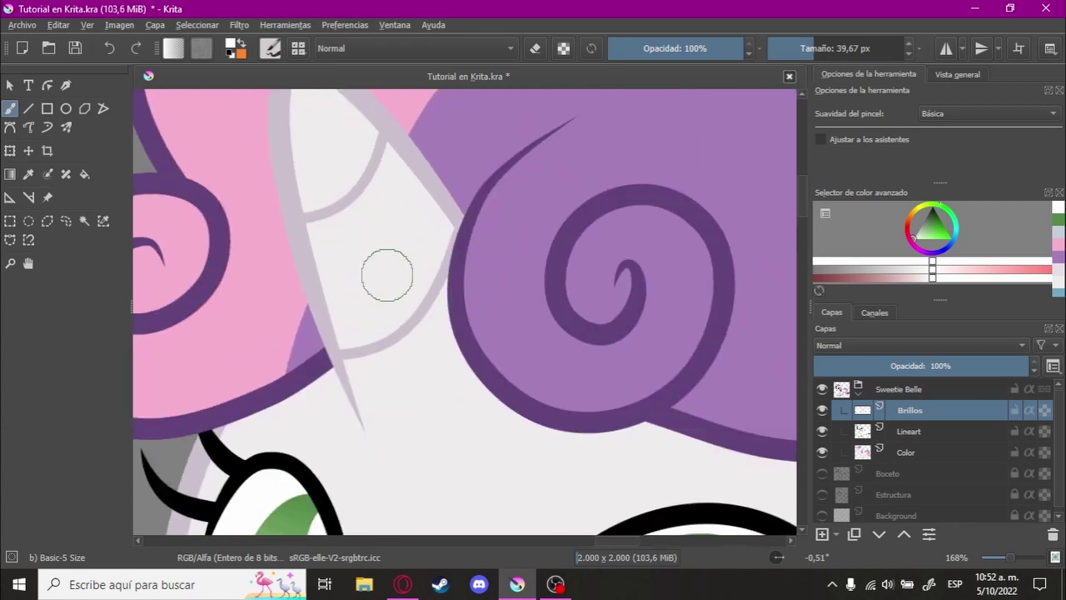
scroll(407, 343, "left", 2)
scroll(429, 309, "down", 2)
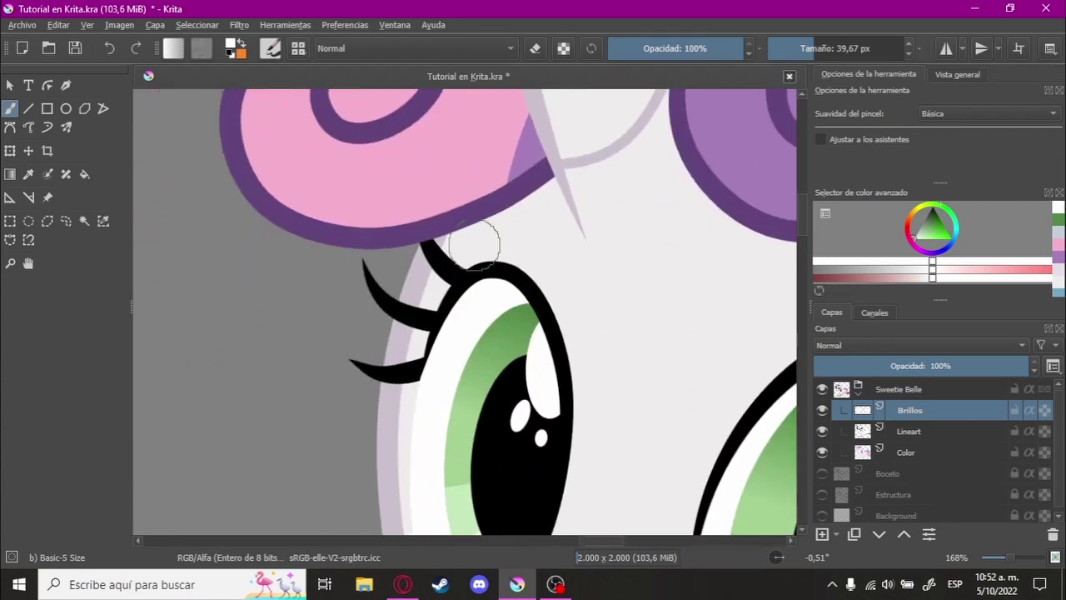
scroll(464, 241, "down", 2)
scroll(488, 353, "right", 1)
scroll(476, 300, "down", 2)
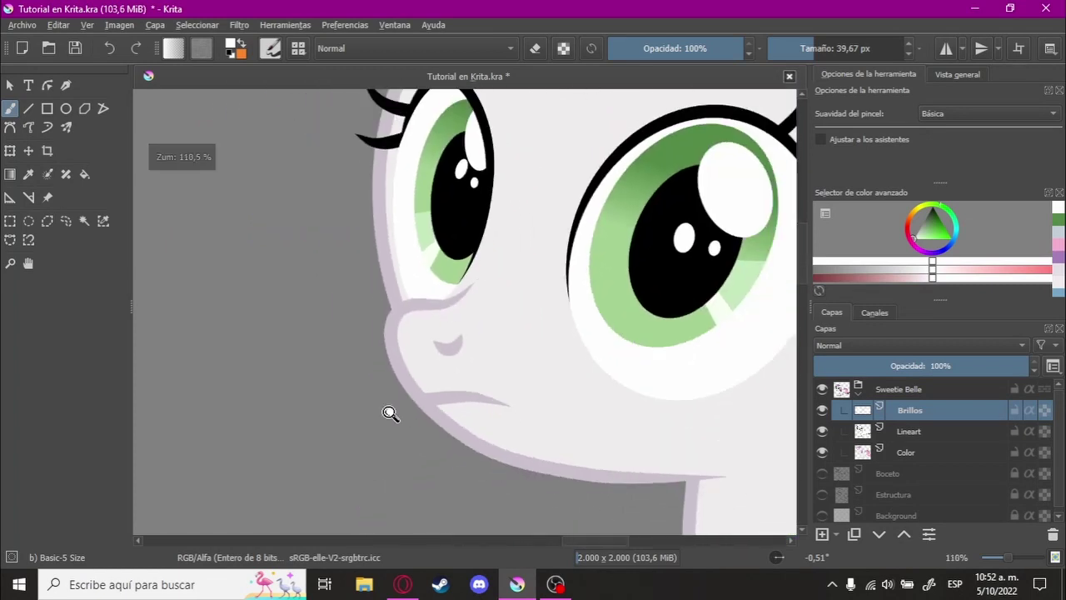
scroll(390, 409, "down", 2)
scroll(440, 424, "down", 2)
scroll(467, 310, "up", 3)
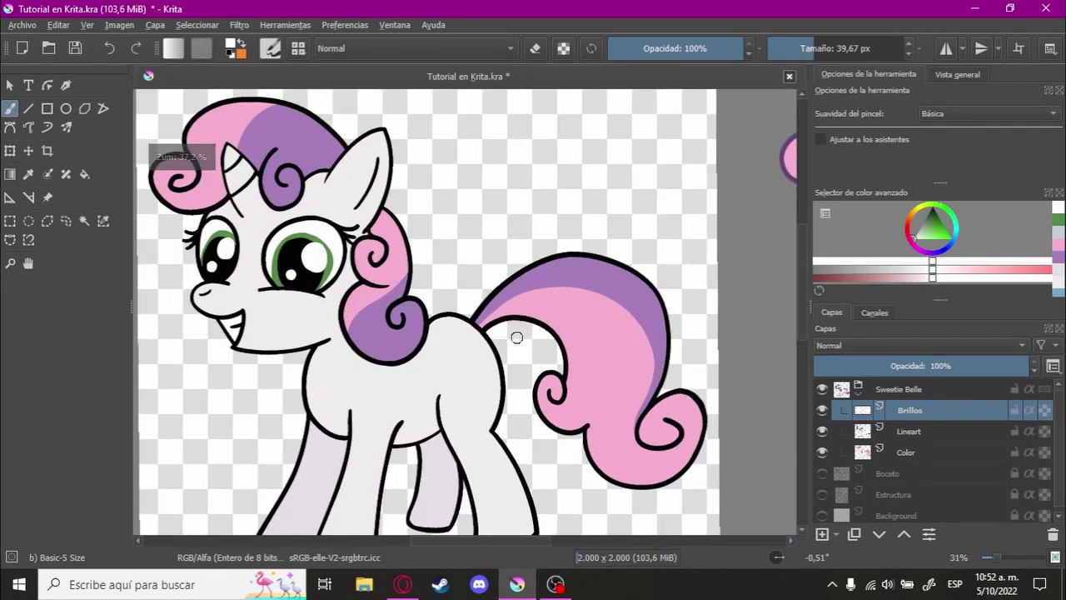
scroll(517, 336, "up", 1)
scroll(488, 340, "up", 1)
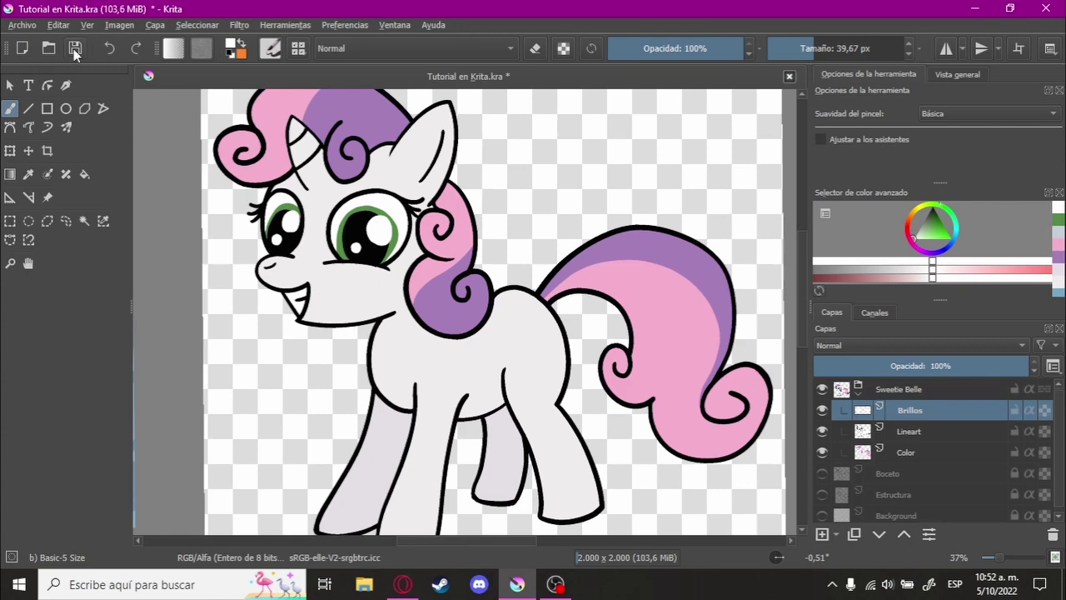
left_click(908, 389)
Step: Make the Lineart layer active, with the view rotated toward the mane outline
scroll(552, 216, "up", 9)
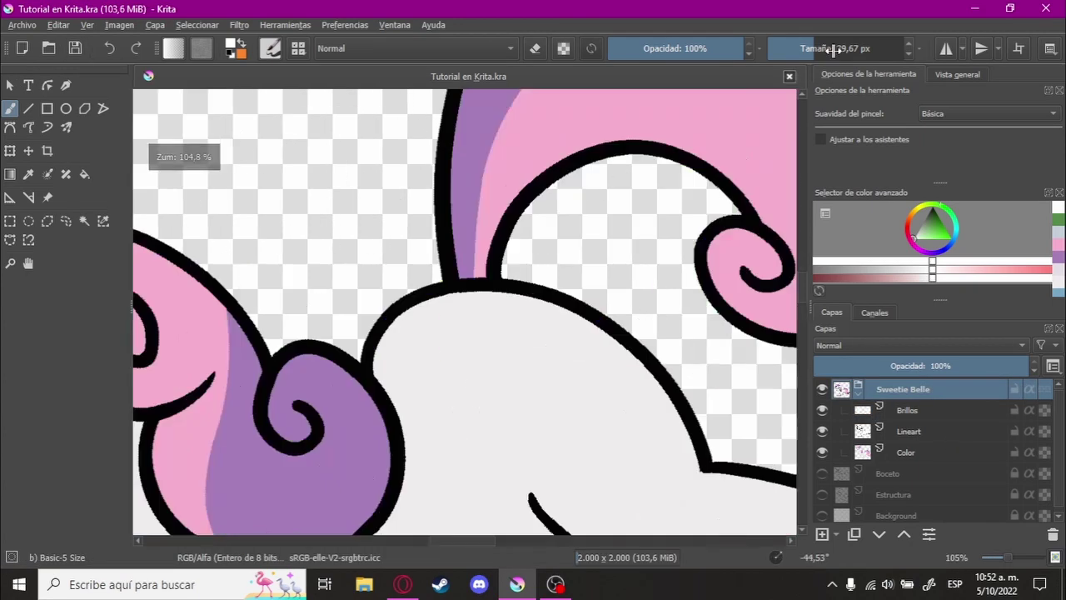
key("Tab")
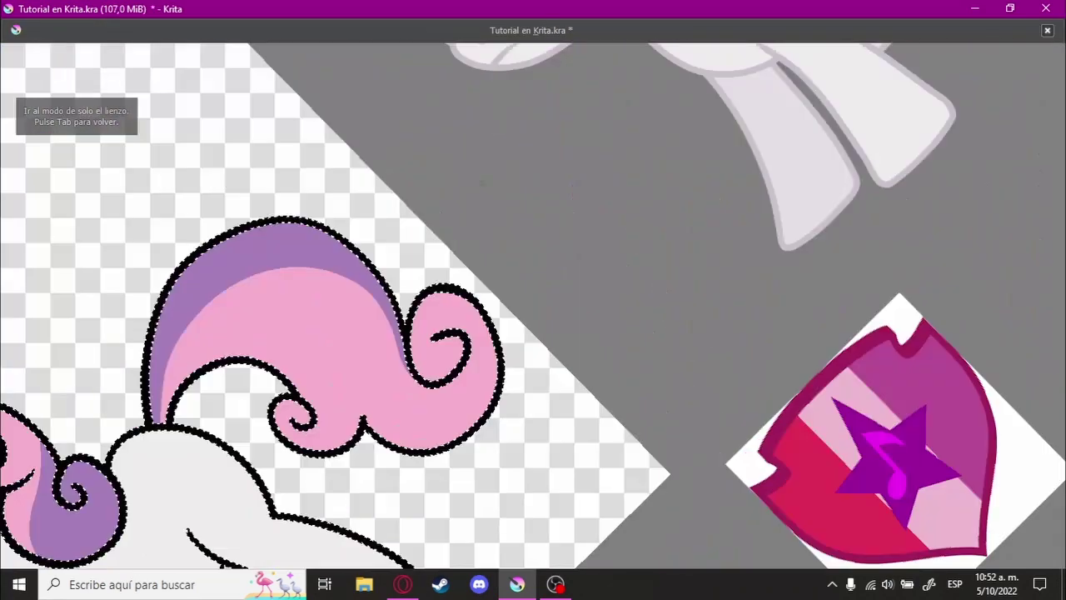
left_click_drag(530, 262, 586, 260)
key("Tab")
left_click(953, 448)
key("Tab")
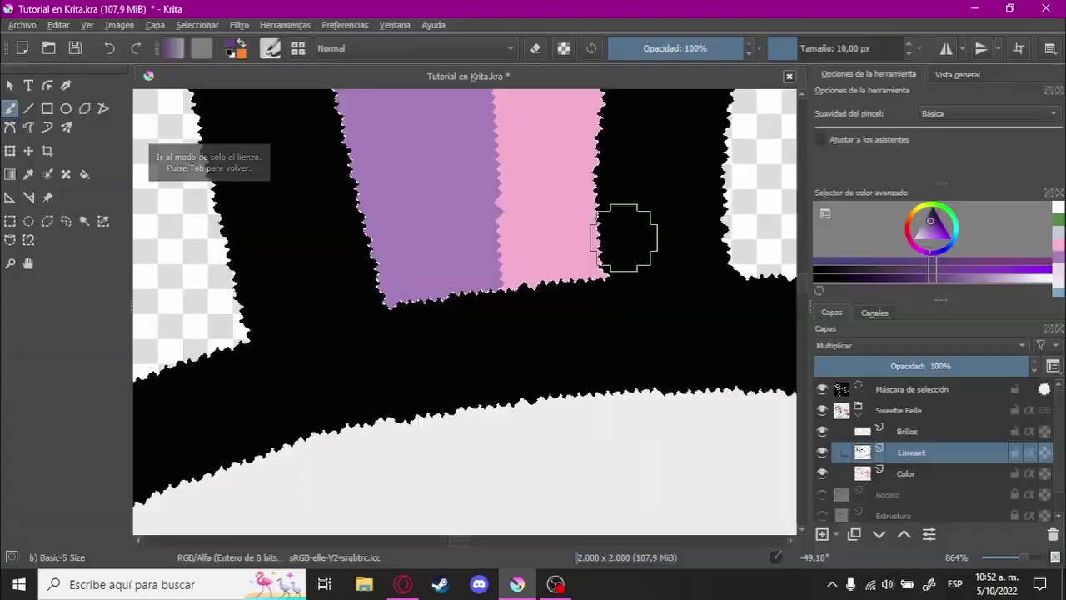
Step: Recolour the mane and tail outlines dark purple and begin pale lilac along the ear outline
scroll(341, 245, "down", 2)
scroll(535, 269, "down", 3)
scroll(466, 309, "down", 2)
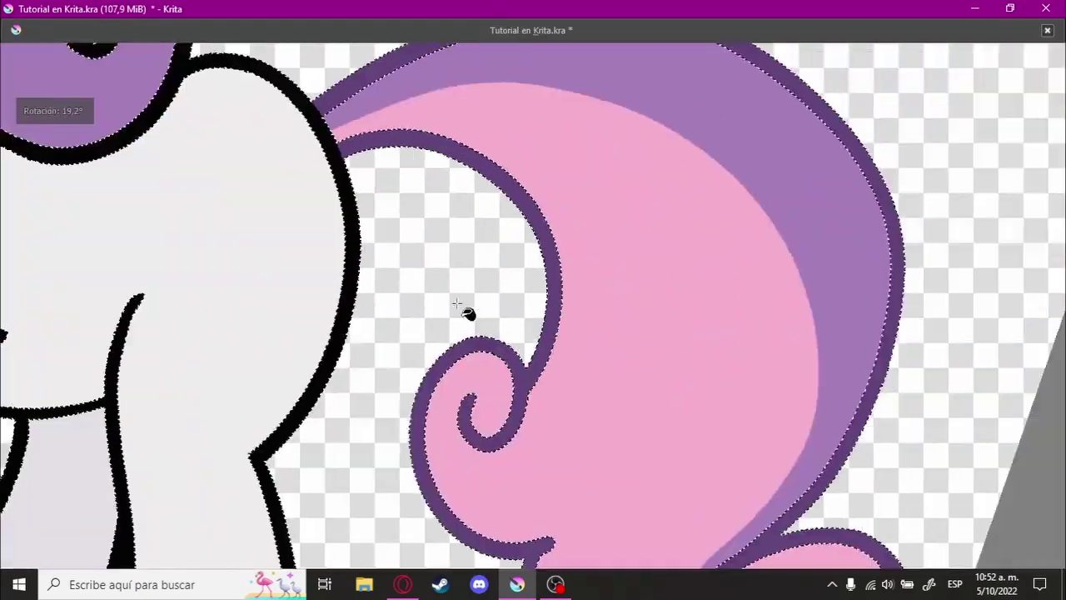
scroll(495, 262, "up", 5)
scroll(445, 238, "down", 3)
scroll(506, 358, "up", 3)
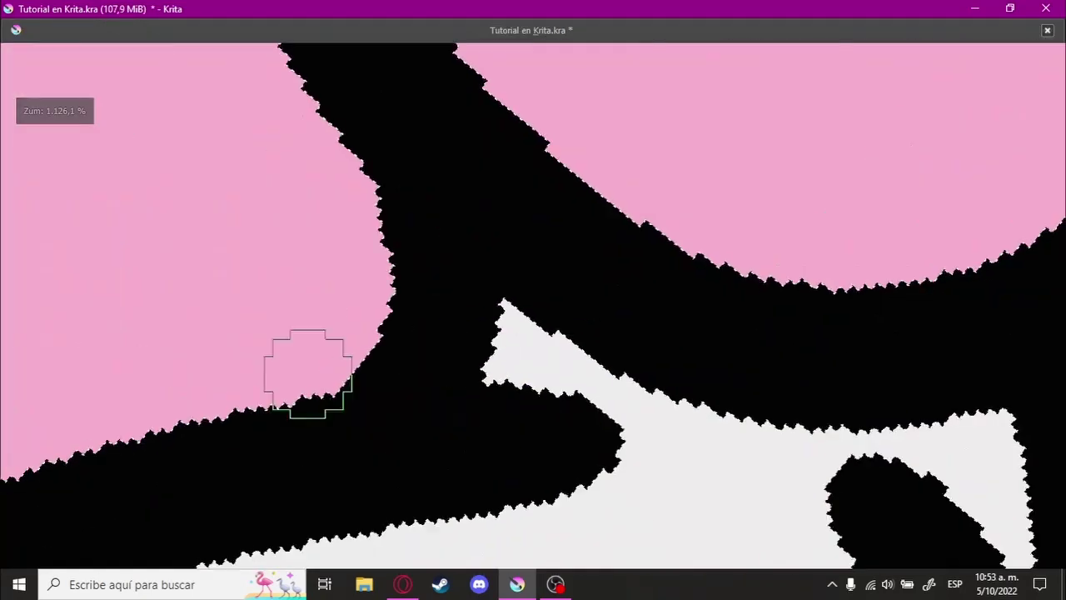
scroll(669, 226, "down", 2)
scroll(688, 250, "up", 1)
scroll(688, 250, "down", 3)
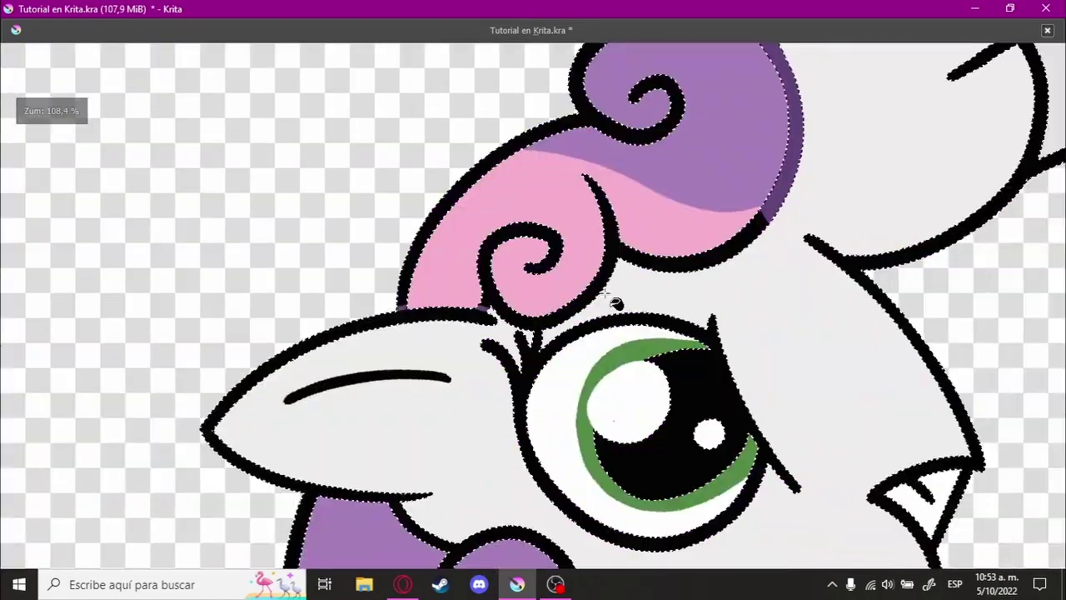
scroll(621, 271, "up", 4)
scroll(739, 214, "down", 2)
scroll(588, 405, "down", 3)
scroll(516, 340, "up", 4)
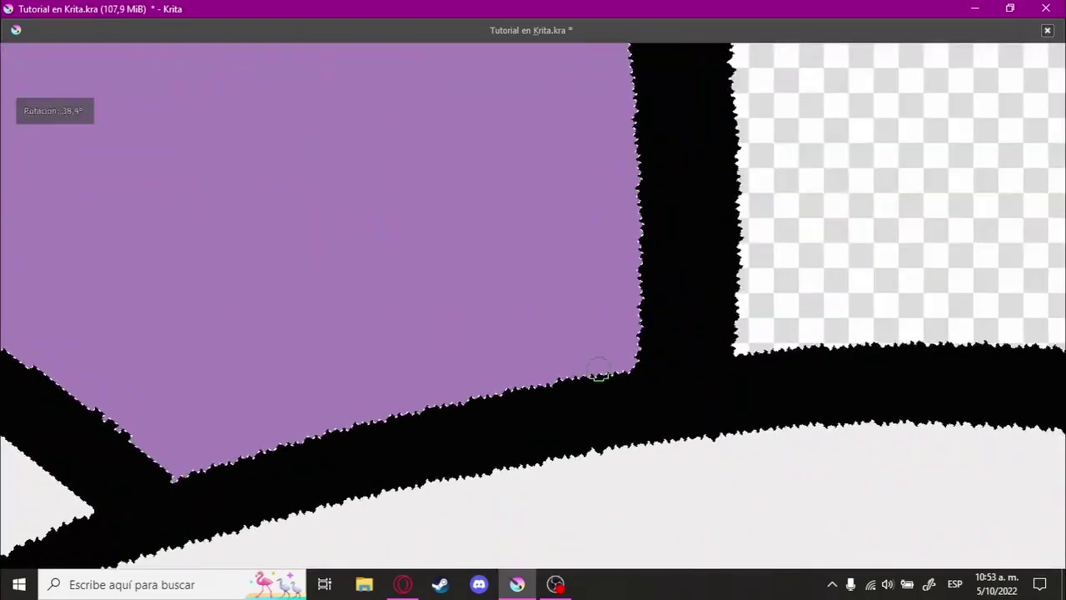
scroll(516, 340, "down", 1)
scroll(395, 312, "down", 3)
scroll(564, 261, "up", 3)
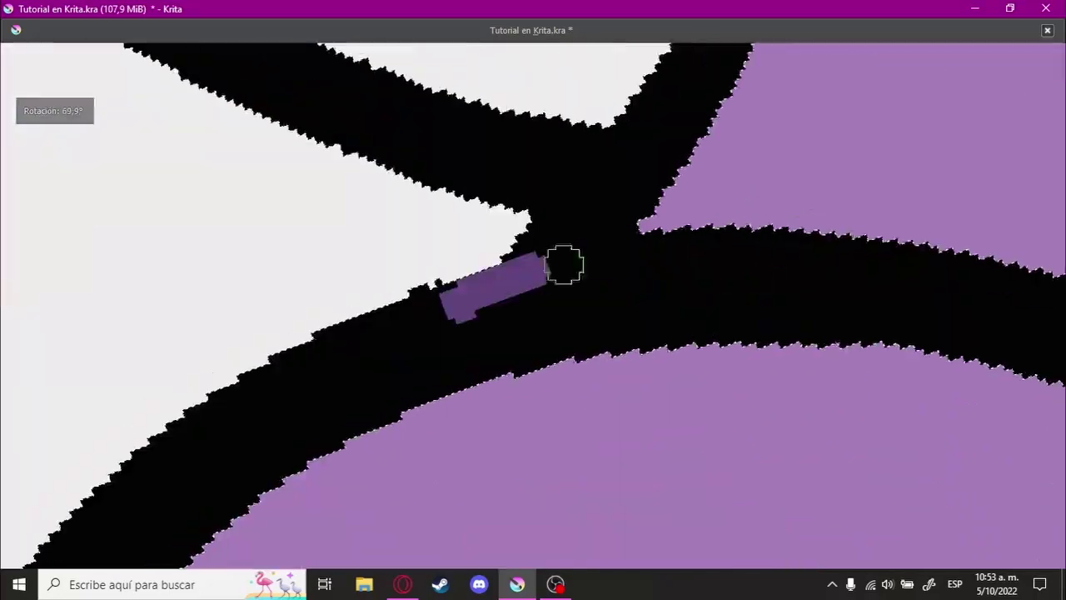
scroll(561, 306, "down", 3)
scroll(469, 333, "up", 3)
scroll(633, 288, "down", 3)
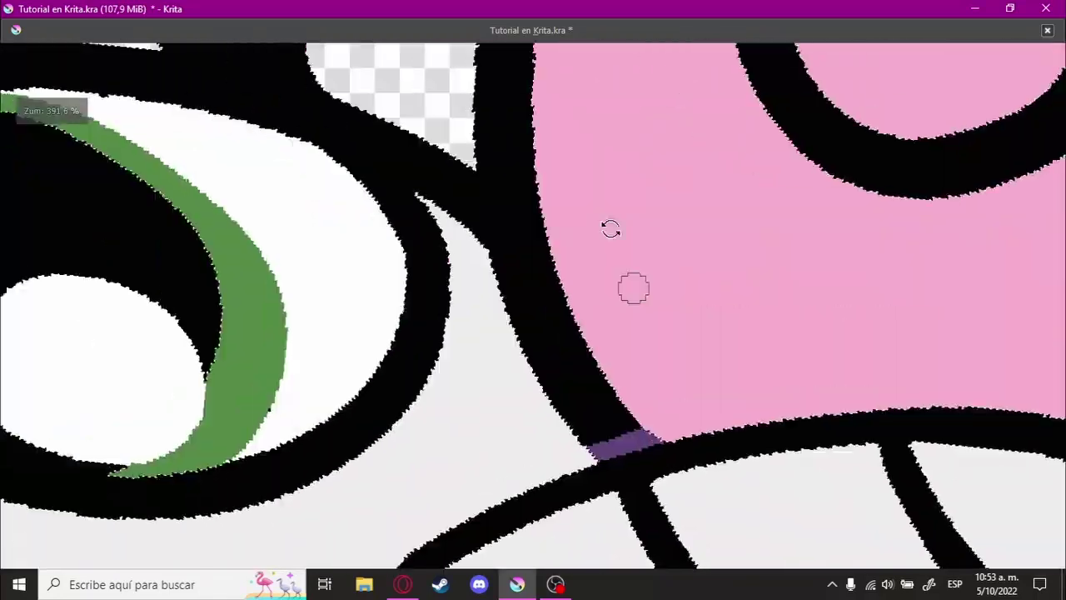
scroll(344, 252, "up", 3)
scroll(344, 251, "down", 3)
scroll(533, 276, "down", 2)
scroll(650, 305, "up", 3)
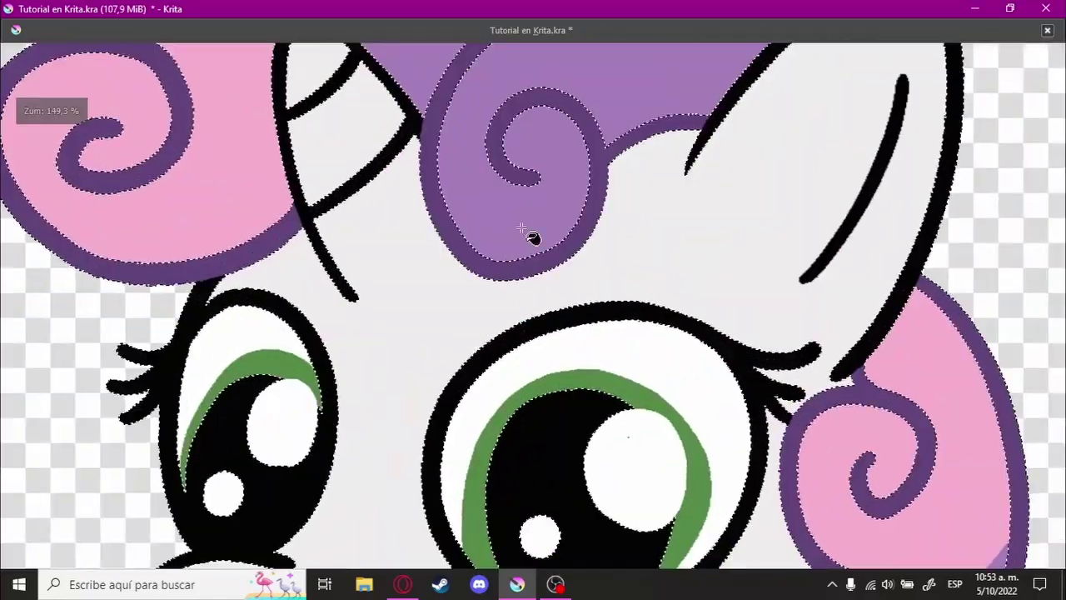
scroll(533, 239, "down", 2)
key("Tab")
scroll(562, 297, "up", 3)
scroll(395, 278, "up", 3)
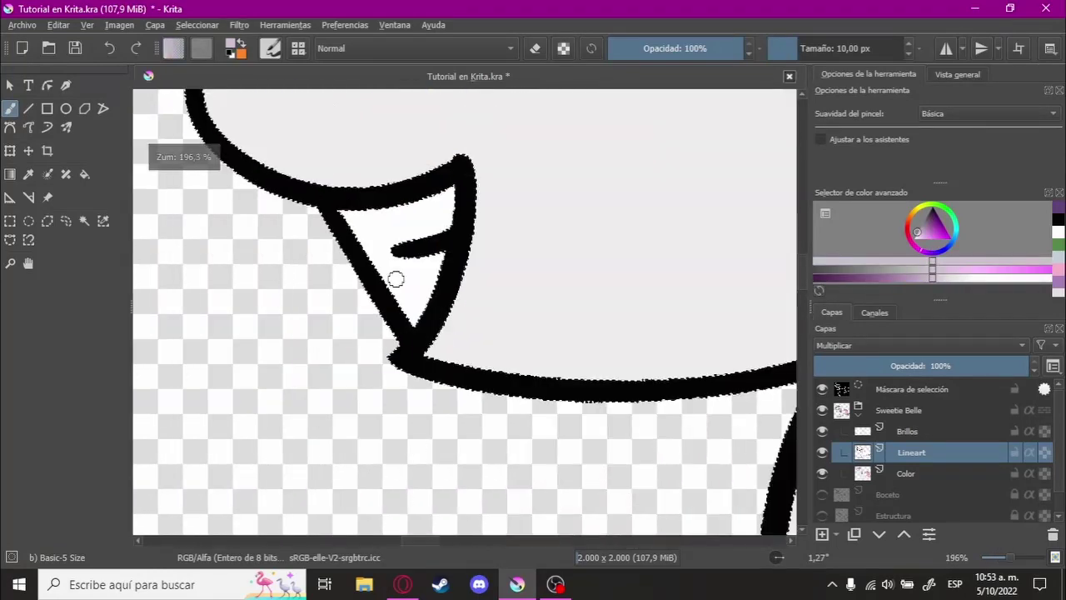
key("Tab")
scroll(544, 169, "up", 2)
scroll(544, 170, "up", 2)
scroll(447, 314, "down", 2)
Step: Paint a pale lilac line along the lower eye outline, with the face turned upright
scroll(603, 310, "up", 2)
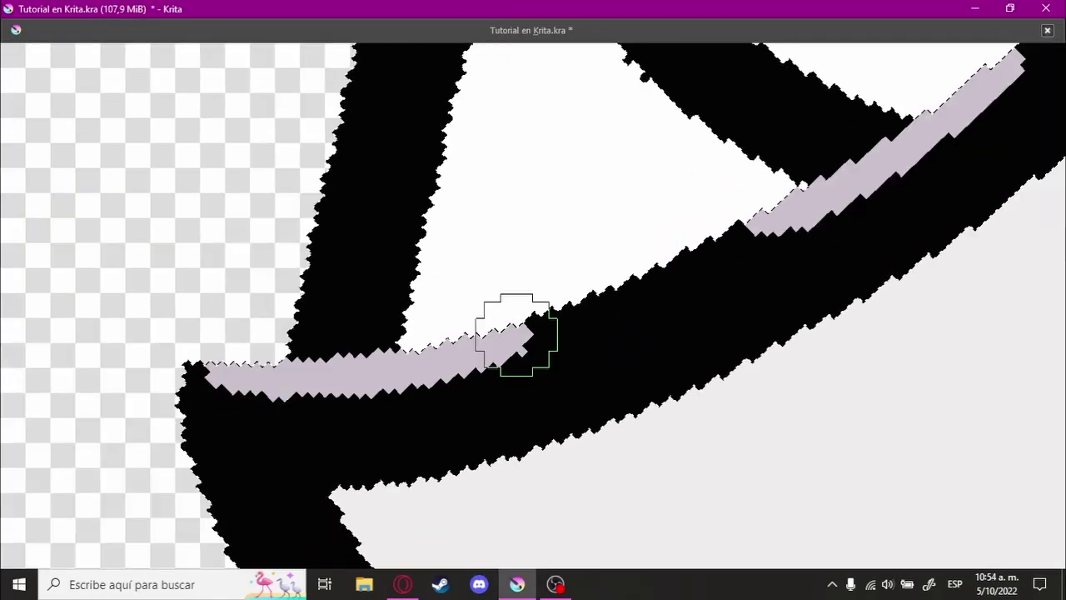
left_click_drag(519, 333, 622, 190)
scroll(400, 262, "up", 3)
scroll(433, 381, "down", 3)
scroll(400, 386, "up", 3)
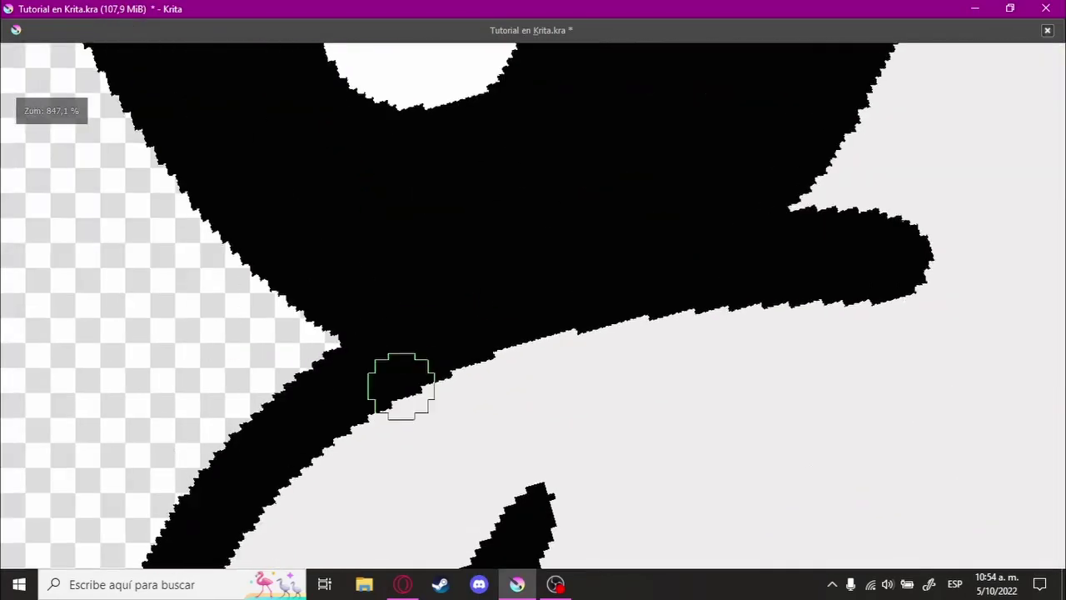
left_click_drag(643, 304, 519, 312)
scroll(519, 312, "down", 2)
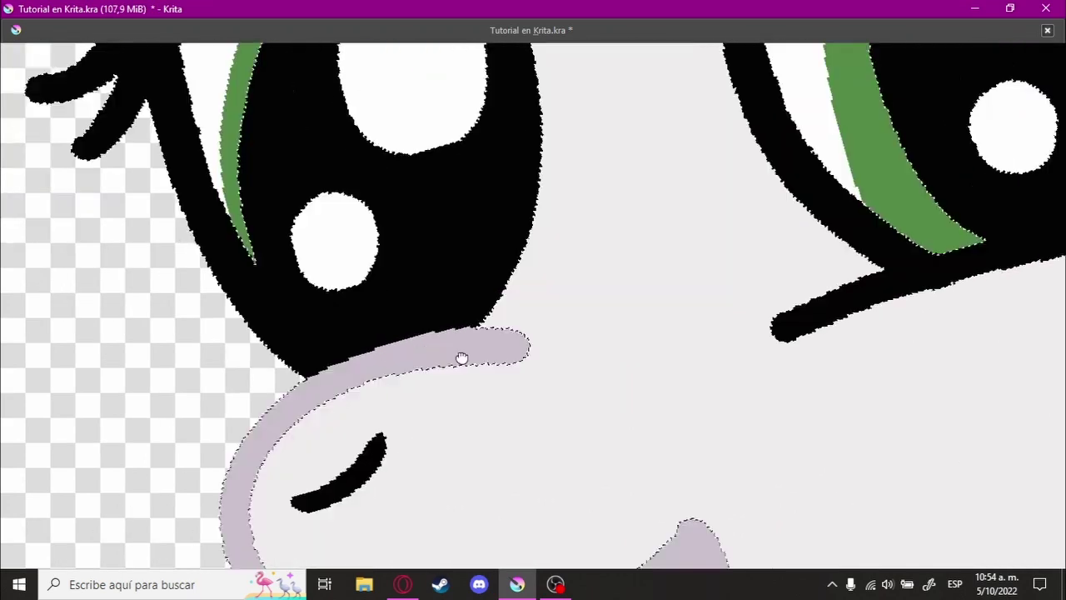
scroll(576, 356, "down", 2)
scroll(576, 356, "up", 4)
left_click_drag(124, 338, 466, 254)
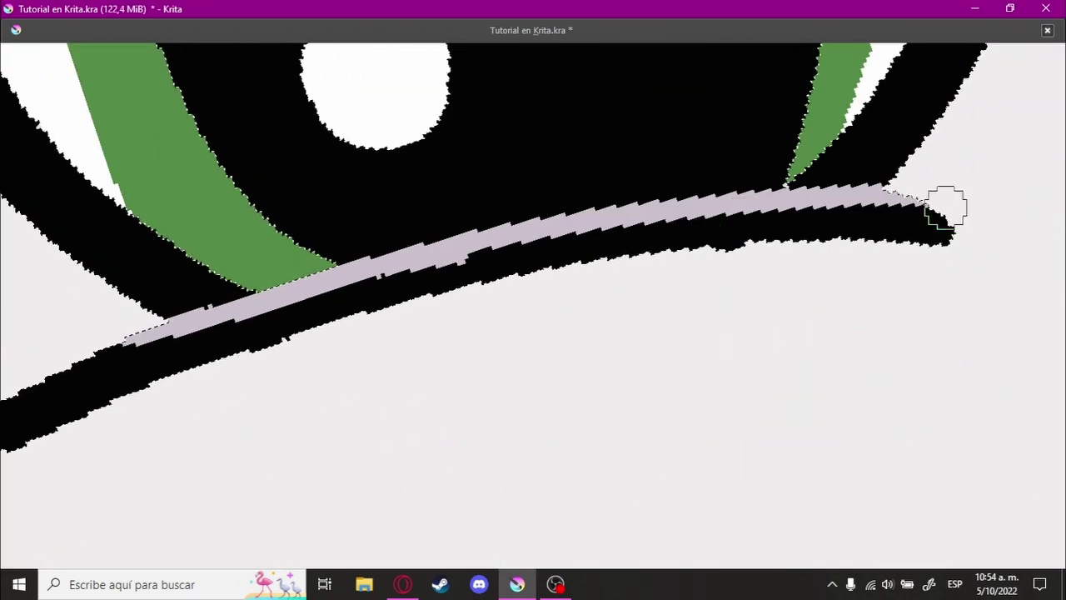
scroll(535, 278, "down", 4)
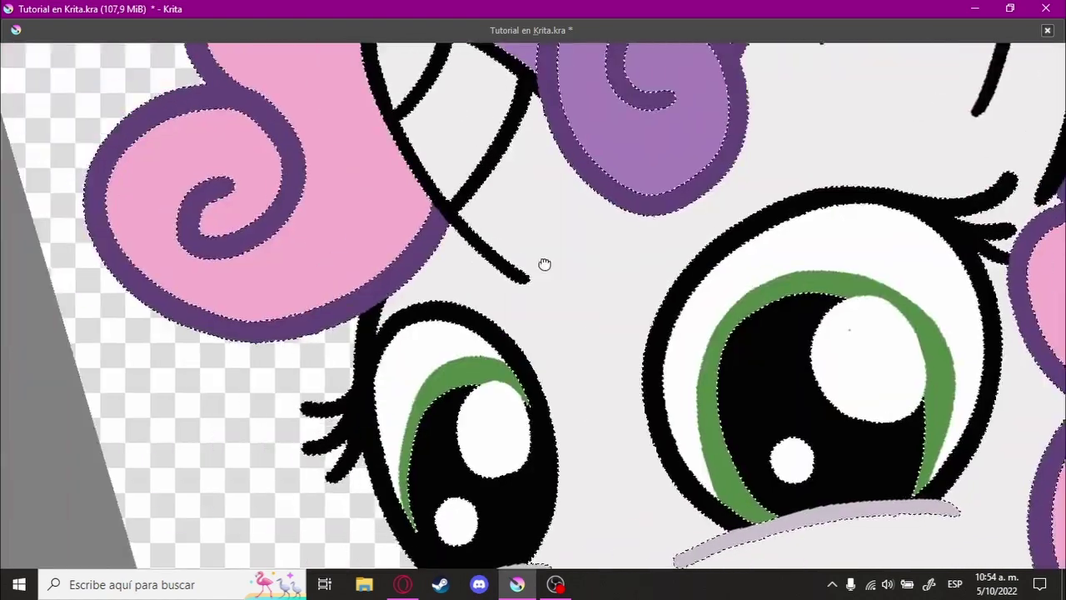
scroll(545, 264, "up", 4)
scroll(755, 214, "down", 2)
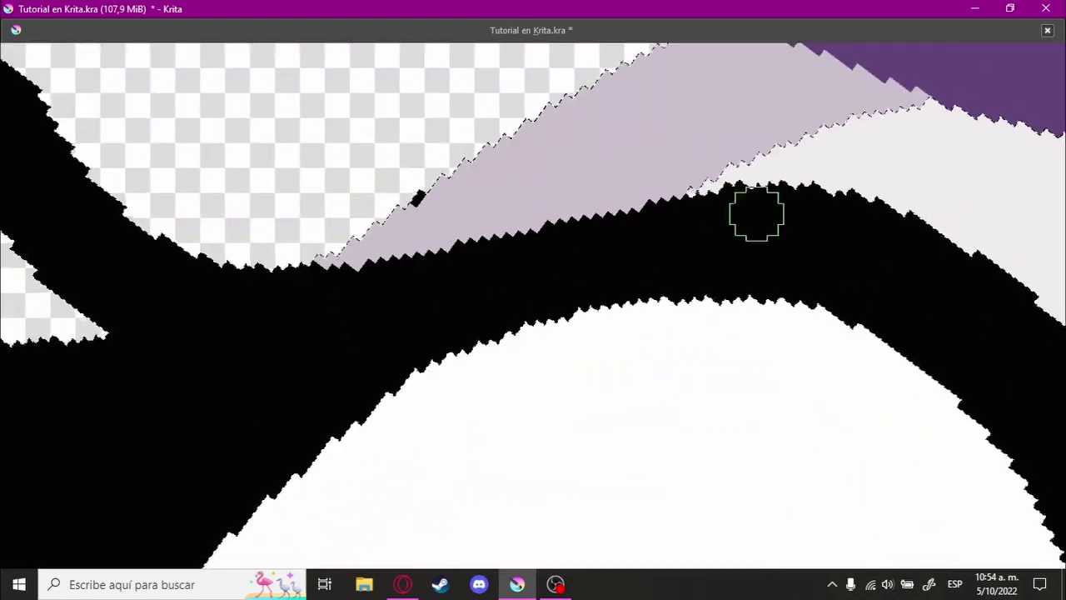
mouse_move(755, 214)
left_mouse_down()
mouse_move(638, 147)
mouse_move(674, 302)
left_mouse_up()
Step: Clear the selection and return to the Lineart layer after checking the Color and Brillos layers
key("Tab")
key("f")
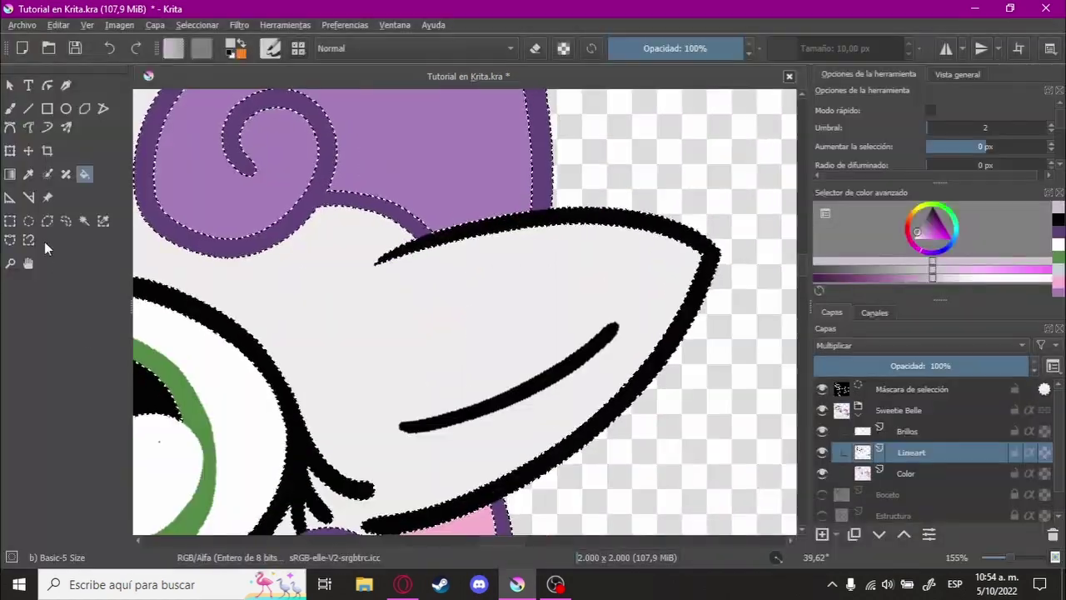
key("ctrl+shift+a")
left_click_drag(499, 309, 488, 276)
key("Tab")
scroll(489, 276, "up", 3)
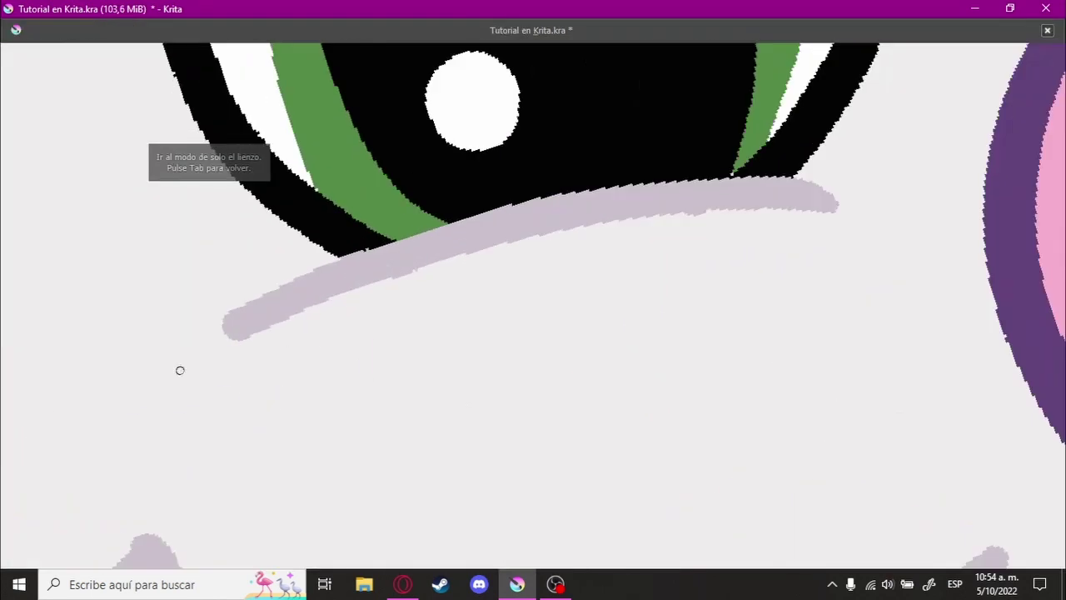
key("Tab")
scroll(409, 326, "down", 2)
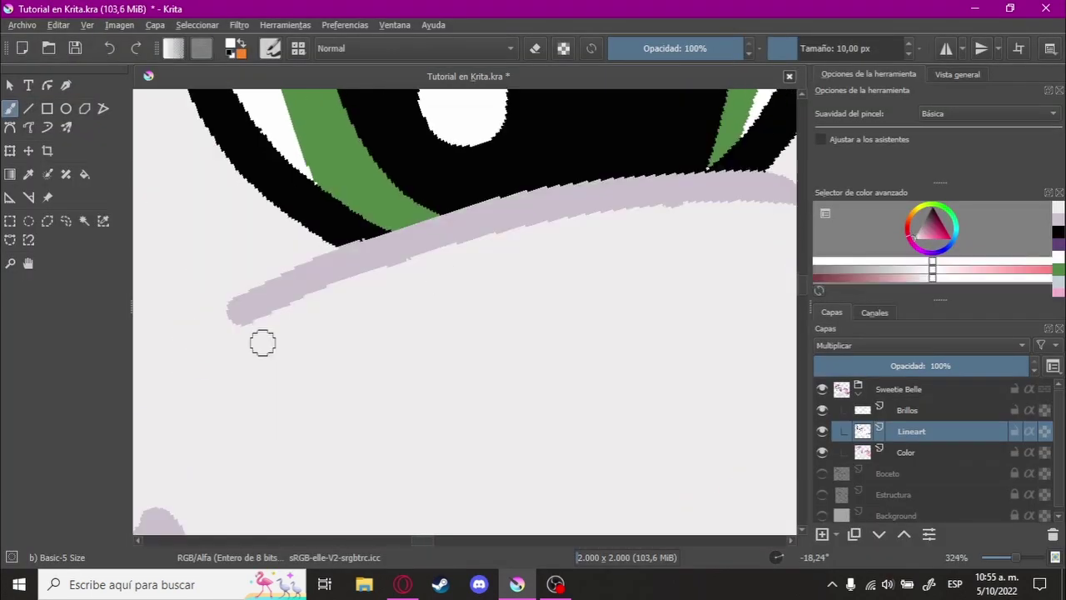
left_click(923, 464)
key("f")
scroll(409, 317, "down", 3)
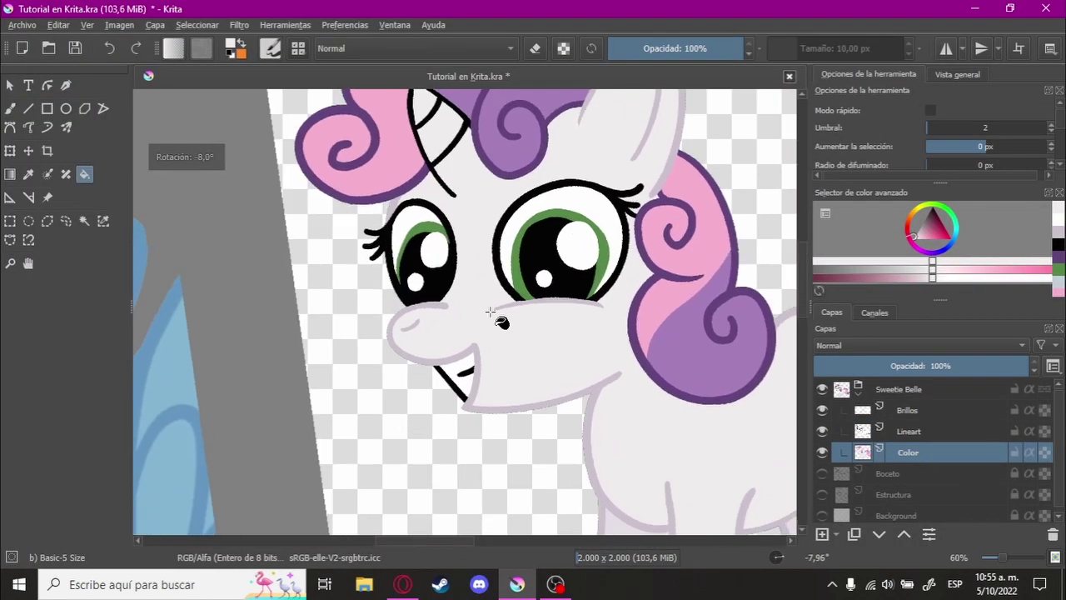
key("Page_Up")
scroll(431, 266, "up", 2)
key("Page_Down")
Step: Brush pale lilac over the nose, muzzle, face and body outlines
scroll(400, 291, "down", 3)
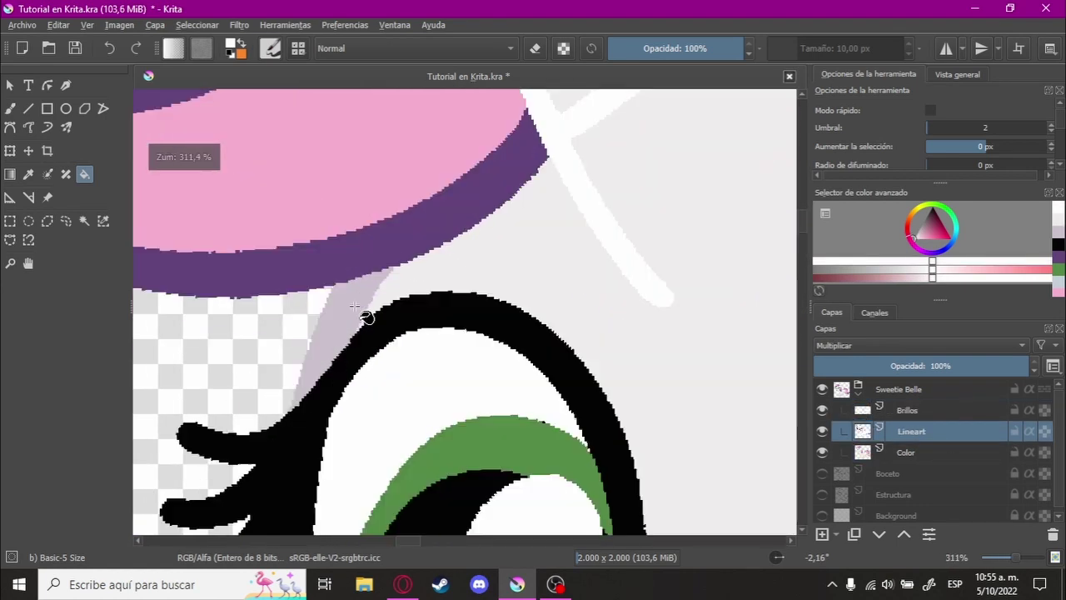
scroll(358, 325, "down", 3)
scroll(317, 353, "down", 2)
scroll(318, 353, "up", 5)
scroll(356, 428, "up", 3)
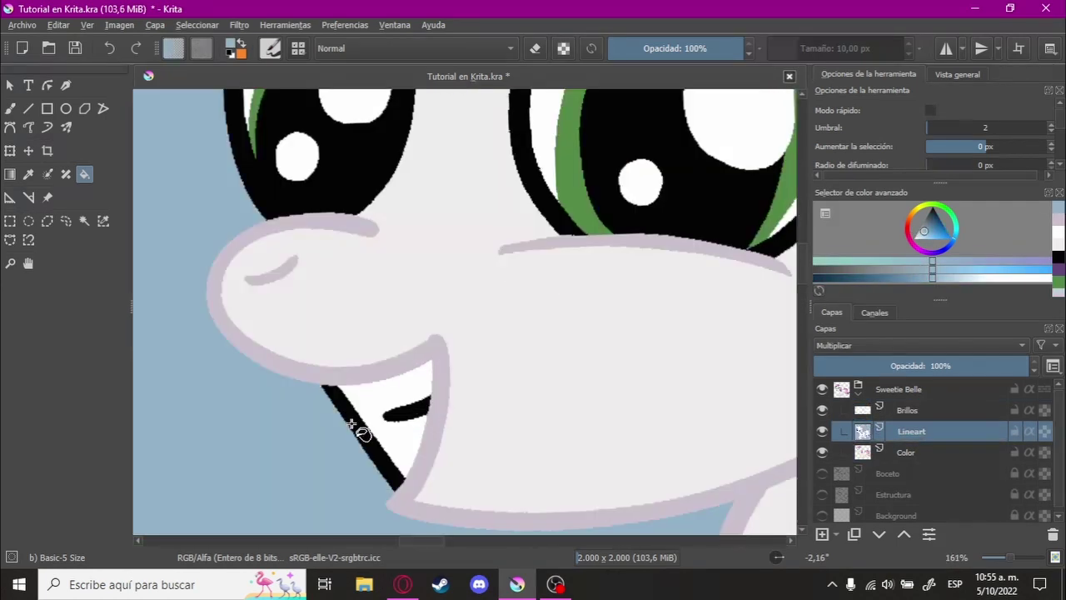
scroll(636, 369, "down", 6)
scroll(649, 302, "up", 1)
key("b")
scroll(578, 361, "up", 8)
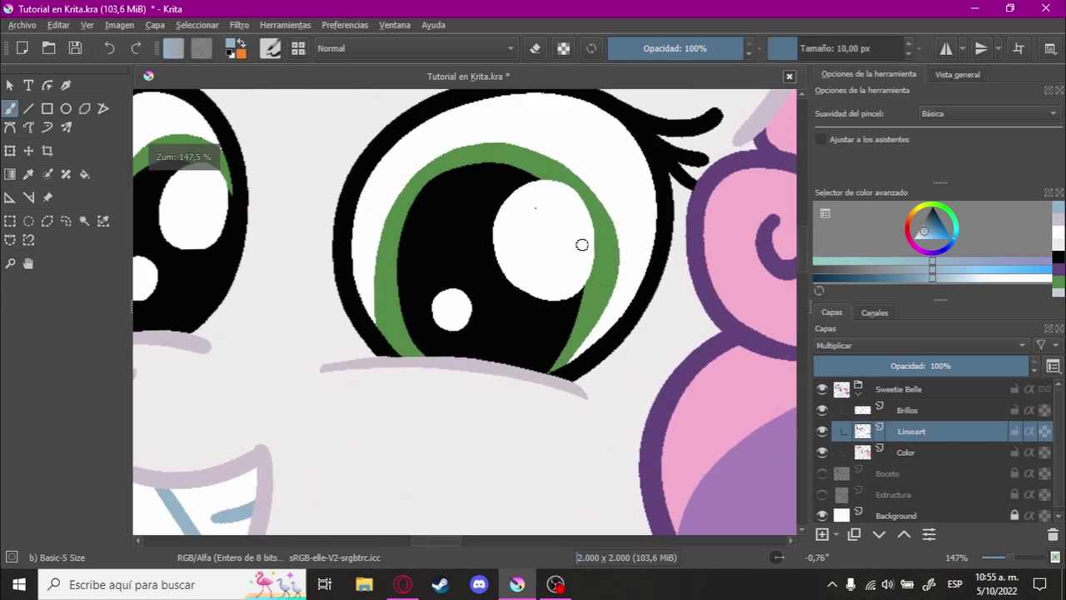
scroll(581, 241, "up", 3)
scroll(384, 309, "up", 1)
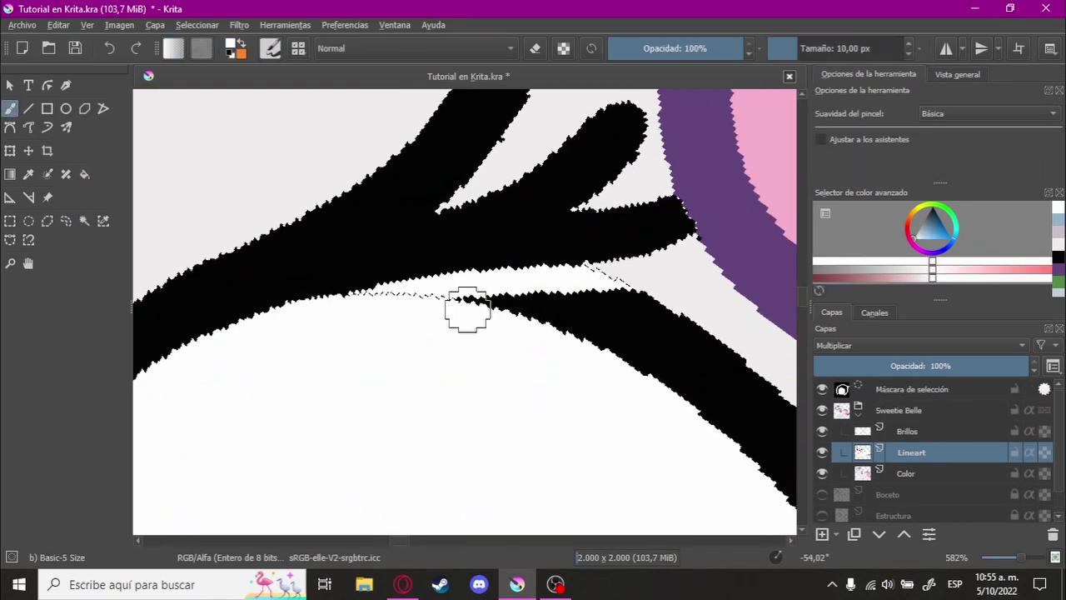
scroll(345, 305, "down", 3)
scroll(593, 316, "down", 2)
scroll(525, 329, "up", 2)
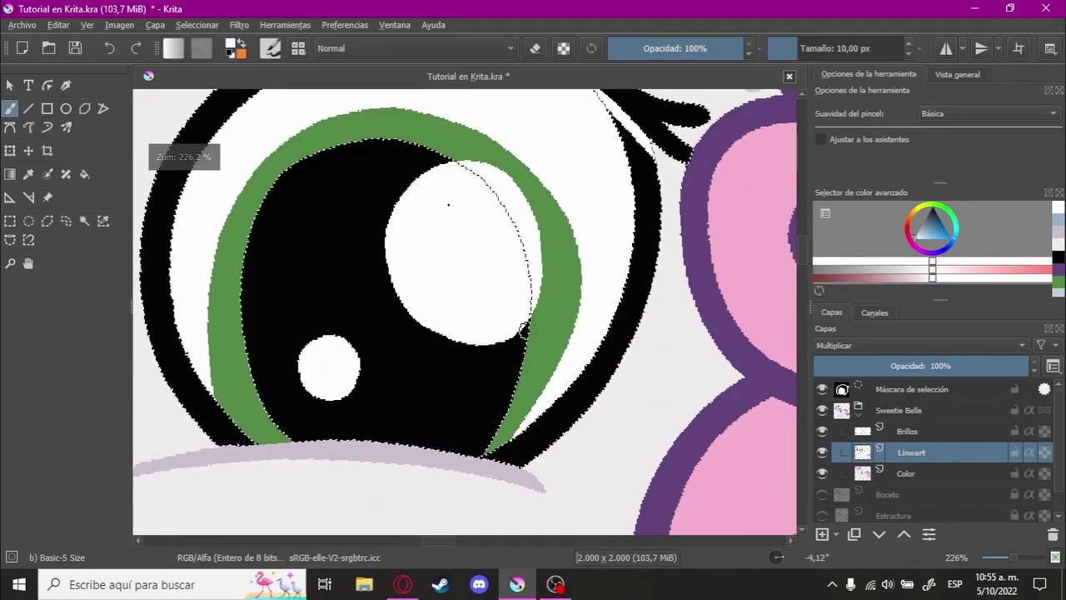
scroll(523, 331, "up", 4)
scroll(463, 424, "down", 3)
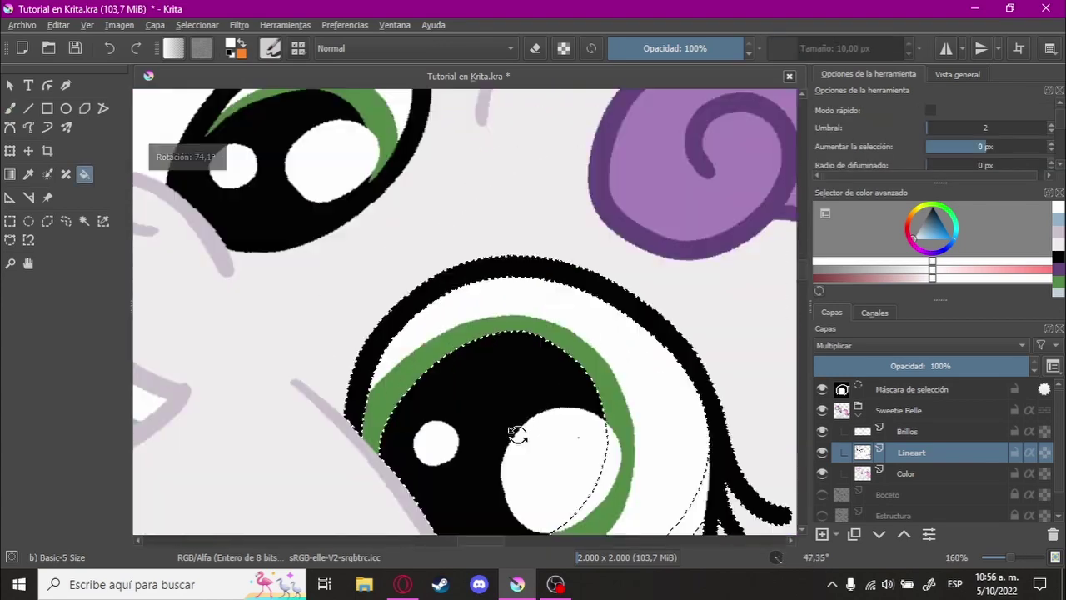
scroll(517, 433, "up", 2)
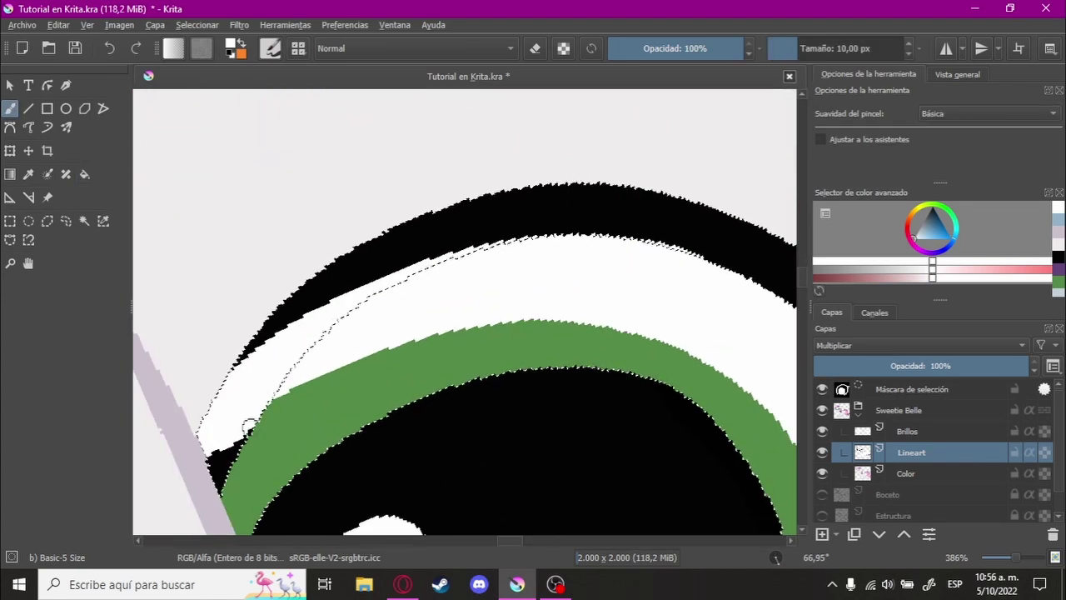
scroll(248, 427, "down", 2)
scroll(595, 250, "down", 2)
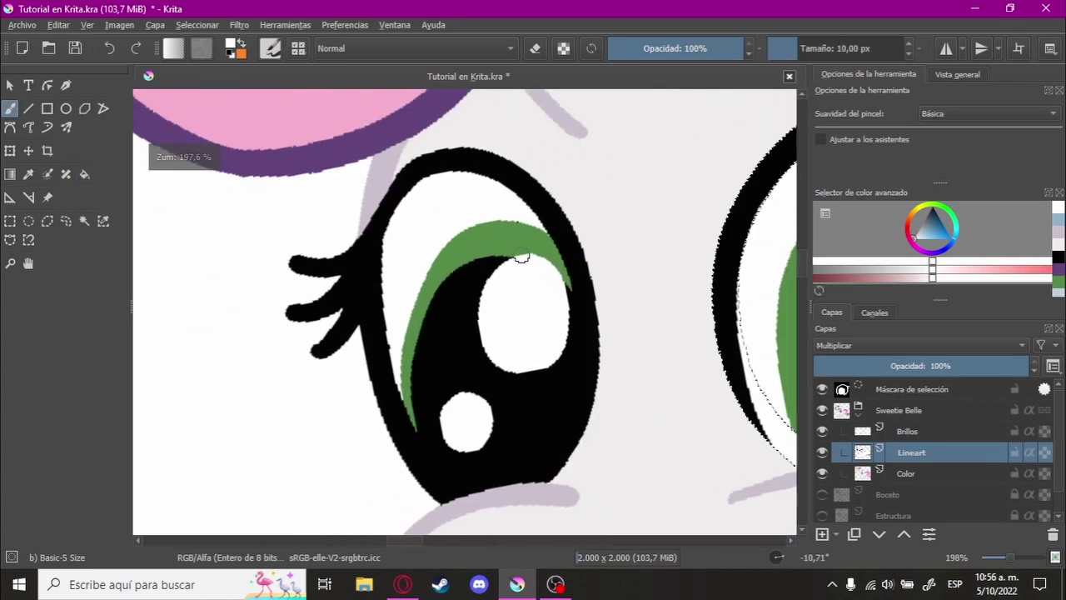
scroll(522, 259, "up", 2)
scroll(333, 242, "up", 2)
key("Tab")
scroll(575, 223, "up", 2)
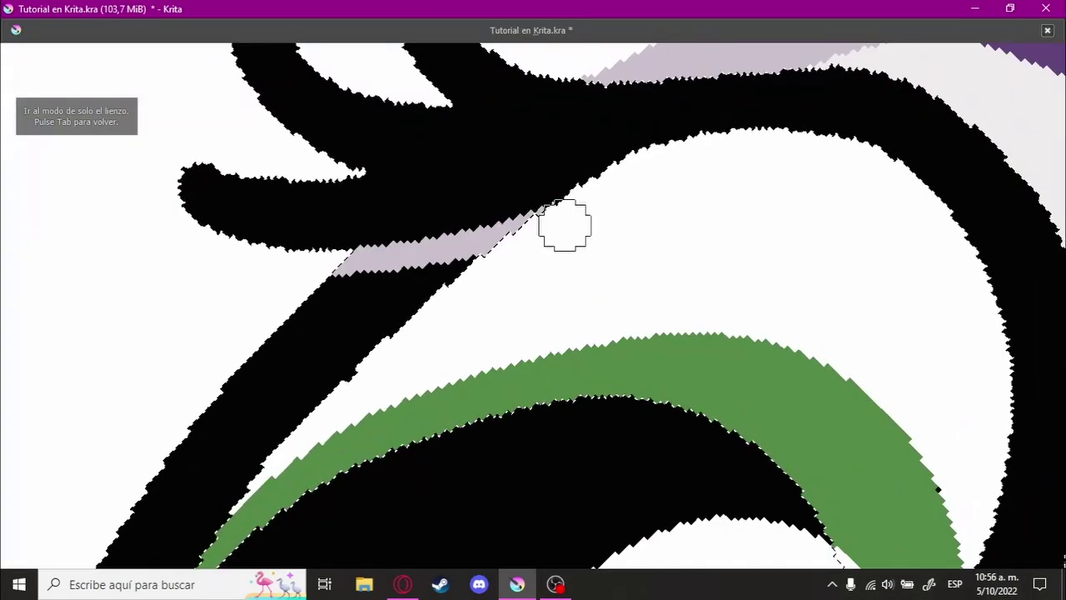
scroll(565, 225, "down", 3)
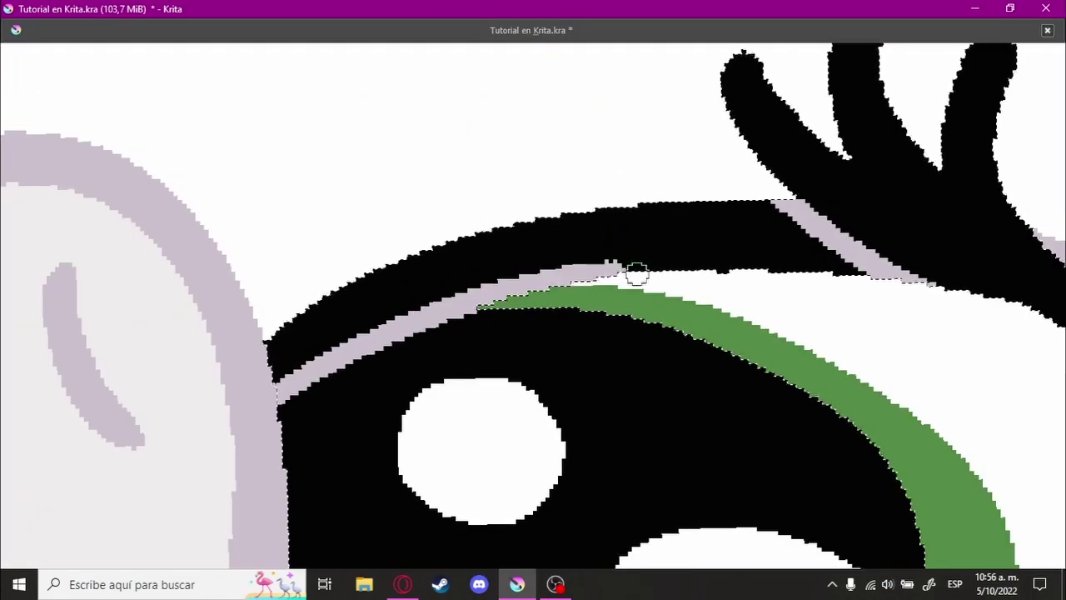
scroll(611, 353, "down", 3)
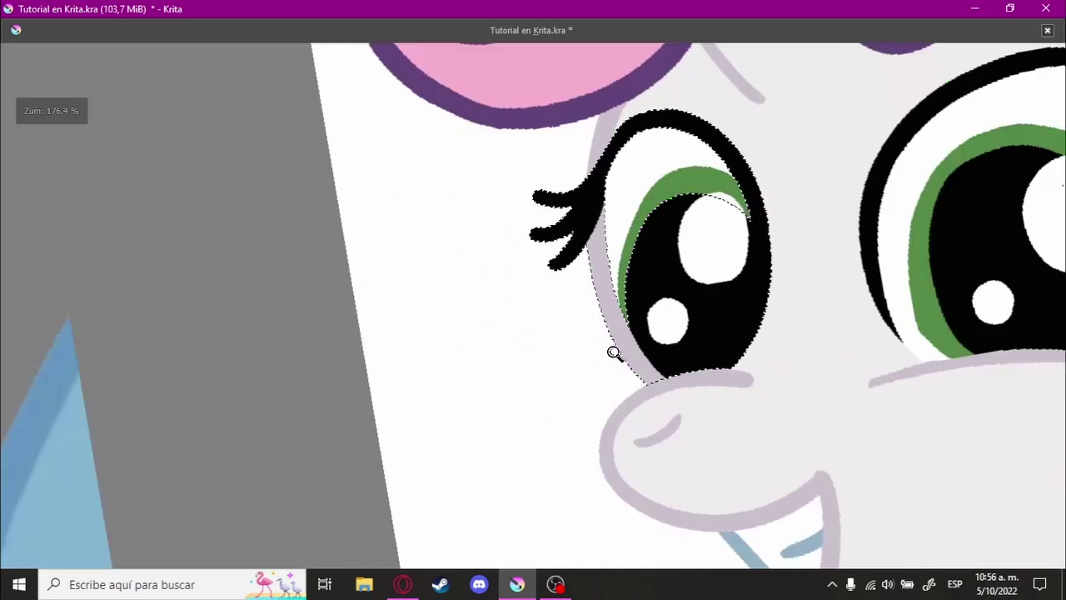
scroll(726, 278, "down", 2)
left_click_drag(726, 279, 739, 266)
Step: Touch up rough outline spots near the eye and ear on the Color layer, then zoom out
scroll(739, 267, "up", 5)
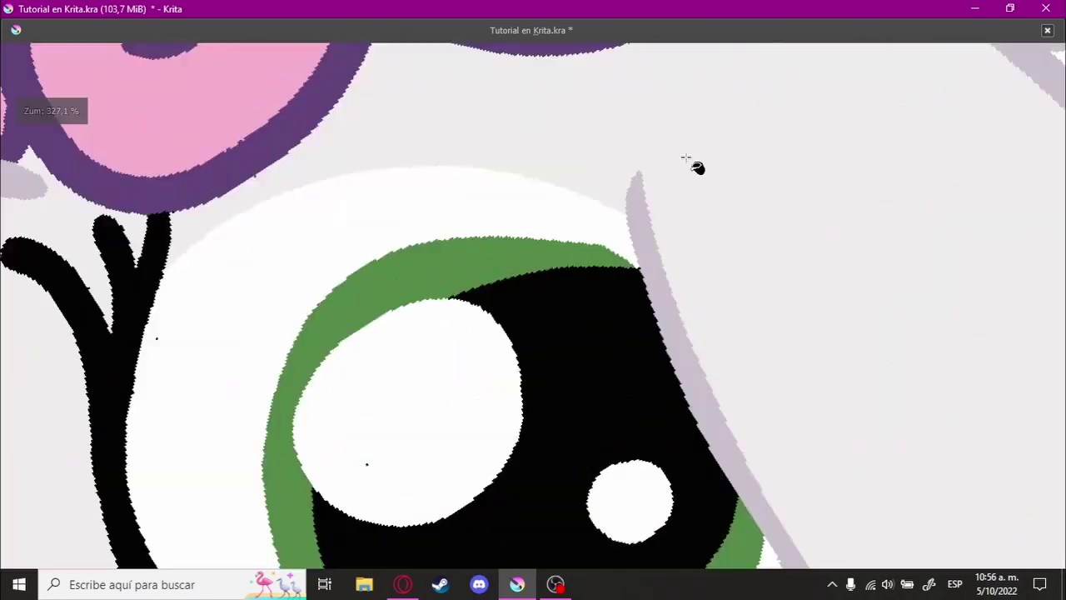
key("Tab")
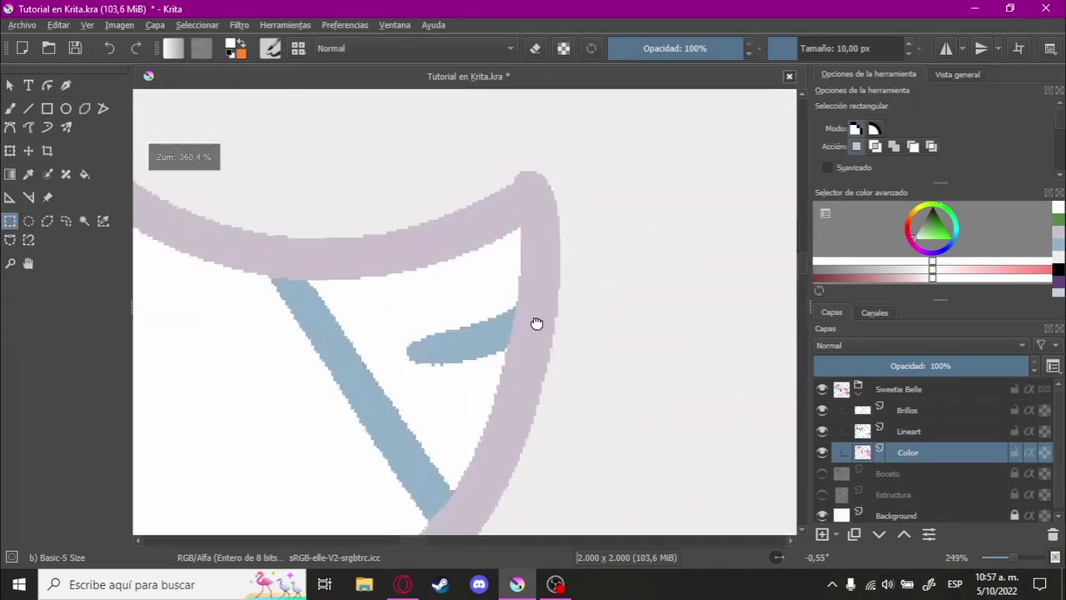
scroll(466, 344, "up", 3)
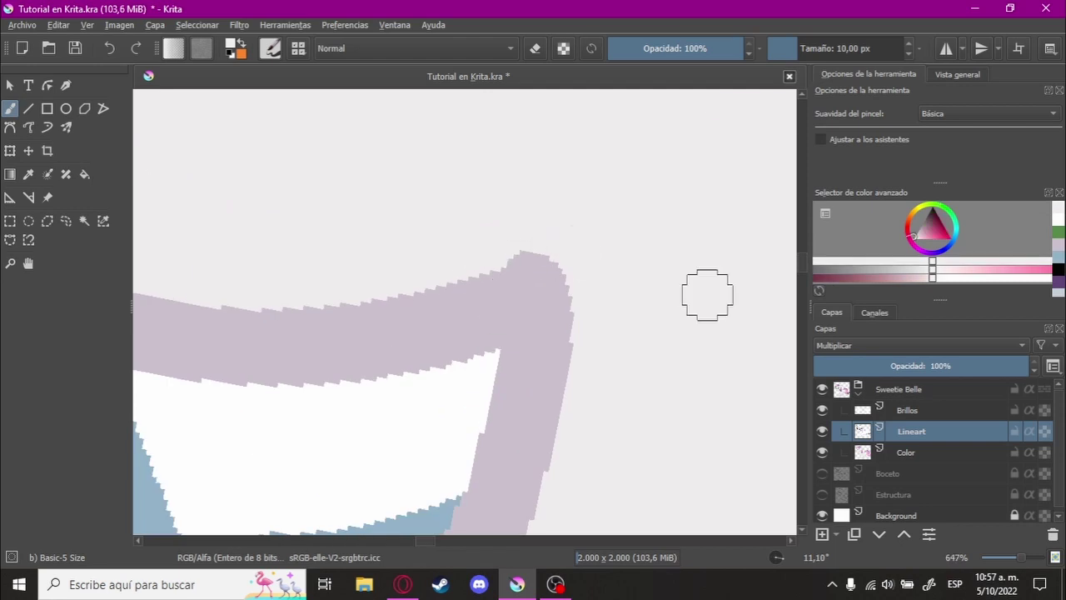
key("Page_Down")
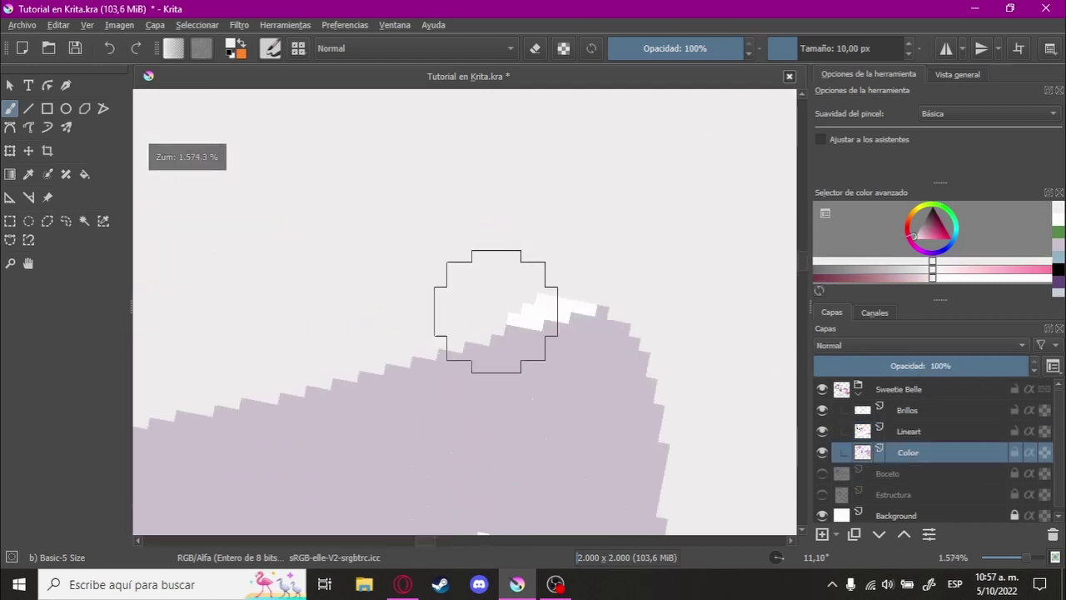
scroll(459, 447, "down", 4)
scroll(640, 337, "down", 3)
Step: Pick the rectangular selection tool and save the drawing
scroll(640, 336, "down", 3)
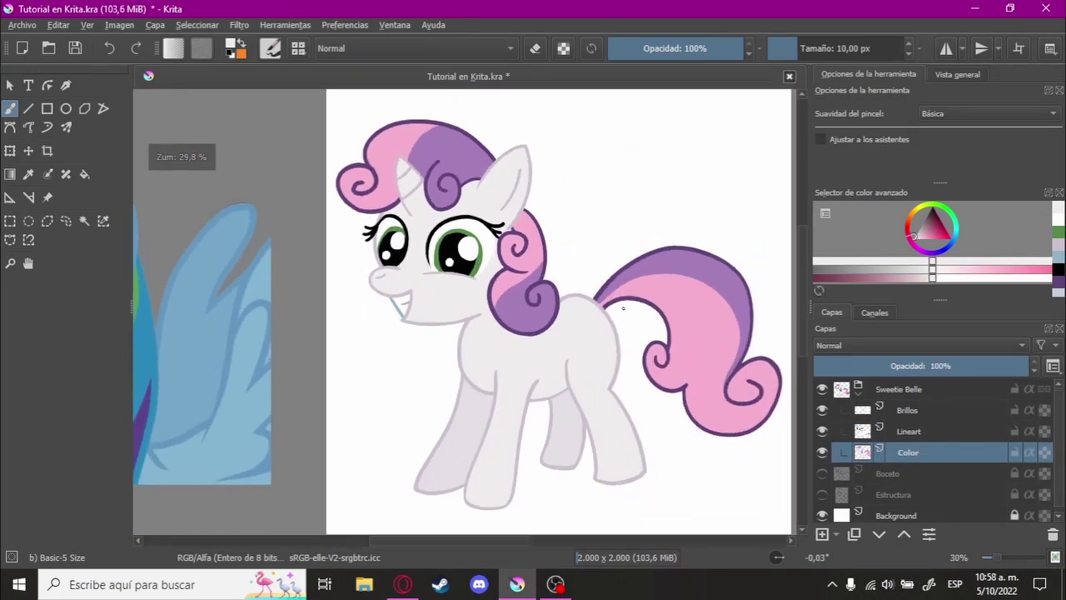
scroll(587, 318, "down", 2)
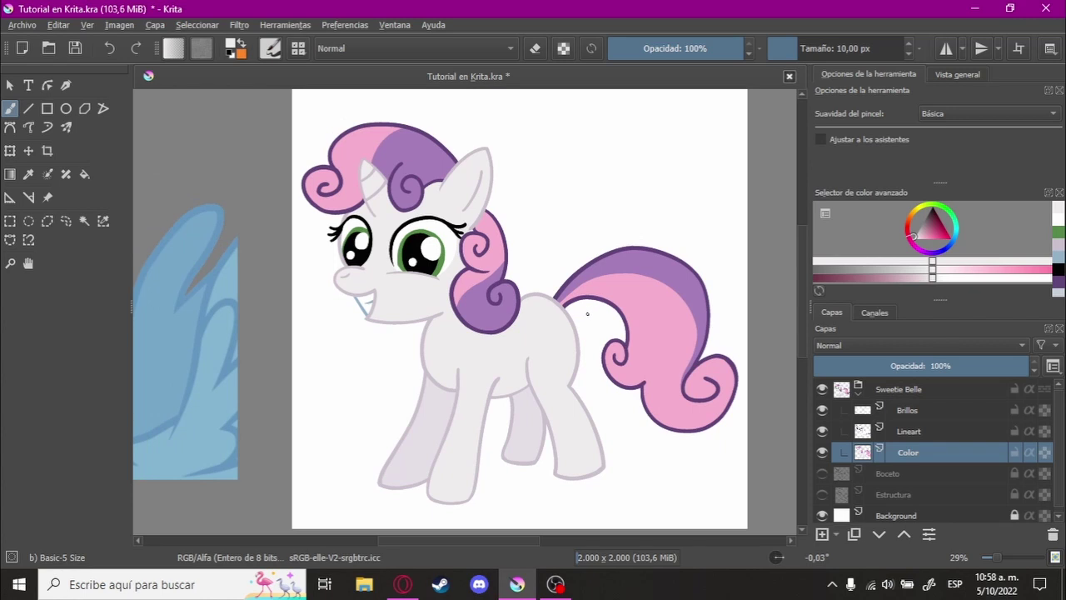
left_click(10, 221)
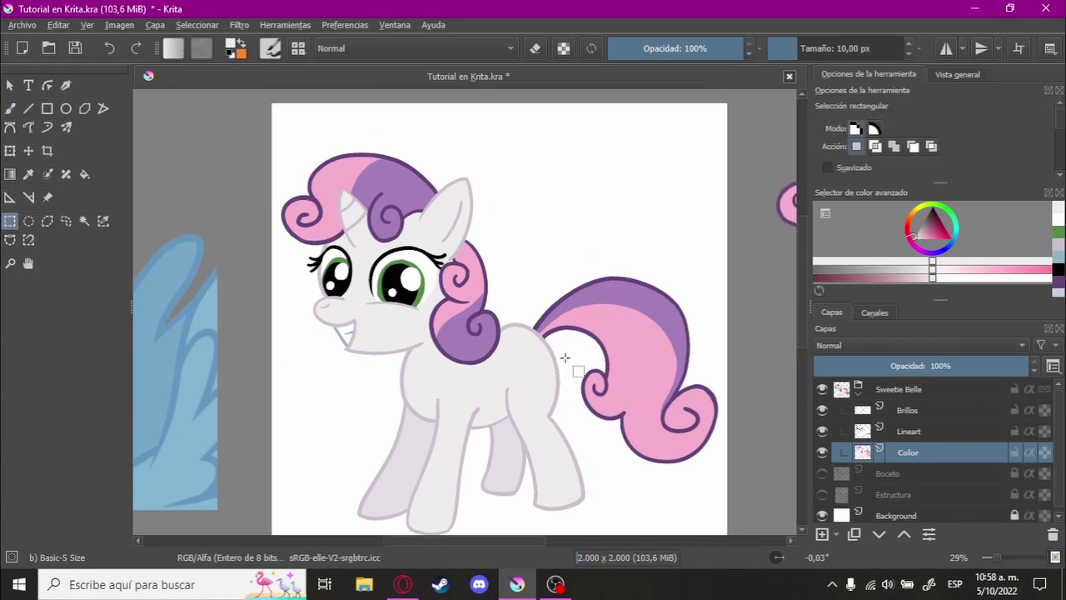
scroll(564, 353, "up", 4)
scroll(581, 347, "down", 4)
scroll(581, 347, "up", 2)
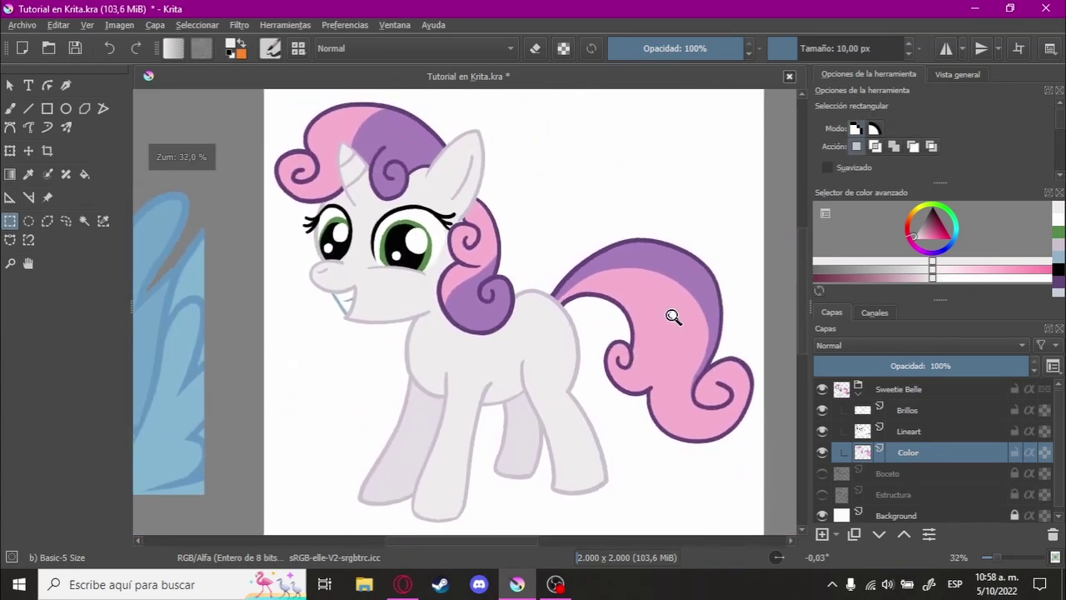
scroll(672, 317, "down", 1)
key("ctrl+s")
Step: Try a small brush stroke under the eye on Lineart, then undo it
scroll(483, 308, "up", 2)
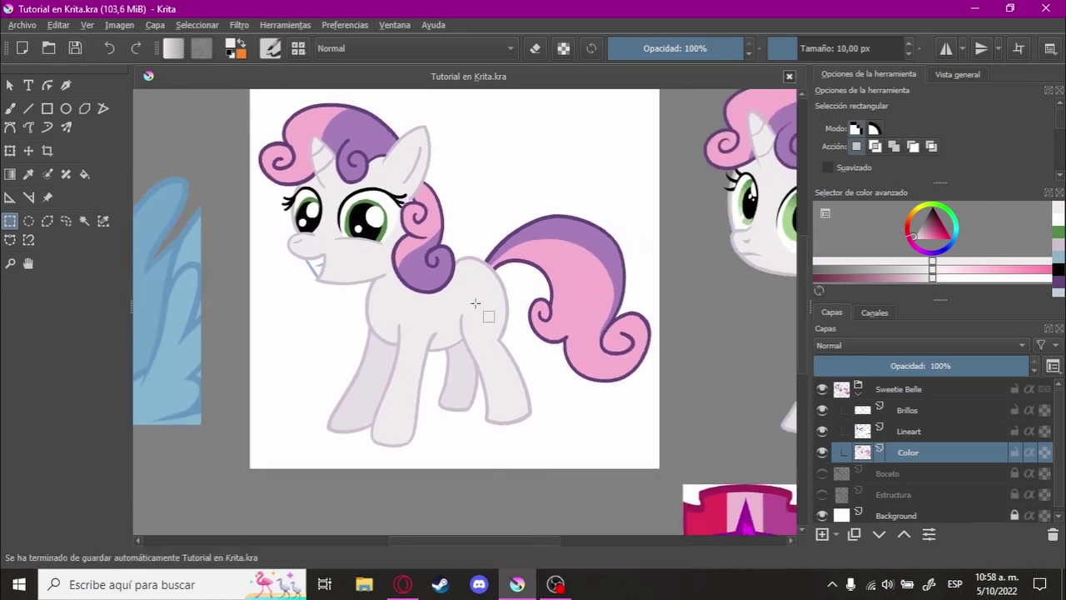
scroll(358, 275, "up", 6)
left_click(917, 410)
left_click(956, 431)
key("b")
scroll(352, 293, "up", 1)
left_click_drag(392, 243, 633, 254)
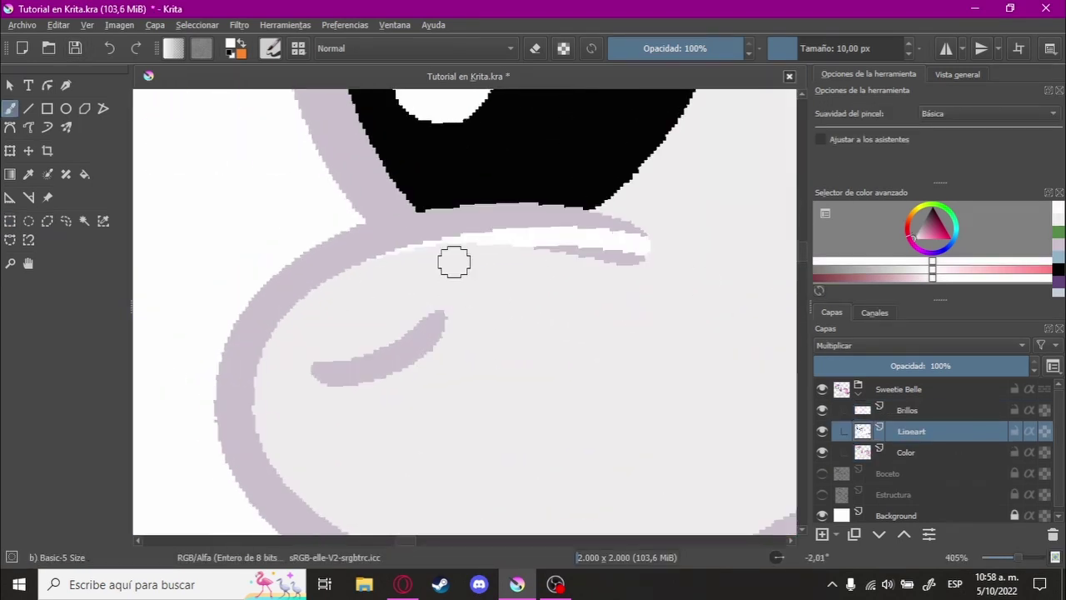
key("ctrl+z")
Step: Fix the green iris edge on the Color layer, clear the selection and zoom out
left_click(916, 451)
scroll(551, 264, "down", 10)
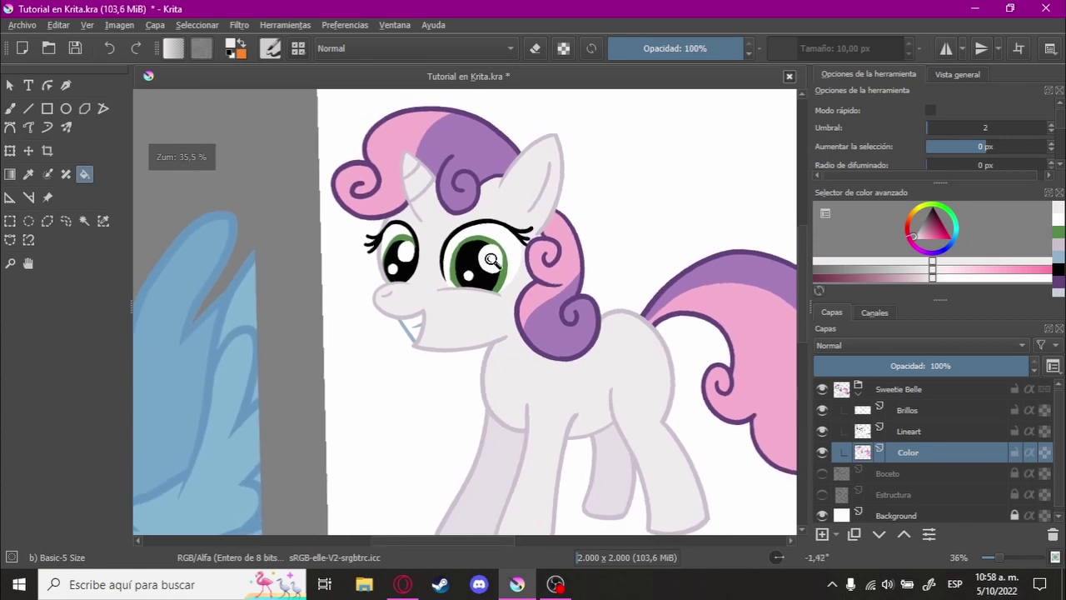
scroll(488, 257, "up", 10)
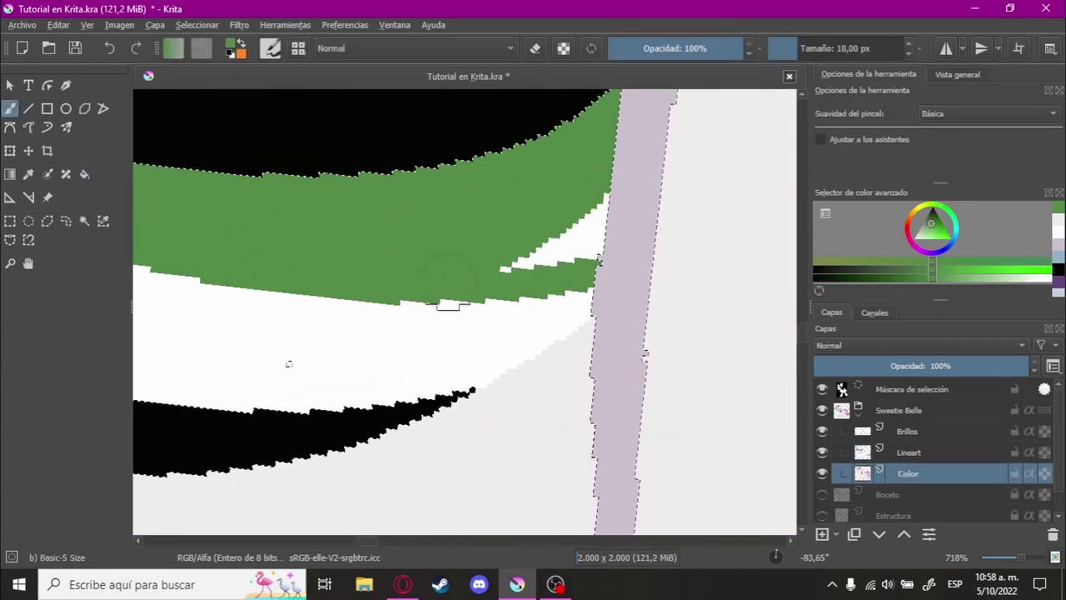
key("ctrl+r")
scroll(588, 383, "down", 5)
mouse_move(543, 248)
left_mouse_down()
mouse_move(587, 383)
mouse_move(617, 325)
mouse_move(358, 303)
left_mouse_up()
scroll(616, 325, "down", 5)
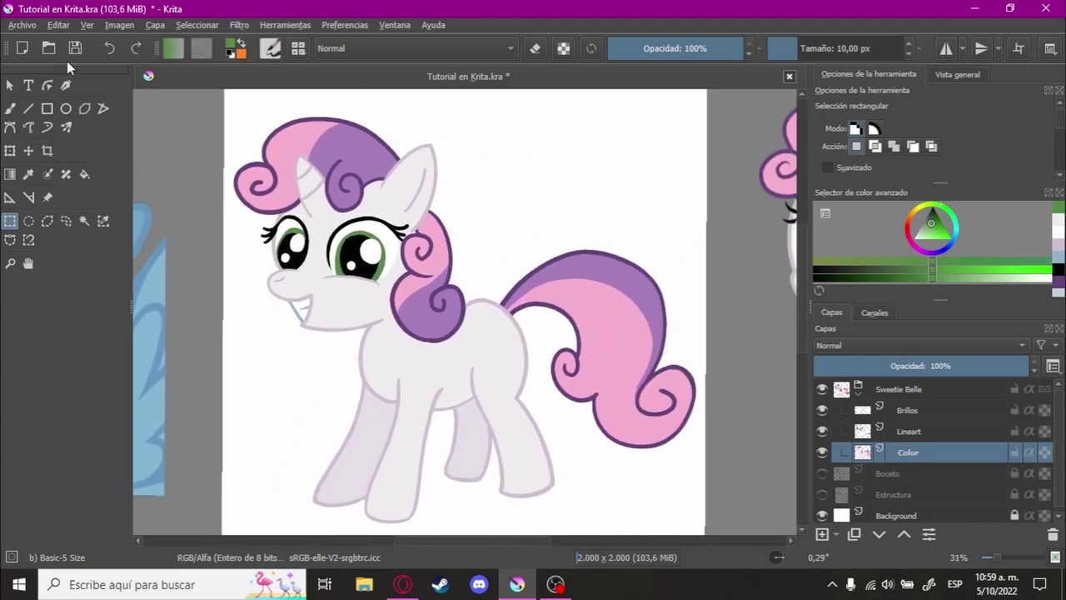
Step: Save the drawing, bring the shield reference into view and add a paint layer above Lineart
left_click(75, 47)
key("Page_Up")
scroll(507, 259, "down", 1)
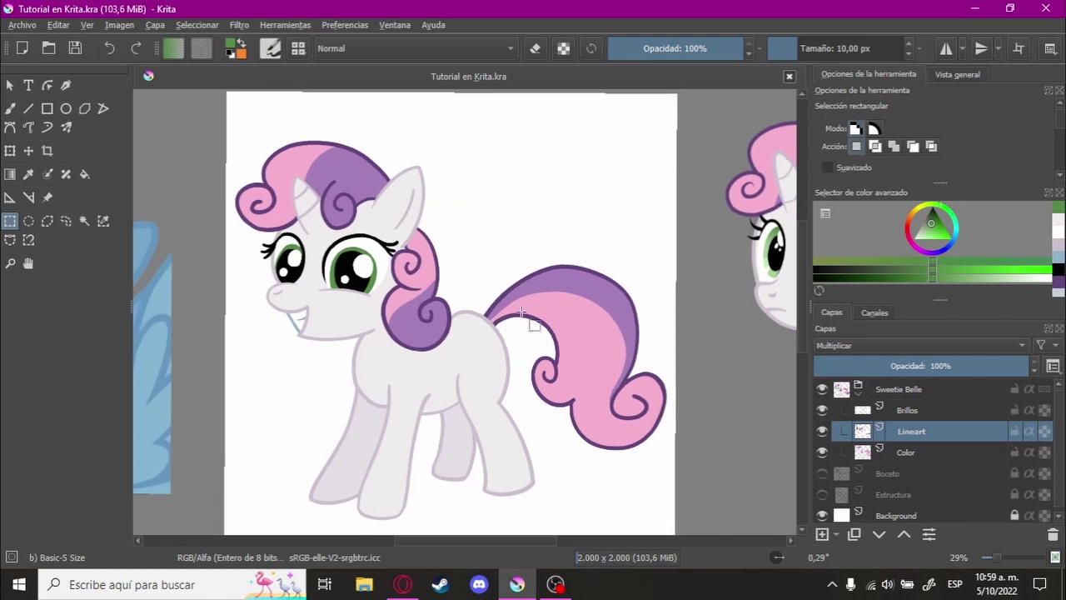
mouse_move(508, 313)
left_mouse_down()
mouse_move(531, 314)
mouse_move(532, 339)
left_mouse_up()
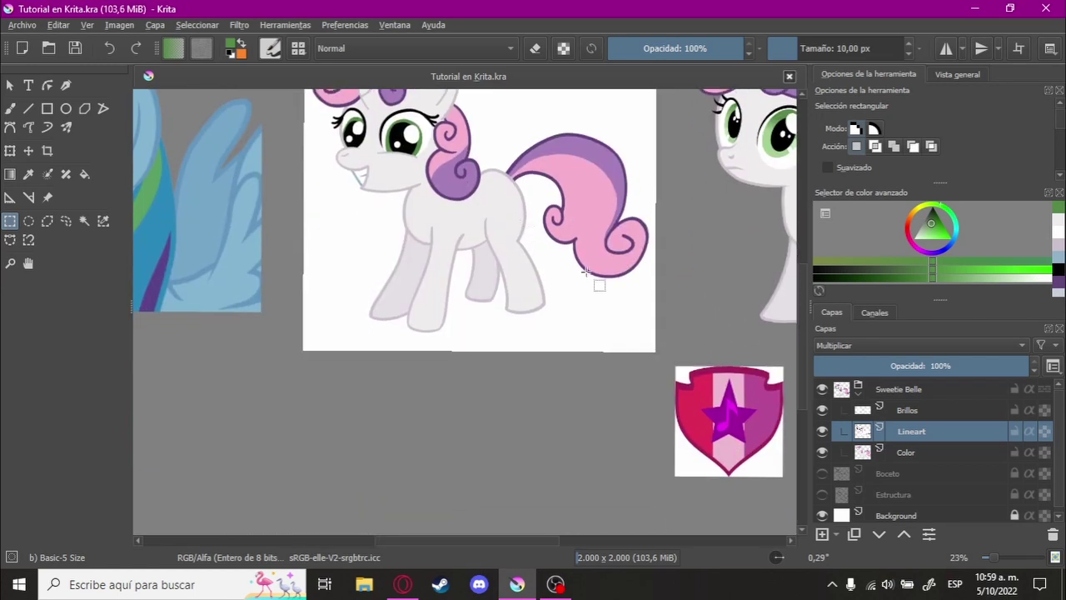
mouse_move(533, 339)
left_mouse_down()
mouse_move(540, 354)
mouse_move(505, 345)
left_mouse_up()
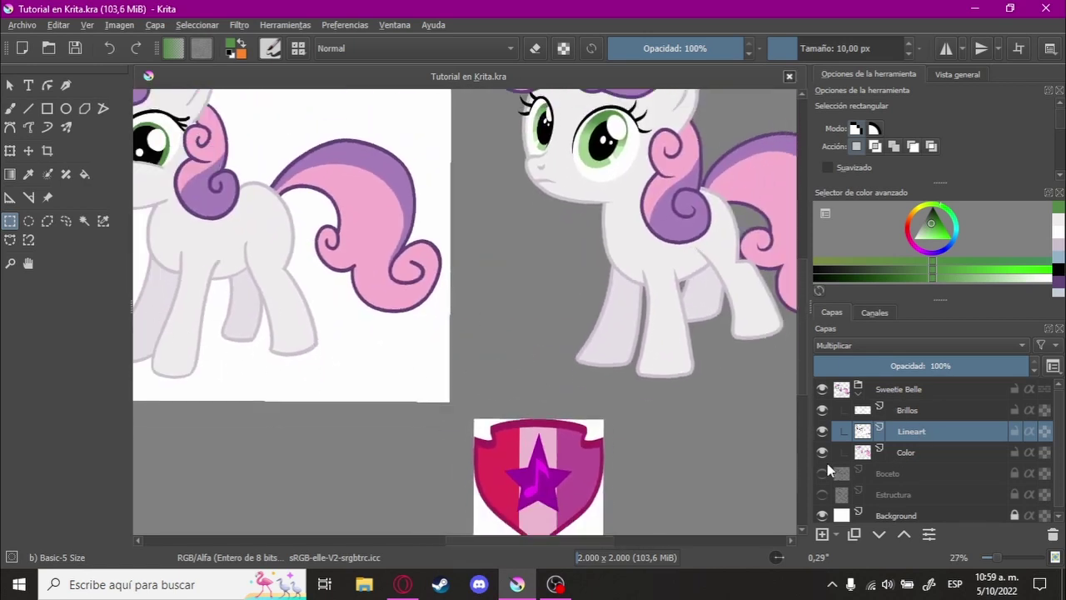
left_click(823, 533)
Step: Rename the new layer to 'Cutie mark'
double_click(941, 433)
type("Cutie ma")
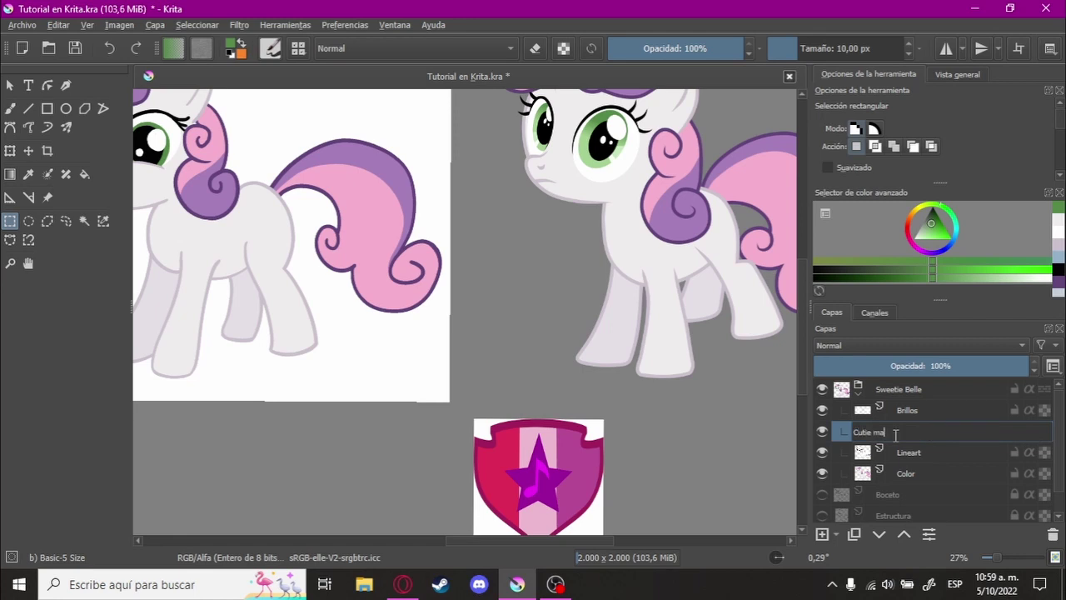
type("rk")
key("Return")
Step: Drag the shield reference image onto the pony's flank and tilt it slightly counter-clockwise
left_click(47, 197)
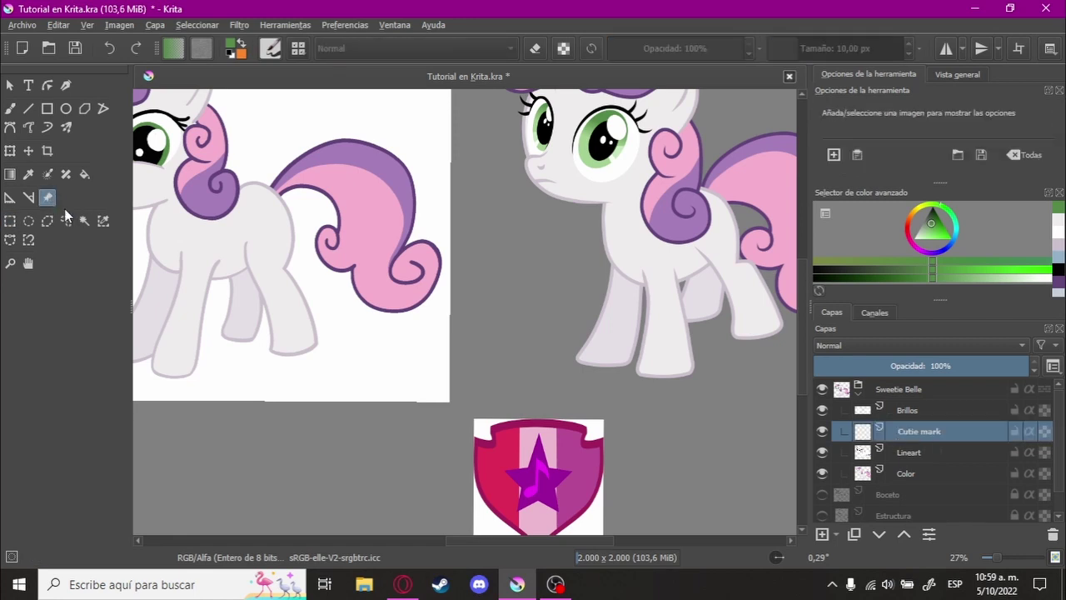
left_click(582, 439)
left_click_drag(576, 505, 448, 256)
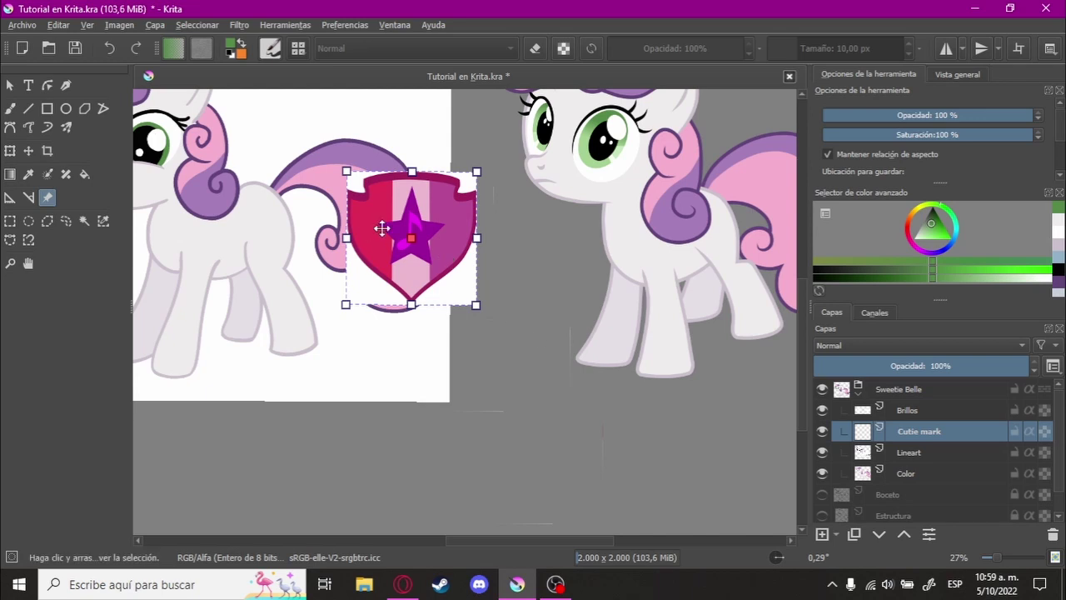
scroll(456, 252, "up", 3)
mouse_move(601, 210)
left_mouse_down()
mouse_move(547, 247)
mouse_move(575, 215)
mouse_move(545, 274)
mouse_move(554, 304)
left_mouse_up()
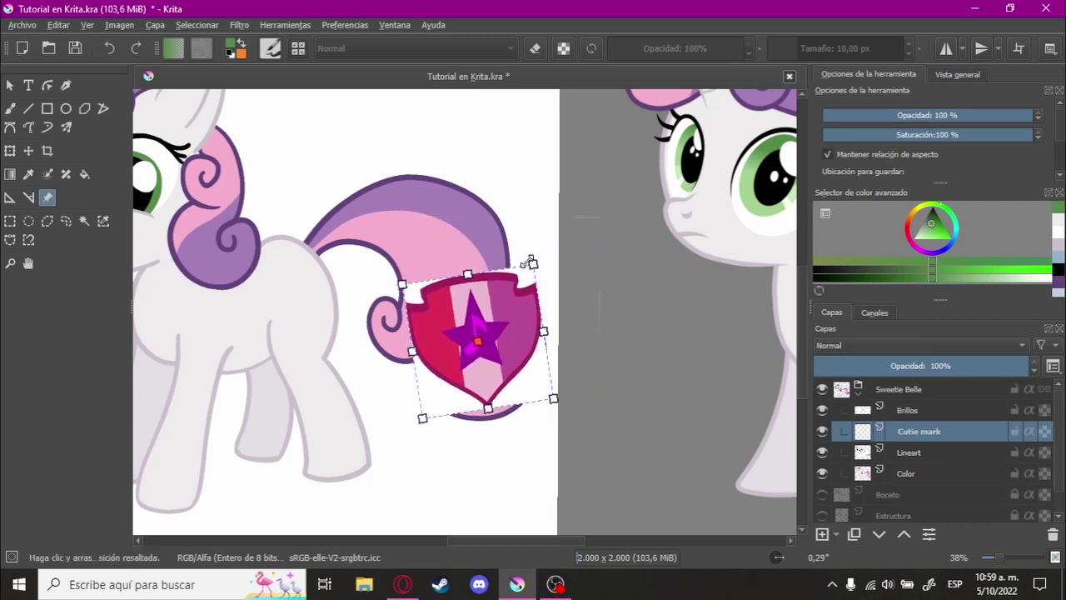
scroll(449, 289, "up", 2)
left_click_drag(449, 289, 378, 202)
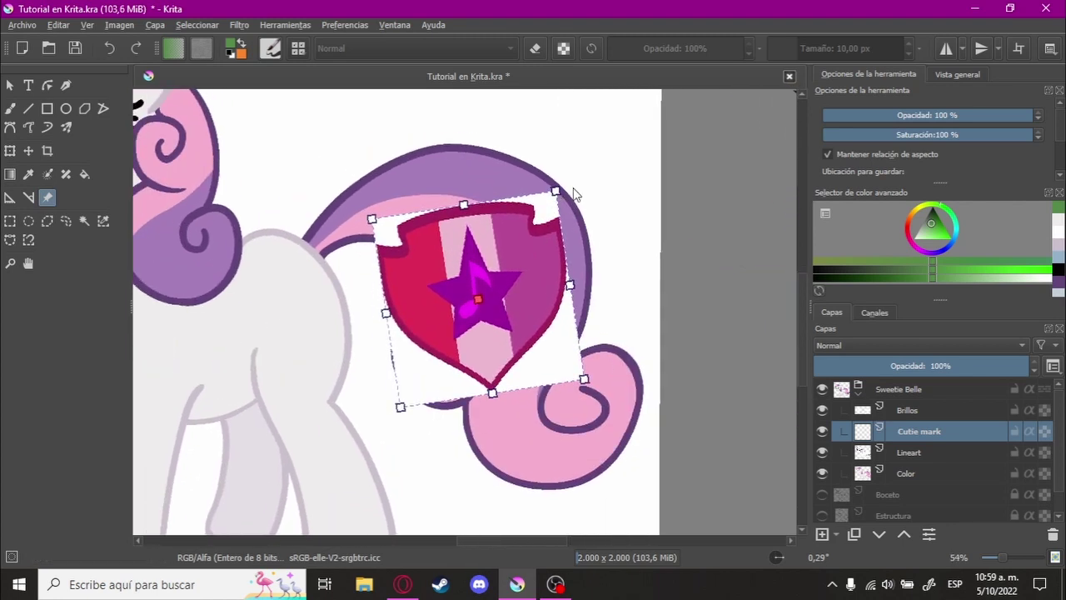
Step: Shrink the shield reference image down to cutie-mark size and deselect it
mouse_move(554, 191)
left_mouse_down()
mouse_move(500, 265)
mouse_move(476, 216)
left_mouse_up()
scroll(476, 216, "up", 1)
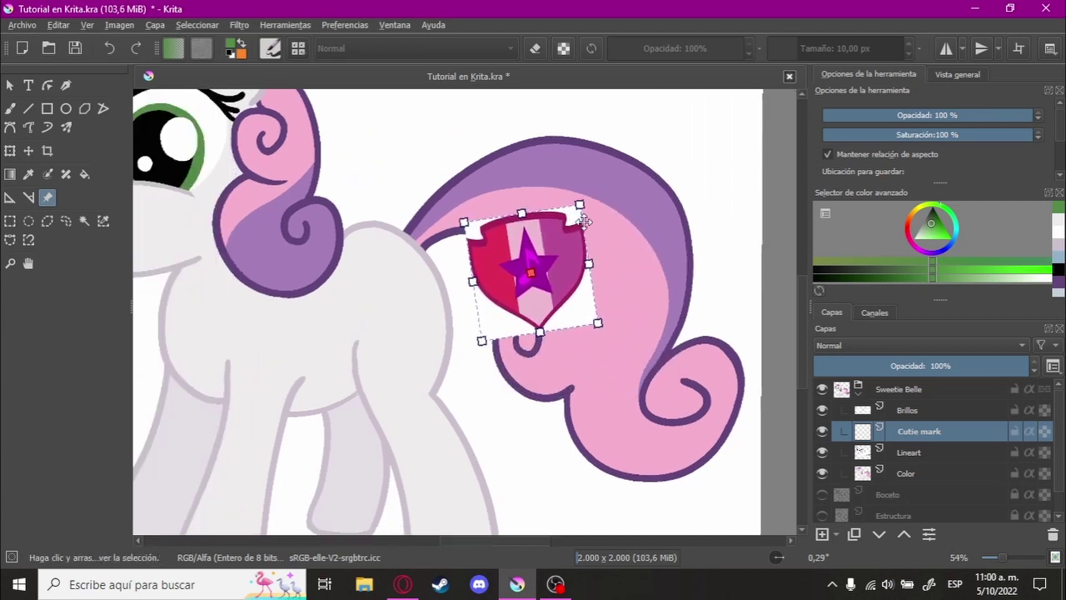
scroll(556, 218, "up", 2)
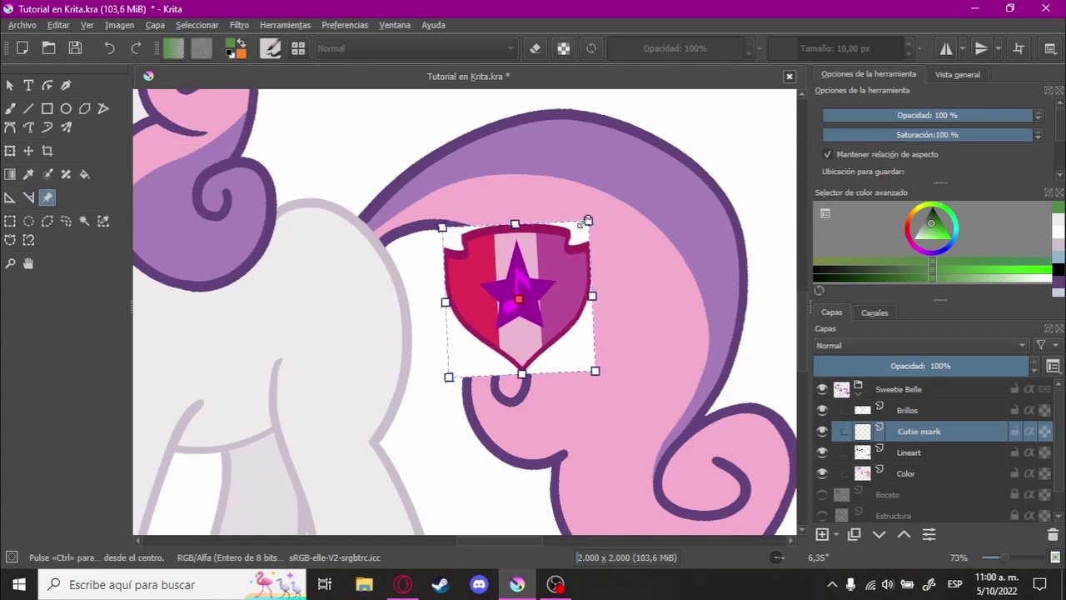
left_click_drag(601, 205, 567, 201)
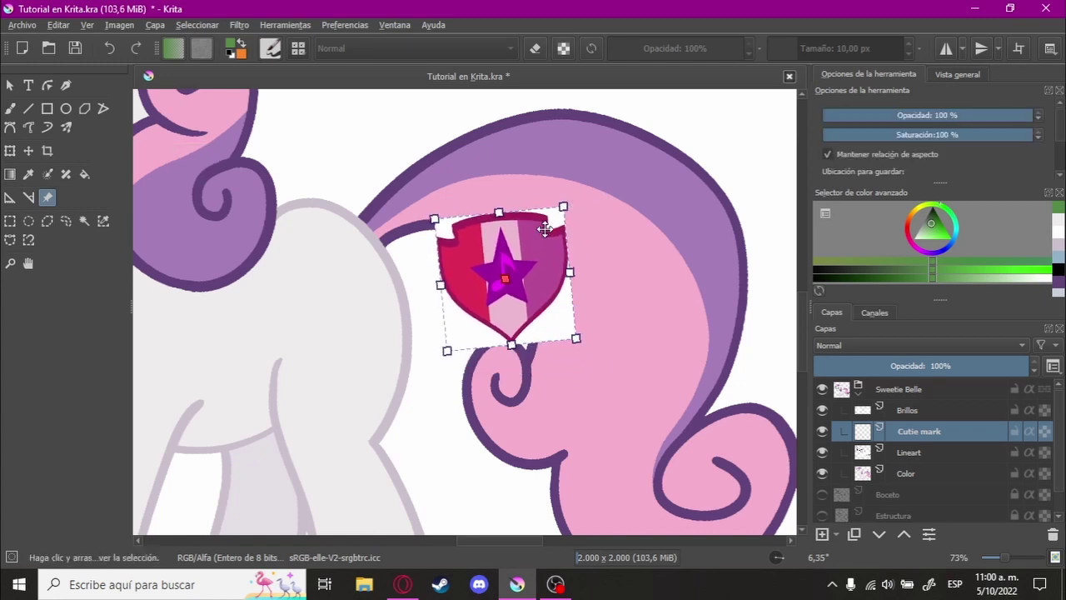
left_click(458, 195)
scroll(562, 257, "down", 2)
scroll(606, 275, "down", 2)
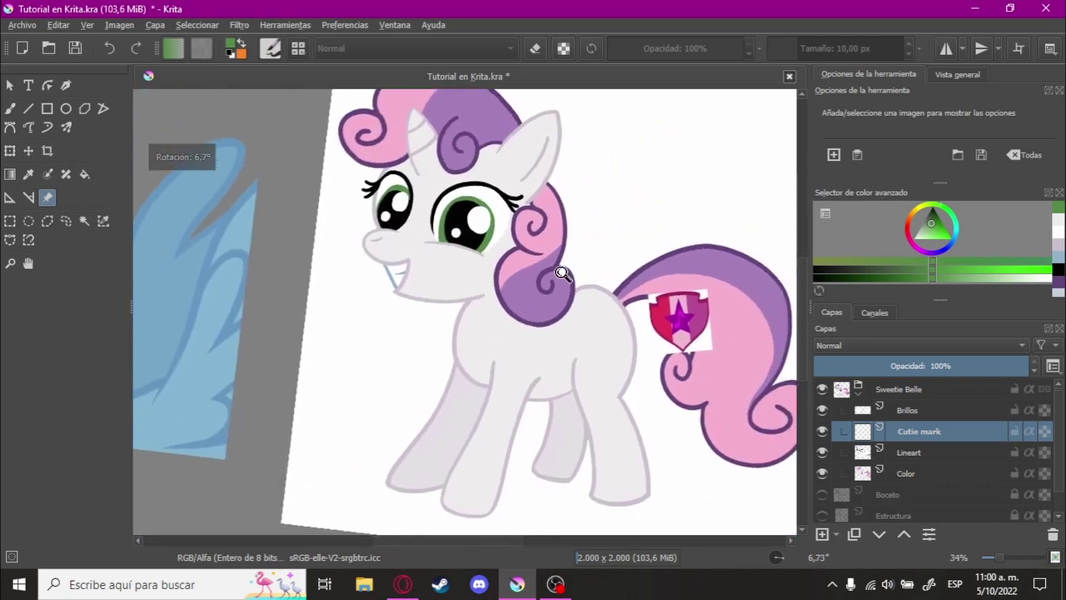
Step: With the brush in canvas-only mode, draw the top edge of the shield outline
scroll(599, 281, "down", 1)
key("b")
scroll(600, 275, "up", 2)
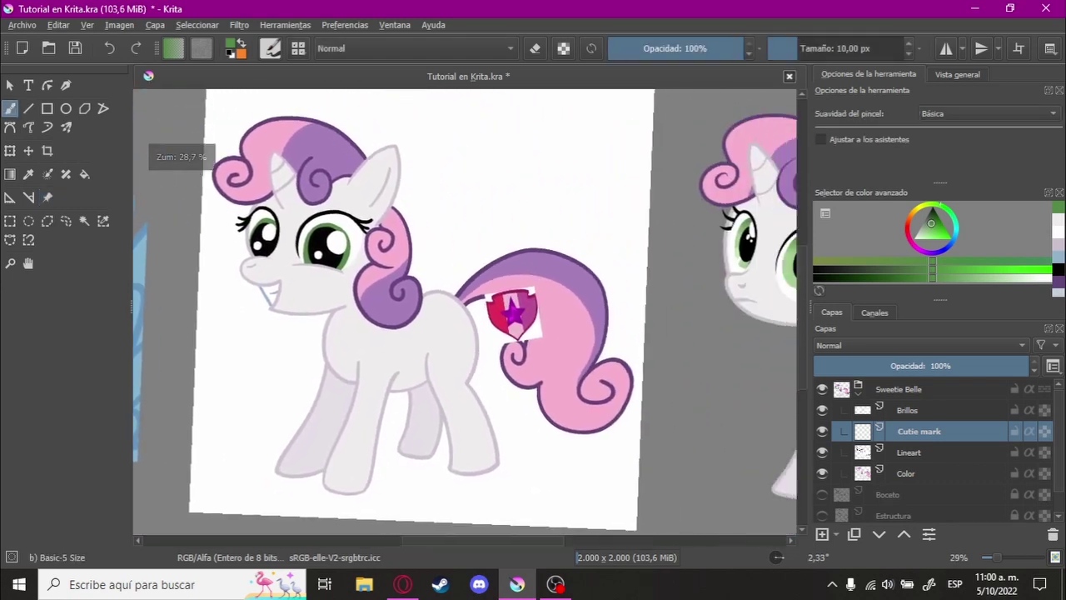
scroll(623, 255, "up", 2)
scroll(581, 257, "up", 2)
scroll(534, 300, "up", 3)
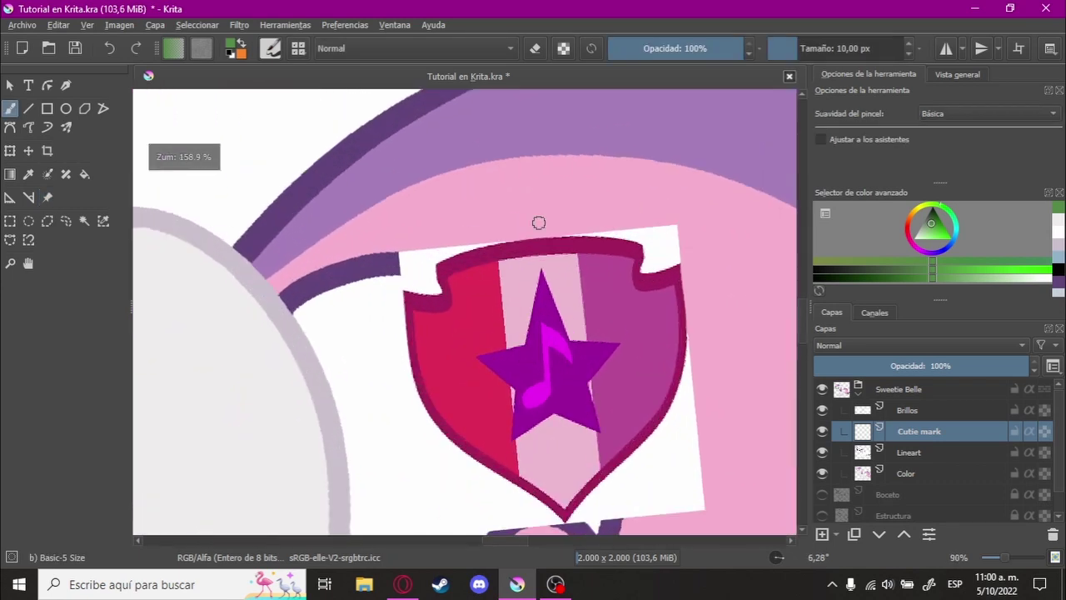
scroll(488, 233, "down", 2)
key("Tab")
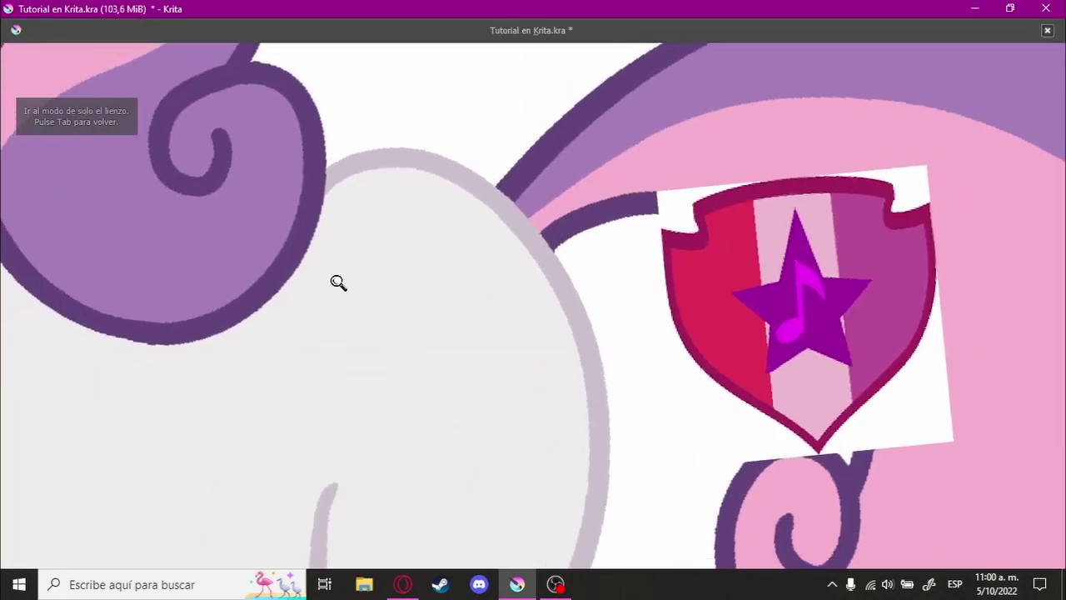
scroll(287, 265, "up", 2)
mouse_move(382, 210)
left_mouse_down()
mouse_move(508, 204)
mouse_move(521, 242)
left_mouse_up()
scroll(316, 308, "up", 2)
scroll(418, 232, "up", 2)
scroll(419, 231, "down", 1)
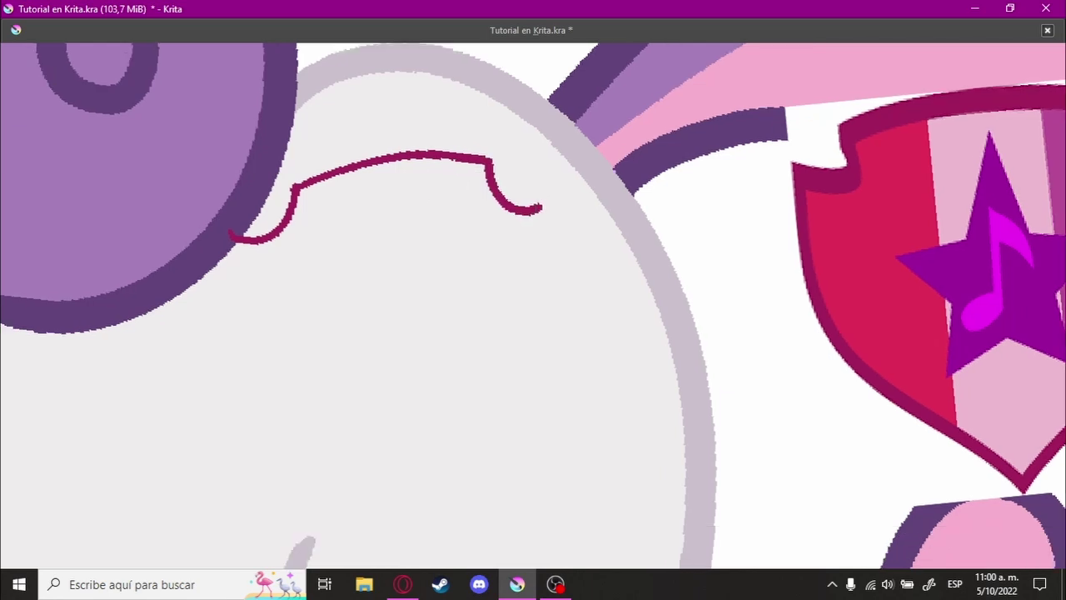
scroll(250, 237, "down", 1)
Step: Draw the shield outline's left and right sides meeting at the bottom point
left_click_drag(248, 230, 410, 355)
key("ctrl+z")
key("ctrl+z")
left_click_drag(255, 229, 421, 400)
left_click_drag(517, 200, 429, 388)
scroll(479, 339, "down", 2)
scroll(480, 339, "up", 3)
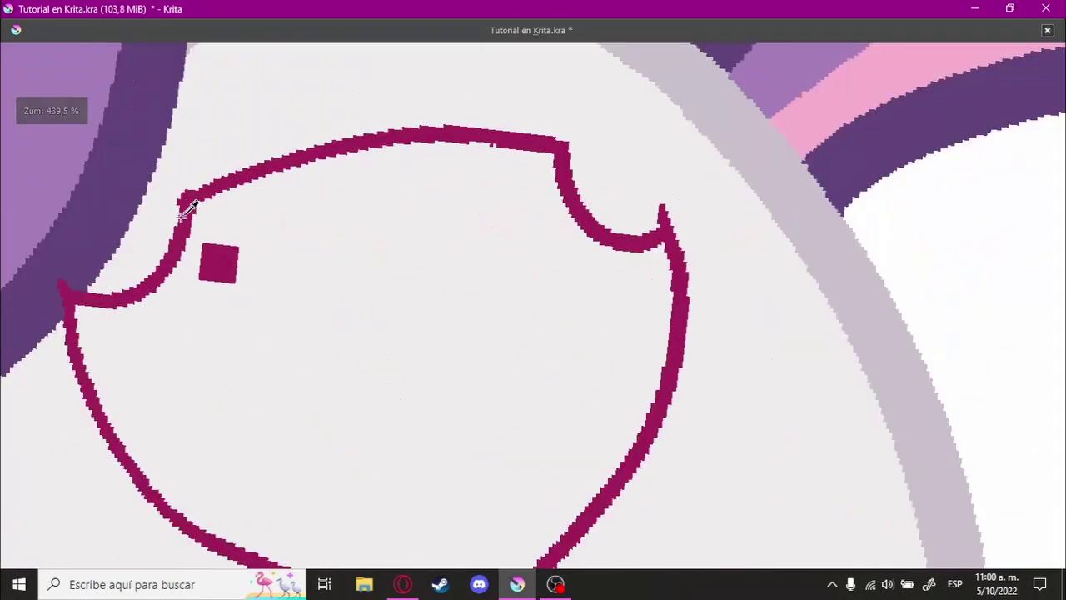
scroll(503, 261, "down", 2)
scroll(502, 261, "up", 4)
Step: Thicken the outline's left hook and top edge, then select the inside of the shield
left_click_drag(391, 275, 442, 193)
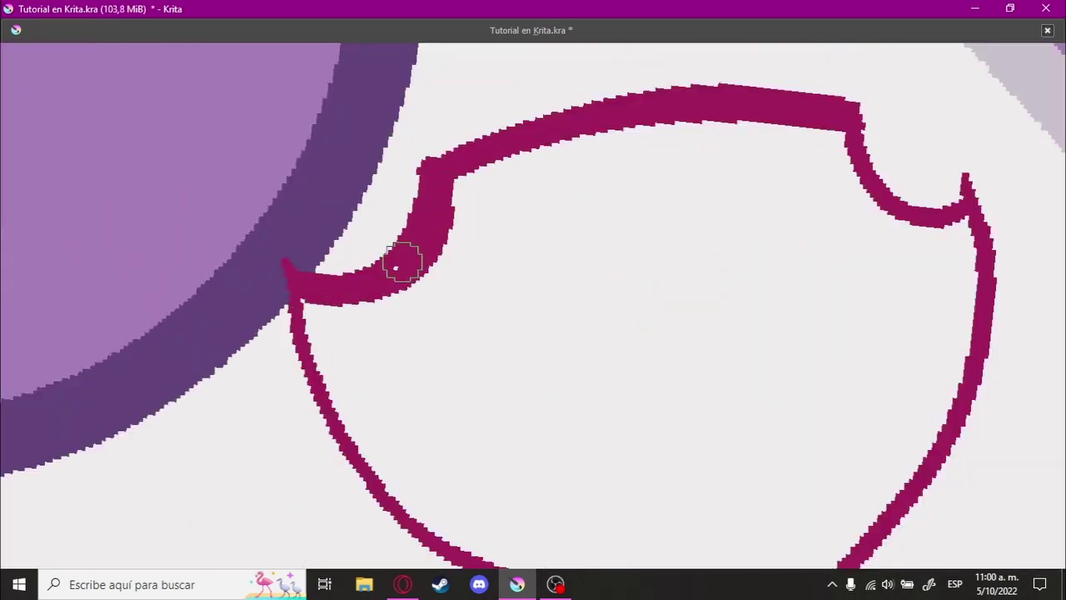
left_click_drag(593, 142, 698, 240)
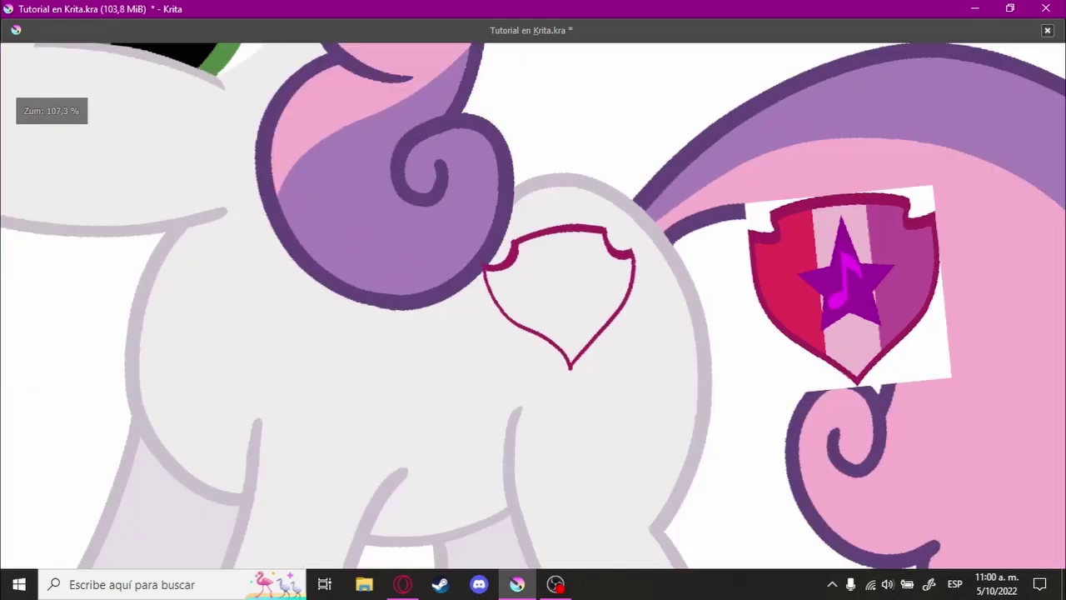
left_click_drag(707, 196, 600, 283)
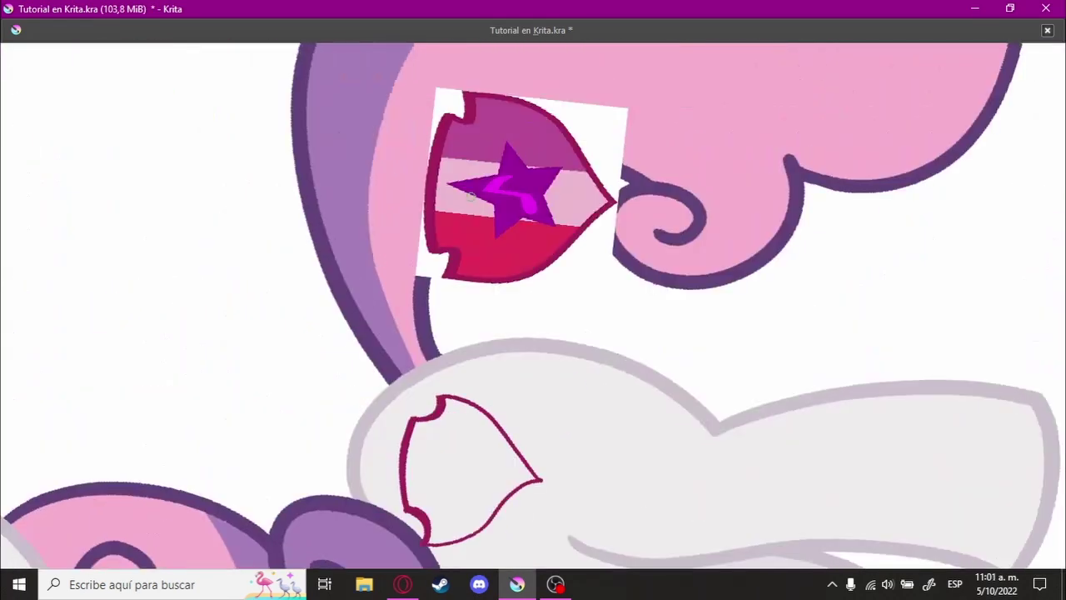
key("Tab")
left_click(84, 221)
left_click(499, 358)
Step: Paint a pink band inside the shield and clear the selection
left_click_drag(453, 398, 596, 398)
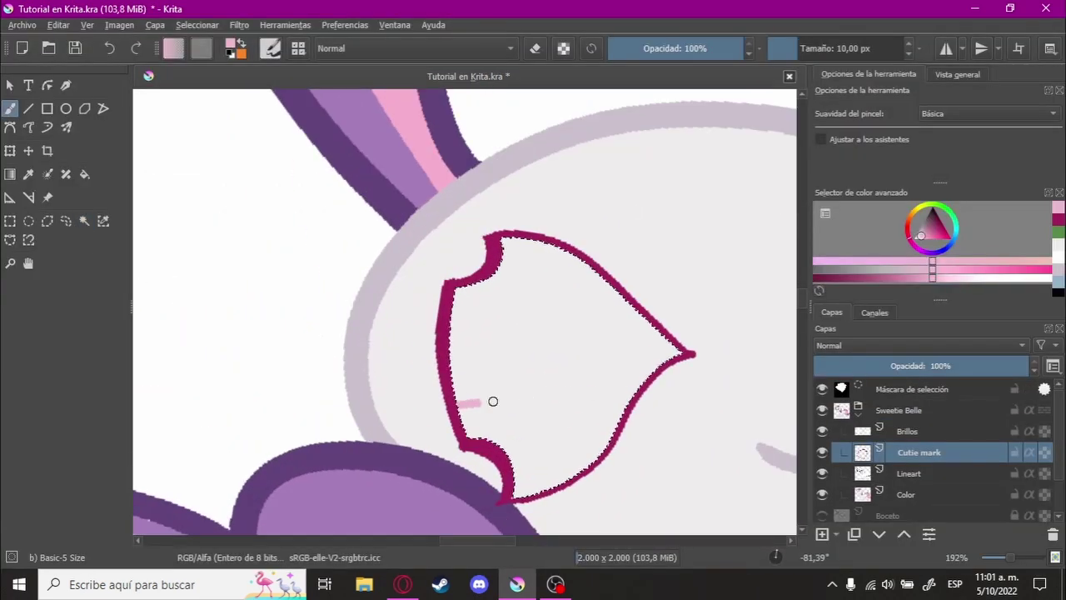
scroll(538, 316, "down", 2)
key("f")
mouse_move(513, 379)
left_mouse_down()
mouse_move(579, 357)
mouse_move(564, 269)
mouse_move(578, 381)
left_mouse_up()
key("ctrl+shift+a")
key("ctrl+r")
scroll(317, 275, "down", 3)
scroll(466, 358, "up", 4)
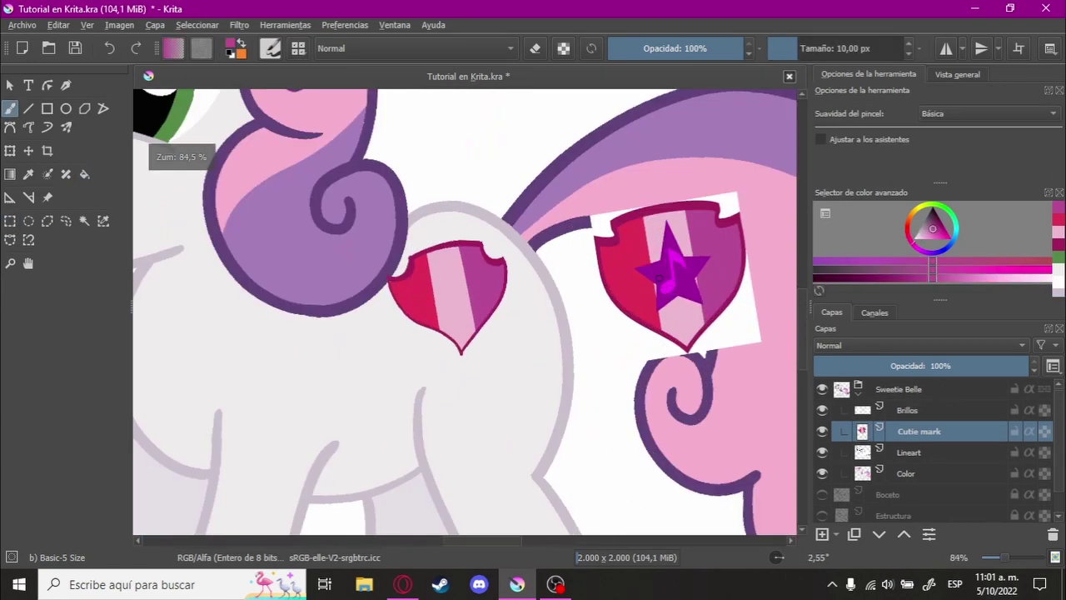
Step: Outline a purple star on the shield in canvas-only mode
key("Tab")
scroll(467, 358, "up", 2)
scroll(347, 311, "up", 2)
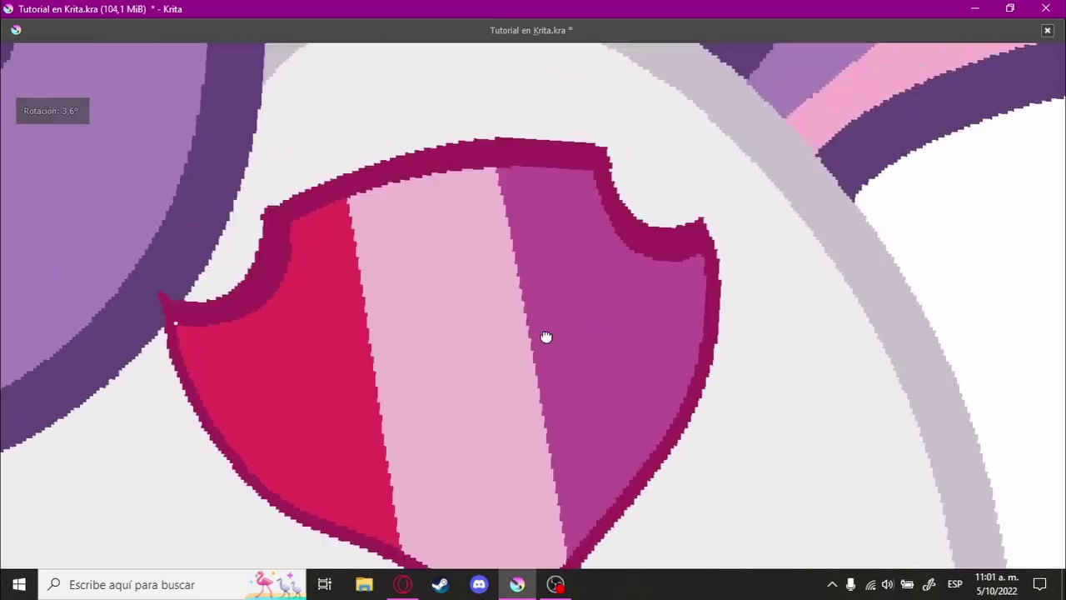
scroll(731, 255, "down", 3)
scroll(316, 300, "up", 3)
left_click_drag(317, 300, 410, 283)
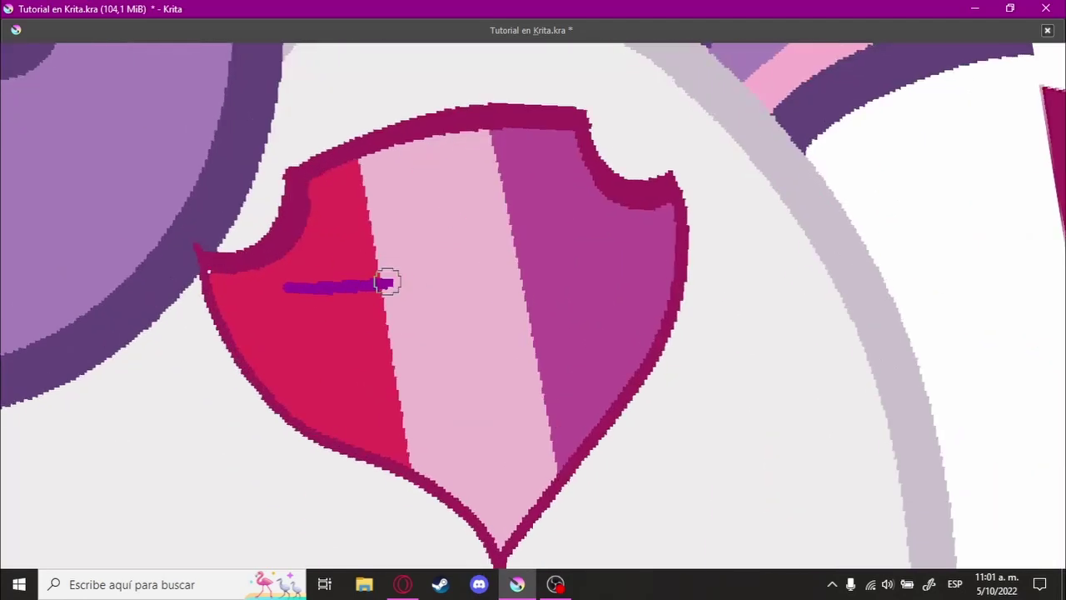
key("ctrl+z")
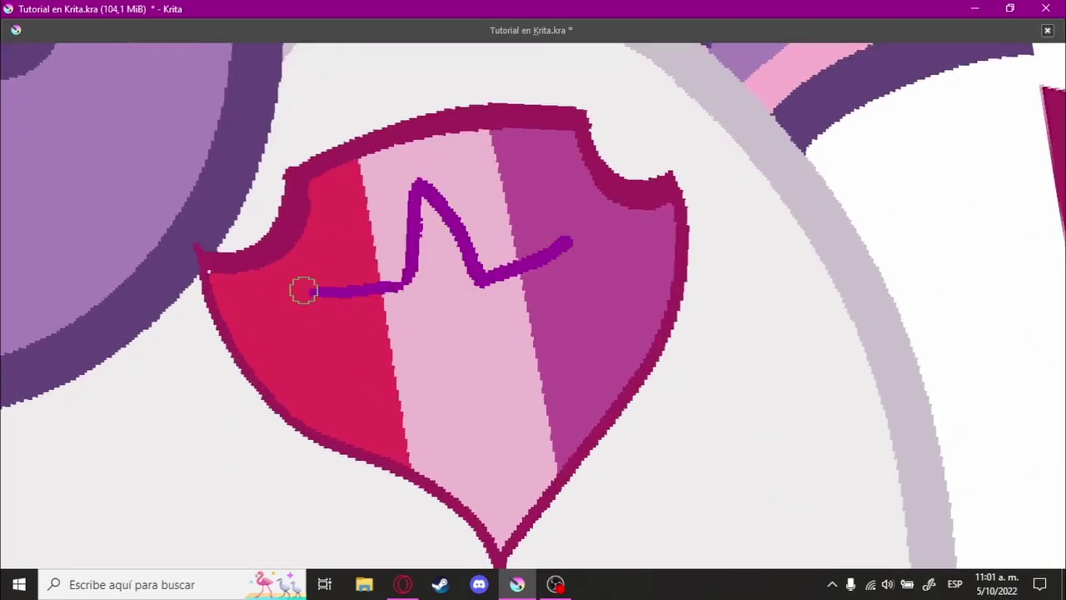
left_click_drag(304, 291, 423, 360)
scroll(423, 360, "down", 3)
scroll(404, 385, "up", 3)
Step: Redraw the star's lower-right arm and fill the star solid purple
mouse_move(373, 448)
left_mouse_down()
mouse_move(445, 409)
mouse_move(619, 241)
left_mouse_up()
key("ctrl+z")
scroll(619, 240, "up", 2)
mouse_move(373, 340)
left_mouse_down()
mouse_move(469, 331)
mouse_move(619, 275)
left_mouse_up()
scroll(638, 247, "down", 3)
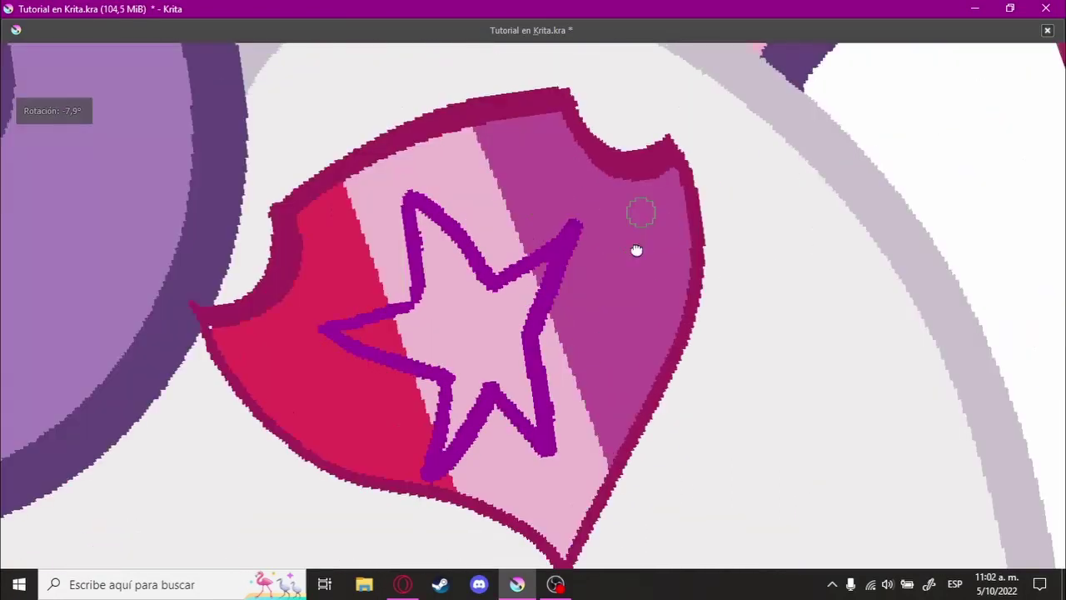
left_click(459, 341)
Step: Paint a magenta music note on the purple star
scroll(467, 357, "up", 3)
scroll(666, 258, "up", 2)
scroll(687, 265, "down", 3)
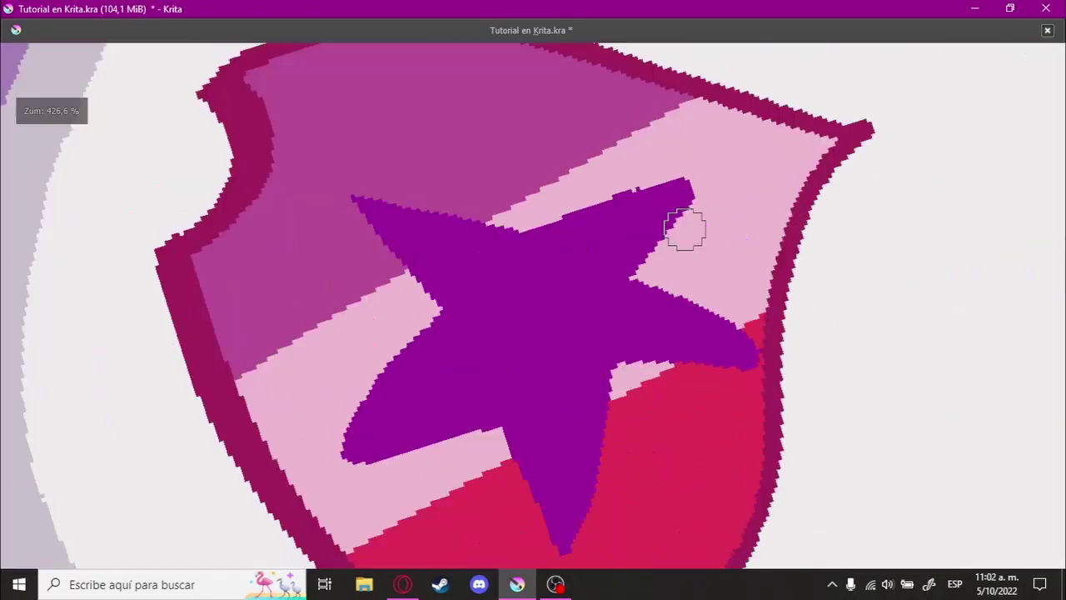
scroll(659, 254, "up", 2)
scroll(730, 321, "up", 2)
key("ctrl+z")
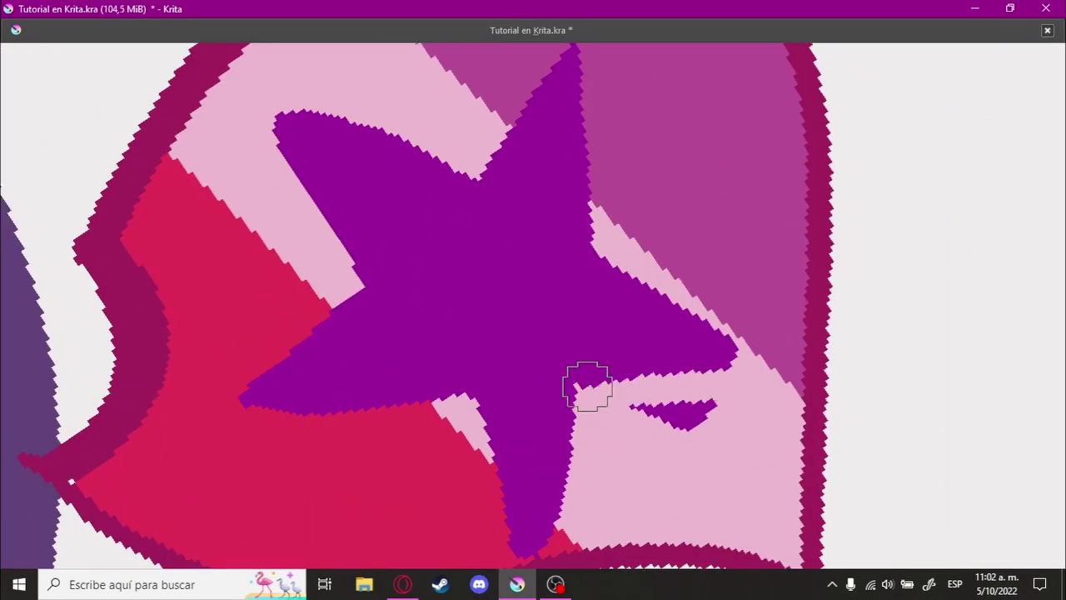
scroll(666, 392, "down", 3)
scroll(500, 350, "up", 2)
scroll(448, 334, "up", 2)
mouse_move(441, 345)
left_mouse_down()
mouse_move(409, 380)
mouse_move(459, 359)
left_mouse_up()
Step: Rotate and reset the view to inspect the finished shield, then restore the interface
scroll(495, 374, "down", 5)
scroll(563, 238, "down", 1)
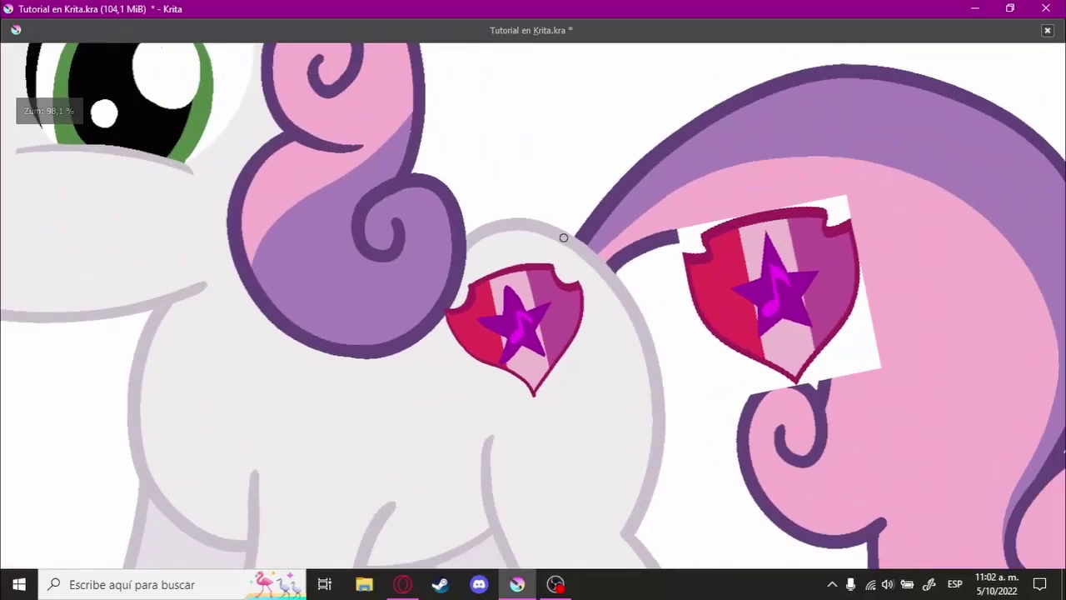
scroll(475, 283, "up", 5)
left_click_drag(624, 242, 536, 297)
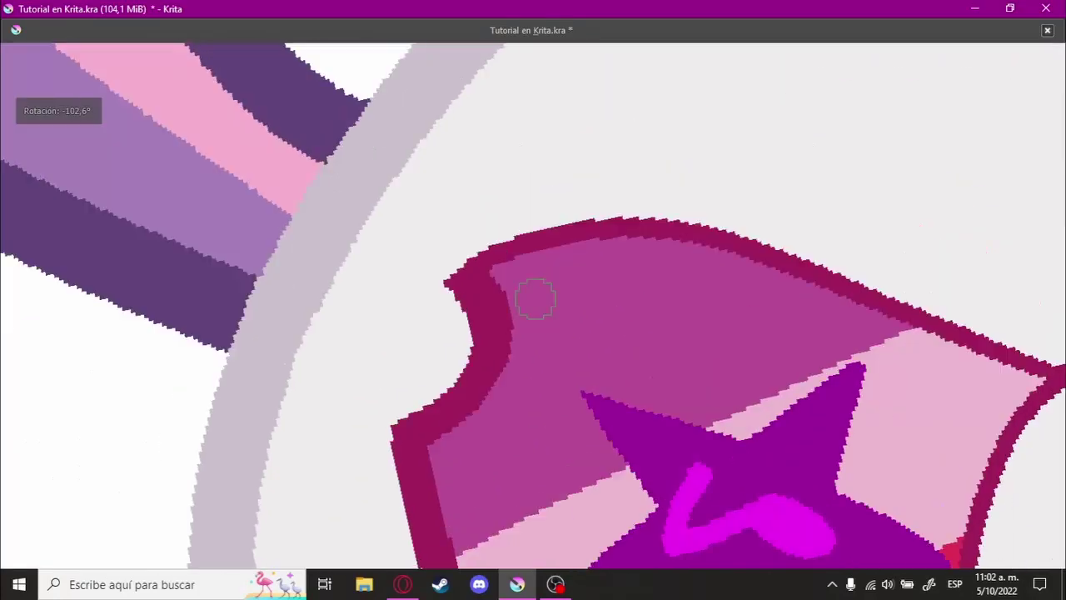
scroll(536, 298, "down", 3)
scroll(413, 331, "up", 5)
key("5")
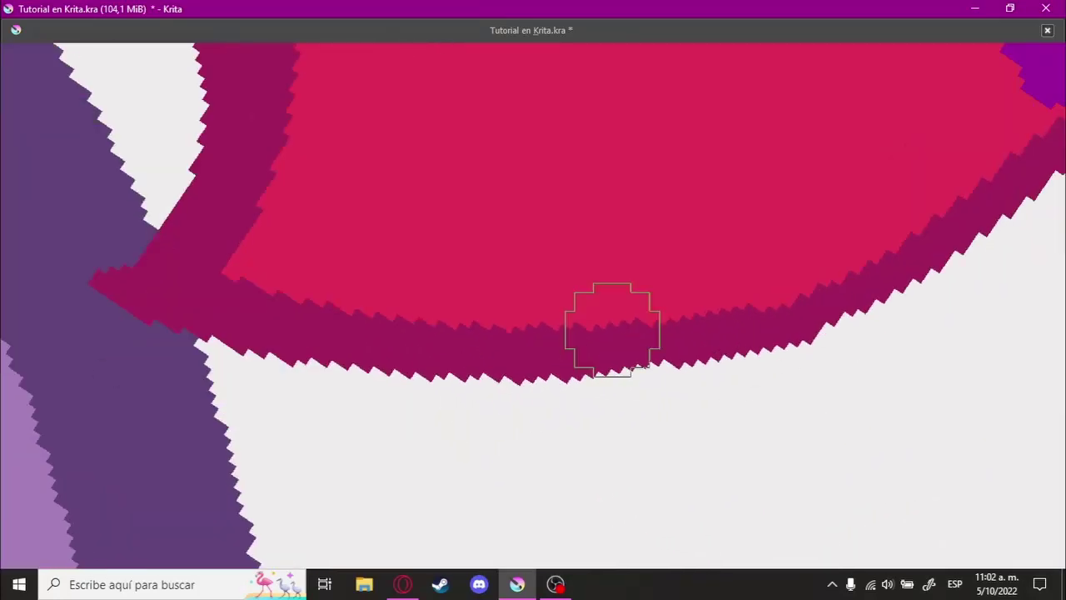
scroll(724, 345, "down", 2)
scroll(576, 438, "down", 2)
scroll(606, 313, "up", 4)
scroll(606, 313, "down", 3)
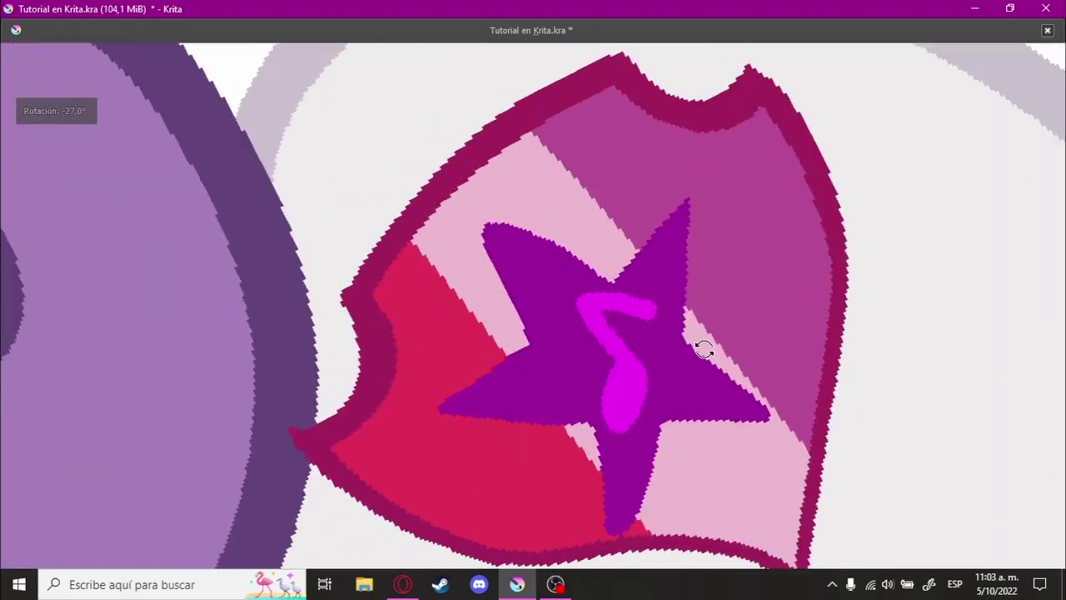
scroll(572, 209, "up", 3)
left_click_drag(572, 209, 714, 245)
scroll(630, 238, "down", 1)
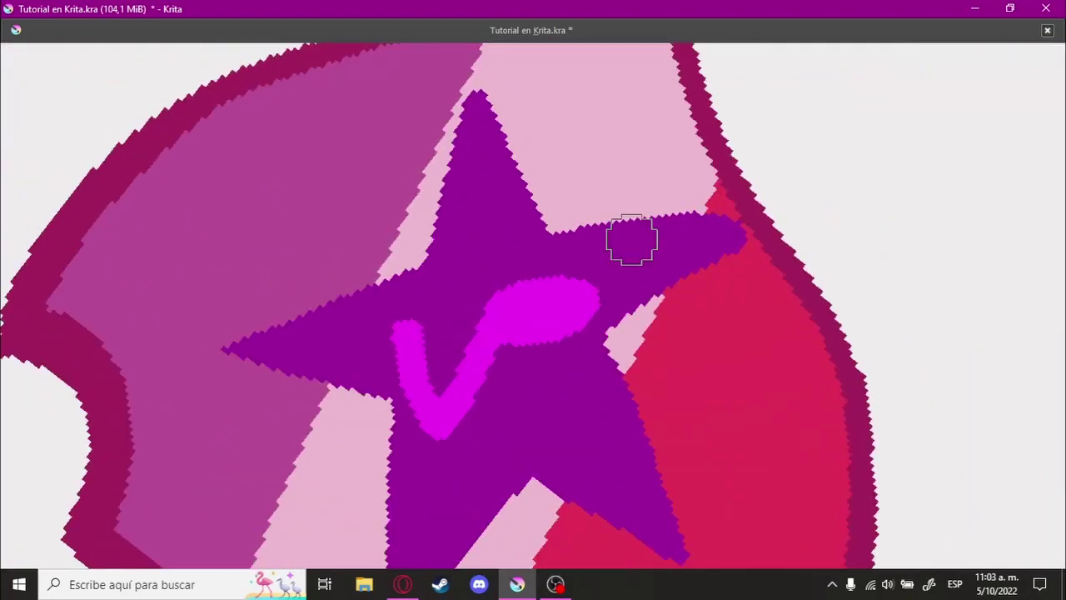
key("5")
scroll(667, 300, "down", 2)
scroll(376, 267, "up", 3)
scroll(570, 254, "down", 2)
scroll(570, 254, "up", 3)
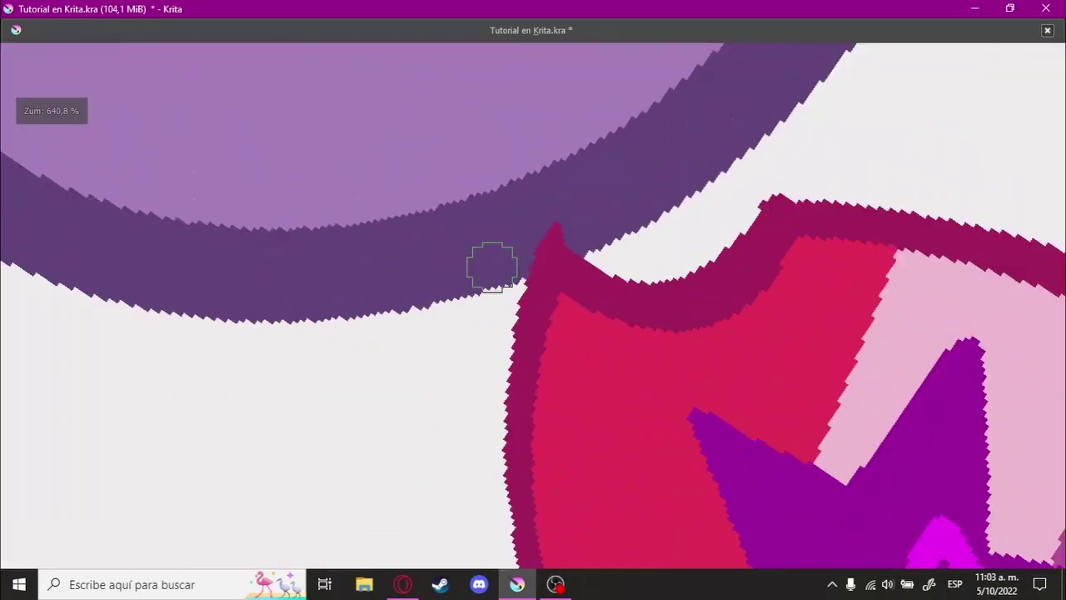
scroll(492, 262, "down", 3)
scroll(683, 185, "up", 2)
scroll(531, 215, "up", 1)
scroll(531, 215, "down", 3)
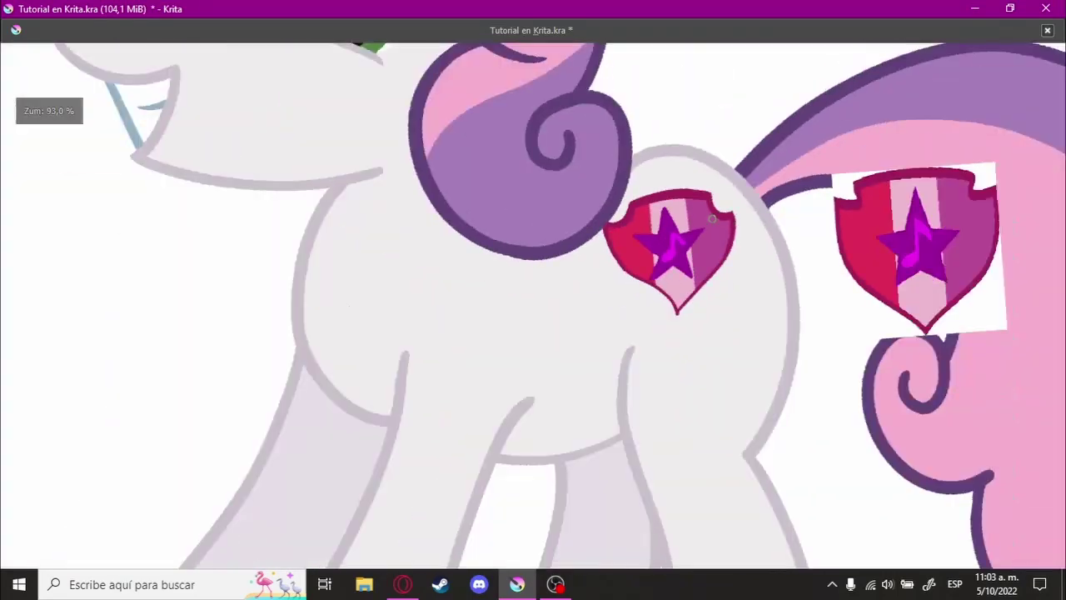
scroll(733, 257, "down", 1)
key("Tab")
scroll(214, 300, "up", 3)
key("ctrl+t")
Step: Move the reference shield image off the pony's tail and deselect it
scroll(656, 260, "up", 1)
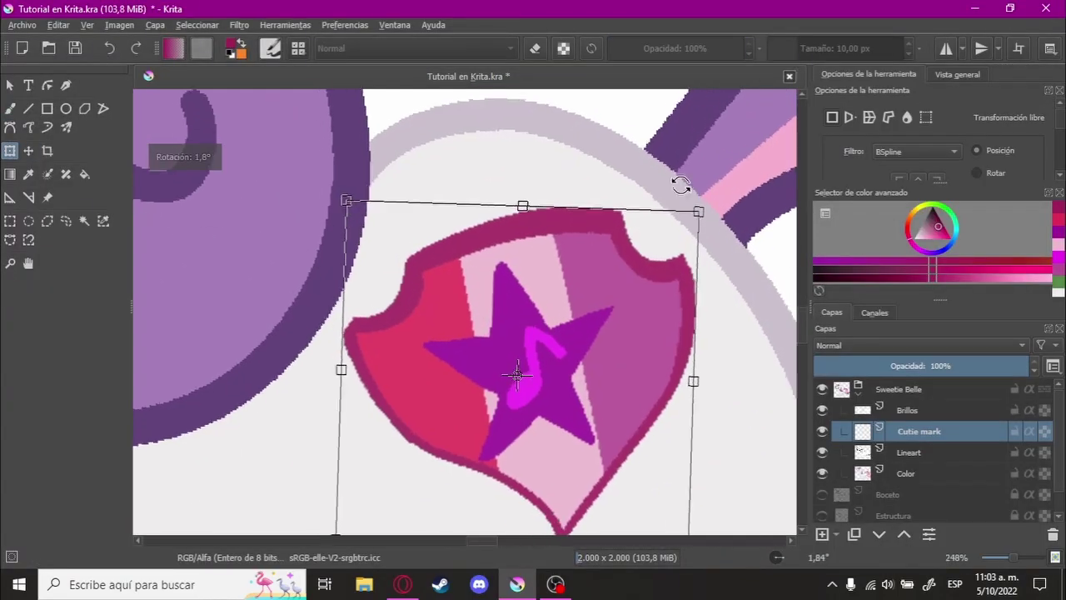
scroll(548, 341, "down", 3)
scroll(624, 350, "down", 2)
key("ctrl+r")
scroll(646, 334, "up", 1)
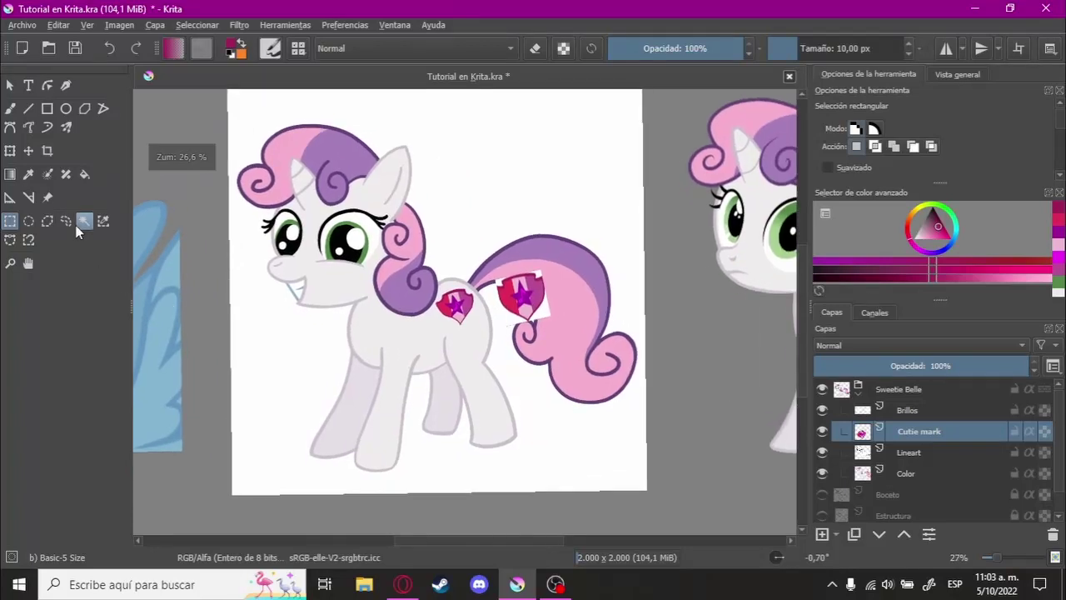
left_click(47, 198)
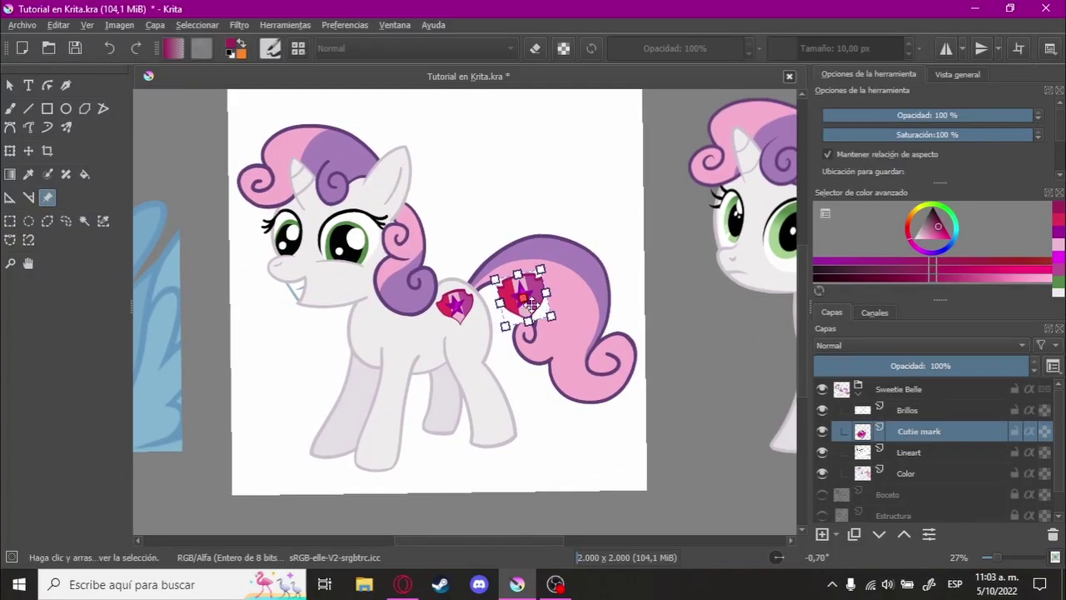
left_click_drag(550, 310, 734, 397)
left_click(675, 331)
scroll(510, 323, "up", 3)
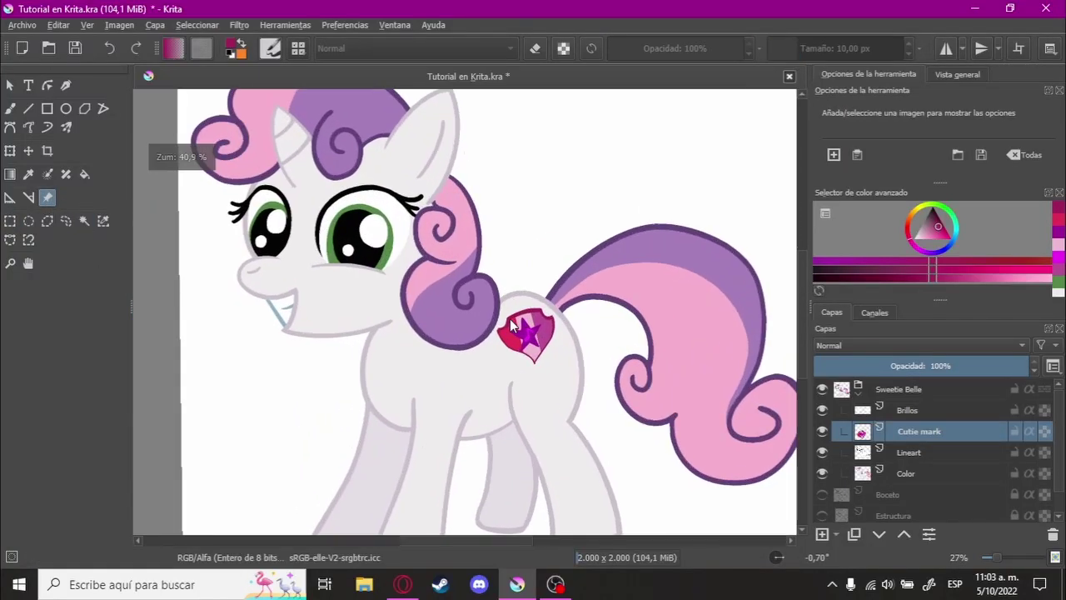
Step: Nudge the cutie mark slightly right, tilt it a little, and apply the transform
left_click(10, 151)
scroll(551, 349, "up", 2)
scroll(550, 348, "up", 1)
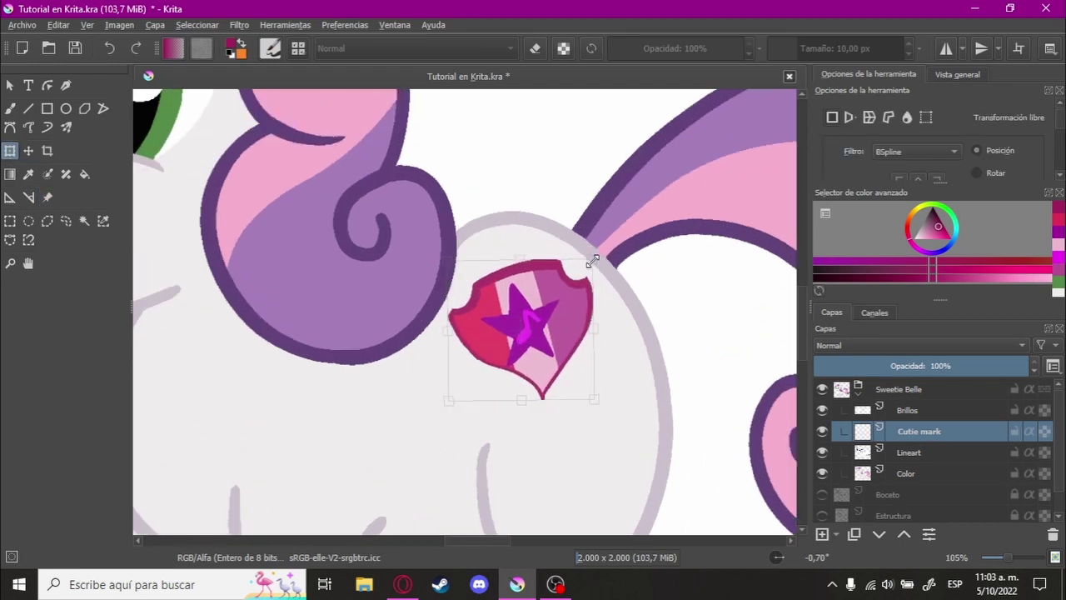
left_click_drag(524, 328, 579, 316)
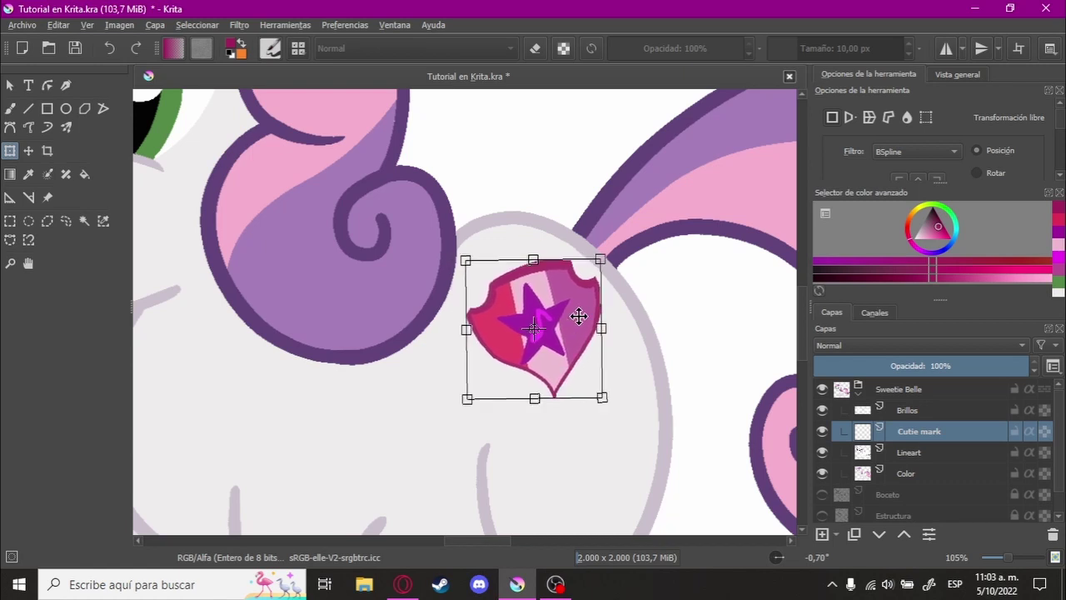
left_click_drag(599, 250, 591, 252)
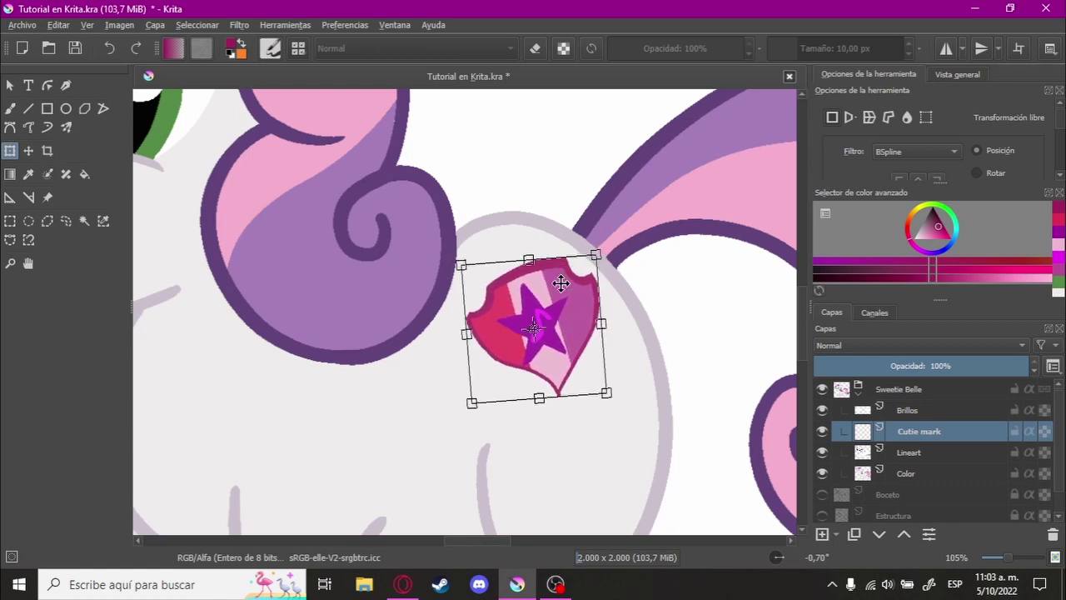
left_click(9, 221)
scroll(464, 326, "down", 5)
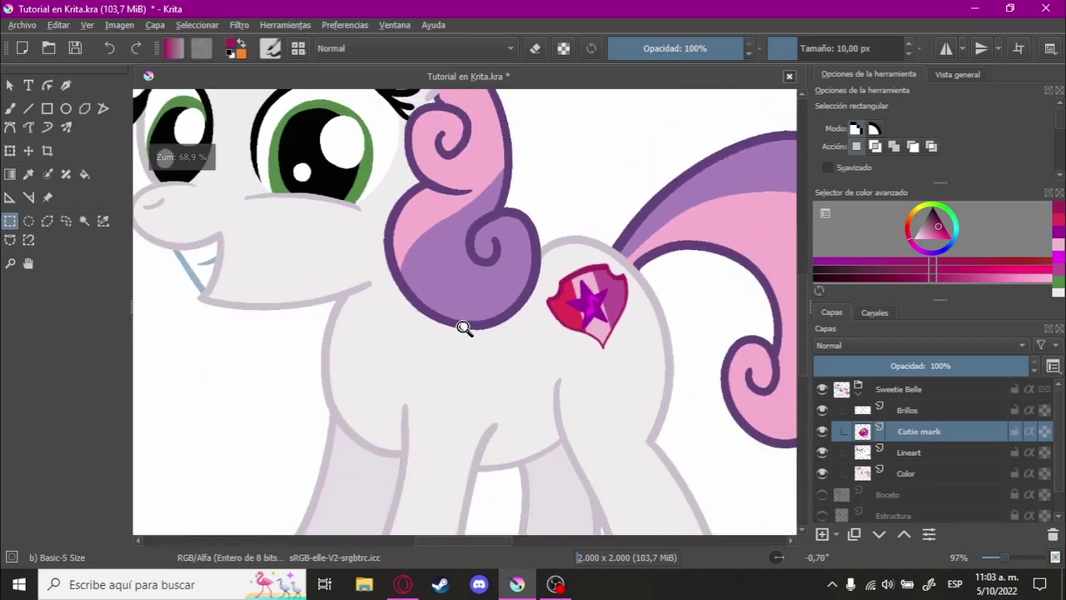
scroll(561, 375, "down", 2)
scroll(583, 341, "down", 2)
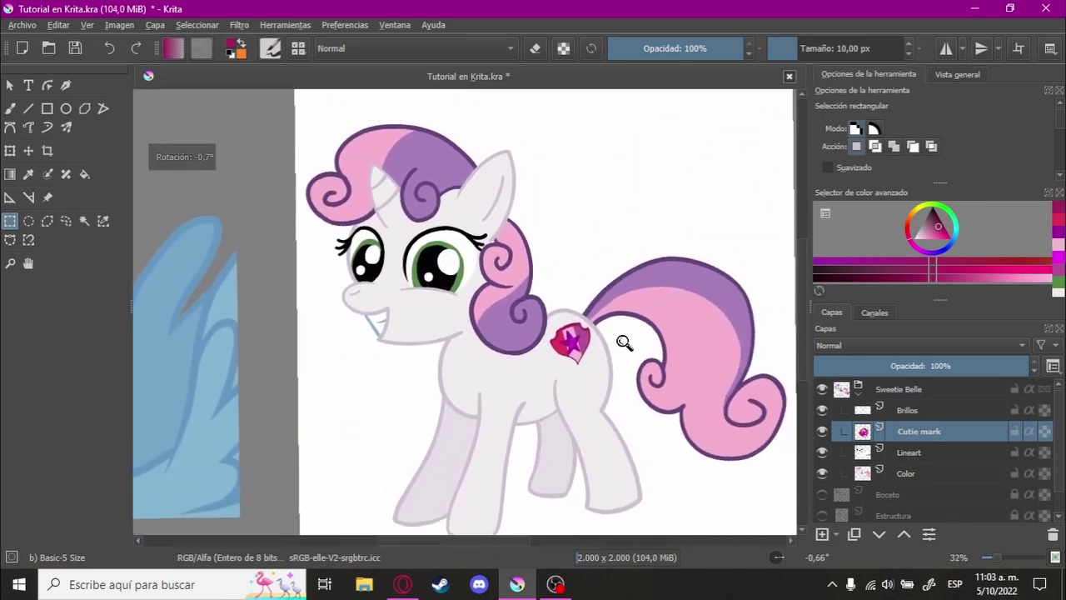
scroll(608, 329, "down", 2)
scroll(625, 323, "up", 5)
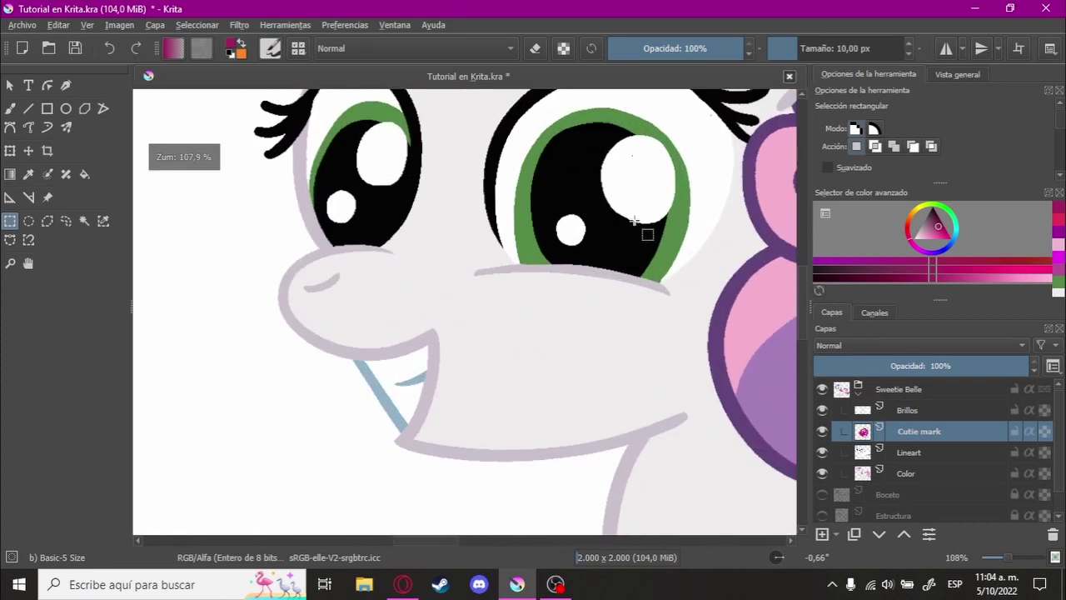
scroll(647, 232, "down", 3)
scroll(680, 287, "down", 3)
scroll(667, 289, "down", 1)
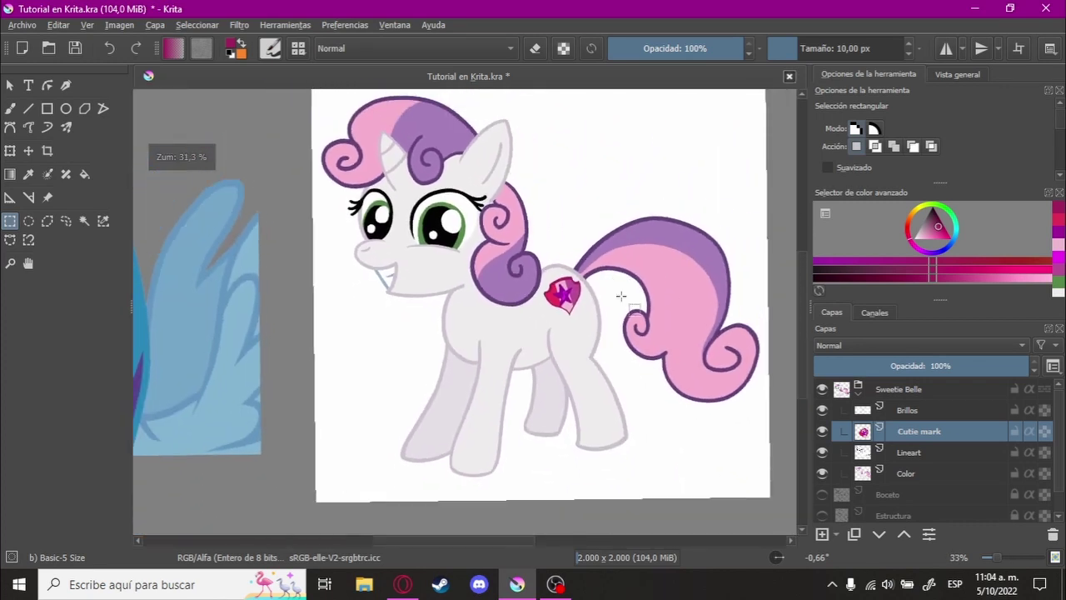
Step: Reset the view upright and pan around the finished pony in canvas-only mode
key("5")
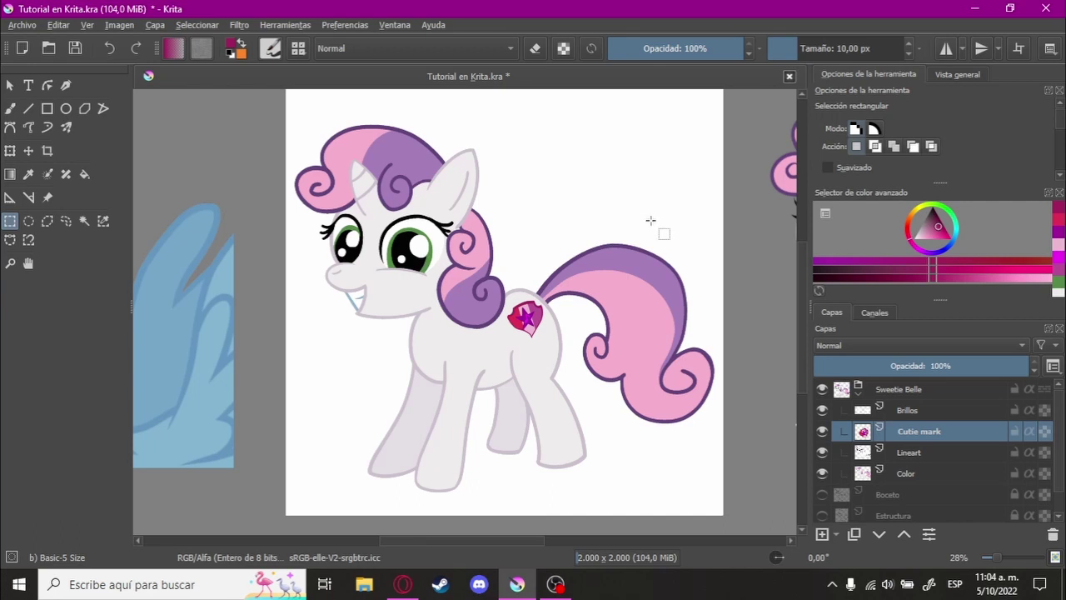
key("Tab")
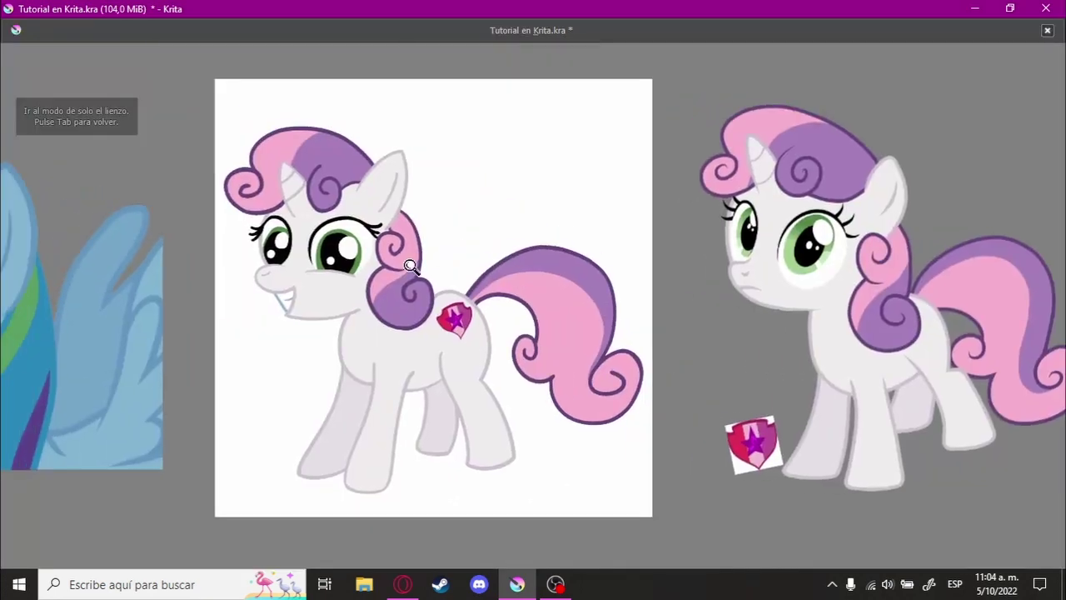
scroll(529, 240, "up", 2)
scroll(536, 244, "down", 1)
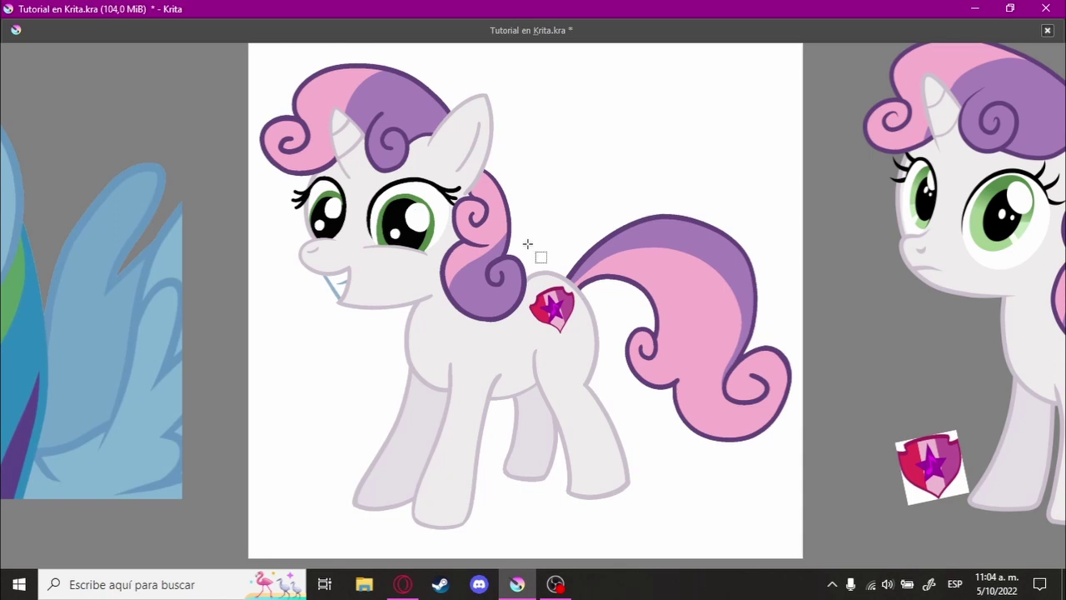
scroll(542, 255, "down", 1)
left_click_drag(543, 255, 660, 233)
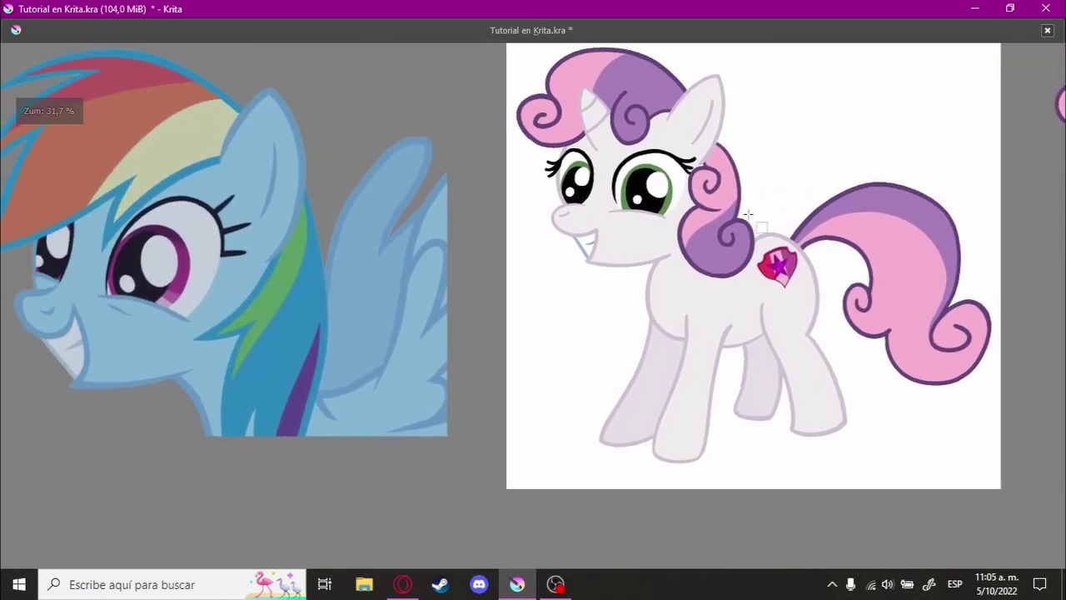
scroll(660, 233, "up", 2)
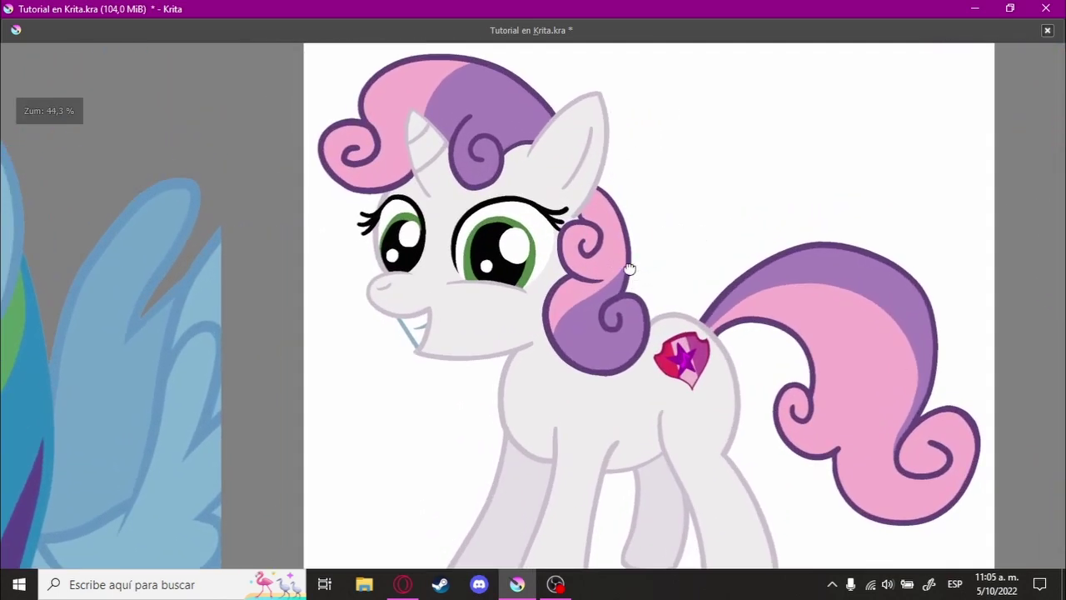
scroll(630, 268, "down", 2)
left_click_drag(642, 255, 593, 263)
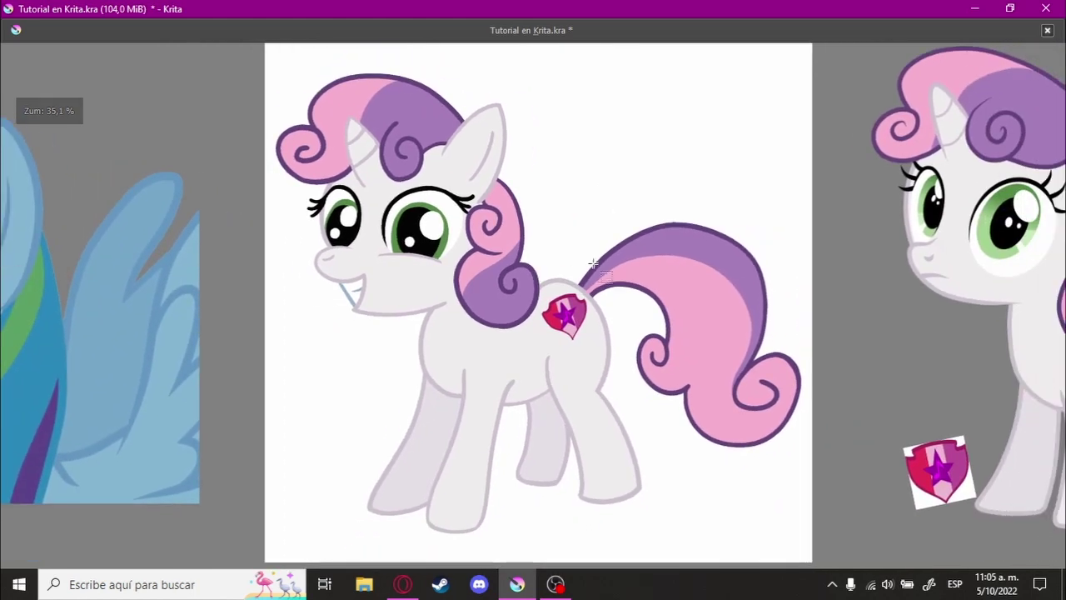